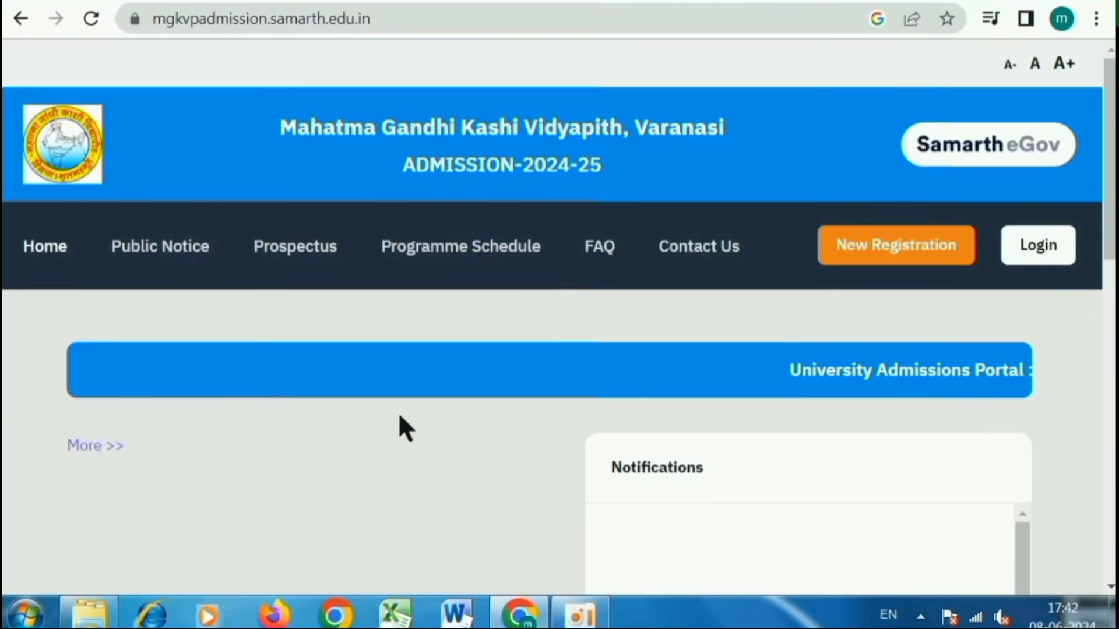
# - Open the Programme Live Schedules page listing 66 programmes open 08–30 Jun 2024
pyautogui.scroll(-6, 399, 415)
pyautogui.scroll(-5, 400, 424)
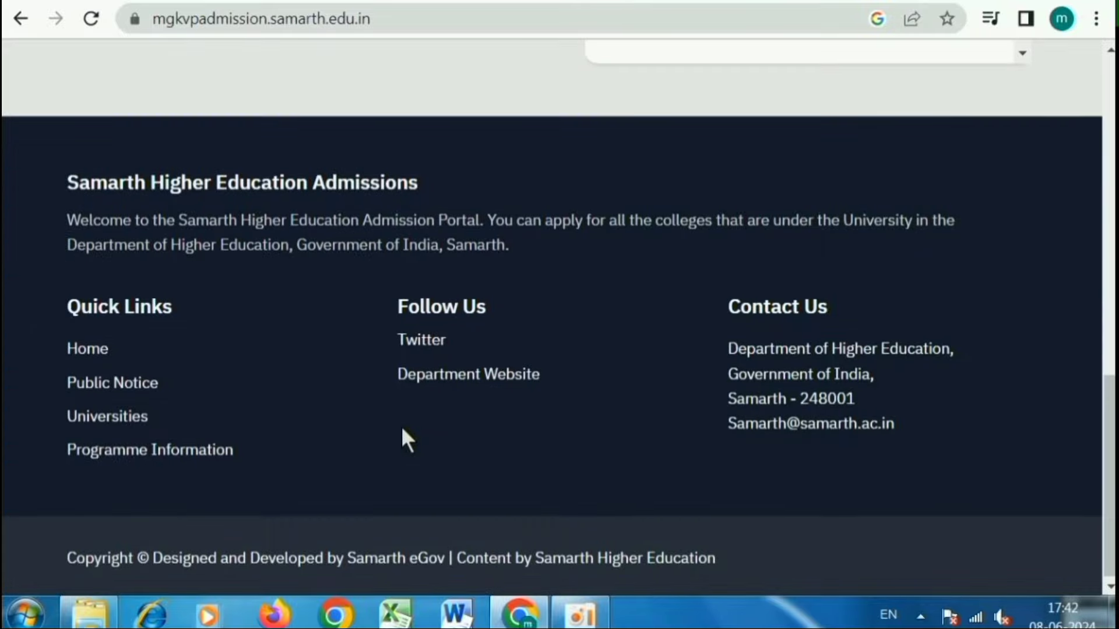
pyautogui.scroll(15, 401, 428)
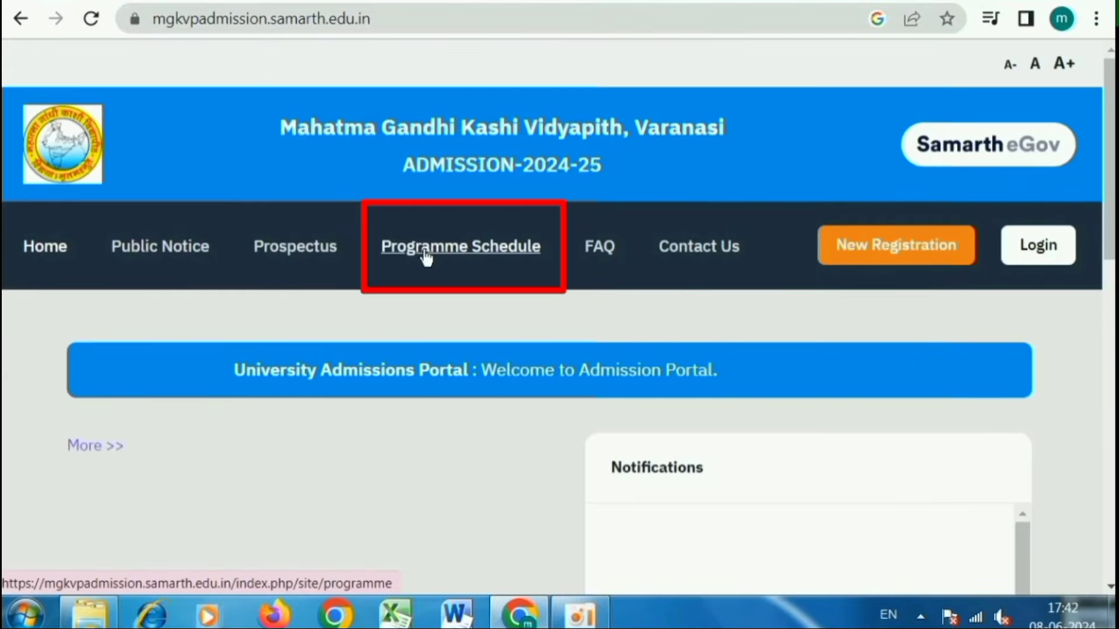
pyautogui.click(463, 256)
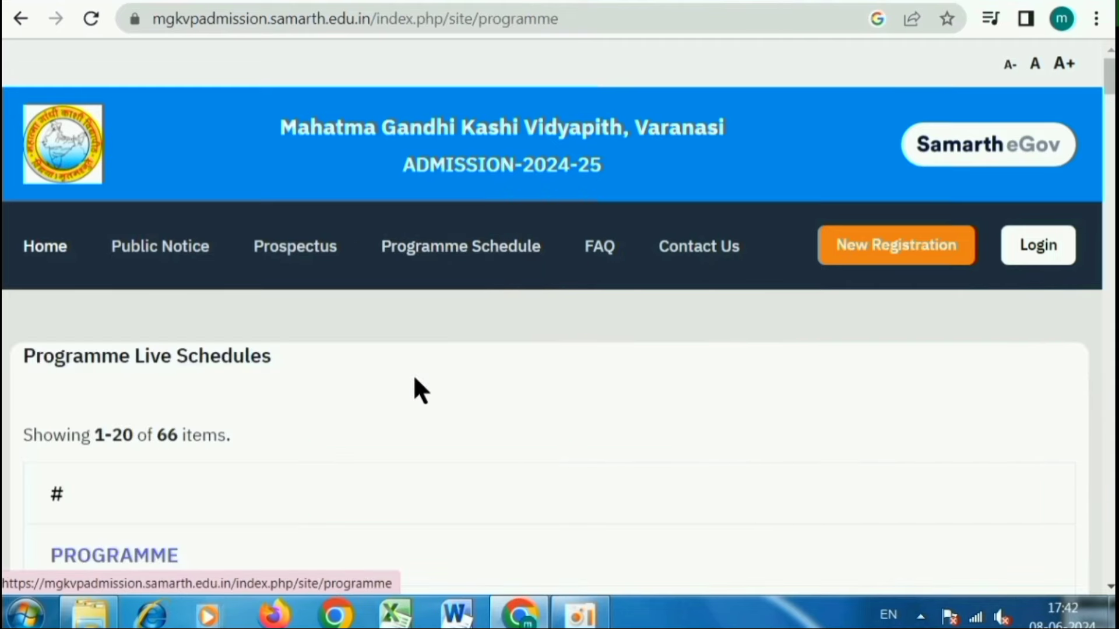
pyautogui.scroll(-7, 416, 388)
pyautogui.scroll(-8, 414, 378)
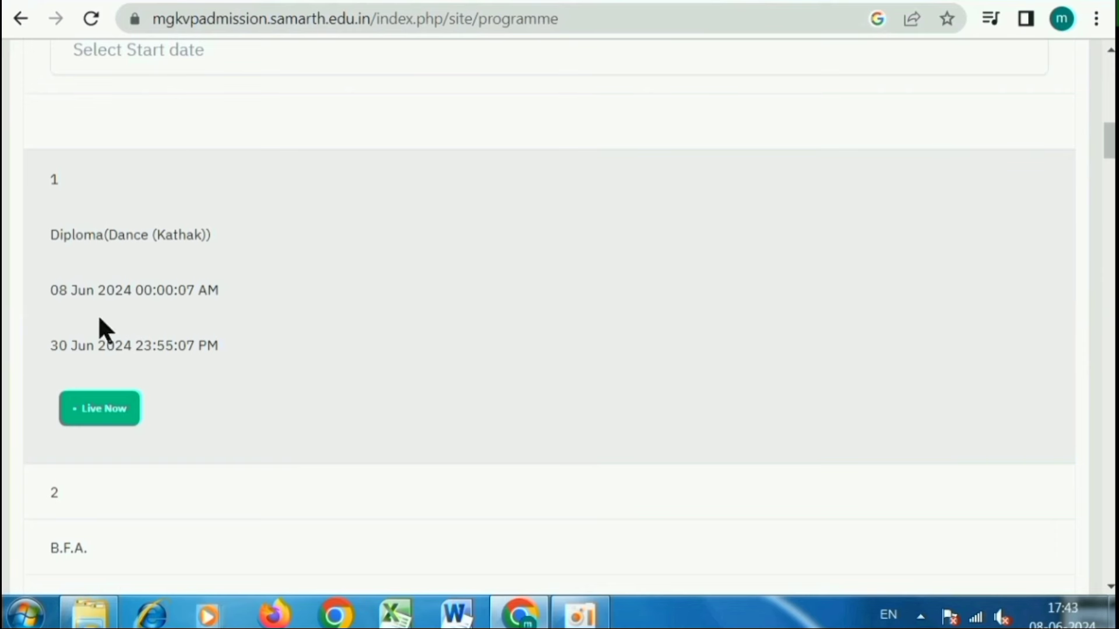
# - Highlight the Kathak diploma's dates and the B.F.A. programme's name, opening and closing dates
pyautogui.moveTo(52, 291); pyautogui.dragTo(221, 291)
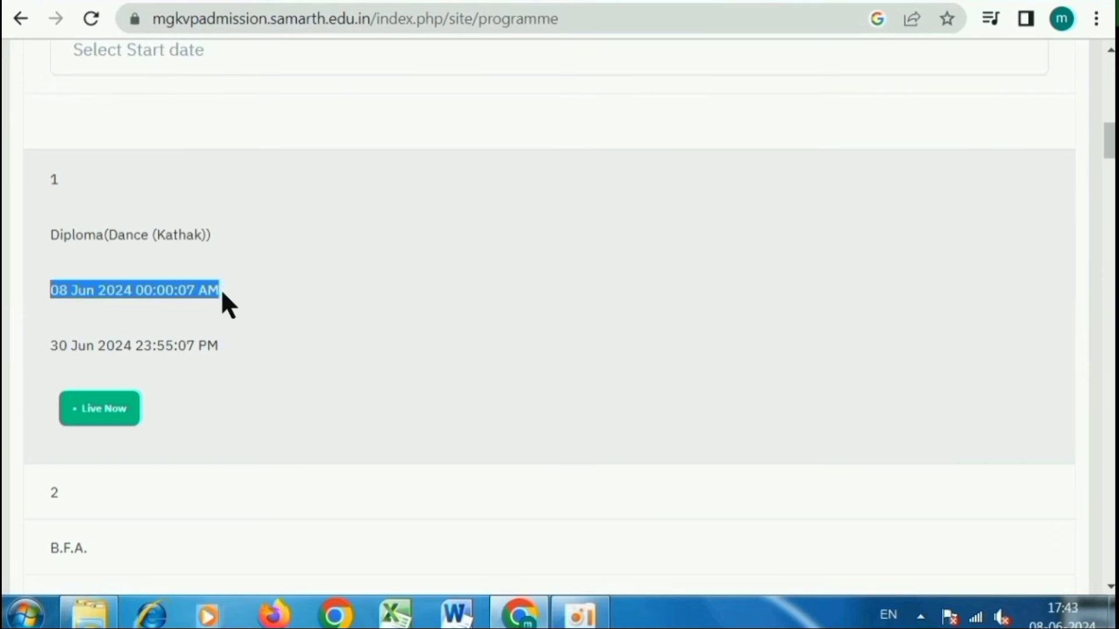
pyautogui.click(56, 343)
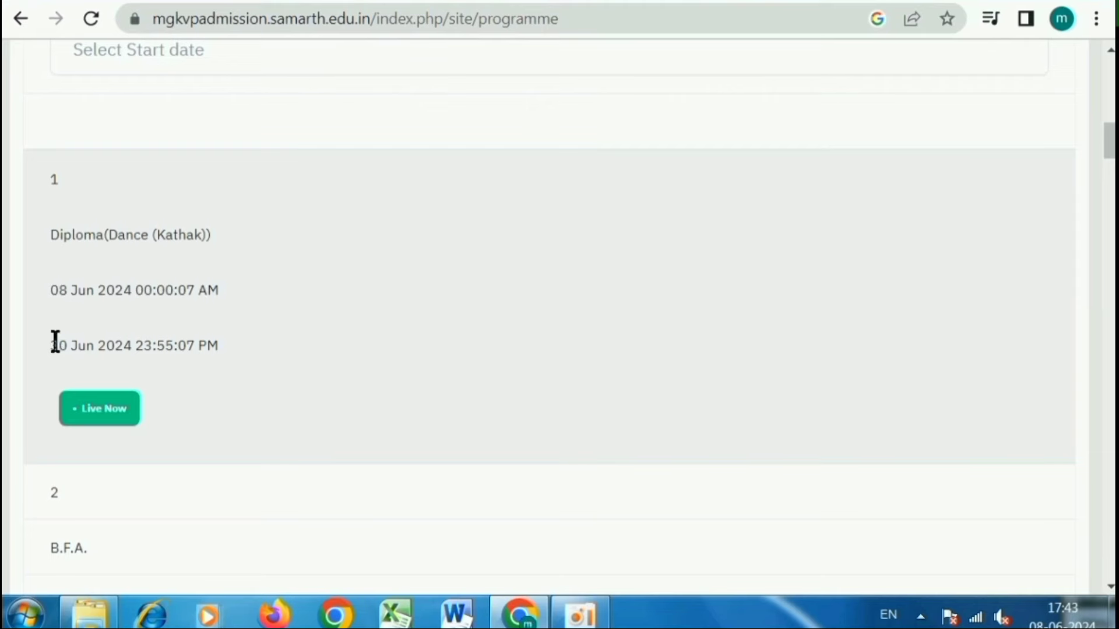
pyautogui.moveTo(56, 342); pyautogui.dragTo(204, 343)
pyautogui.click(275, 344)
pyautogui.scroll(-4, 302, 342)
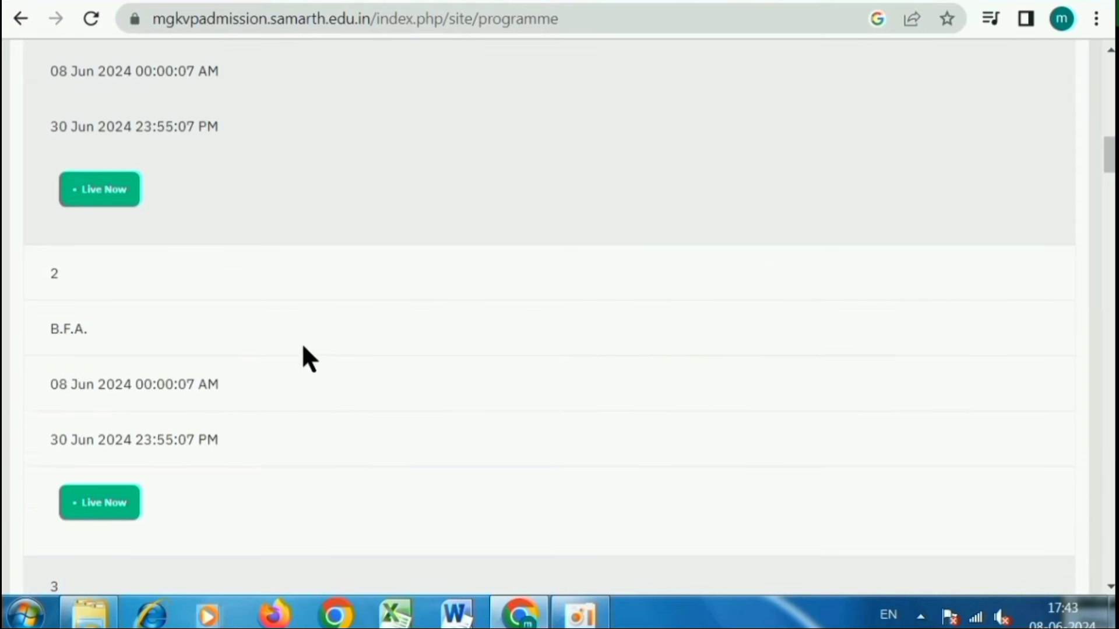
pyautogui.moveTo(56, 327); pyautogui.dragTo(85, 330)
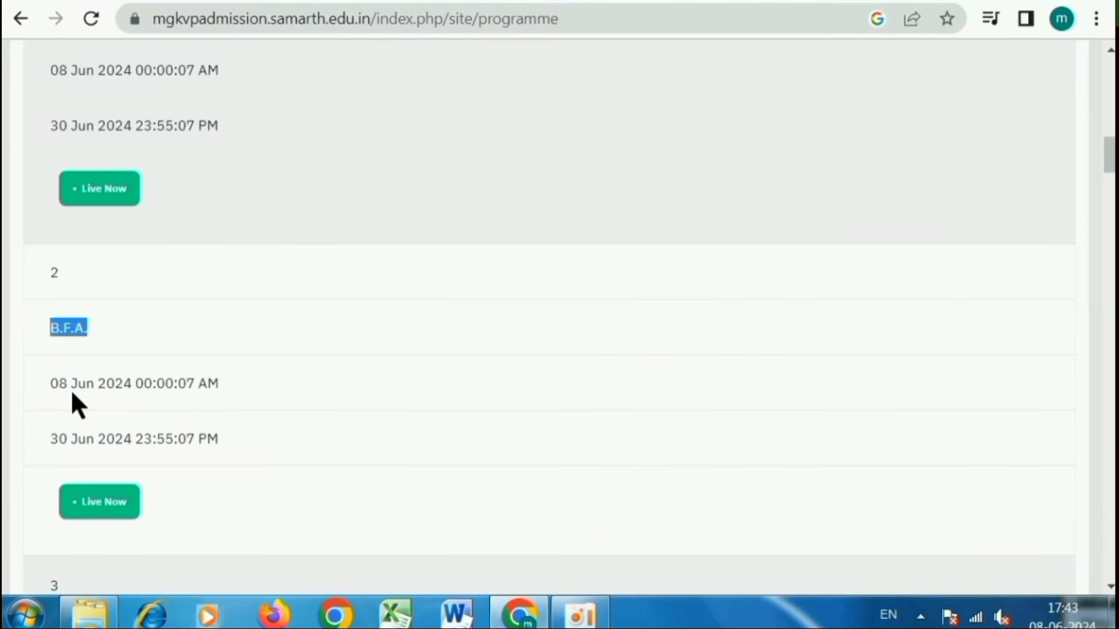
pyautogui.moveTo(59, 384); pyautogui.dragTo(181, 384)
pyautogui.scroll(-4, 201, 359)
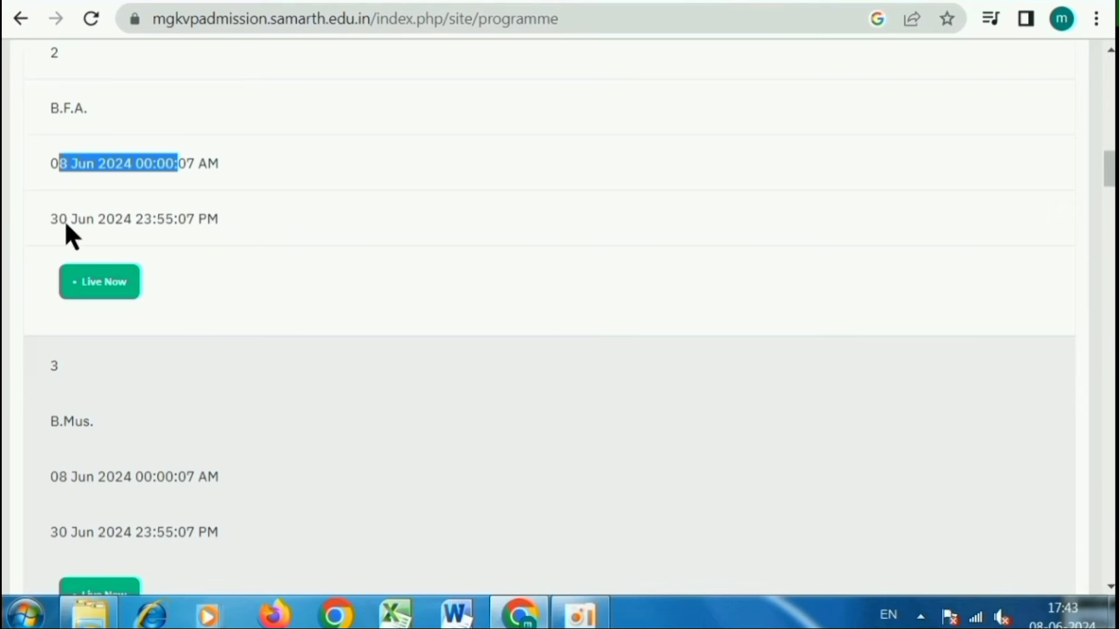
pyautogui.moveTo(51, 219); pyautogui.dragTo(195, 226)
pyautogui.click(186, 226)
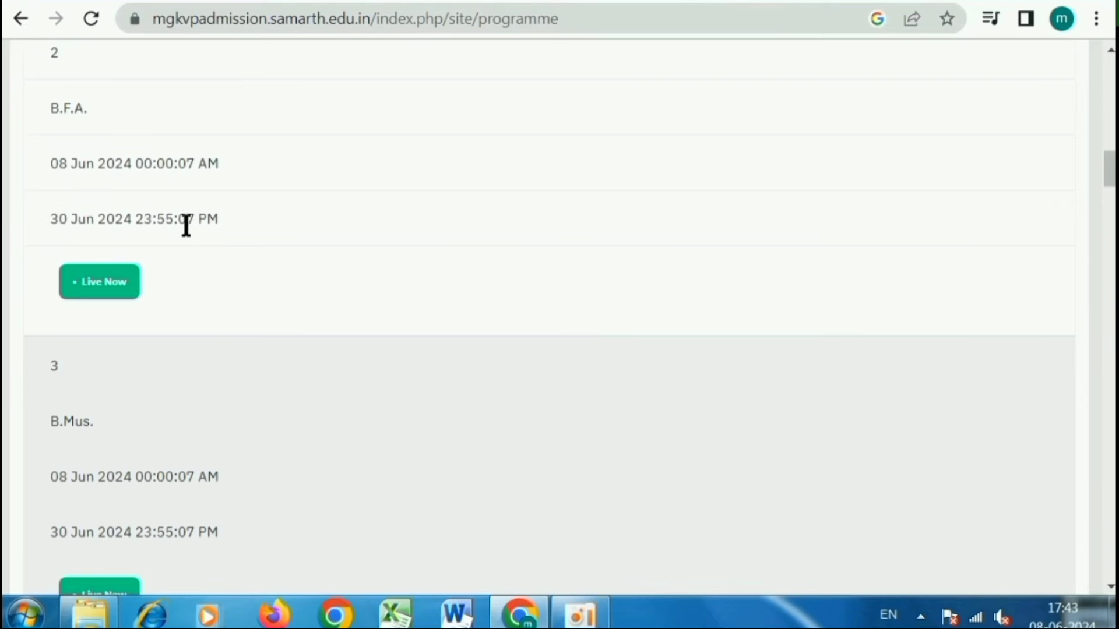
pyautogui.moveTo(55, 163); pyautogui.dragTo(147, 163)
pyautogui.moveTo(51, 220); pyautogui.dragTo(160, 224)
pyautogui.click(251, 284)
# - Scroll through the rest of the programme list, then back to the top
pyautogui.scroll(-5, 251, 283)
pyautogui.scroll(-15, 252, 286)
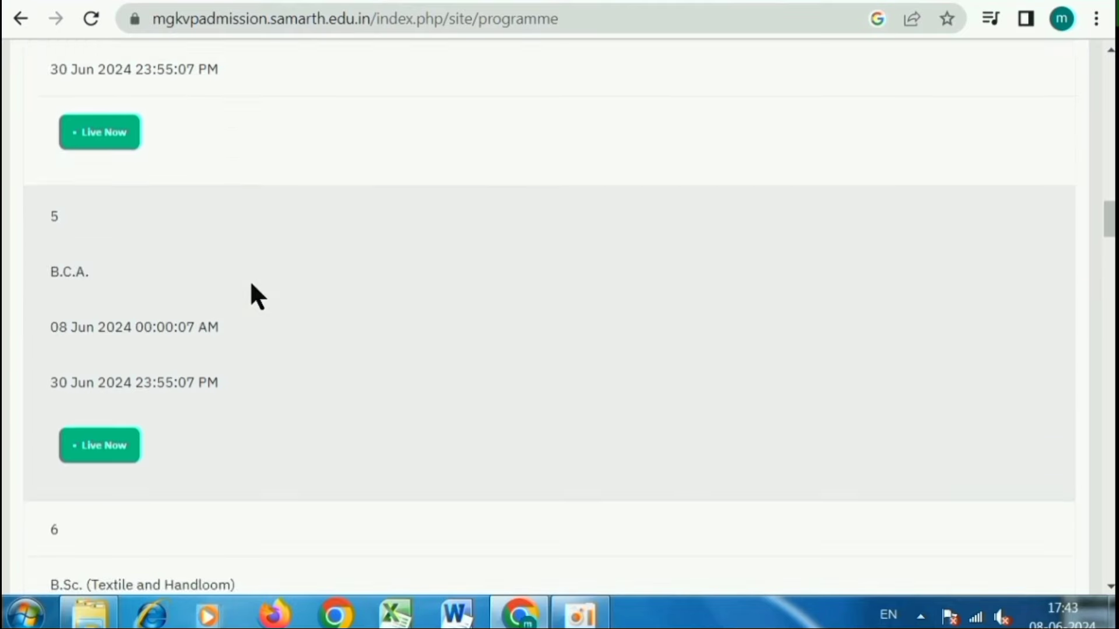
pyautogui.scroll(-15, 257, 300)
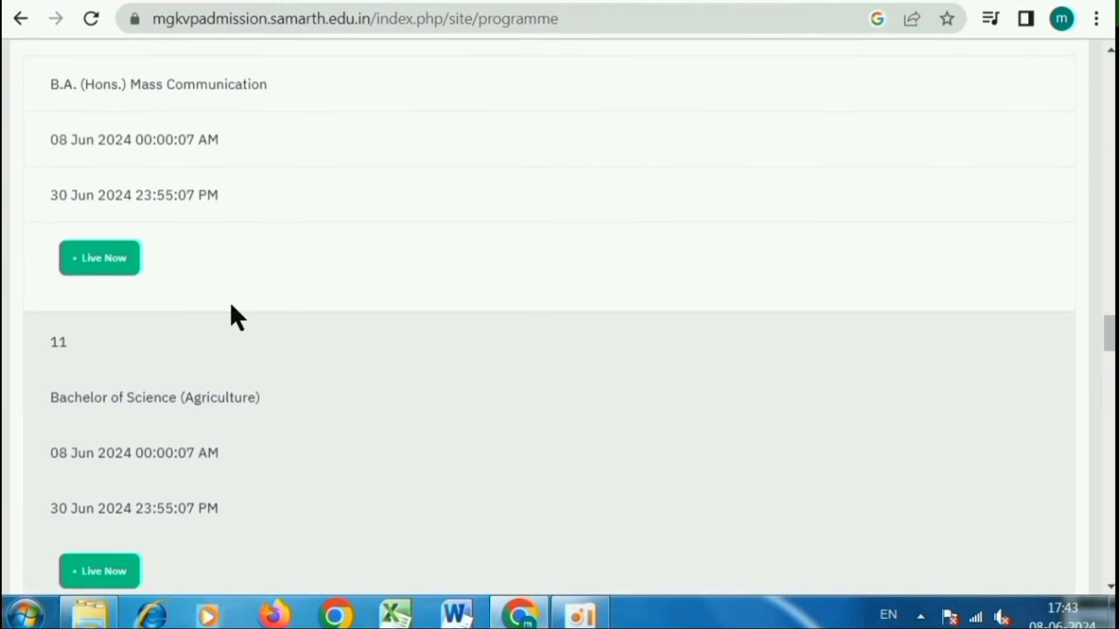
pyautogui.scroll(2, 235, 315)
pyautogui.scroll(-8, 192, 320)
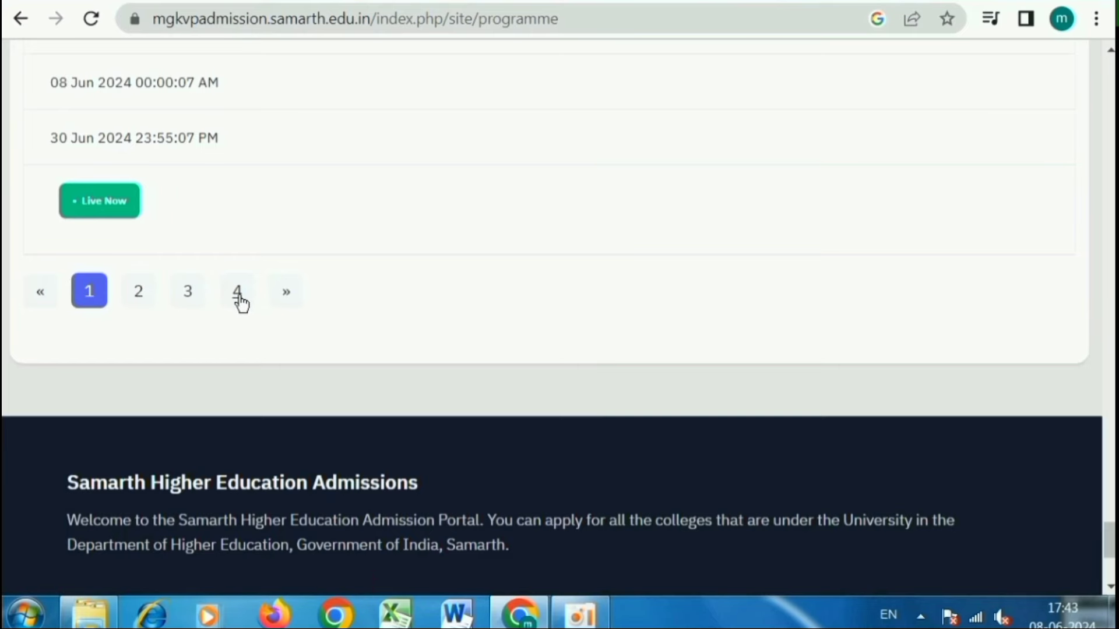
pyautogui.scroll(20, 239, 303)
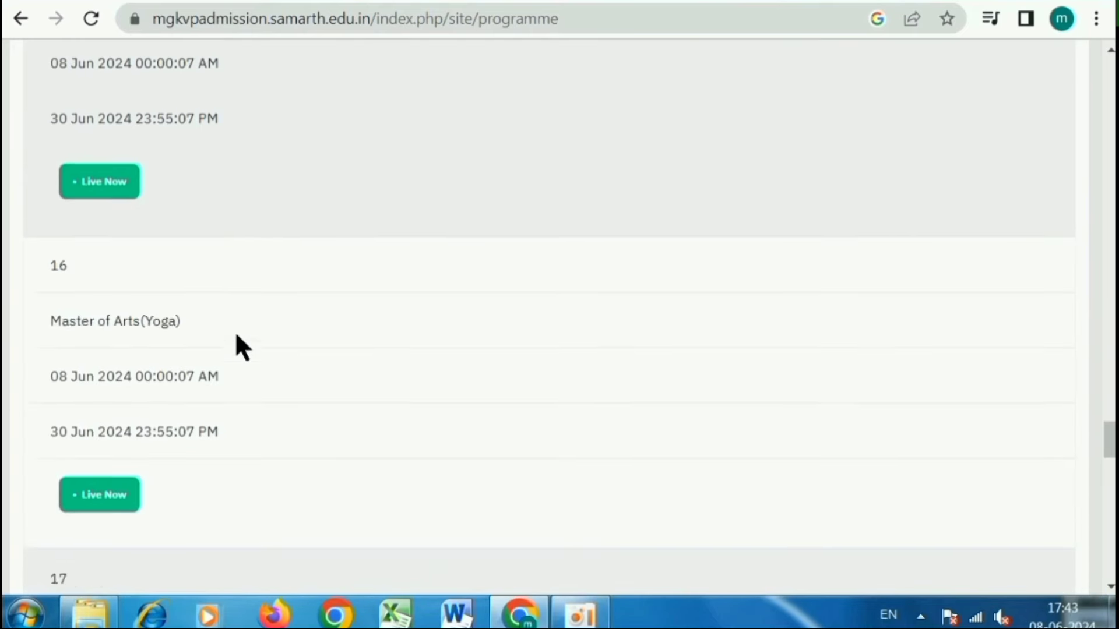
pyautogui.scroll(20, 236, 335)
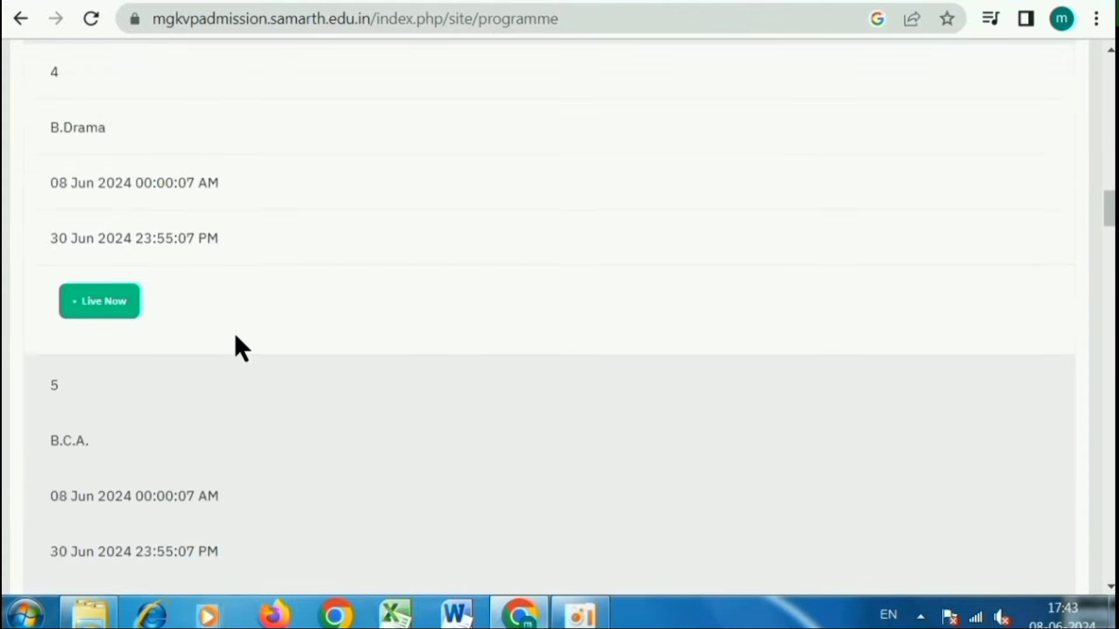
pyautogui.scroll(20, 236, 348)
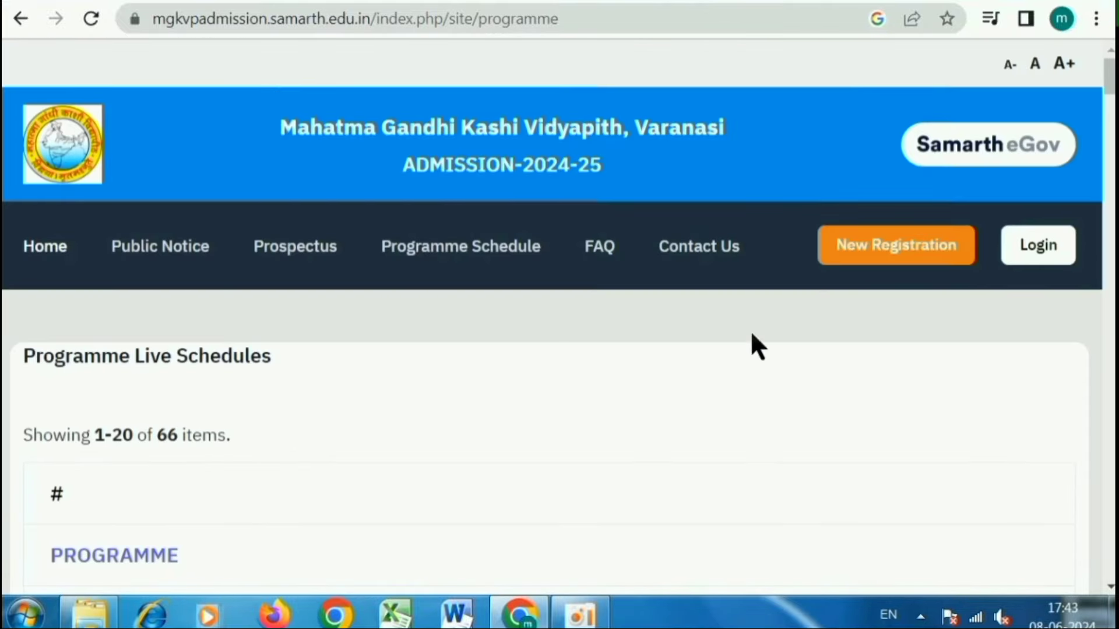
# - Start a new applicant registration and paste in the applicant's full name
pyautogui.click(892, 248)
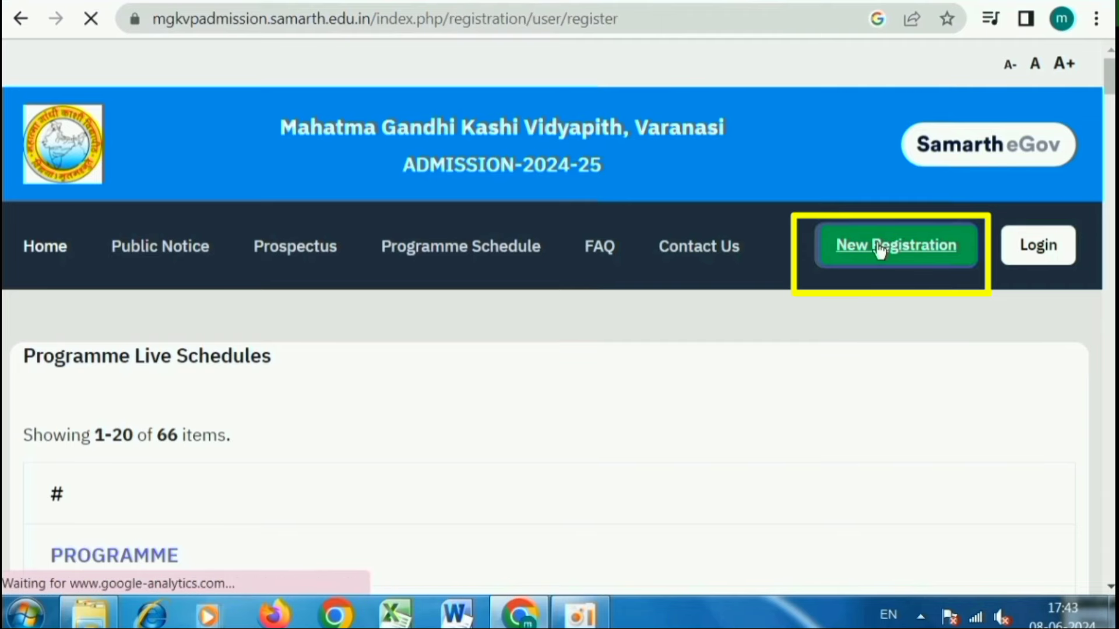
pyautogui.scroll(-5, 778, 360)
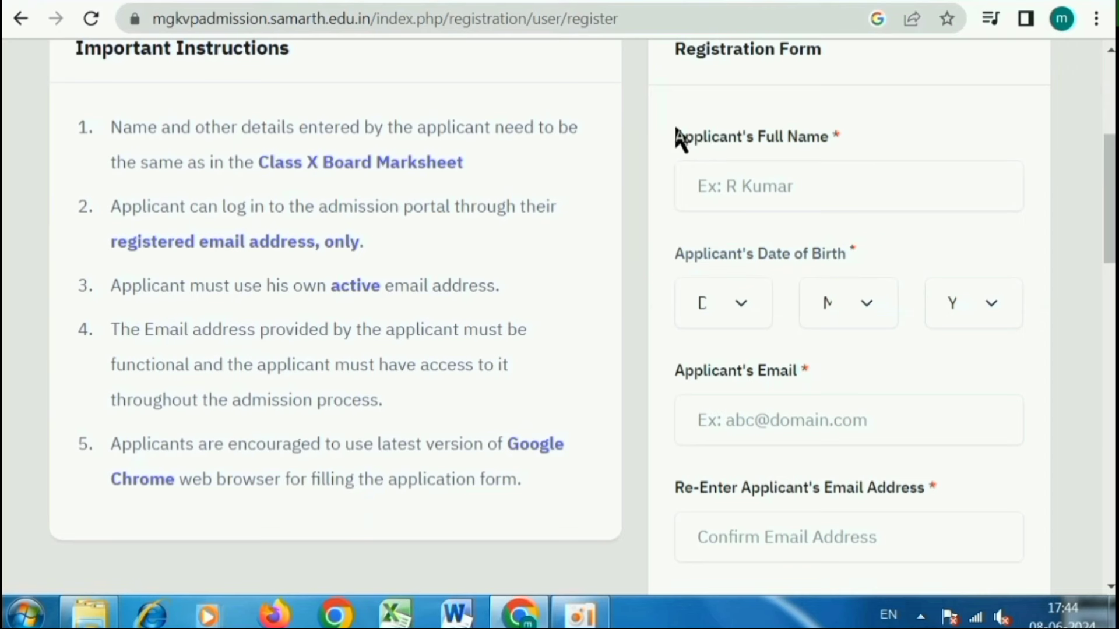
pyautogui.moveTo(676, 137); pyautogui.dragTo(839, 140)
pyautogui.click(775, 197)
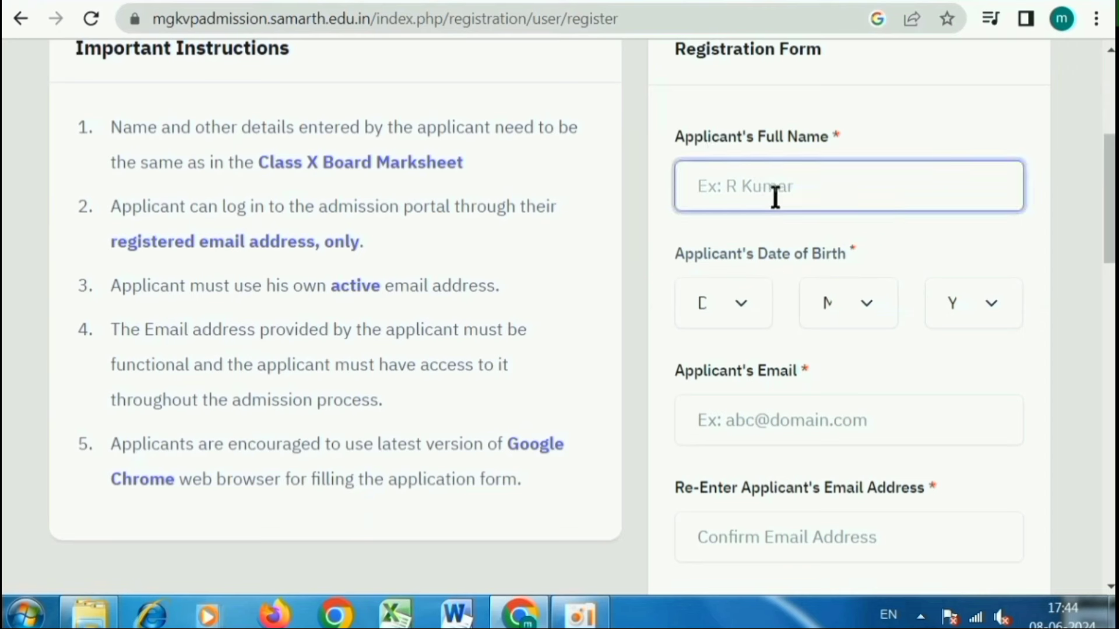
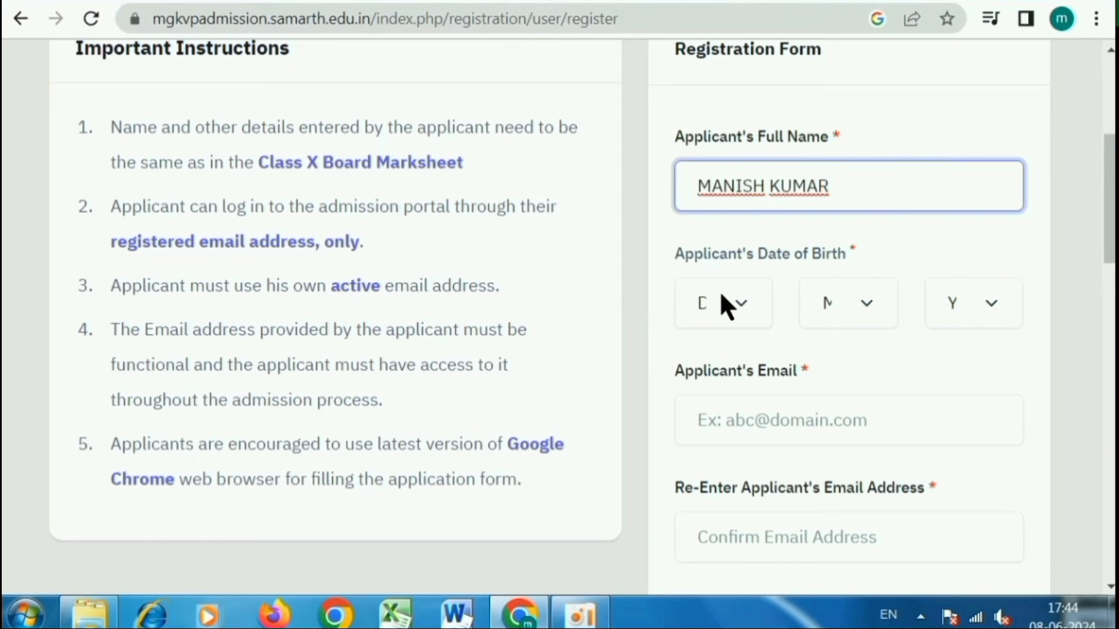
# - Set the applicant's date of birth, with birth year 2005
pyautogui.click(719, 292)
pyautogui.click(717, 9)
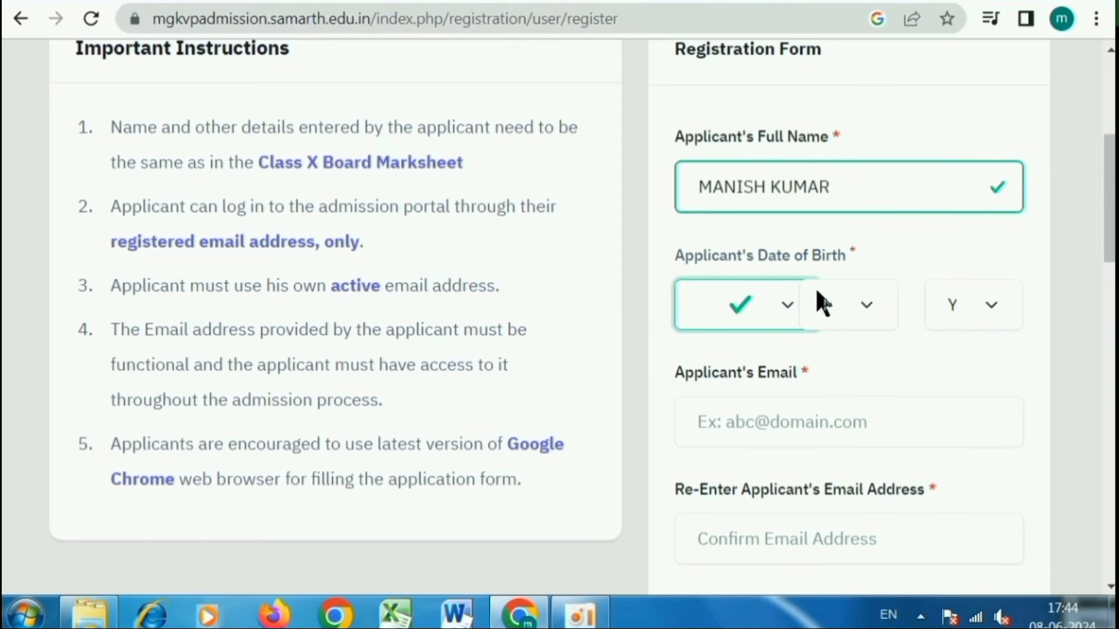
pyautogui.click(815, 294)
pyautogui.click(839, 7)
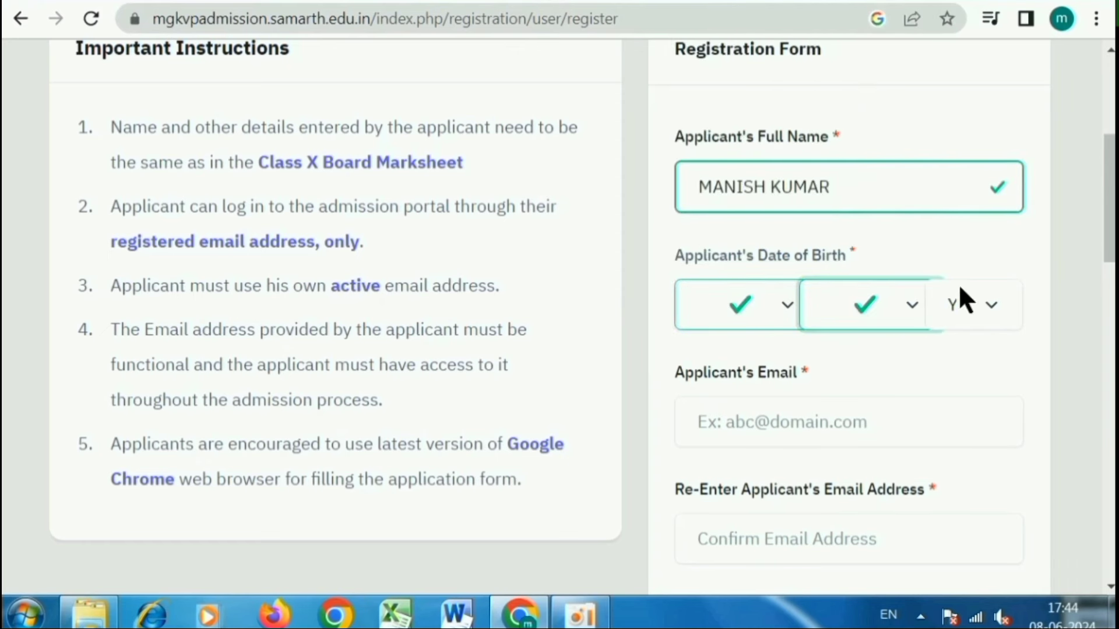
pyautogui.click(960, 298)
pyautogui.scroll(-3, 970, 146)
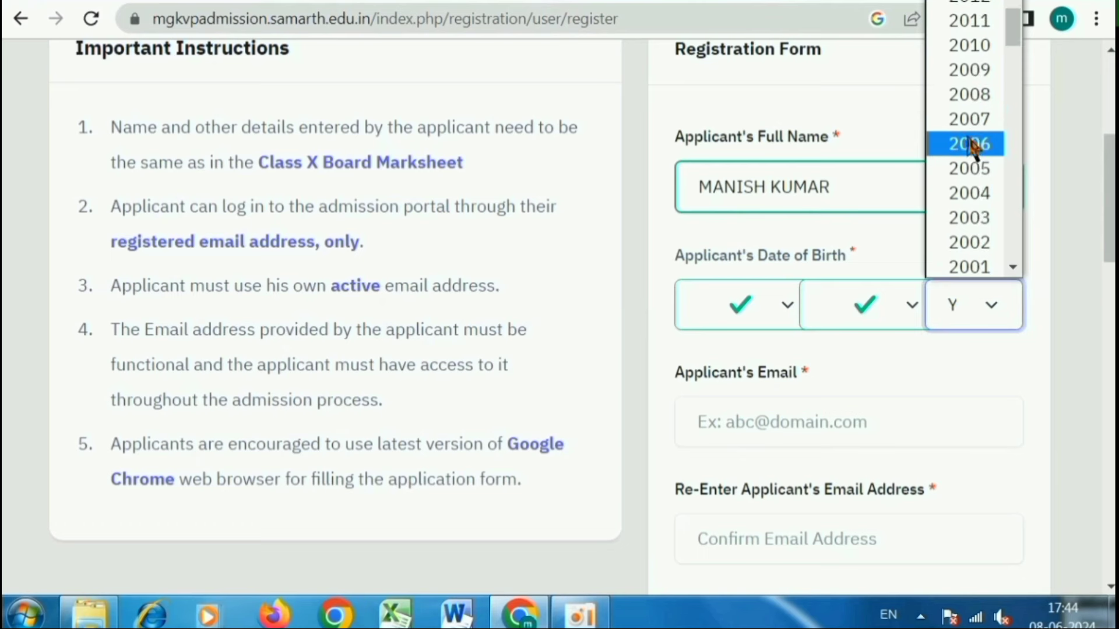
pyautogui.click(972, 170)
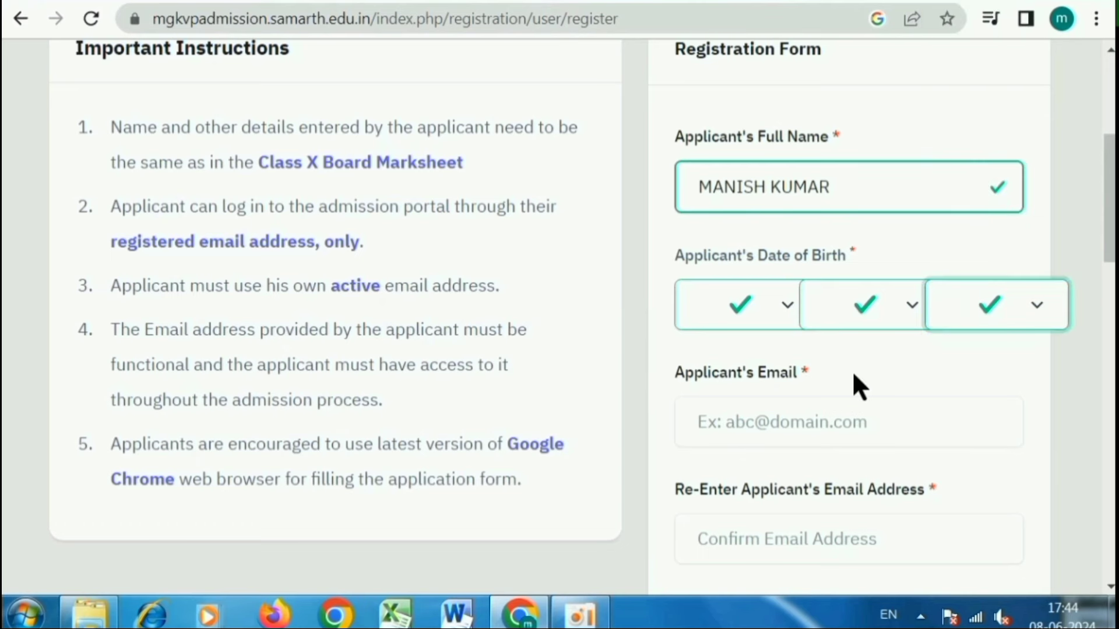
# - Fill in and confirm the e-mail address and the account password
pyautogui.scroll(-3, 855, 379)
pyautogui.click(719, 204)
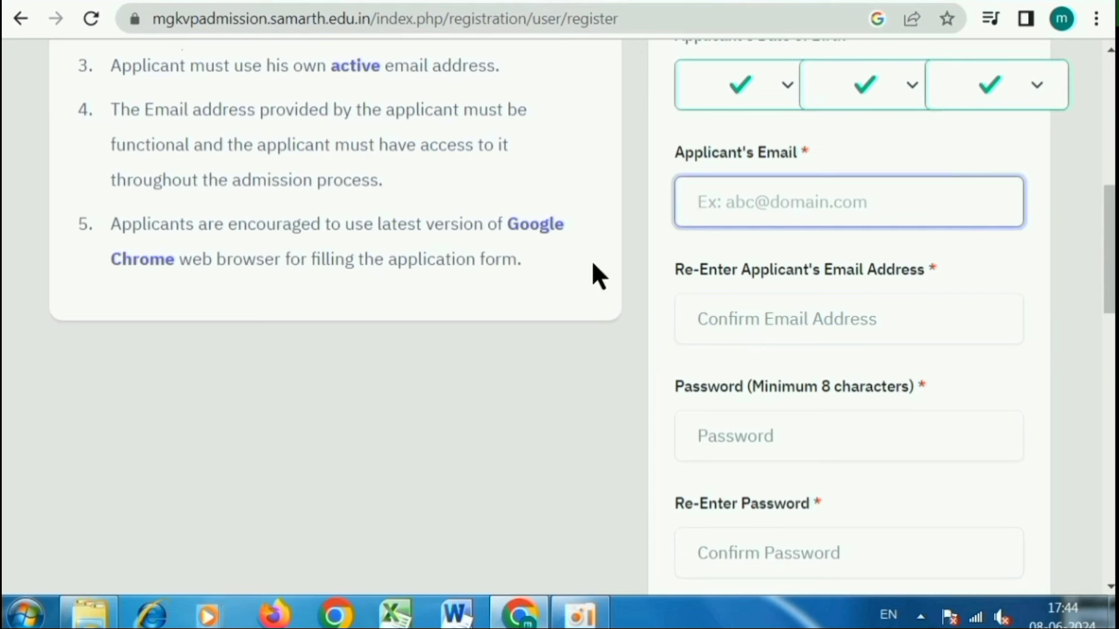
pyautogui.click(772, 311)
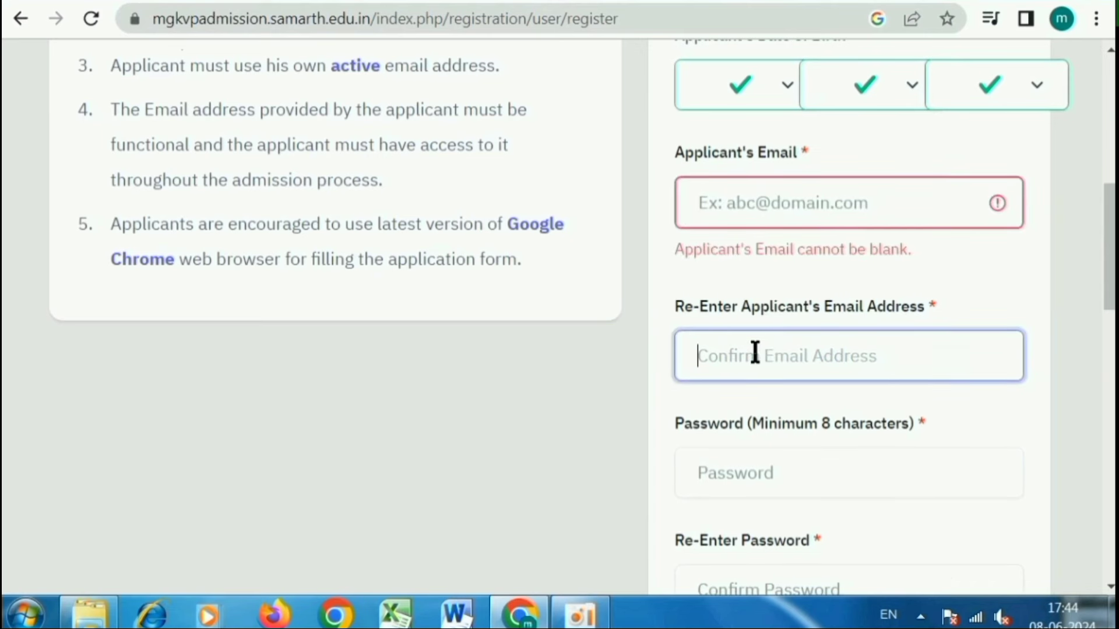
pyautogui.scroll(-2, 756, 354)
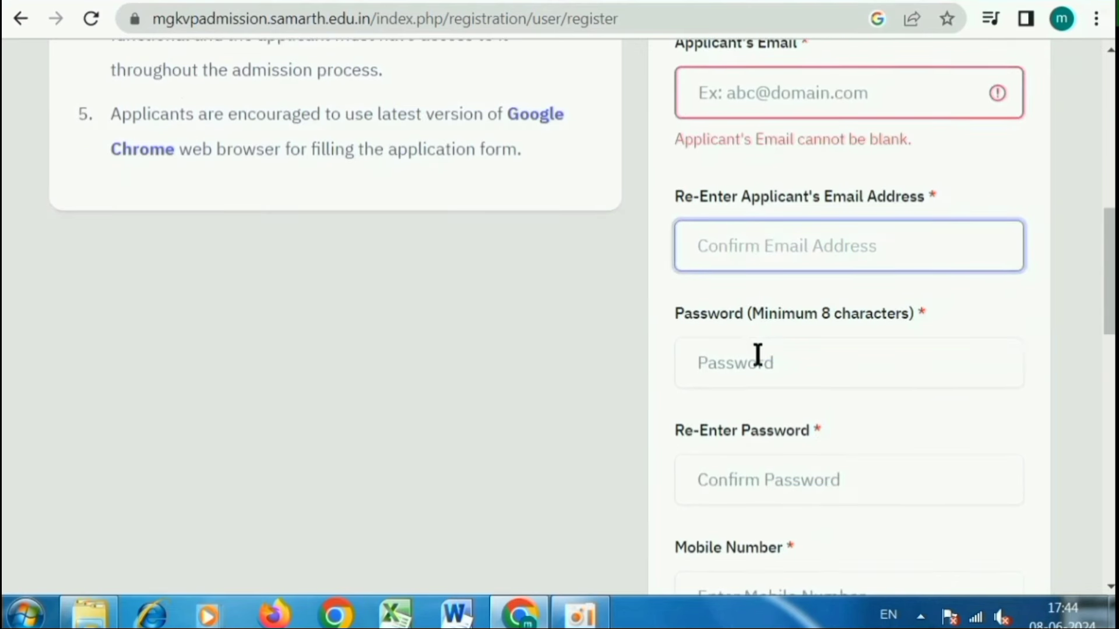
pyautogui.click(753, 359)
pyautogui.scroll(-4, 737, 418)
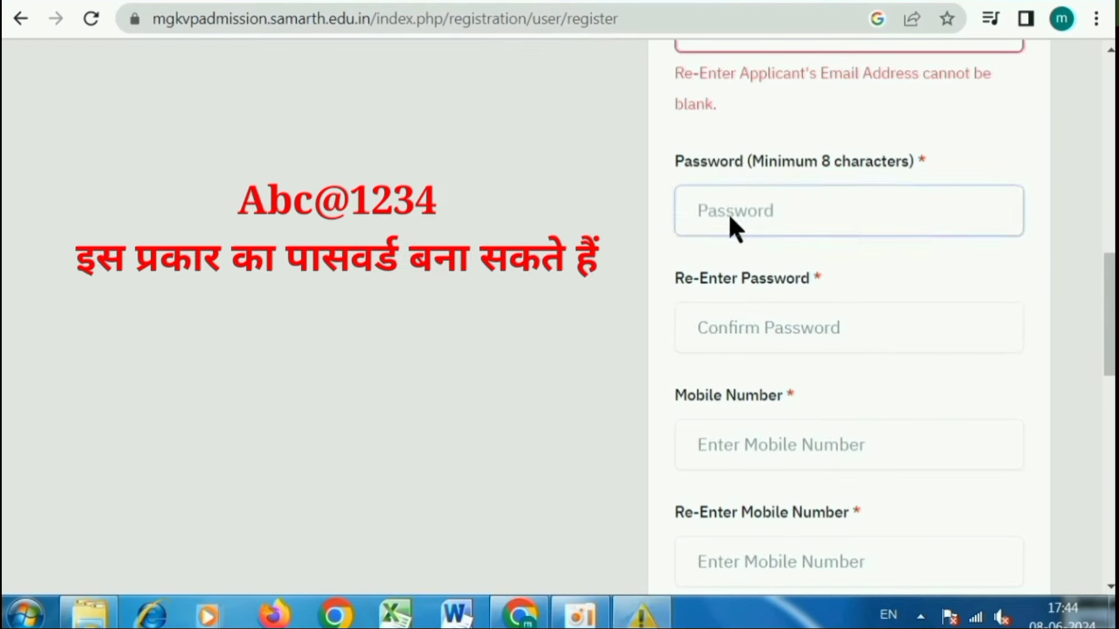
pyautogui.click(816, 67)
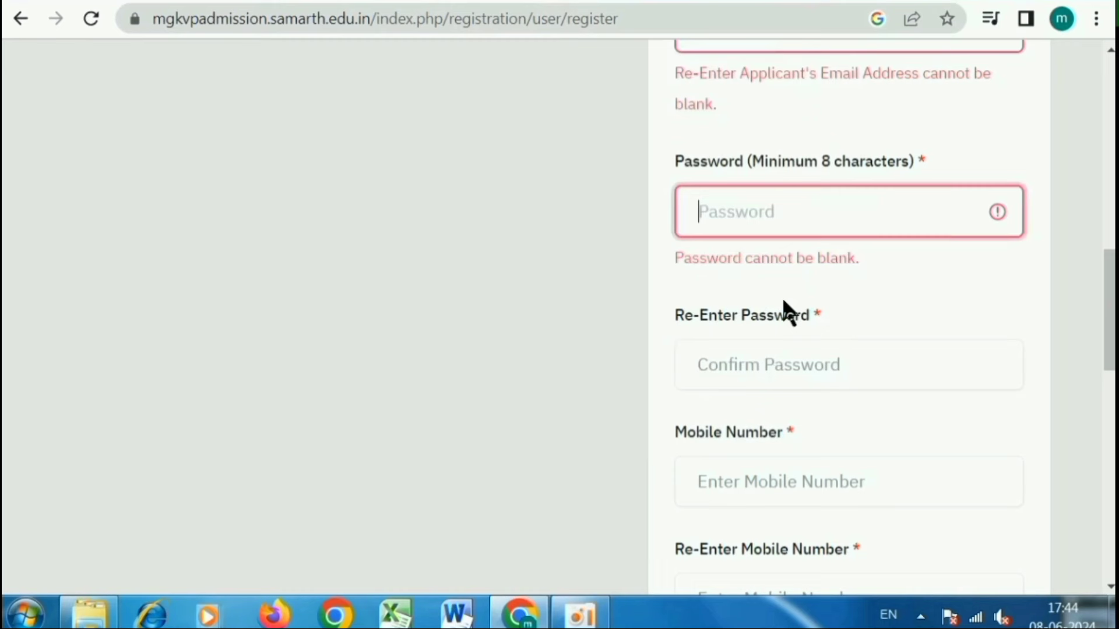
pyautogui.click(743, 362)
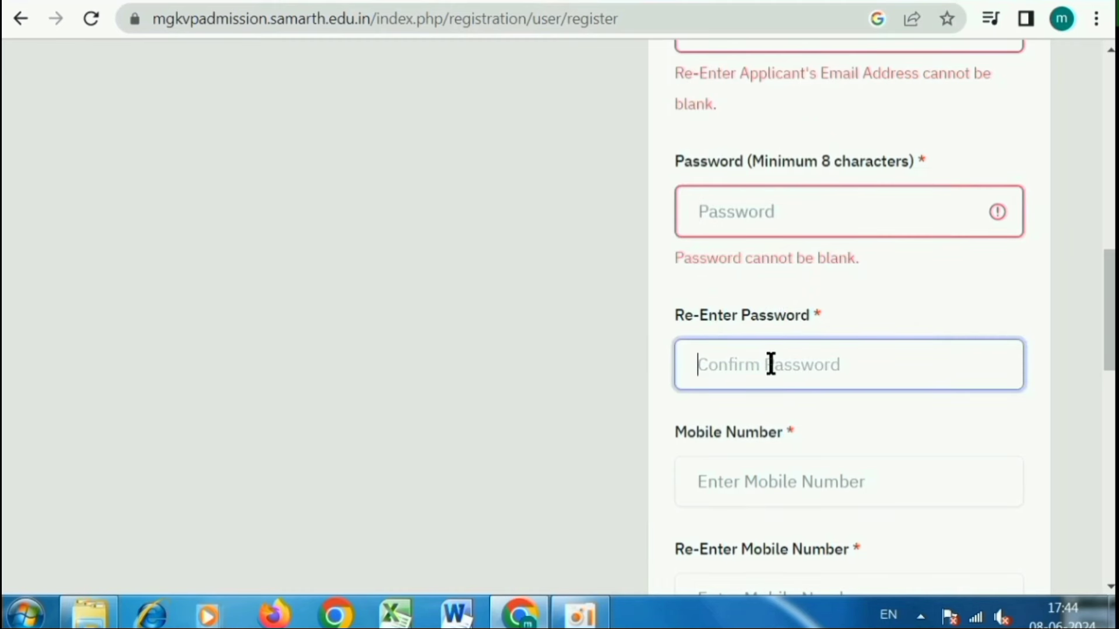
# - Enter and re-enter the mobile number, and type captcha answer 613867
pyautogui.scroll(-2, 770, 364)
pyautogui.click(739, 374)
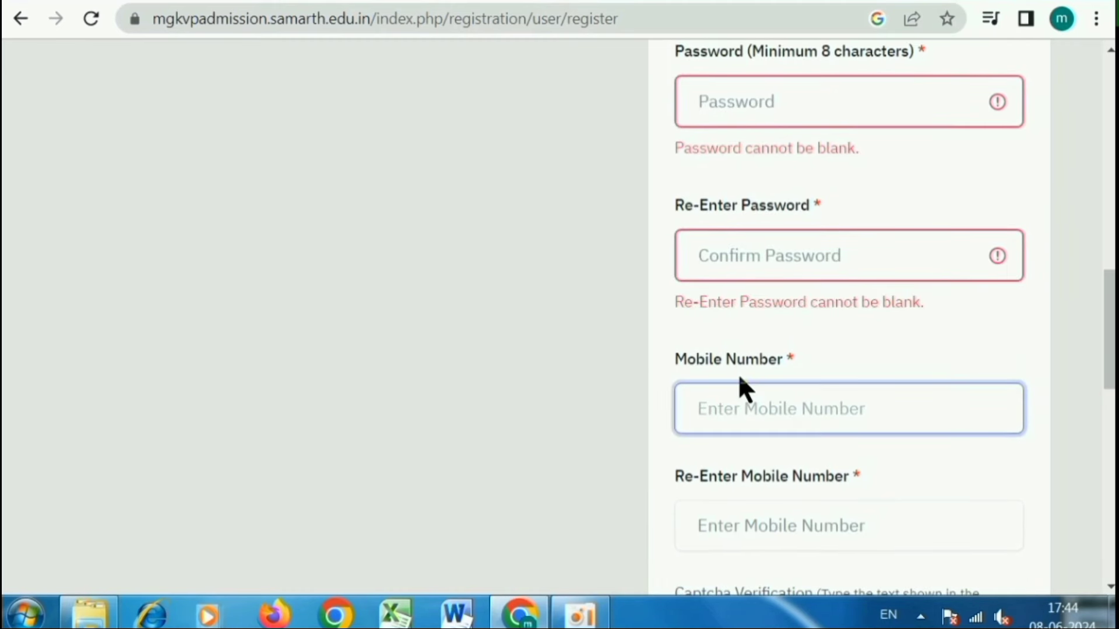
pyautogui.scroll(-3, 749, 423)
pyautogui.click(739, 294)
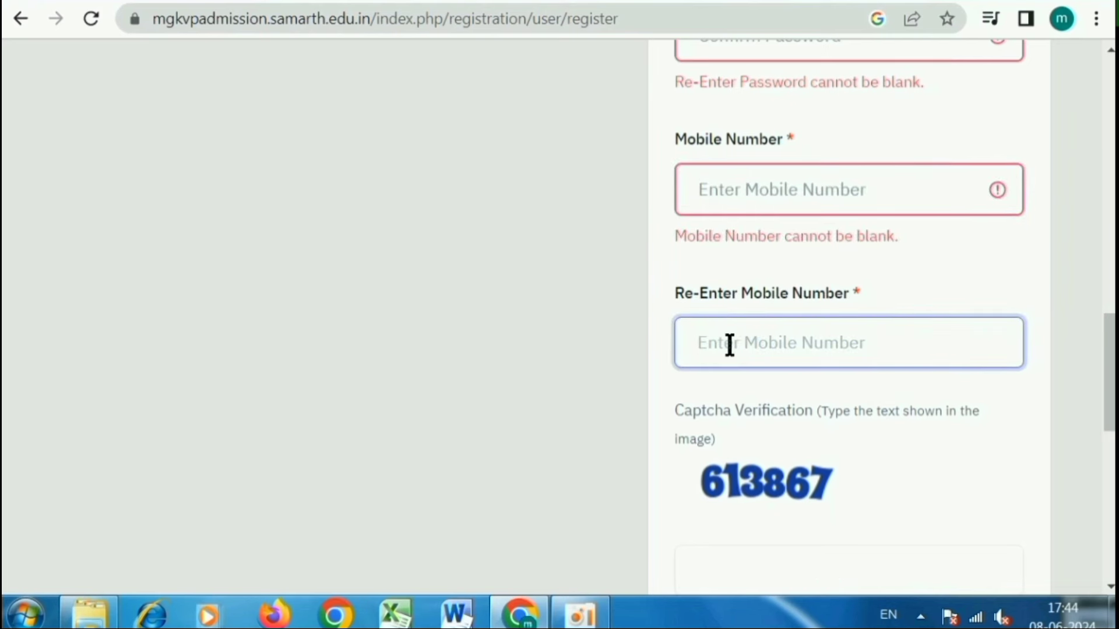
pyautogui.scroll(-2, 729, 345)
pyautogui.click(739, 462)
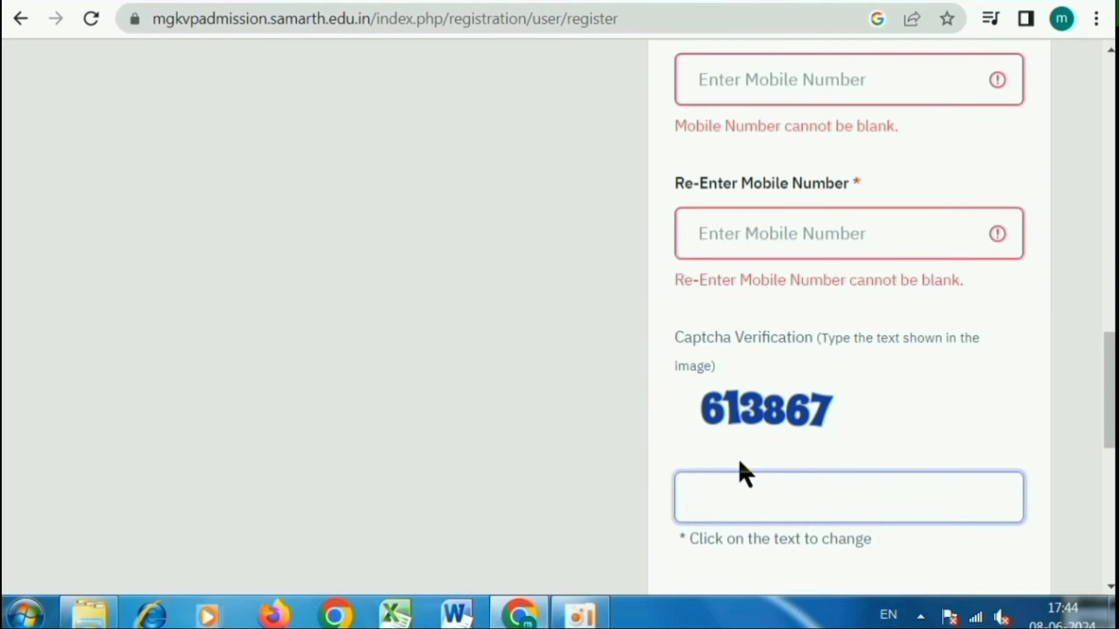
pyautogui.write('613867')
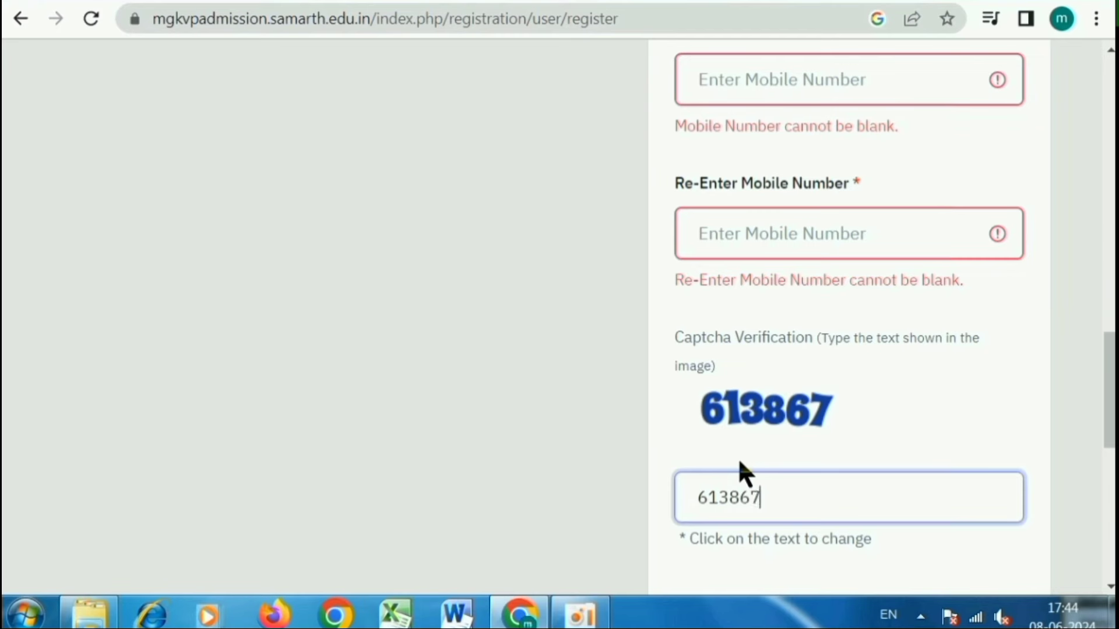
pyautogui.scroll(-3, 739, 472)
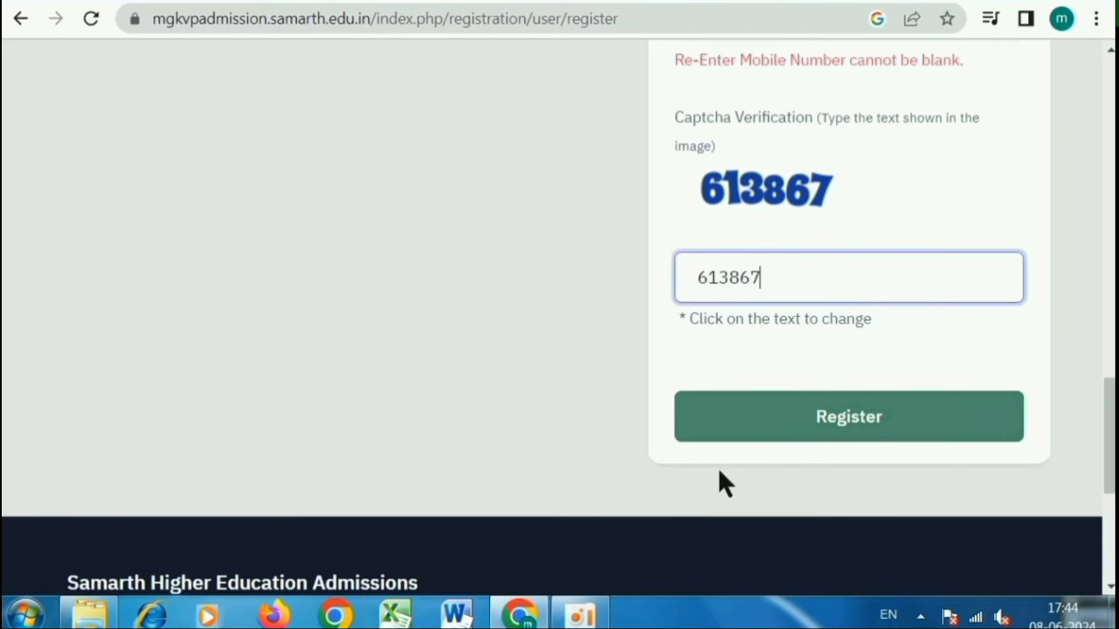
# - Register the account, enter the e-mailed OTP and submit it for verification
pyautogui.click(845, 425)
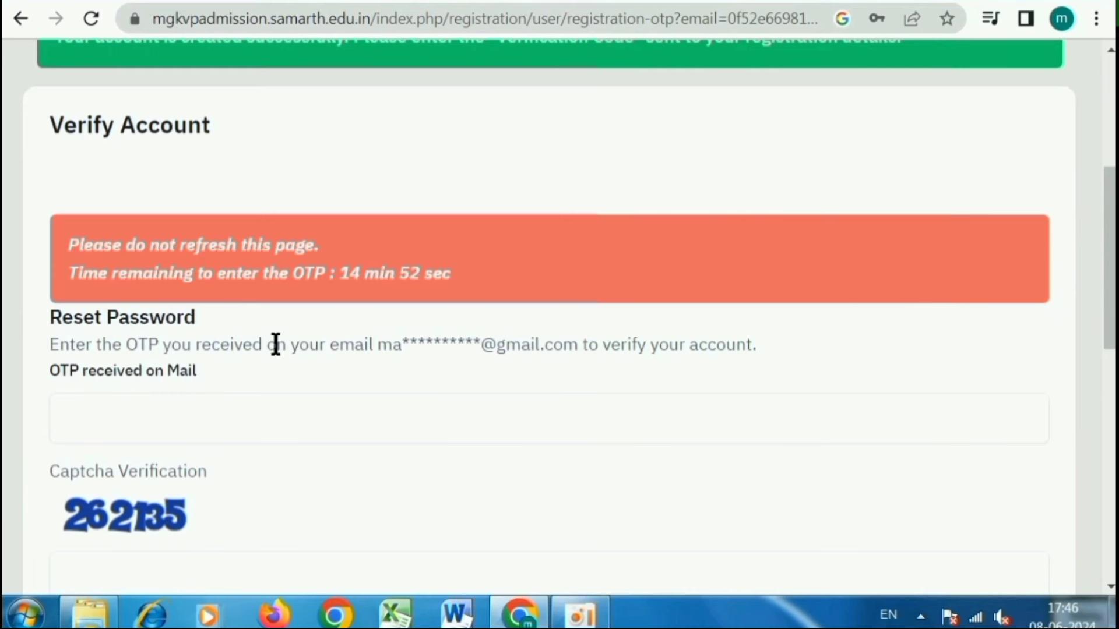
pyautogui.scroll(-2, 275, 389)
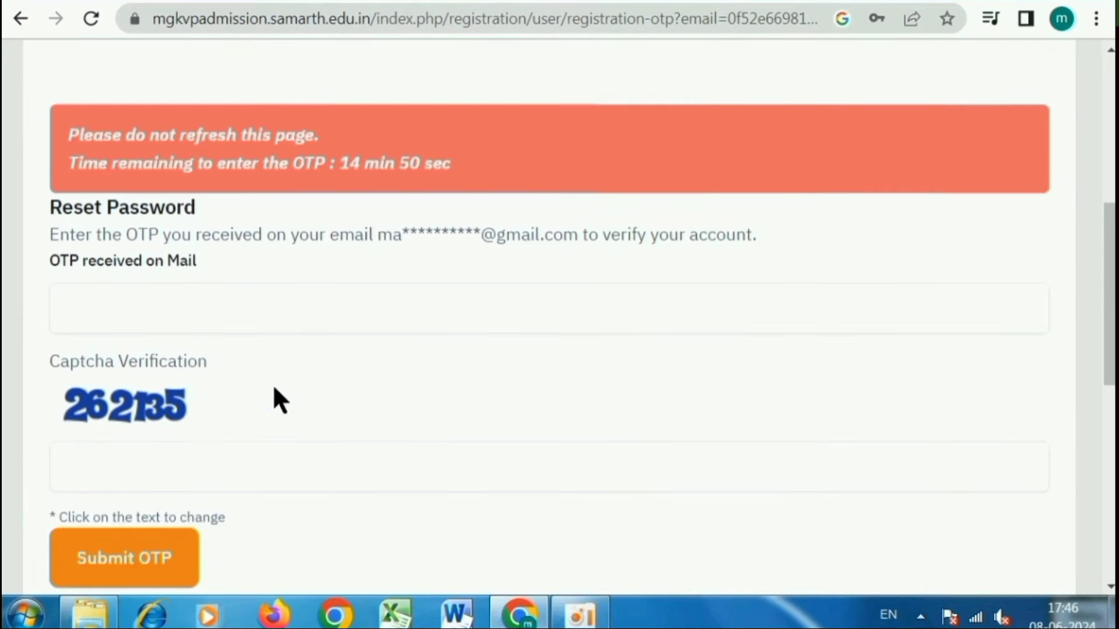
pyautogui.click(162, 306)
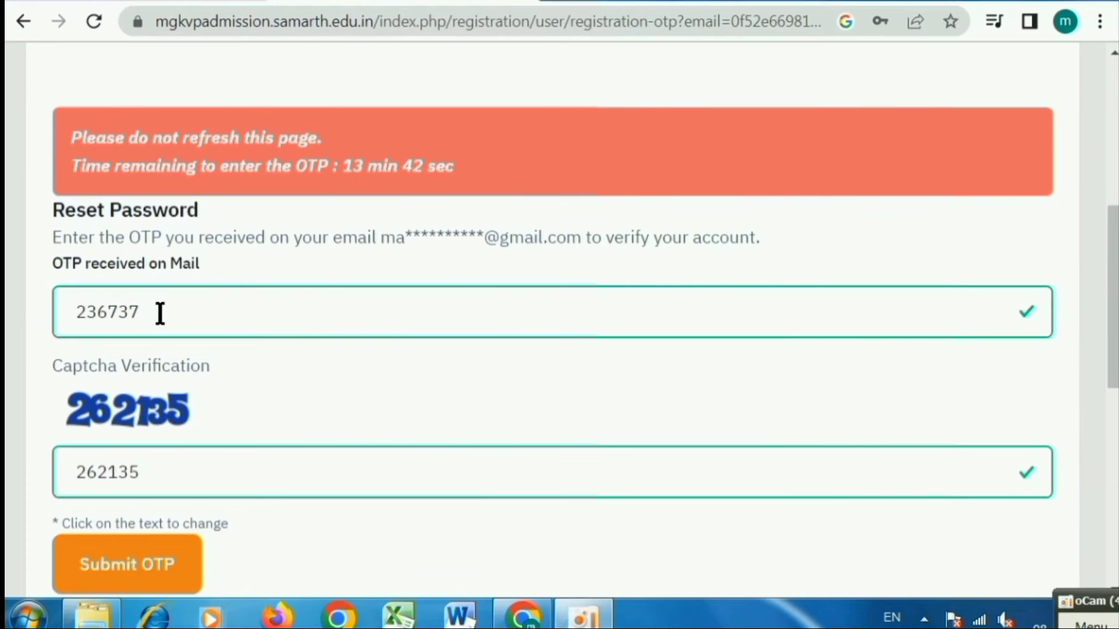
pyautogui.click(157, 310)
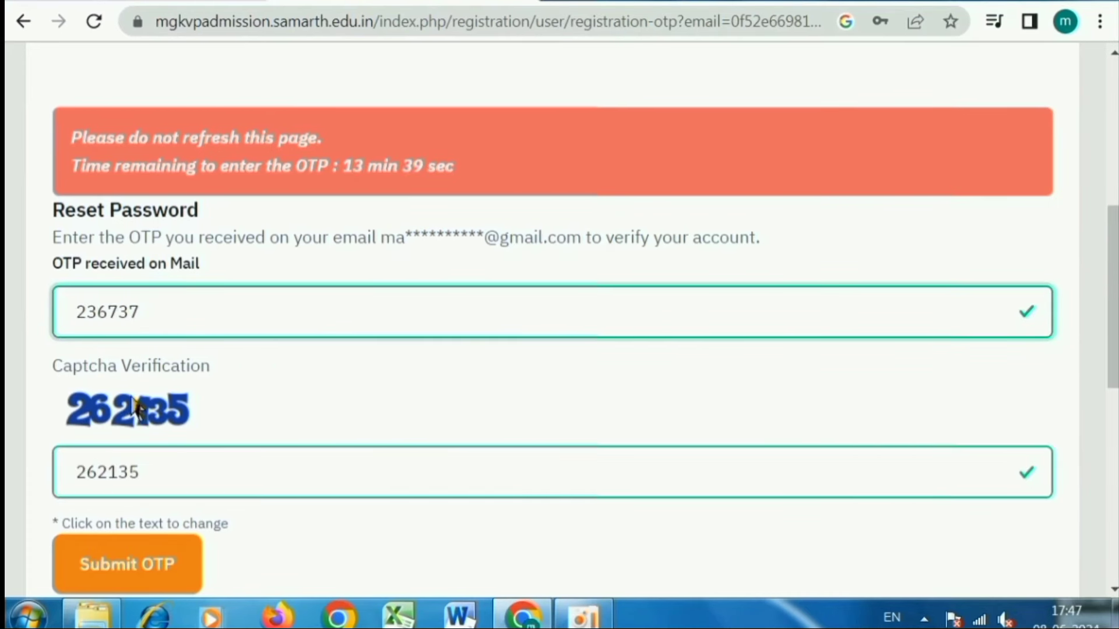
pyautogui.scroll(-3, 219, 435)
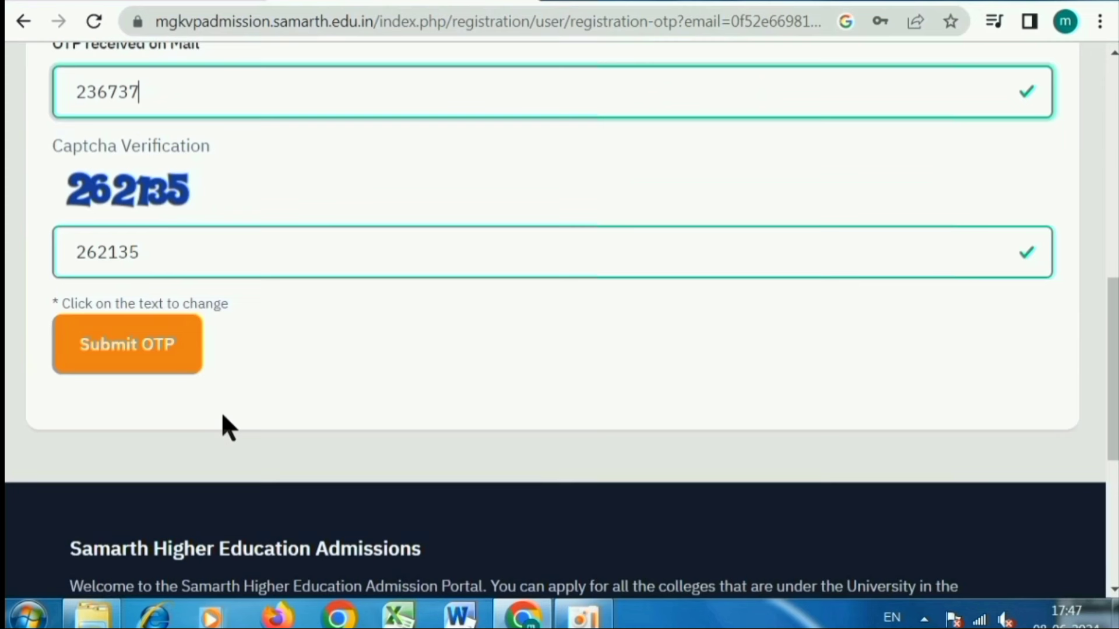
pyautogui.click(145, 350)
pyautogui.click(147, 351)
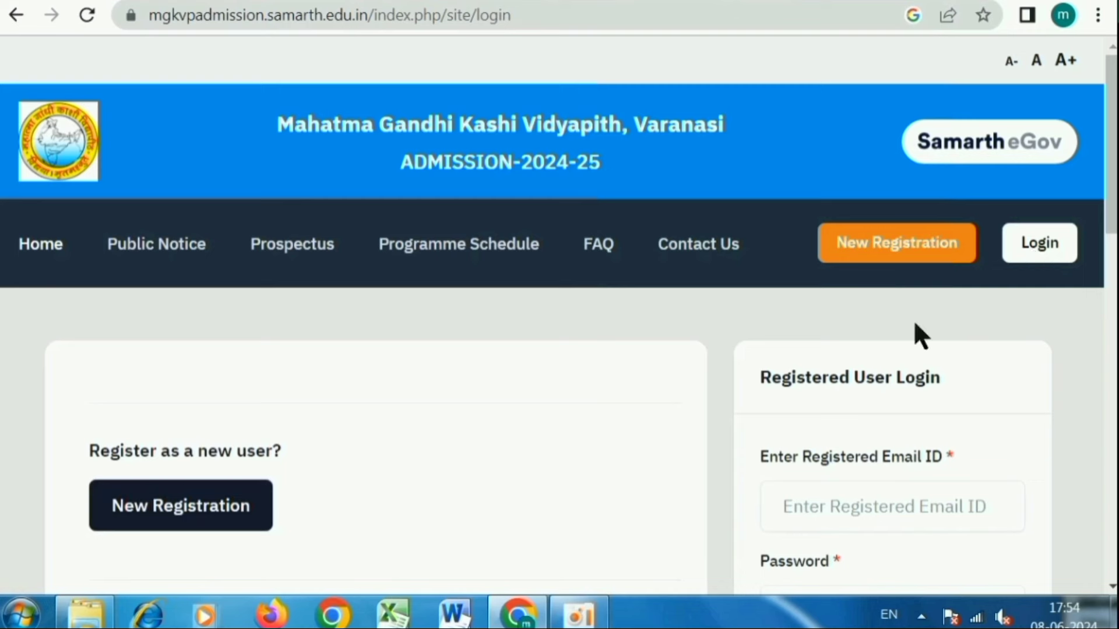
# - Log in with the saved registered e-mail, the account password and captcha 887841
pyautogui.scroll(-2, 914, 319)
pyautogui.scroll(-3, 810, 391)
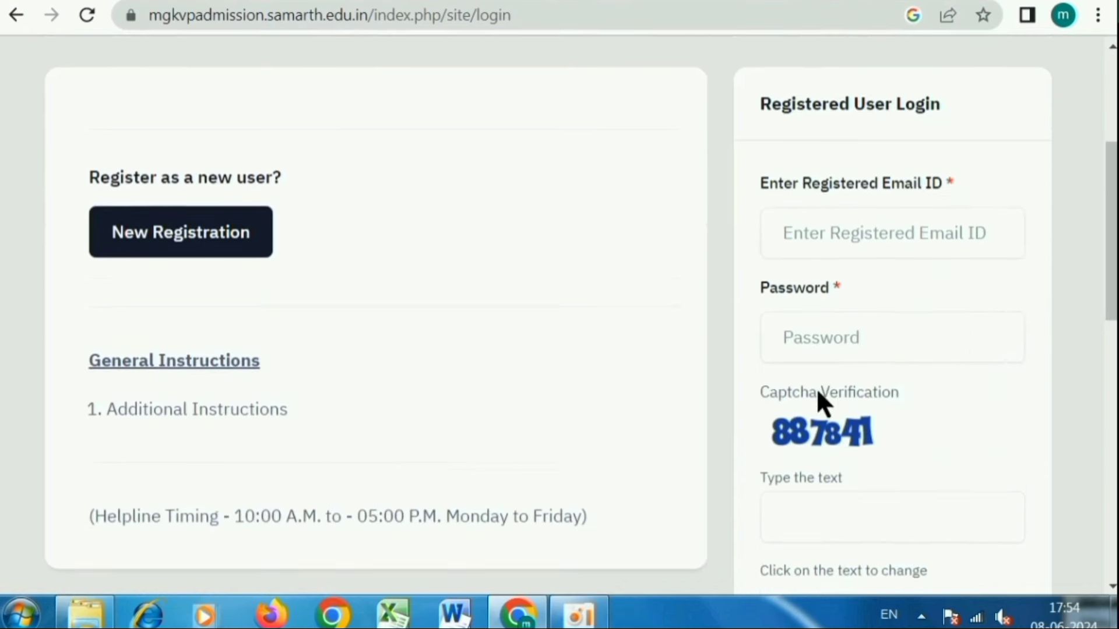
pyautogui.scroll(-1, 816, 387)
pyautogui.click(847, 177)
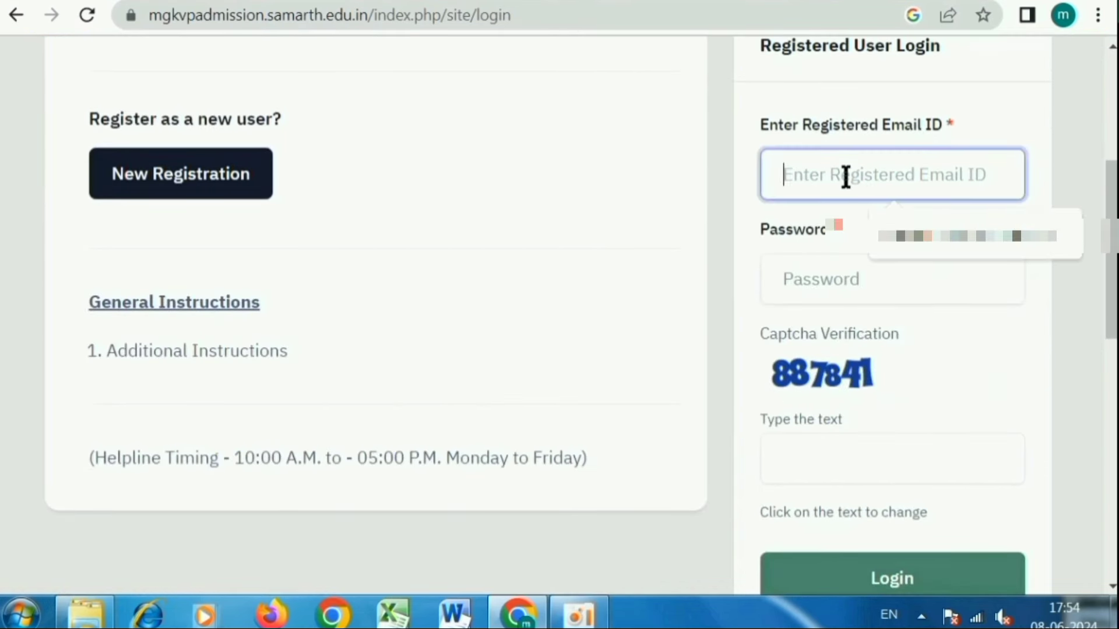
pyautogui.click(917, 239)
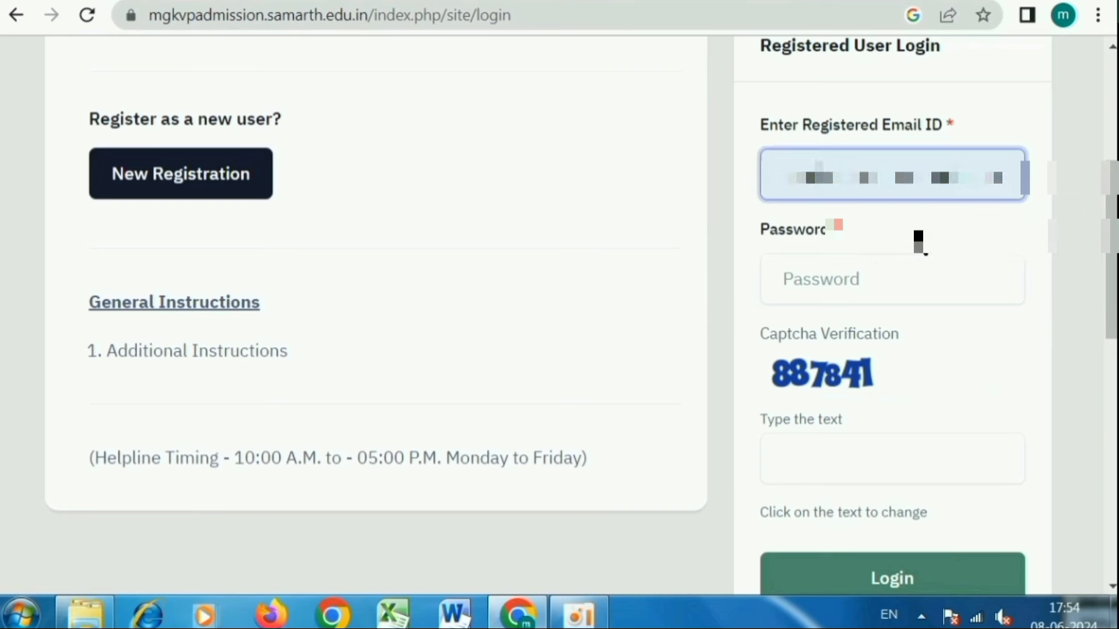
pyautogui.click(855, 284)
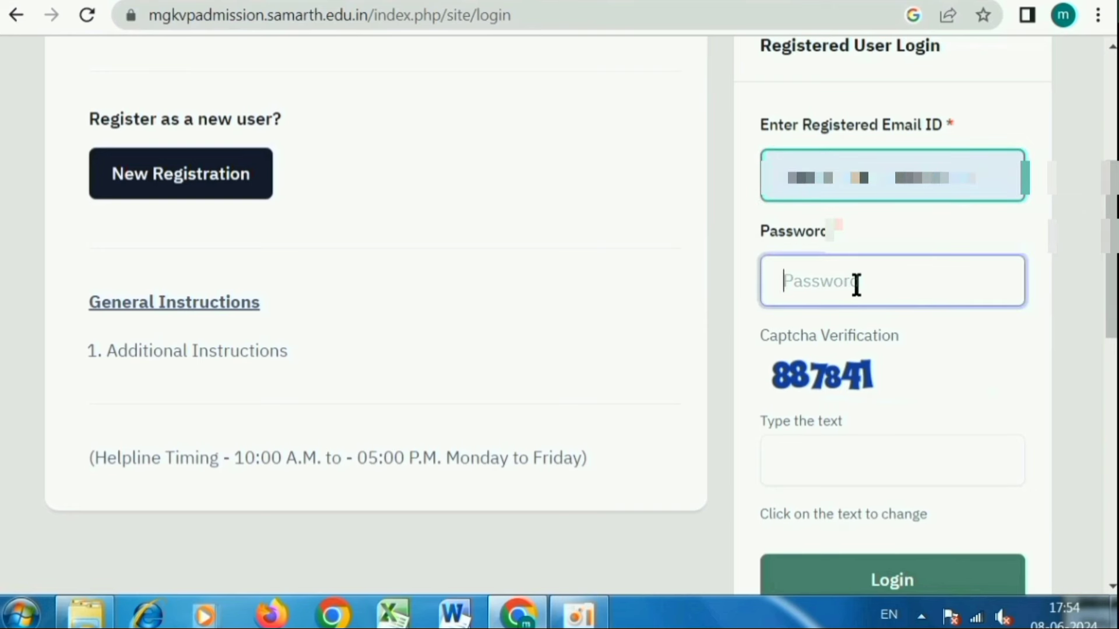
pyautogui.write('•••')
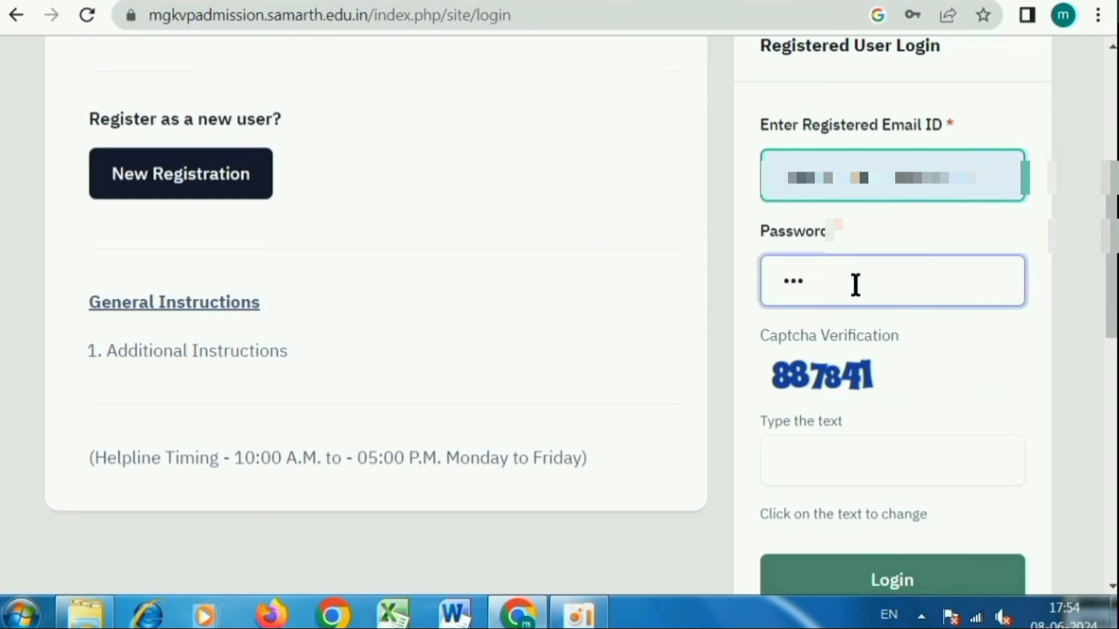
pyautogui.write('•')
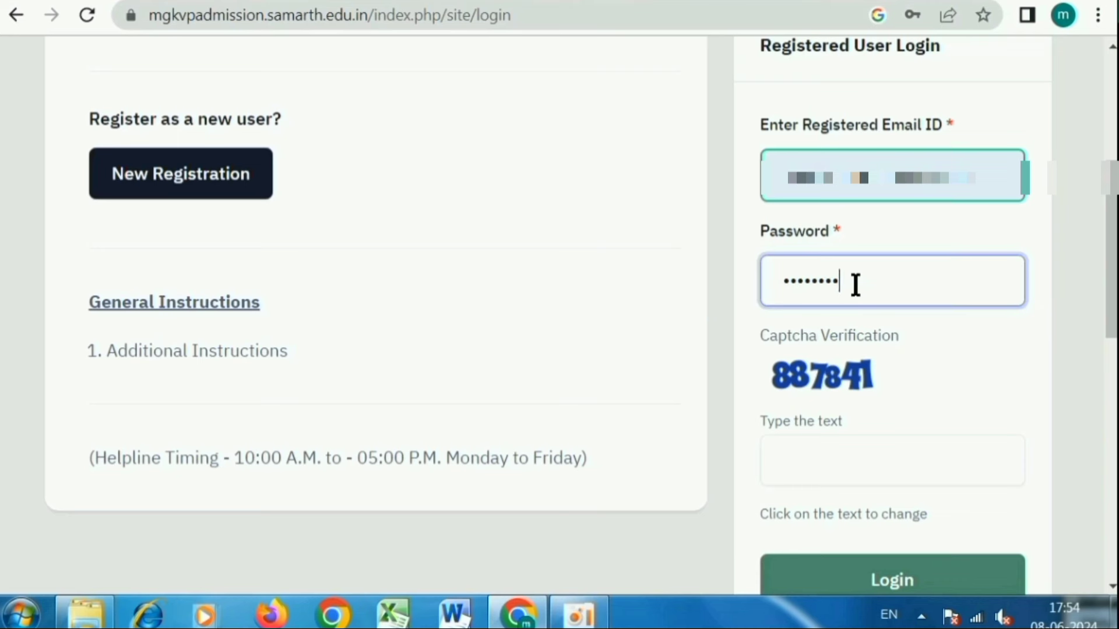
pyautogui.click(802, 464)
pyautogui.write('887841')
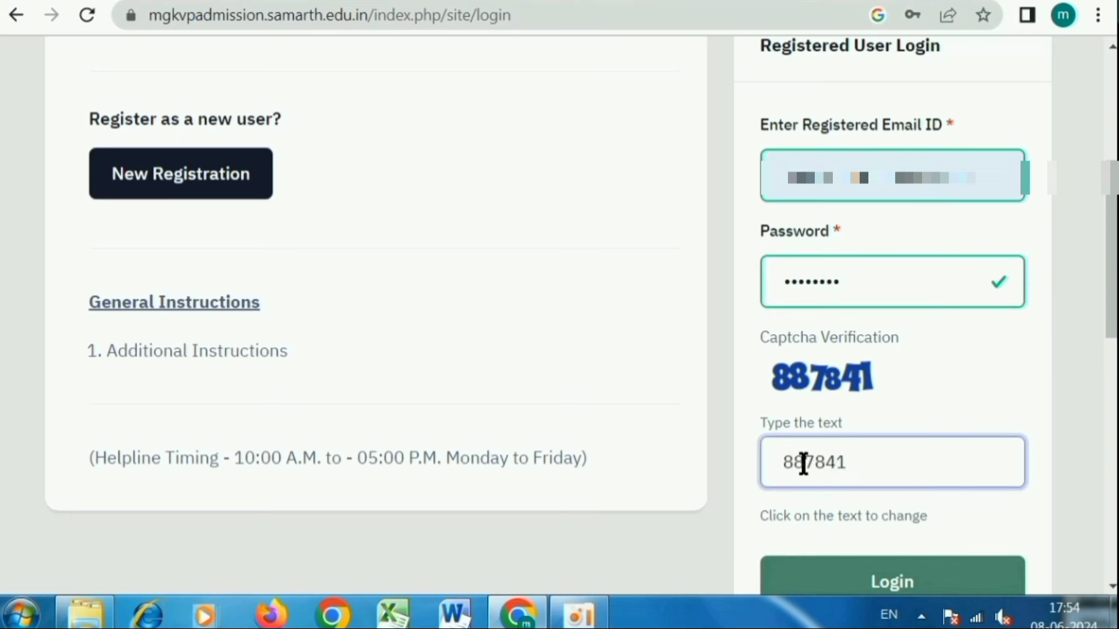
pyautogui.scroll(-2, 894, 465)
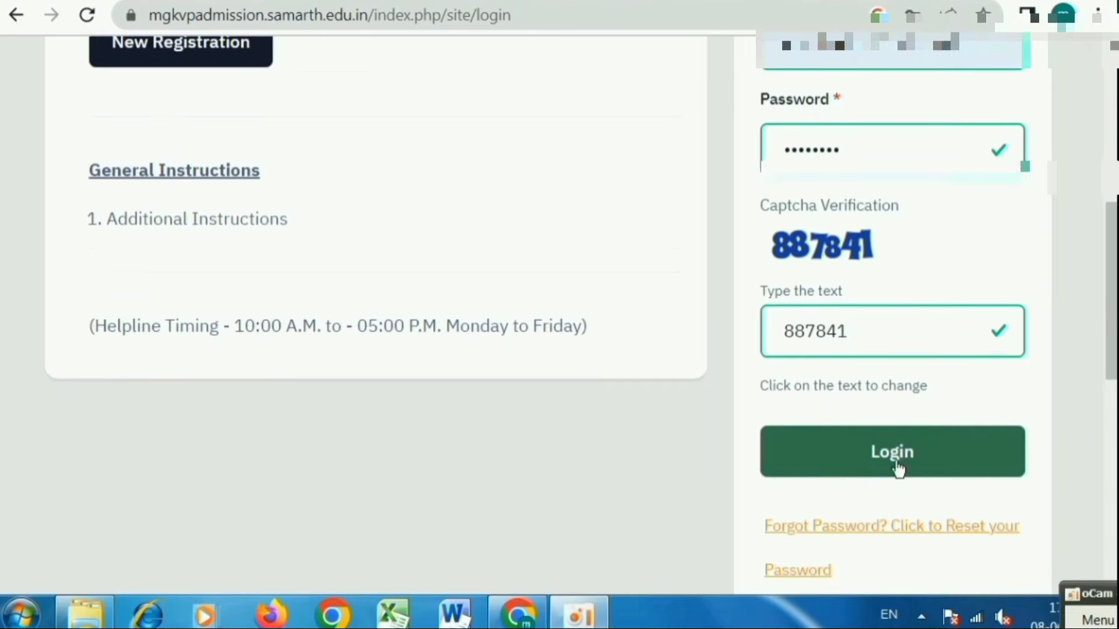
pyautogui.click(895, 464)
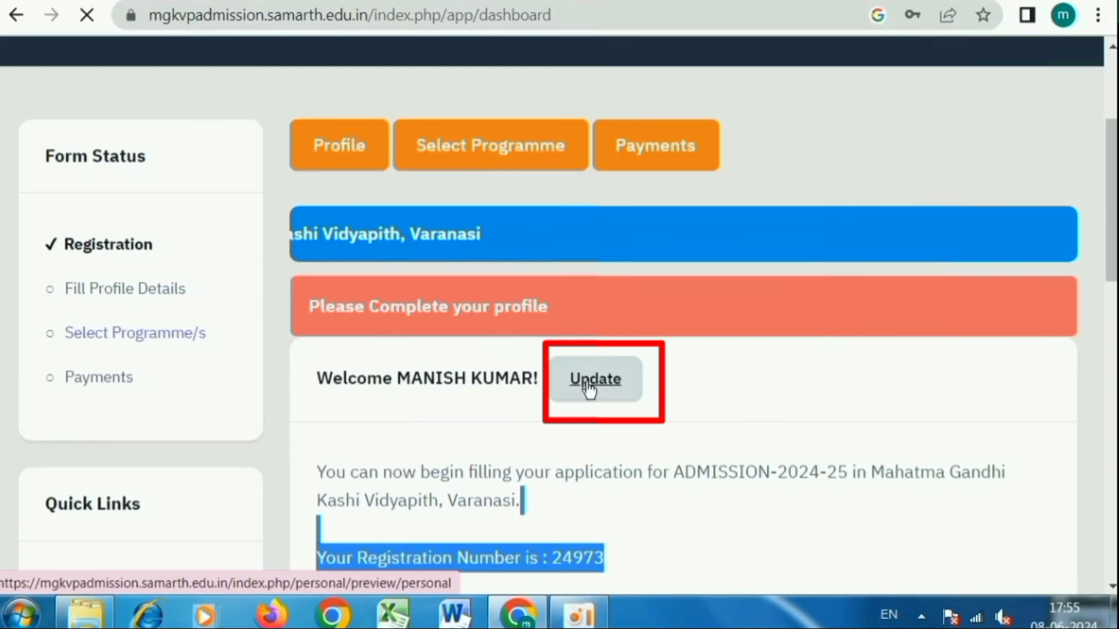
# - Open the profile form and set the applicant's gender to Male
pyautogui.click(589, 388)
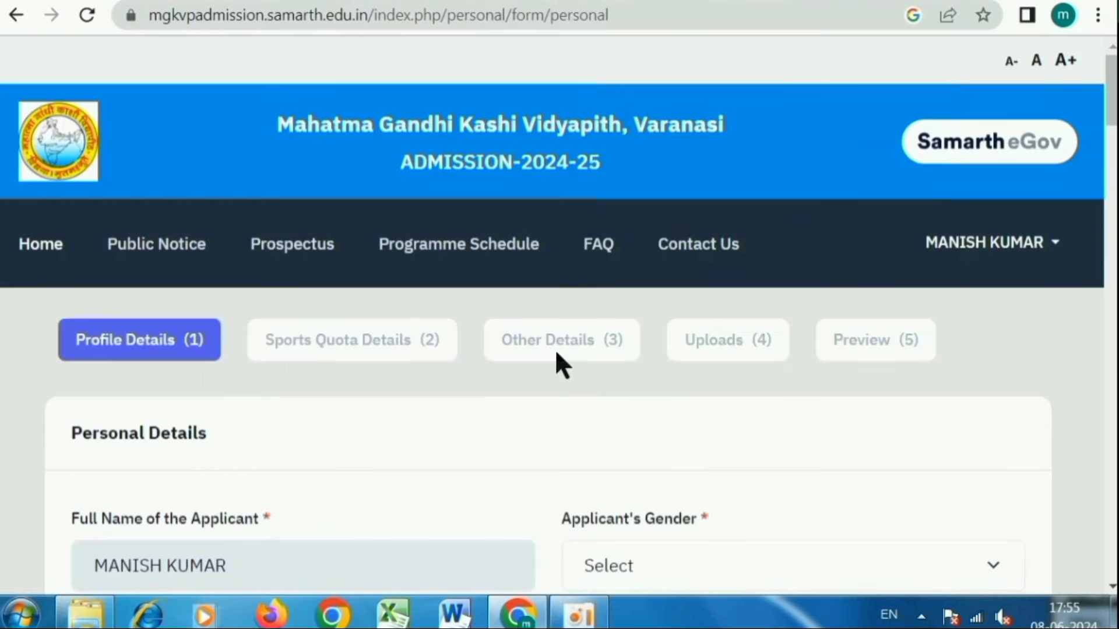
pyautogui.scroll(-3, 556, 351)
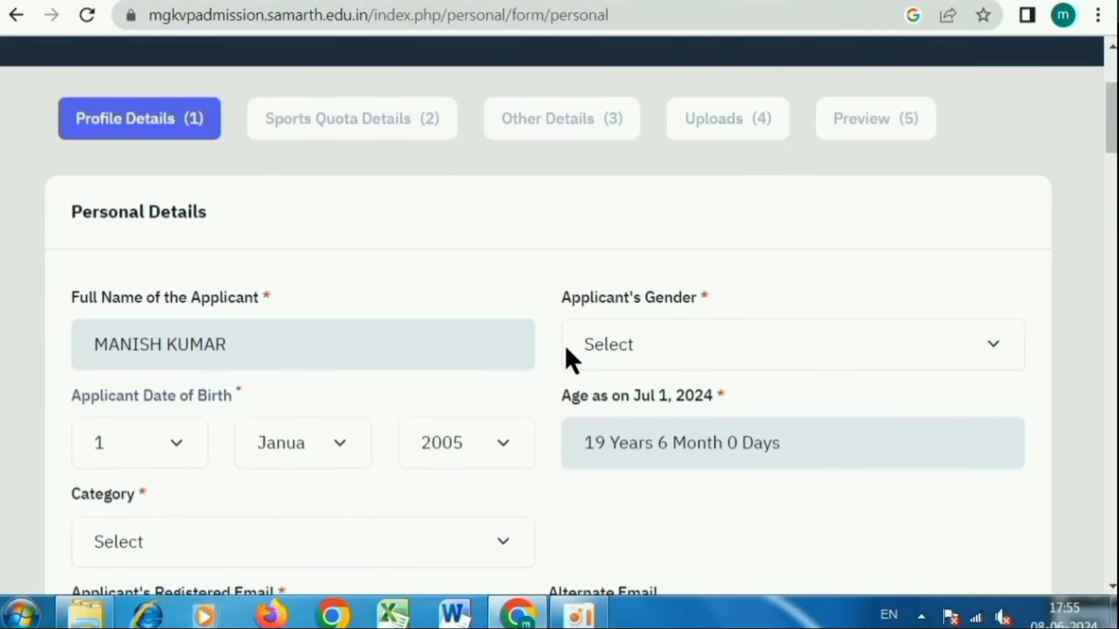
pyautogui.scroll(-2, 565, 344)
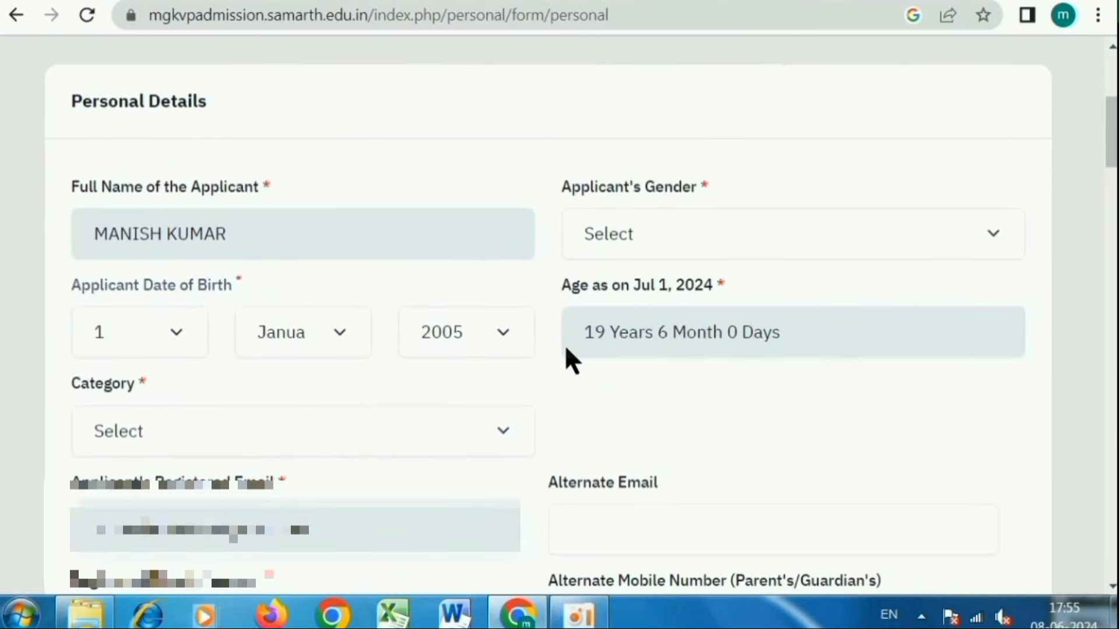
pyautogui.click(616, 230)
pyautogui.click(613, 296)
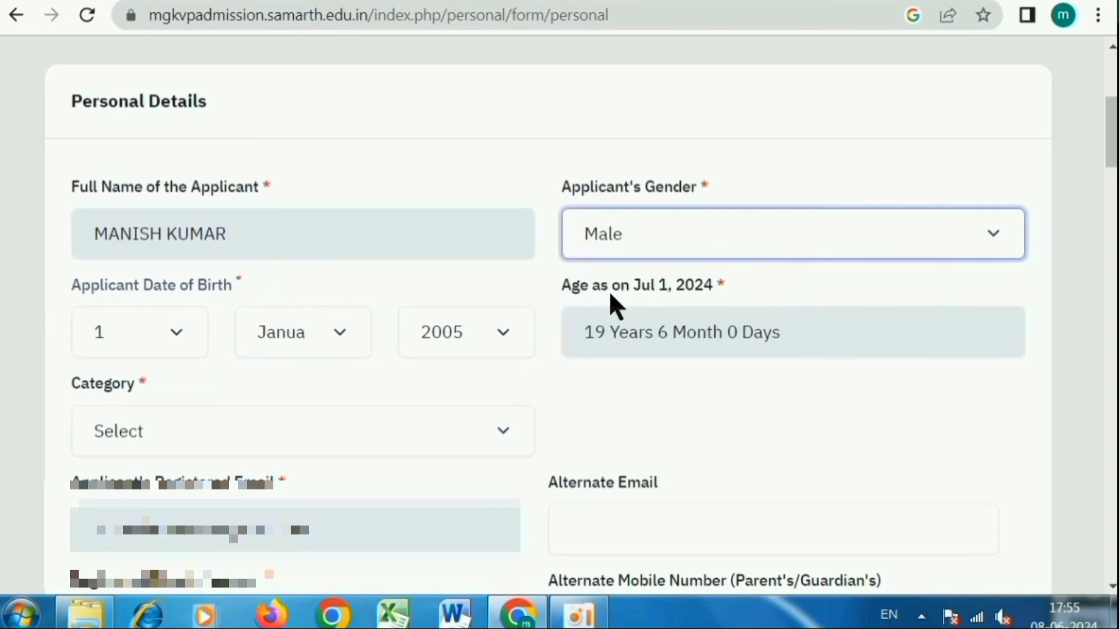
# - Try Category EWS and review its certificate issuing-date note
pyautogui.click(129, 426)
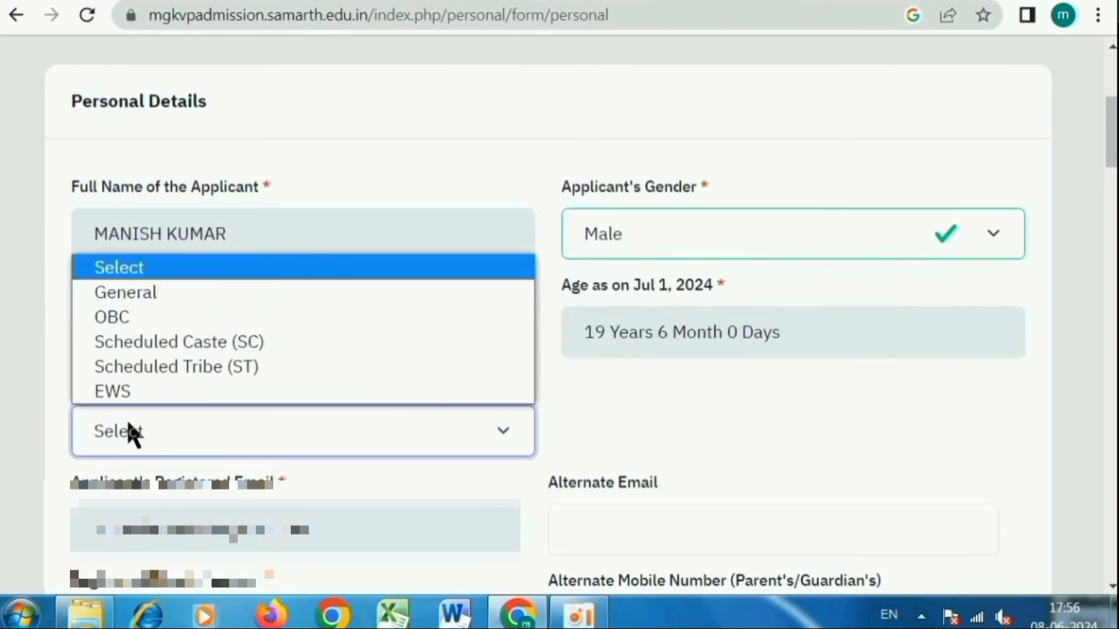
pyautogui.click(156, 352)
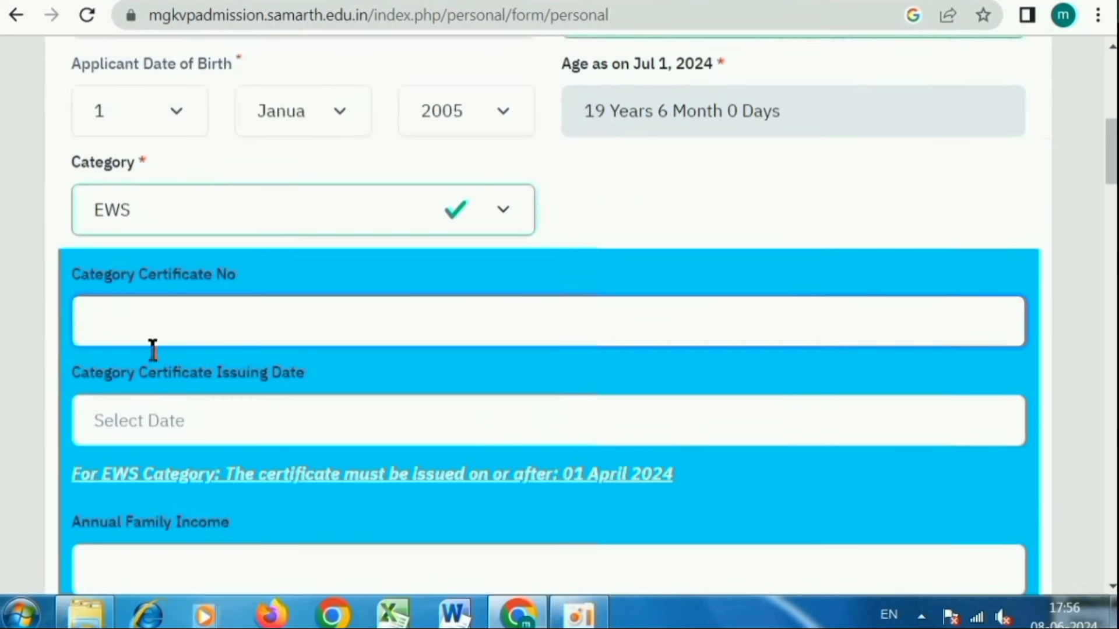
pyautogui.click(146, 420)
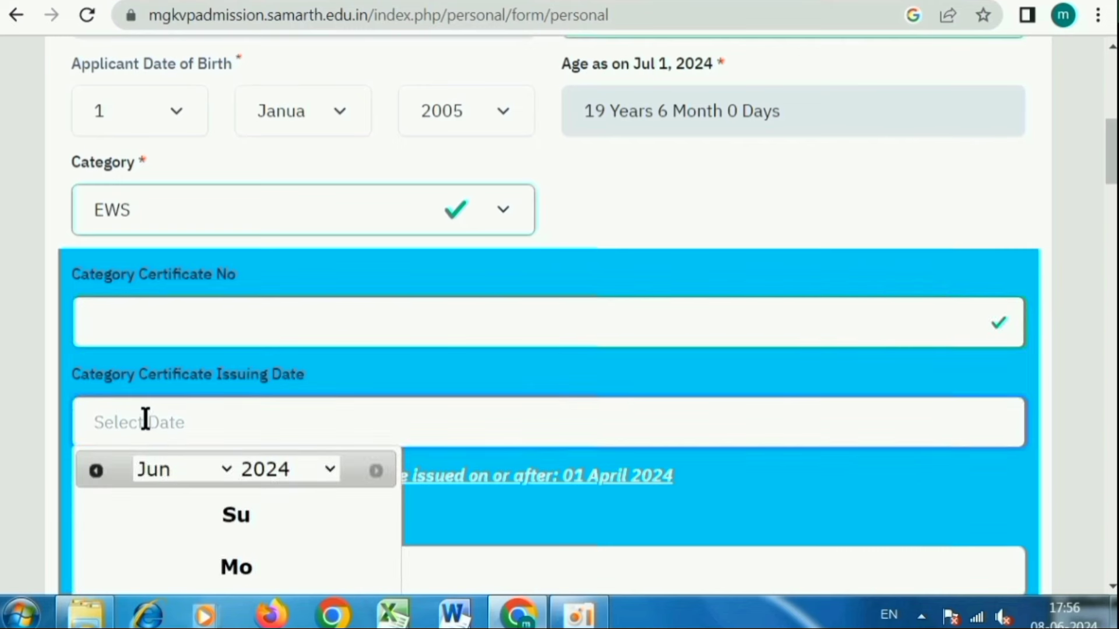
pyautogui.click(784, 490)
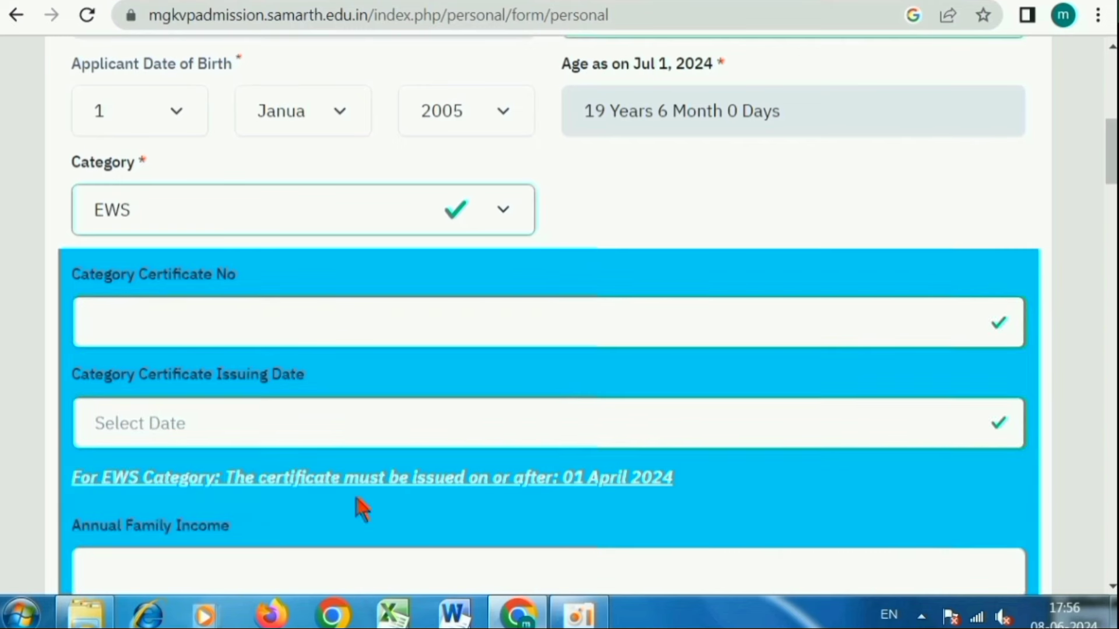
pyautogui.scroll(-2, 261, 487)
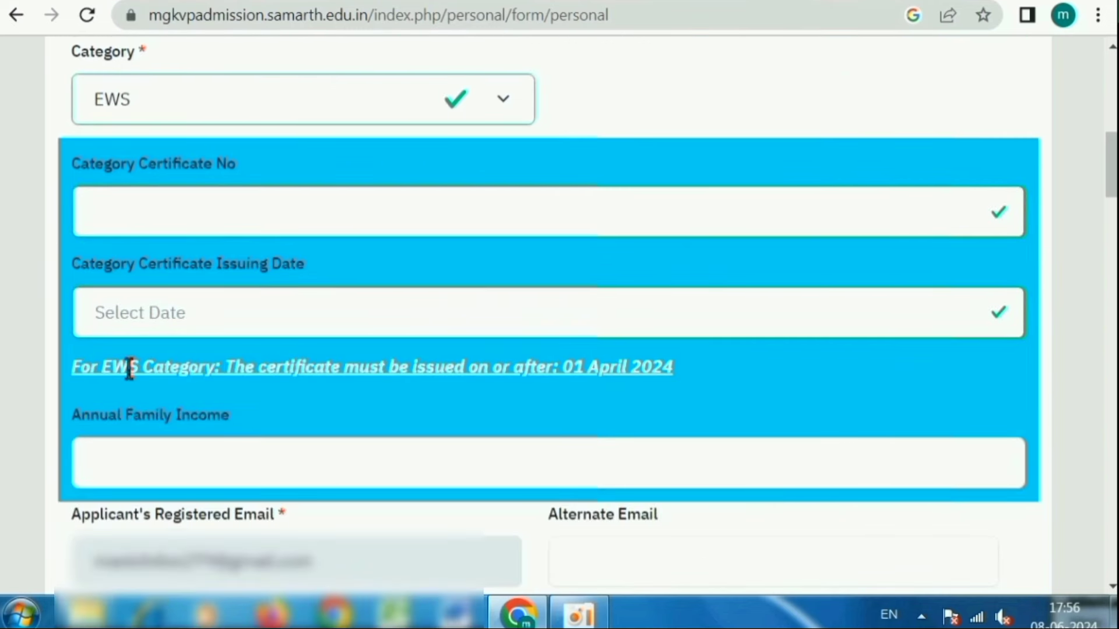
pyautogui.moveTo(100, 371); pyautogui.dragTo(679, 374)
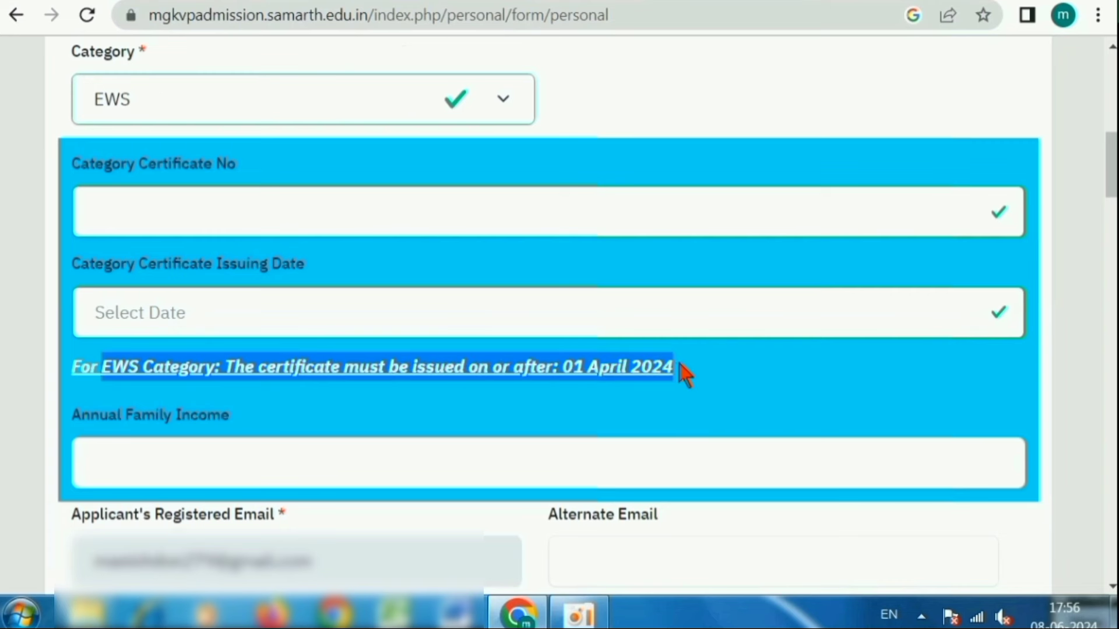
pyautogui.click(708, 396)
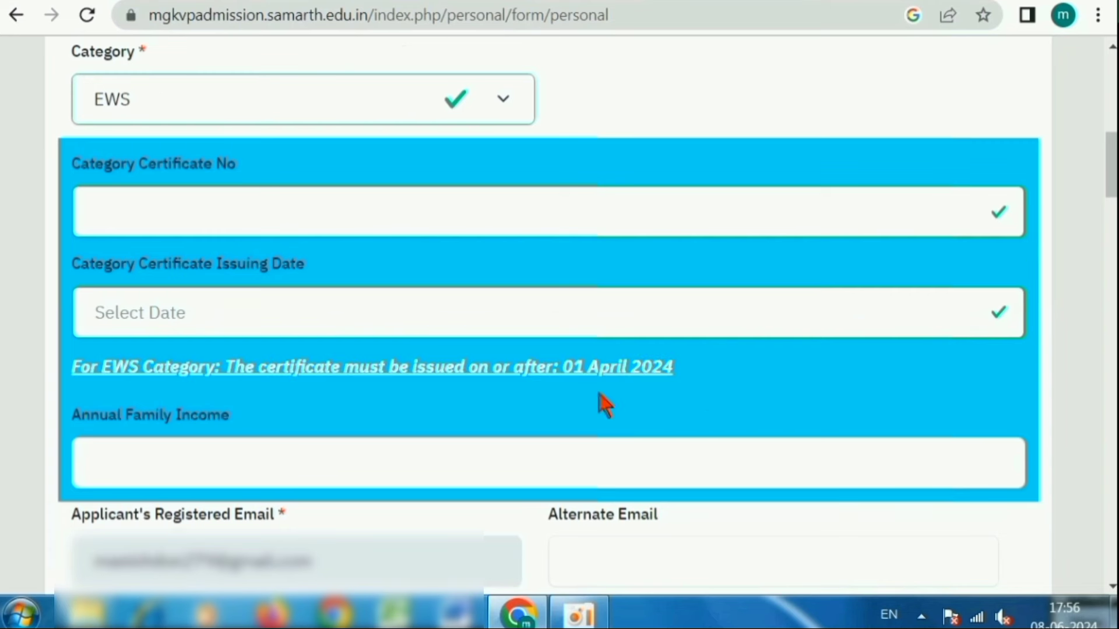
# - Change Category to OBC, then to Scheduled Caste (SC)
pyautogui.click(187, 108)
pyautogui.click(158, 187)
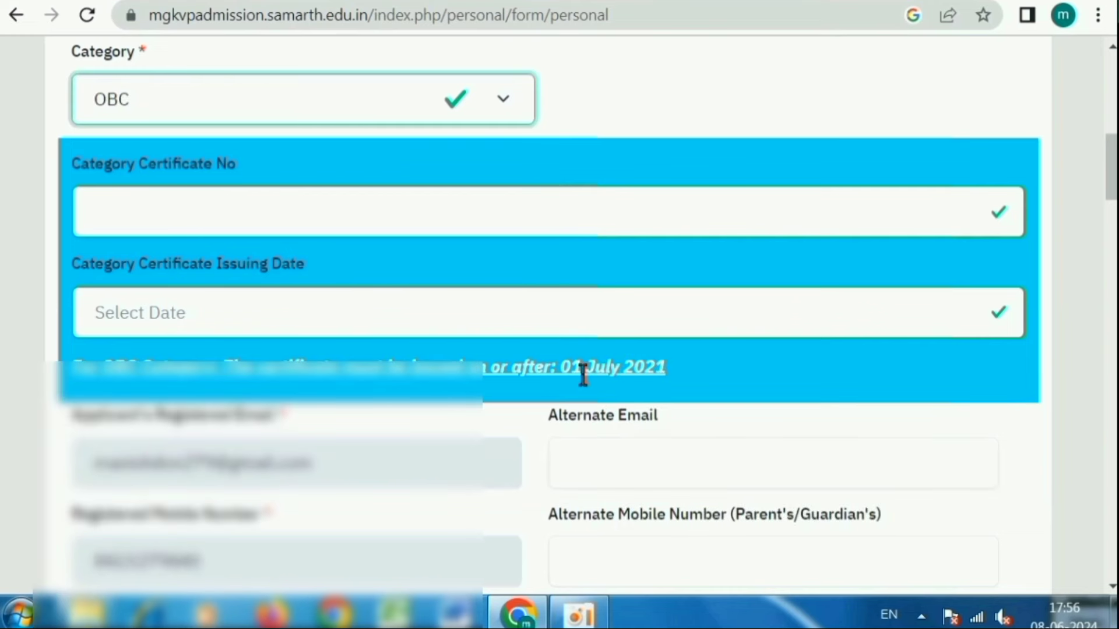
pyautogui.click(264, 92)
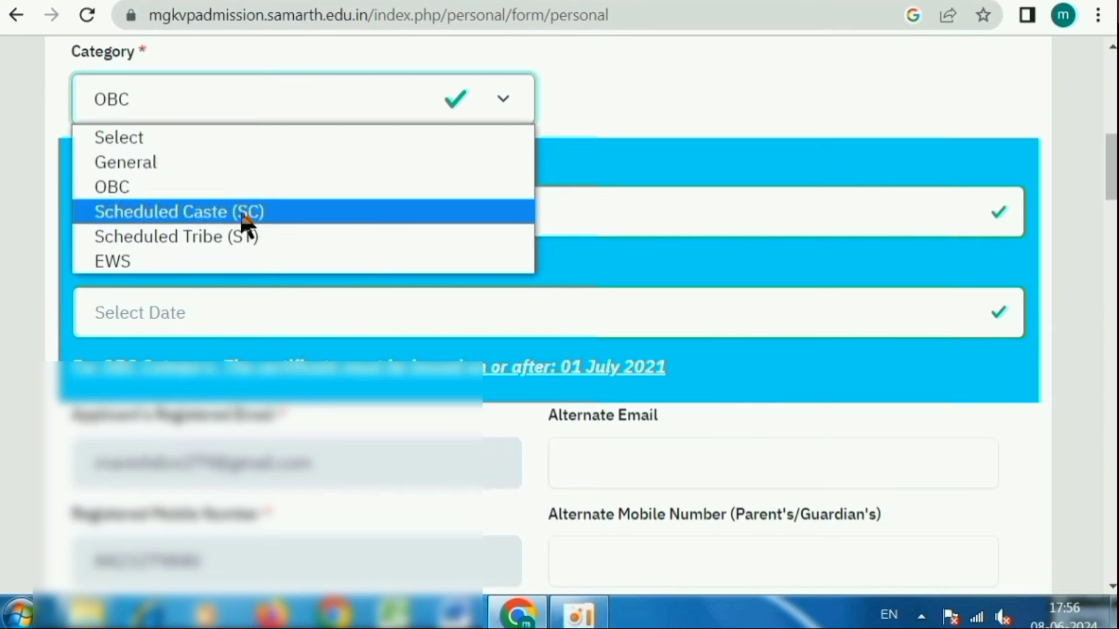
pyautogui.click(244, 215)
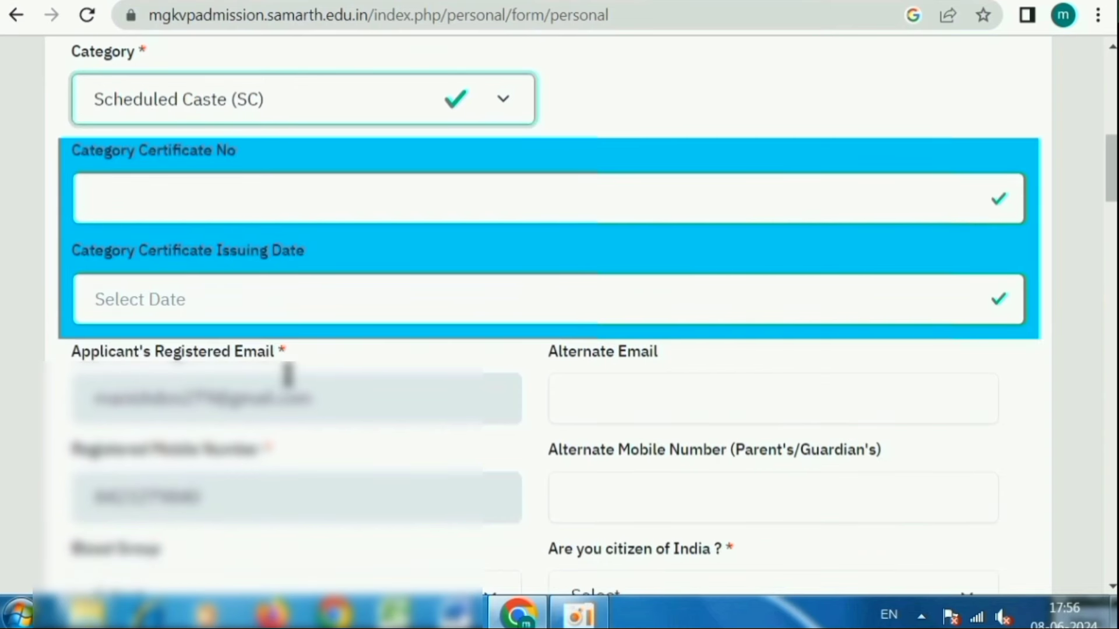
pyautogui.scroll(4, 287, 376)
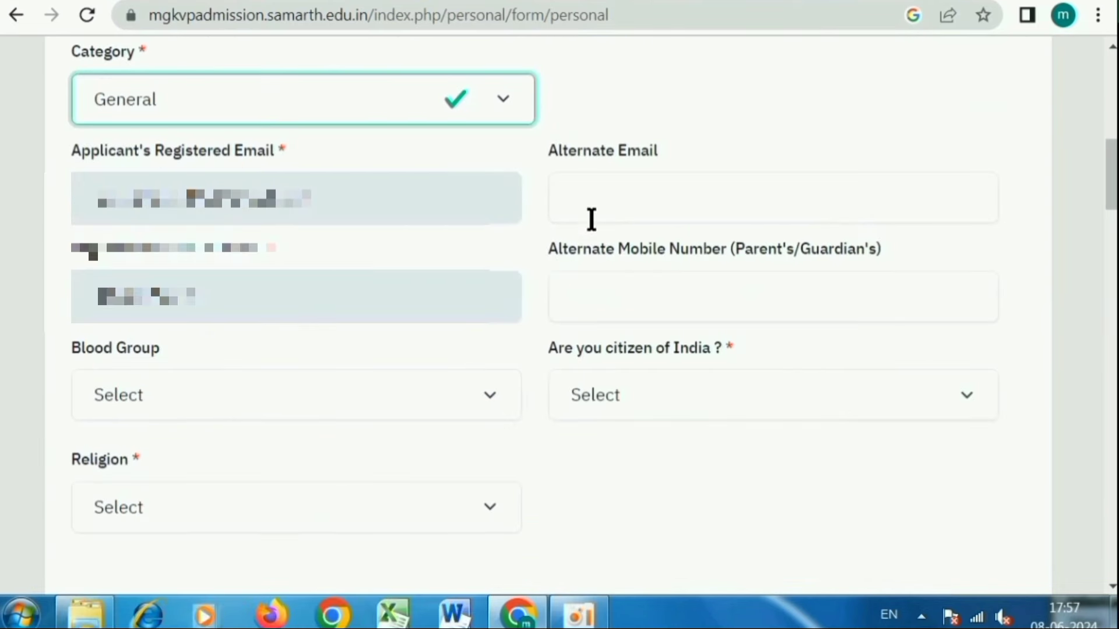
# - Leave Alternate Email and Alternate Mobile blank and set Blood Group to B+
pyautogui.click(585, 207)
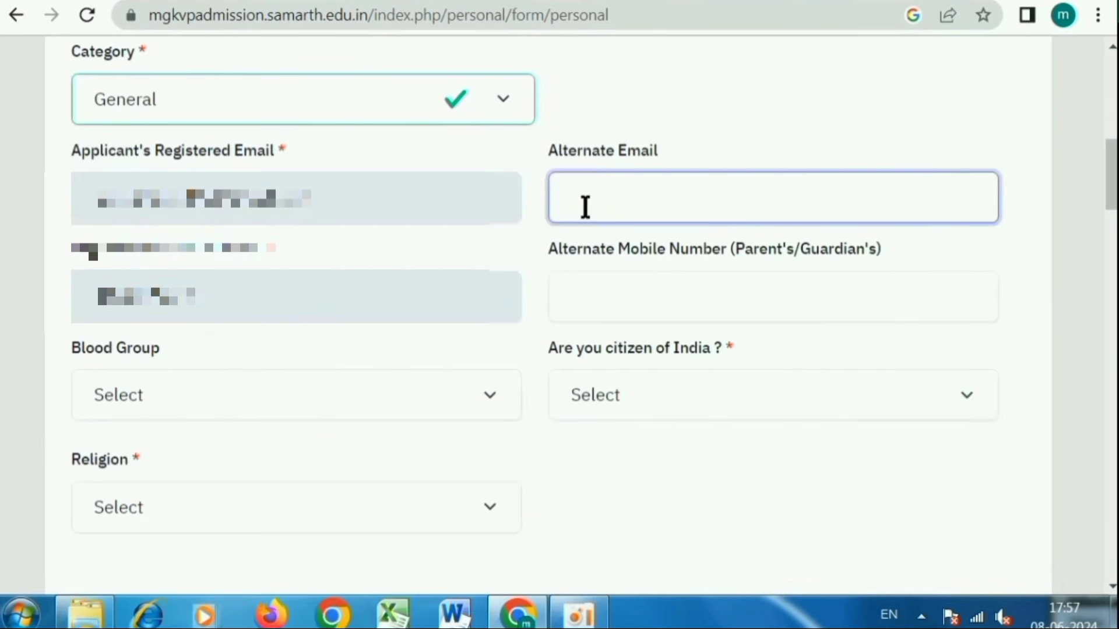
pyautogui.click(607, 283)
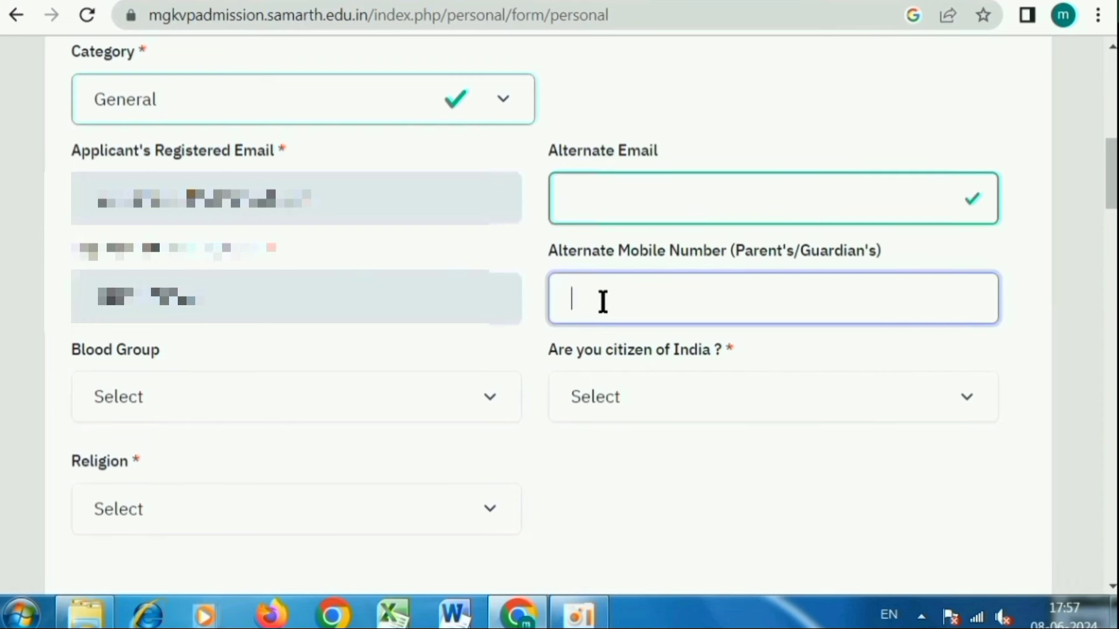
pyautogui.click(225, 401)
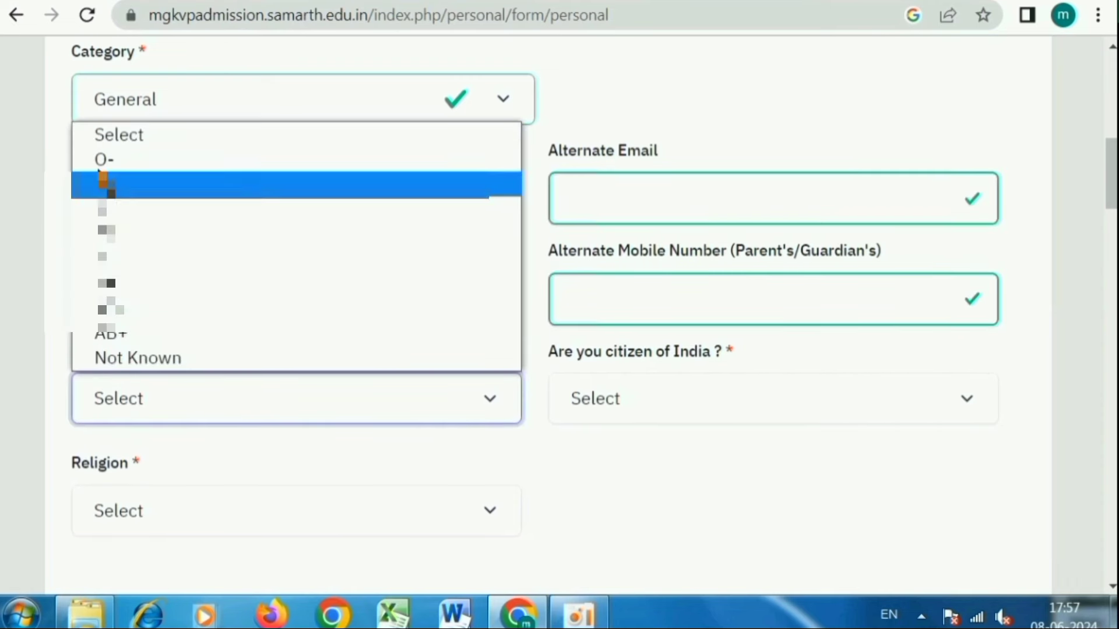
pyautogui.click(264, 283)
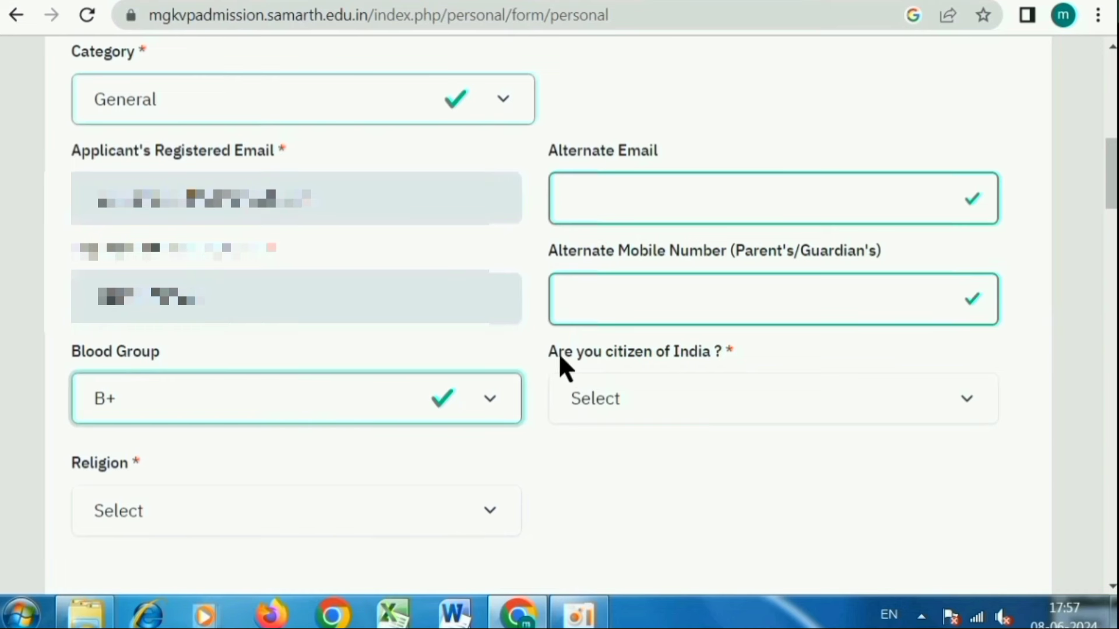
# - Answer Yes to Indian citizenship and set Religion to Hinduism
pyautogui.click(668, 392)
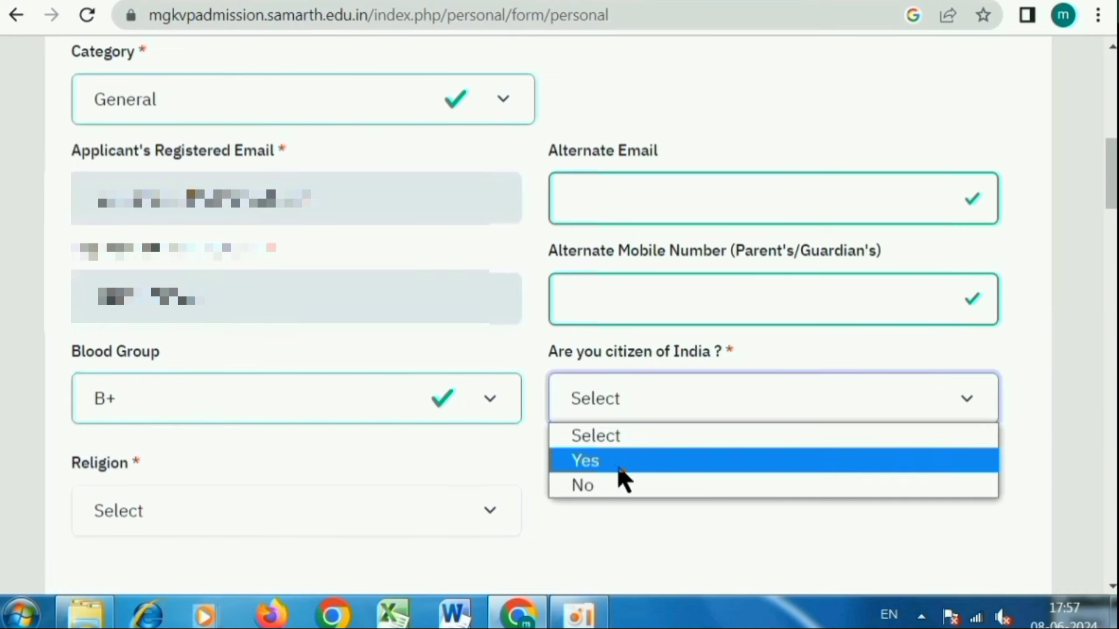
pyautogui.click(617, 462)
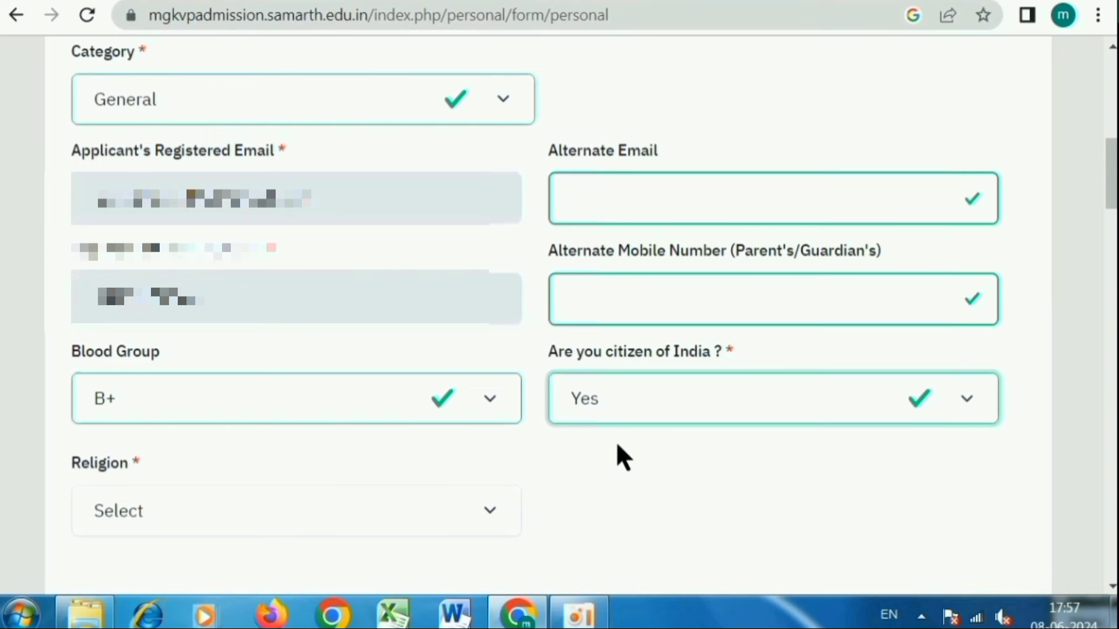
pyautogui.click(190, 510)
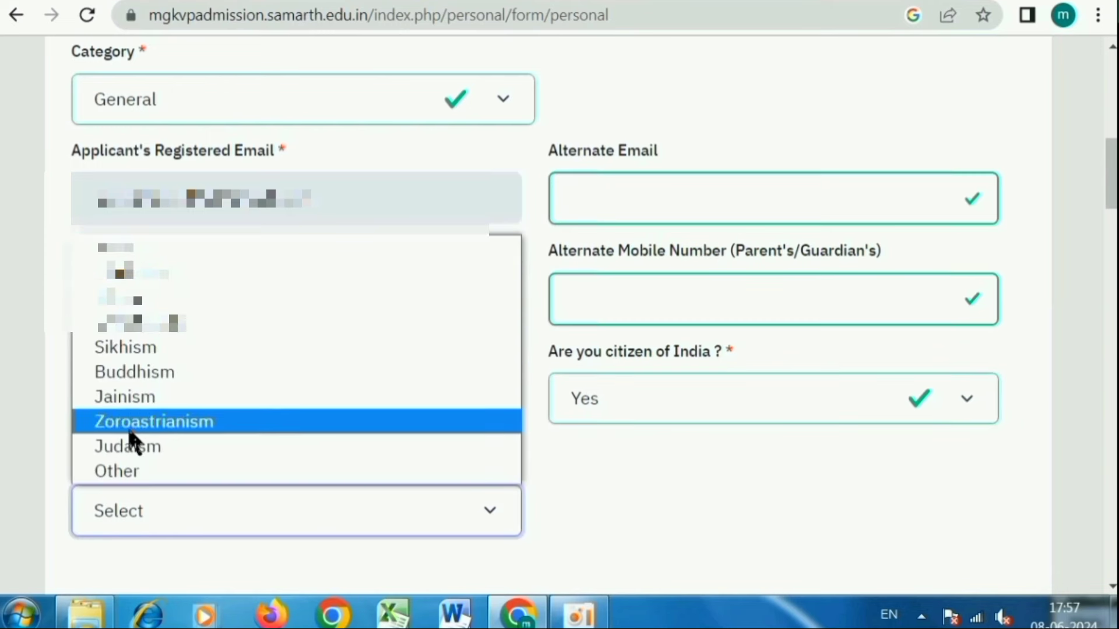
pyautogui.click(155, 274)
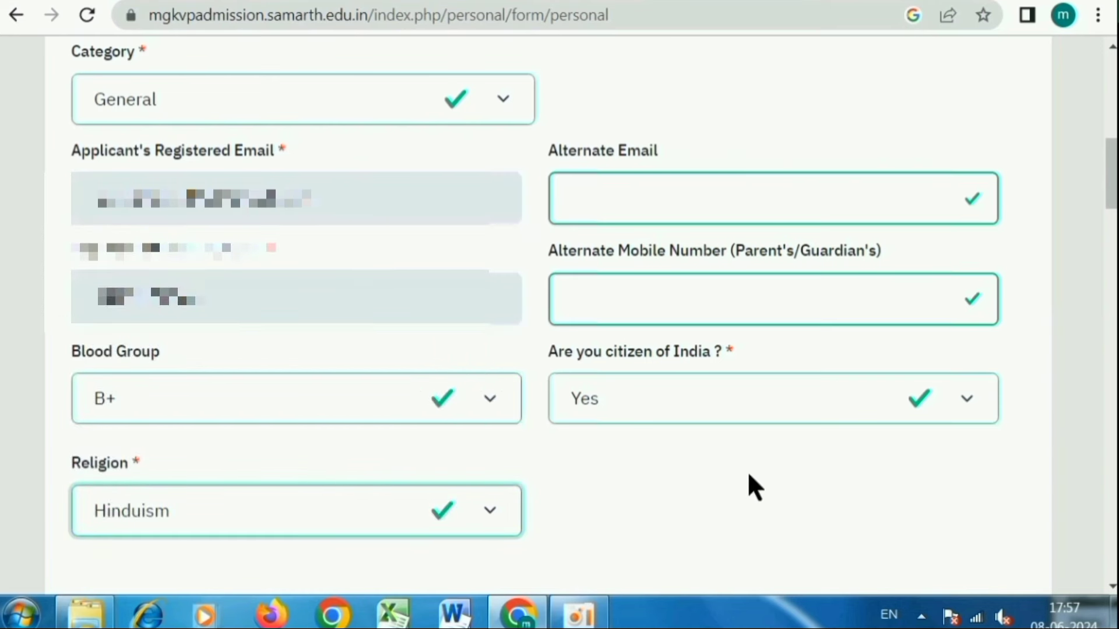
pyautogui.scroll(-8, 748, 484)
pyautogui.moveTo(69, 143); pyautogui.dragTo(209, 161)
# - Type the mother's and father's names, skipping both mobile number fields
pyautogui.click(143, 269)
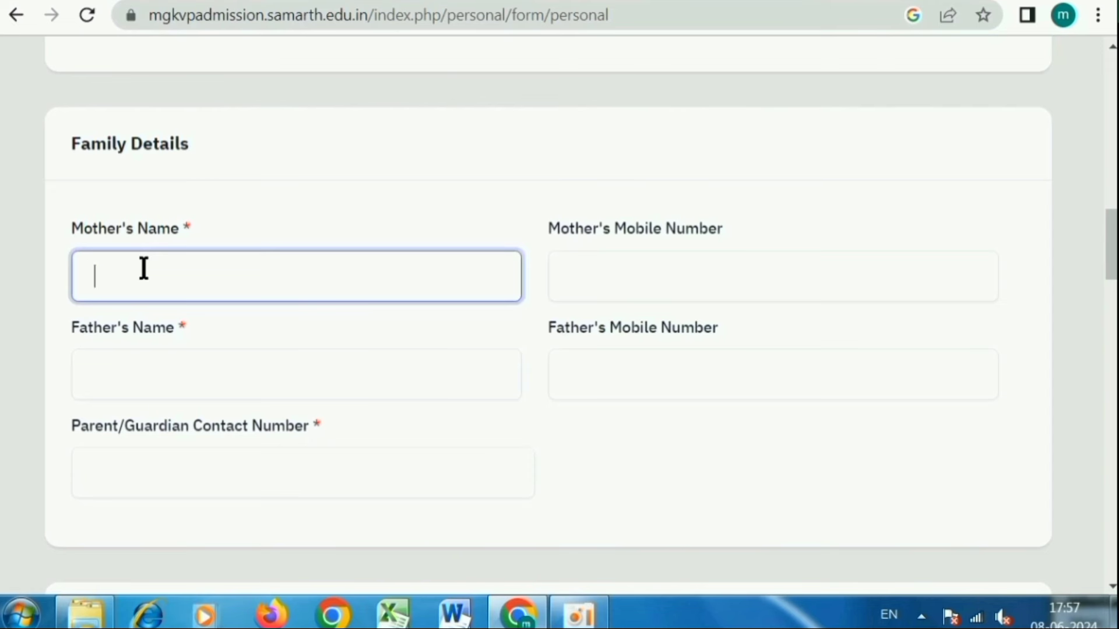
pyautogui.write('demo devi')
pyautogui.click(568, 288)
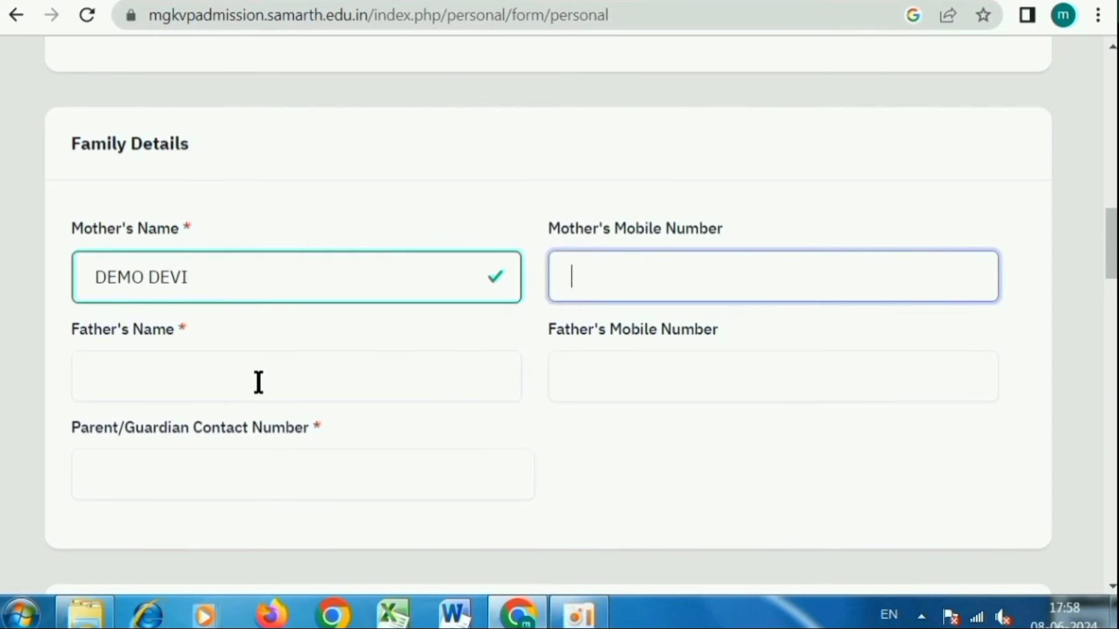
pyautogui.click(190, 376)
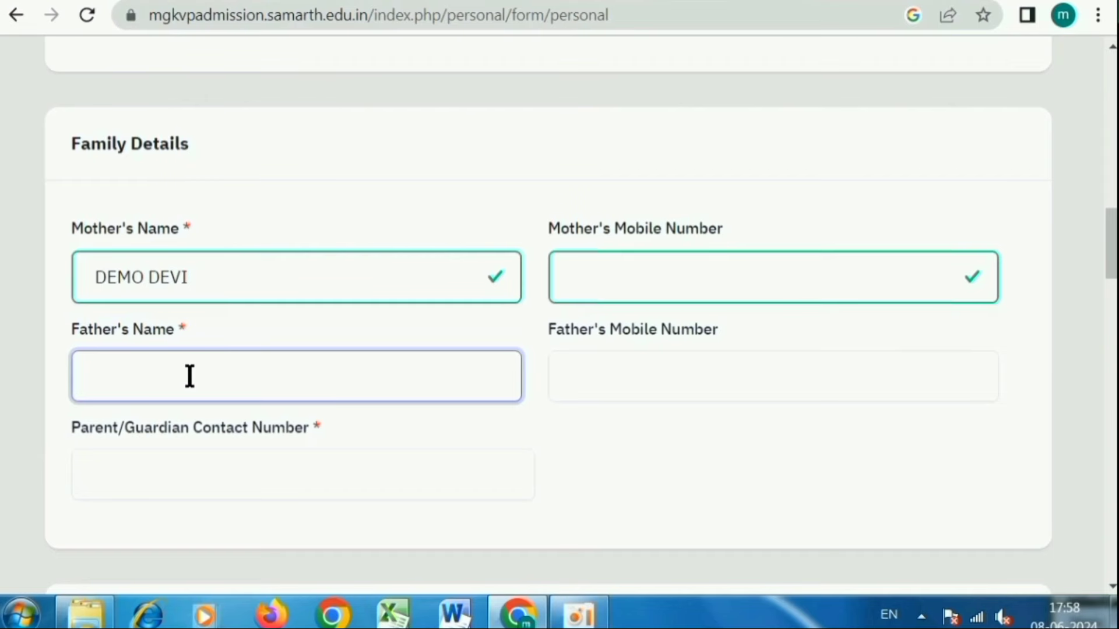
pyautogui.write('demo singh')
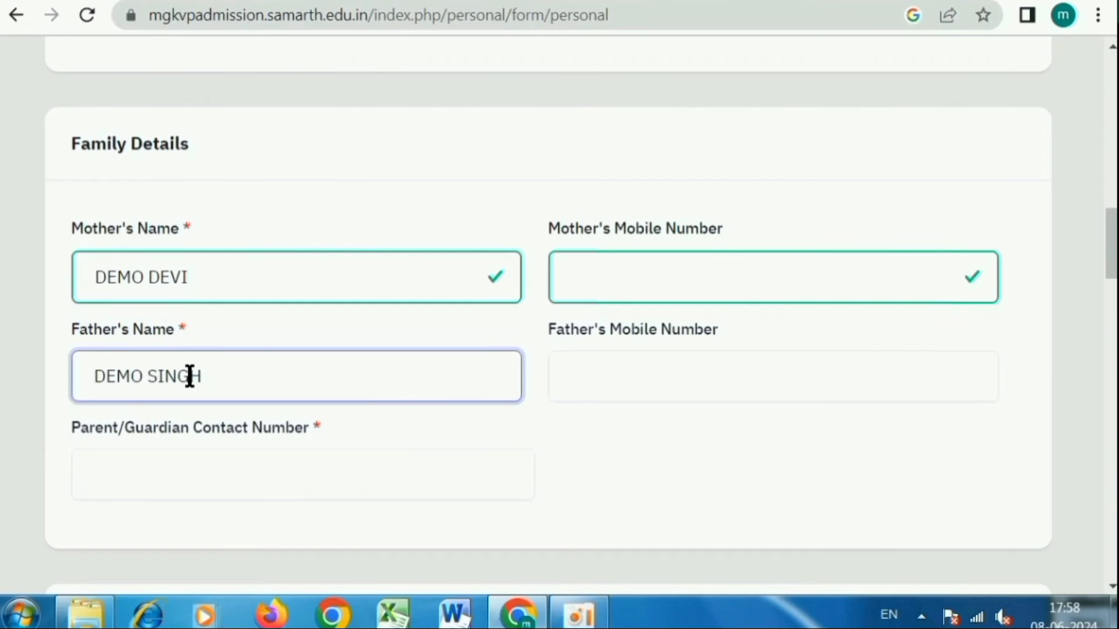
pyautogui.click(827, 63)
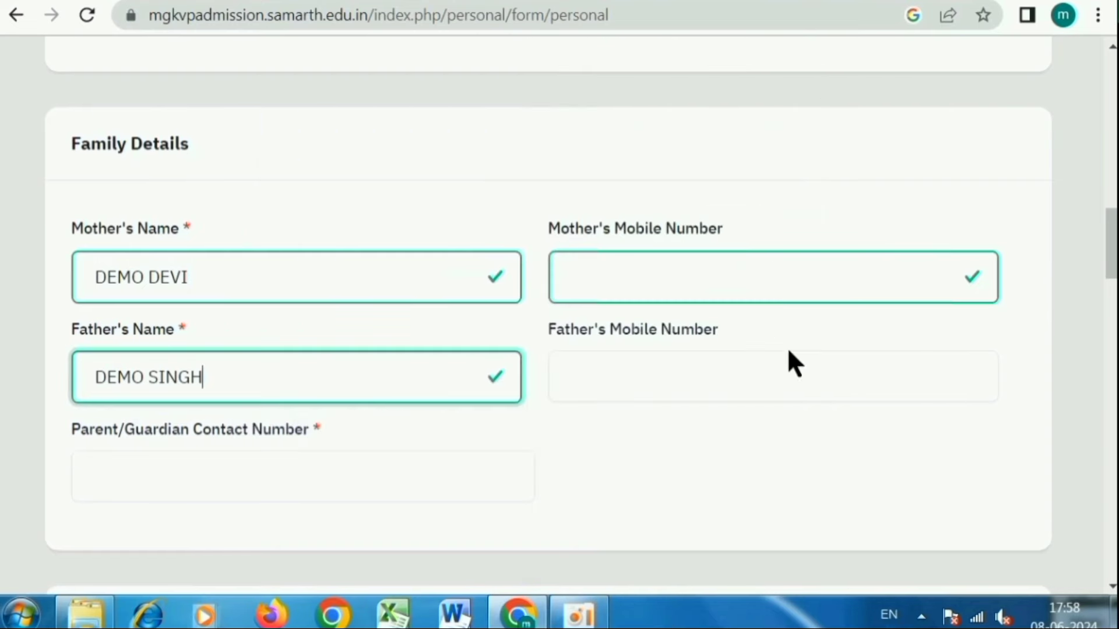
pyautogui.click(621, 369)
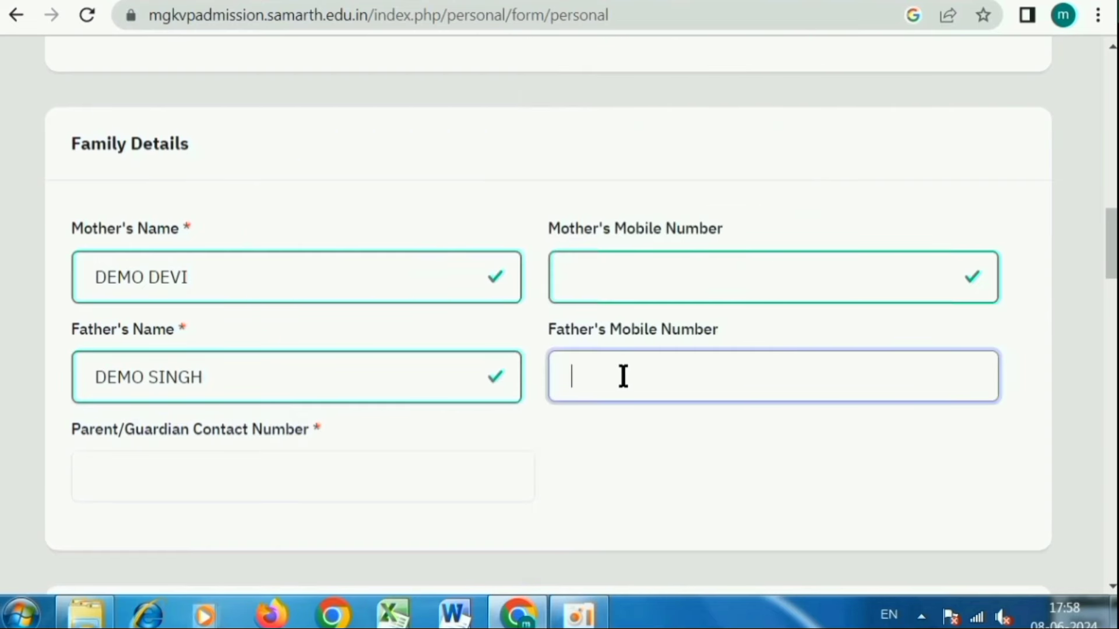
pyautogui.scroll(-2, 623, 376)
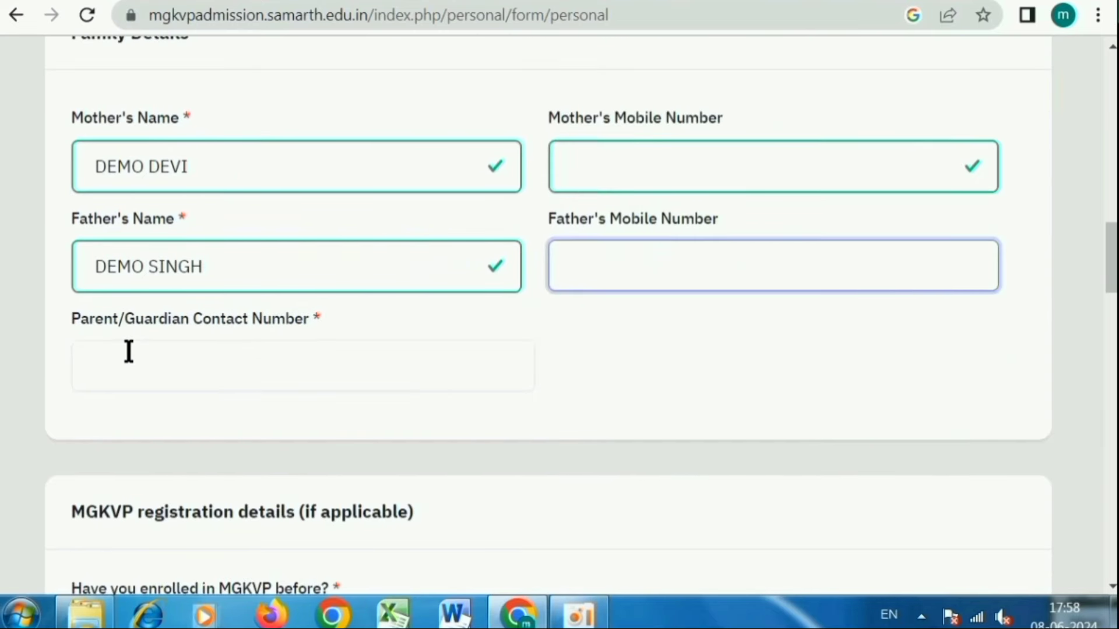
pyautogui.click(196, 360)
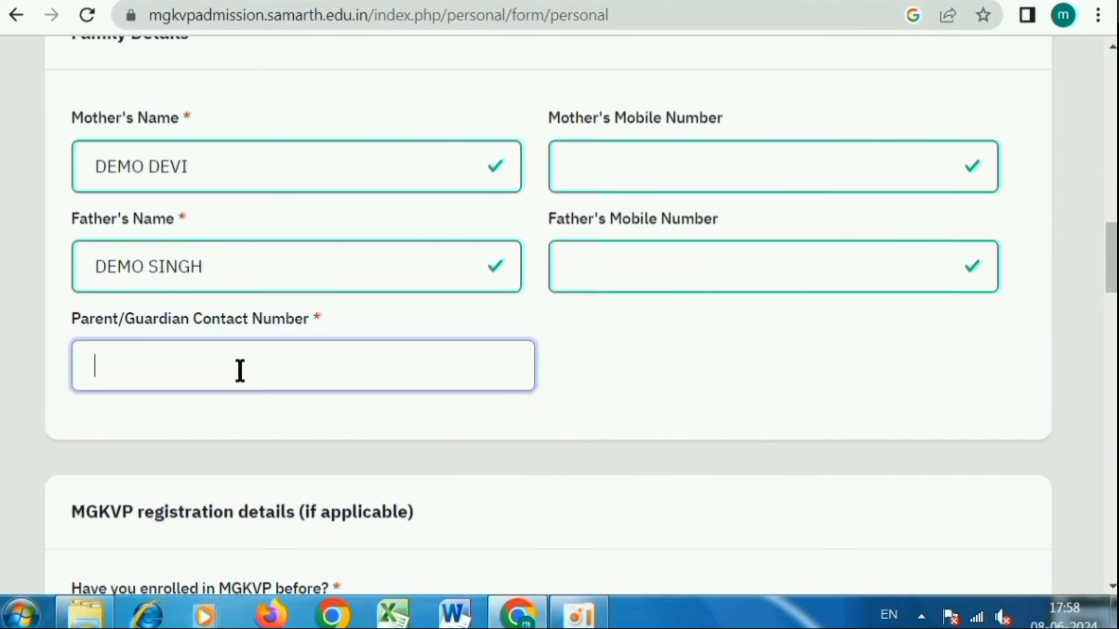
# - Answer No to having previously enrolled at MGKVP
pyautogui.scroll(-7, 238, 368)
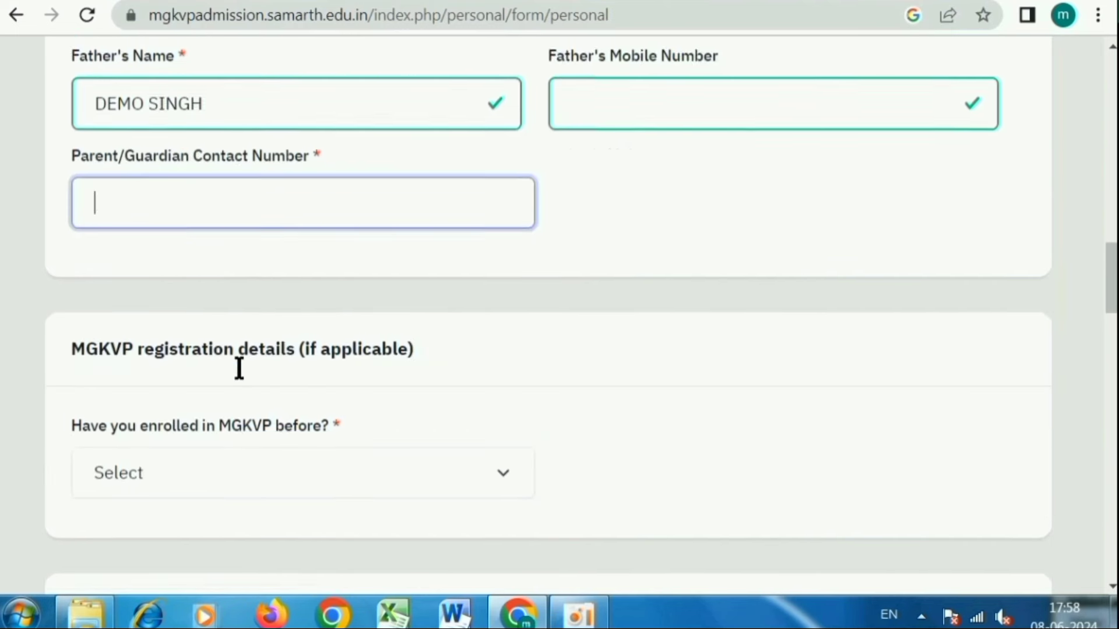
pyautogui.scroll(-1, 245, 380)
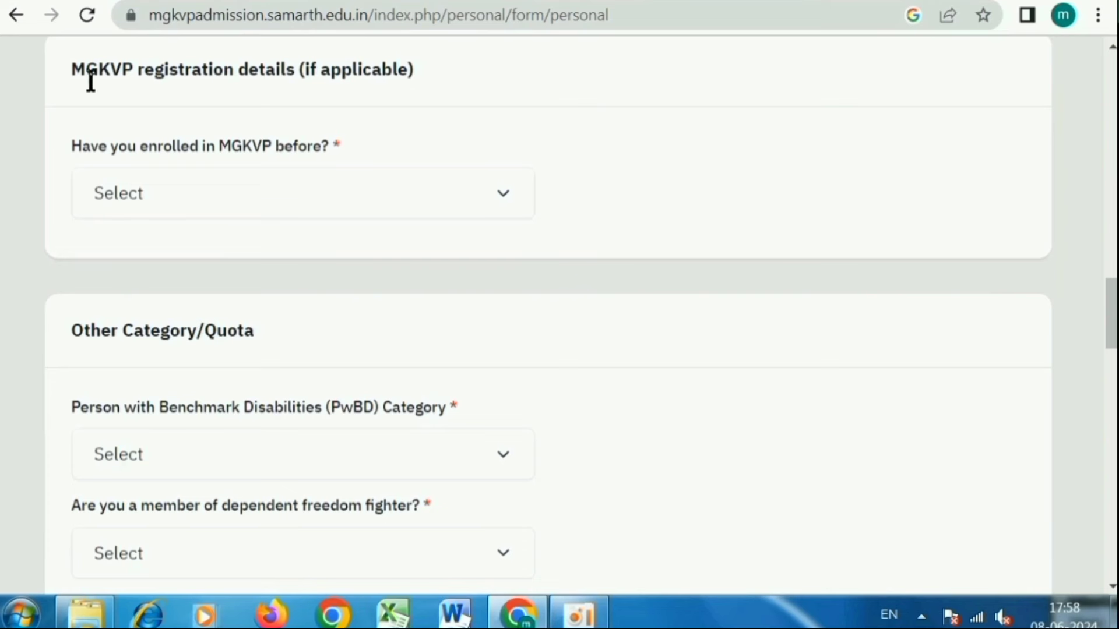
pyautogui.moveTo(72, 64); pyautogui.dragTo(410, 68)
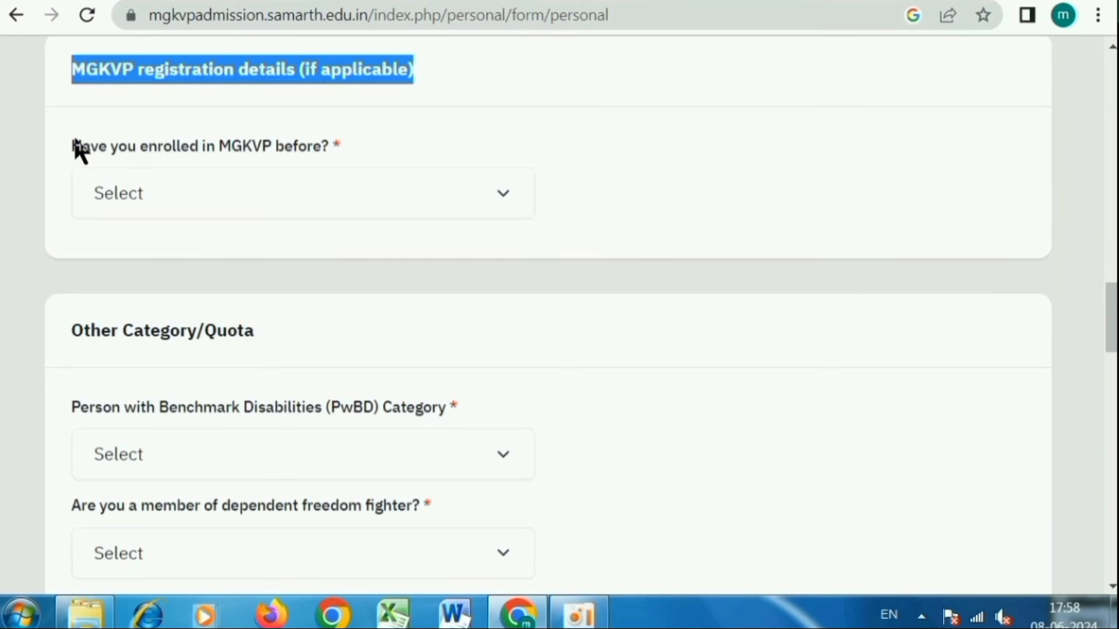
pyautogui.moveTo(75, 145); pyautogui.dragTo(320, 139)
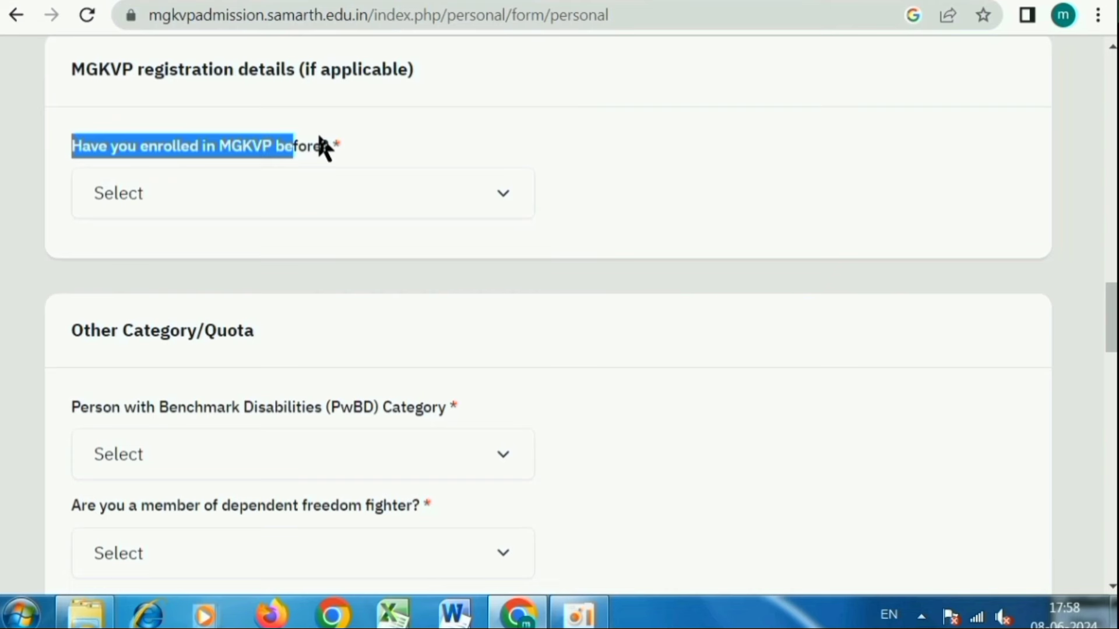
pyautogui.click(269, 182)
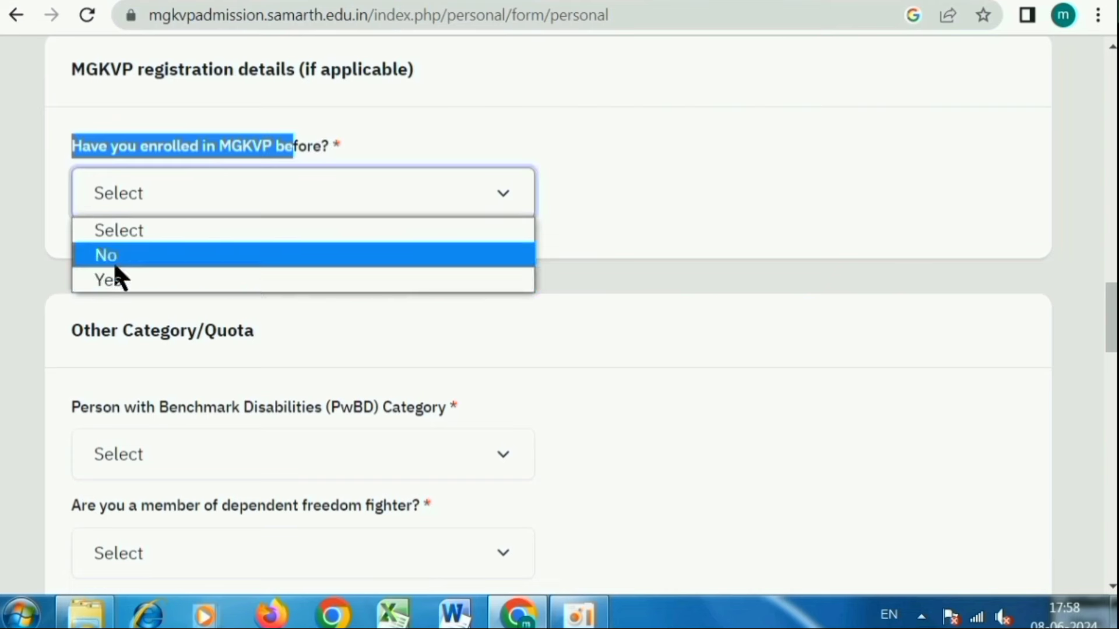
pyautogui.click(113, 257)
pyautogui.scroll(-2, 611, 184)
pyautogui.click(193, 229)
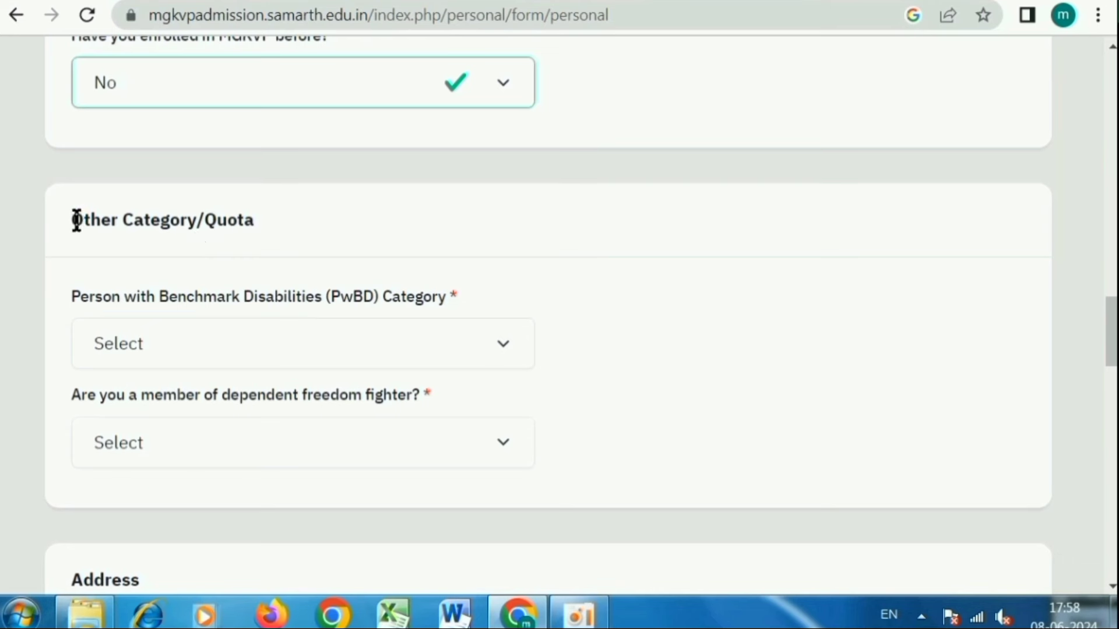
# - Set the PwBD category to Not Applicable
pyautogui.moveTo(75, 219); pyautogui.dragTo(296, 221)
pyautogui.moveTo(98, 297); pyautogui.dragTo(412, 320)
pyautogui.click(415, 344)
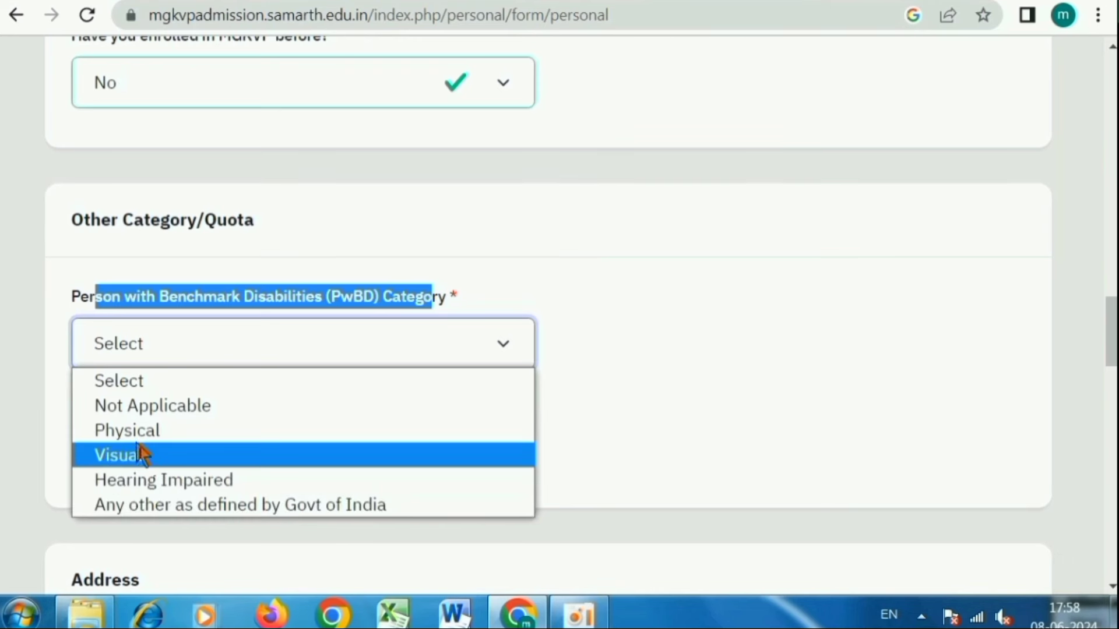
pyautogui.click(147, 408)
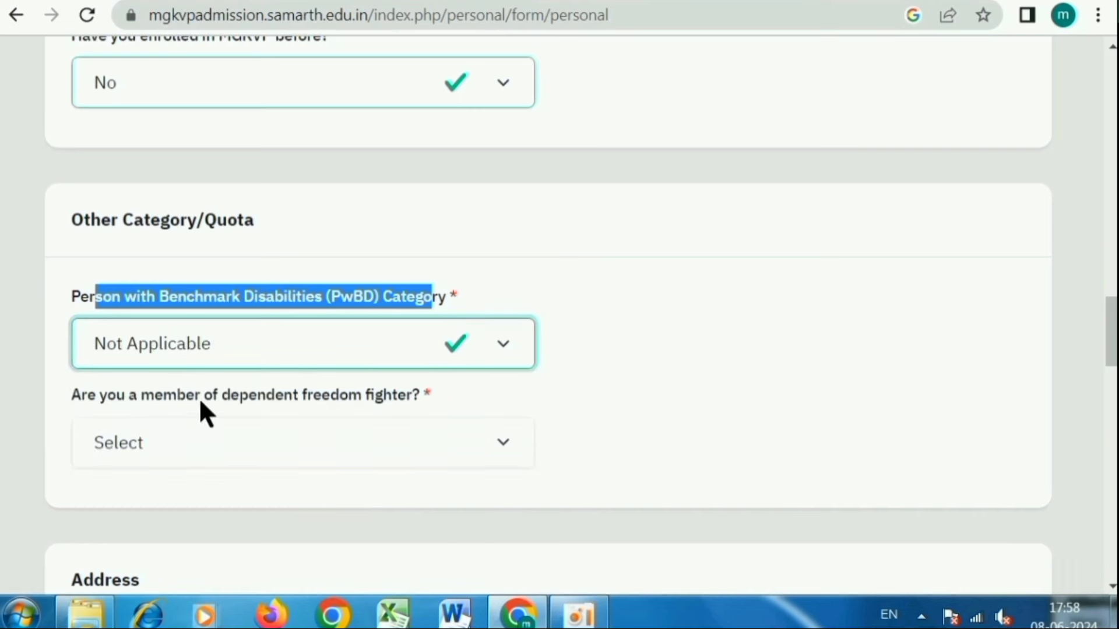
# - Answer No to the dependent freedom fighter question
pyautogui.scroll(-3, 573, 307)
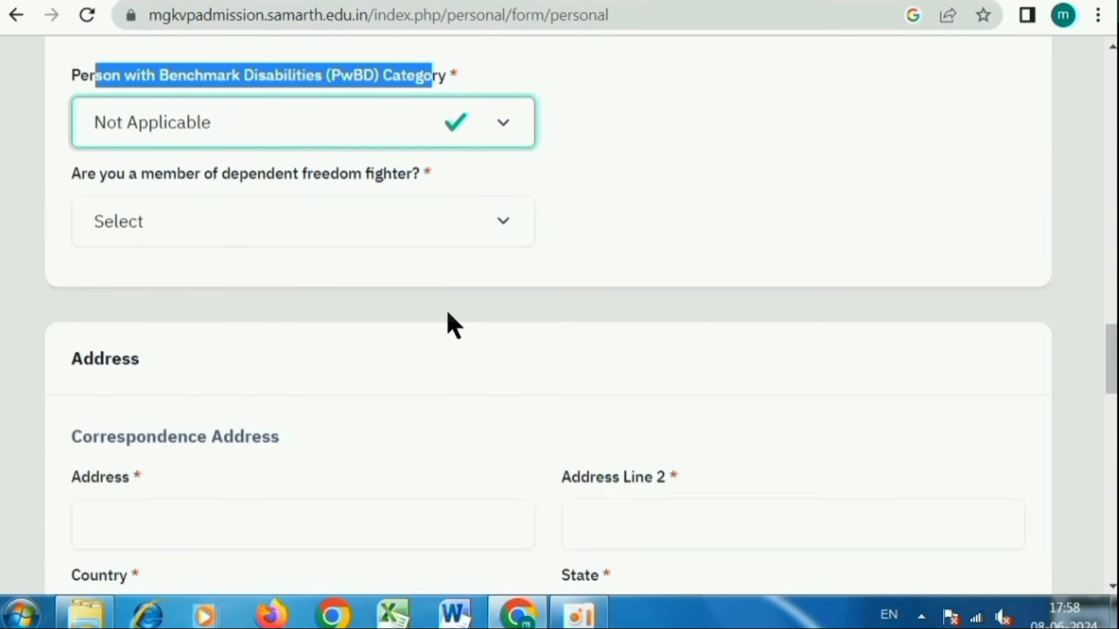
pyautogui.moveTo(72, 174); pyautogui.dragTo(322, 175)
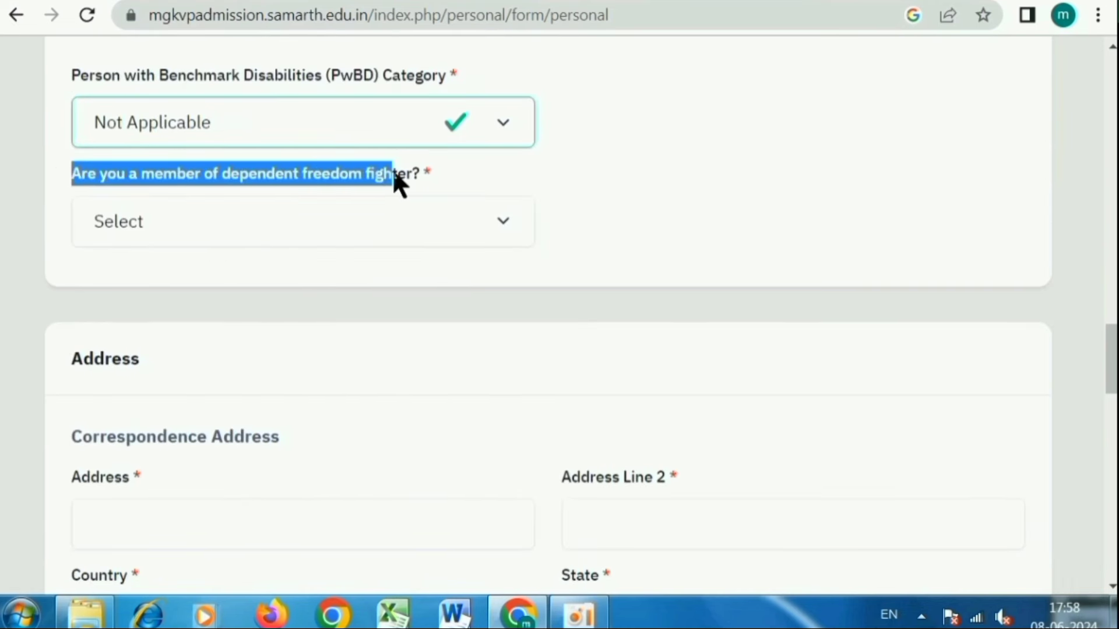
pyautogui.click(243, 221)
pyautogui.click(201, 309)
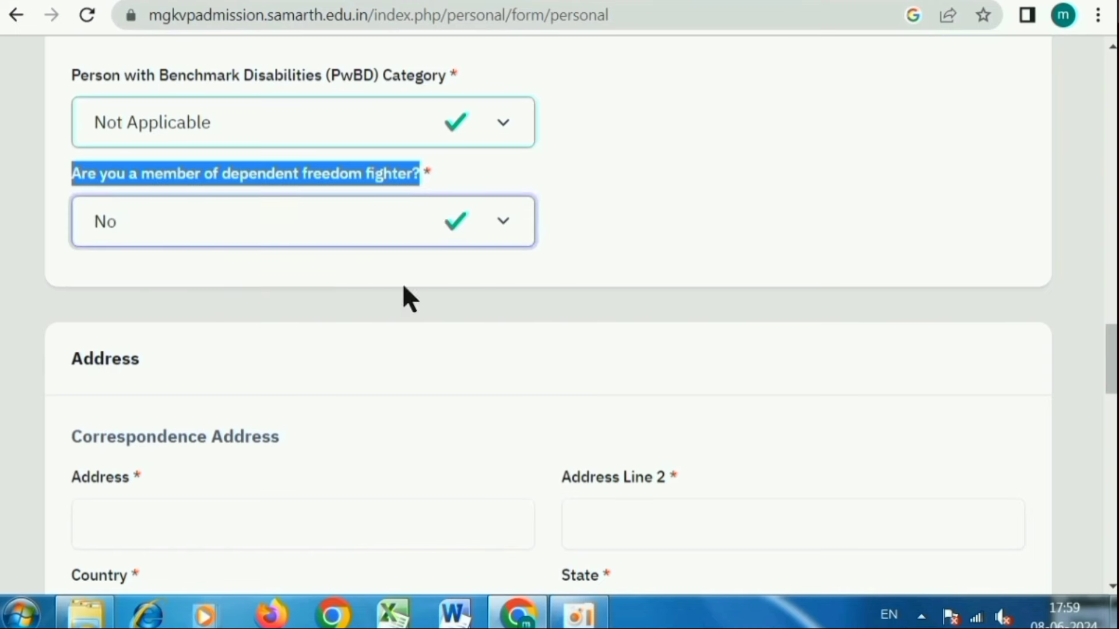
pyautogui.scroll(-4, 636, 211)
pyautogui.scroll(-2, 400, 295)
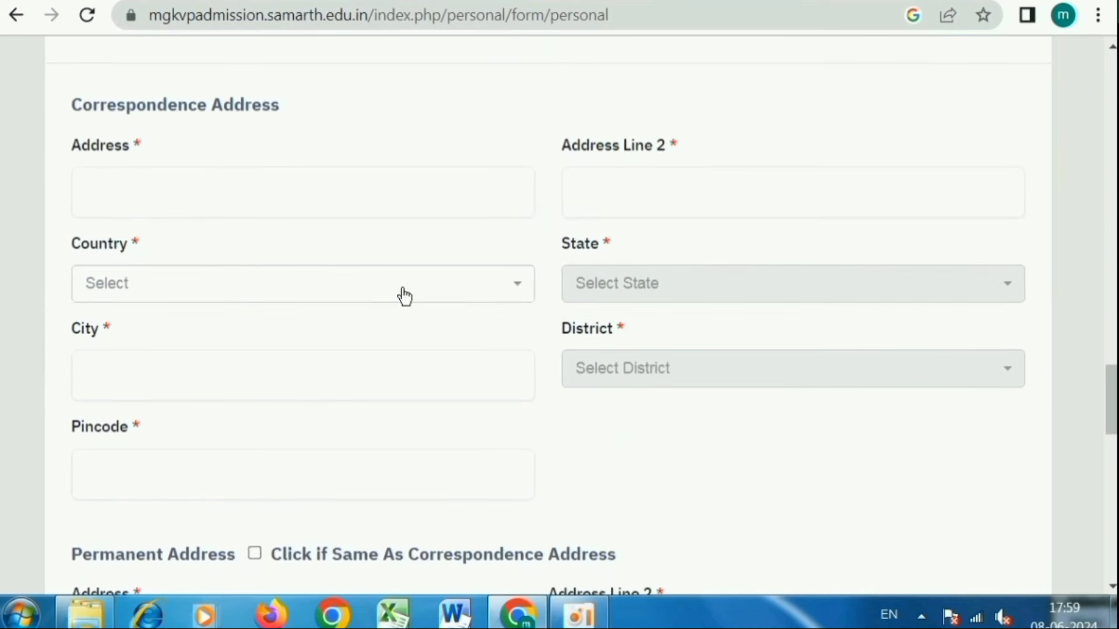
pyautogui.click(215, 195)
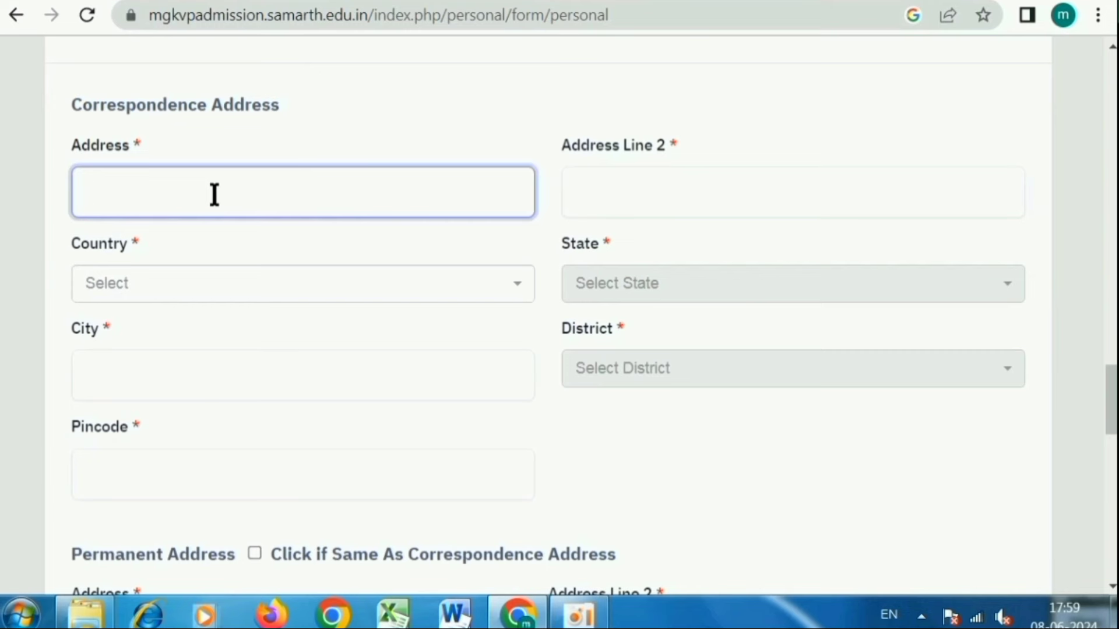
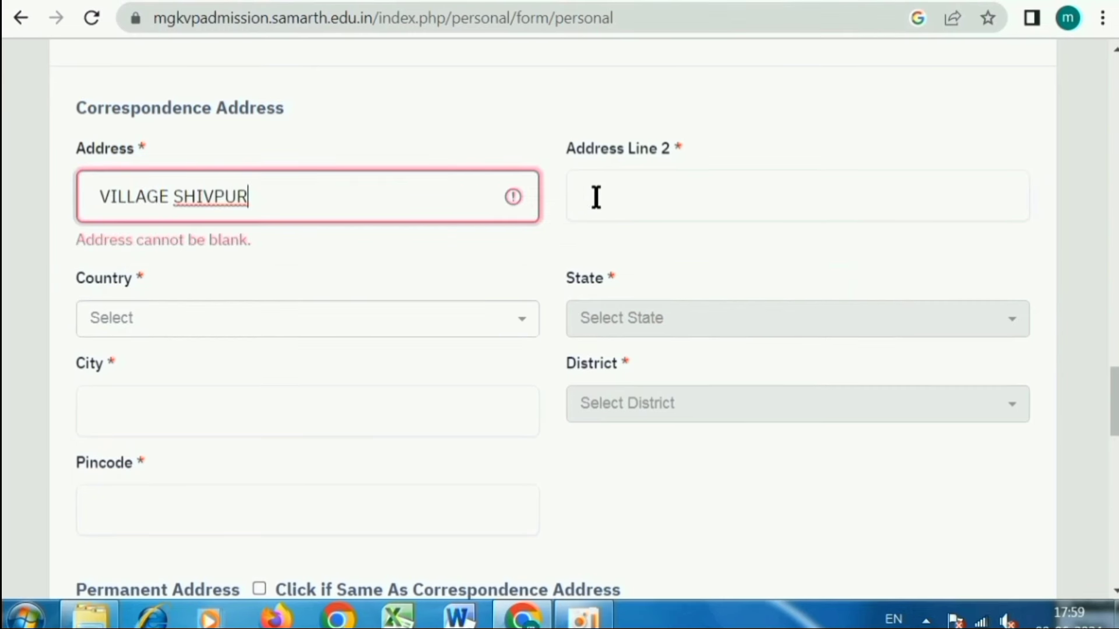
pyautogui.click(591, 194)
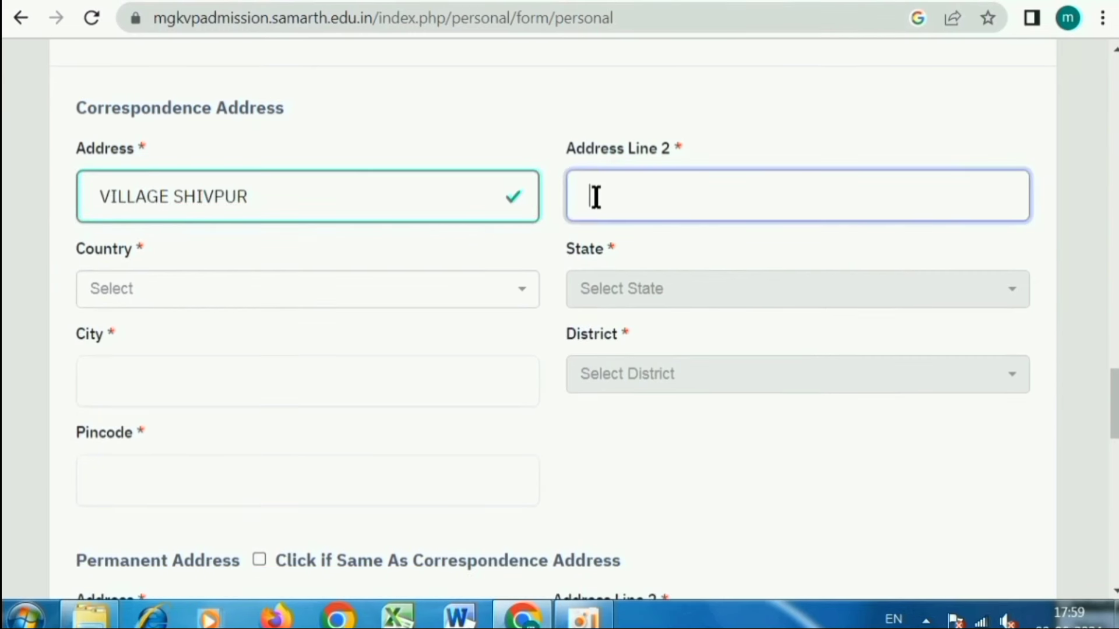
# - Set the address country to India and the state to Uttar Pradesh
pyautogui.click(391, 291)
pyautogui.click(211, 373)
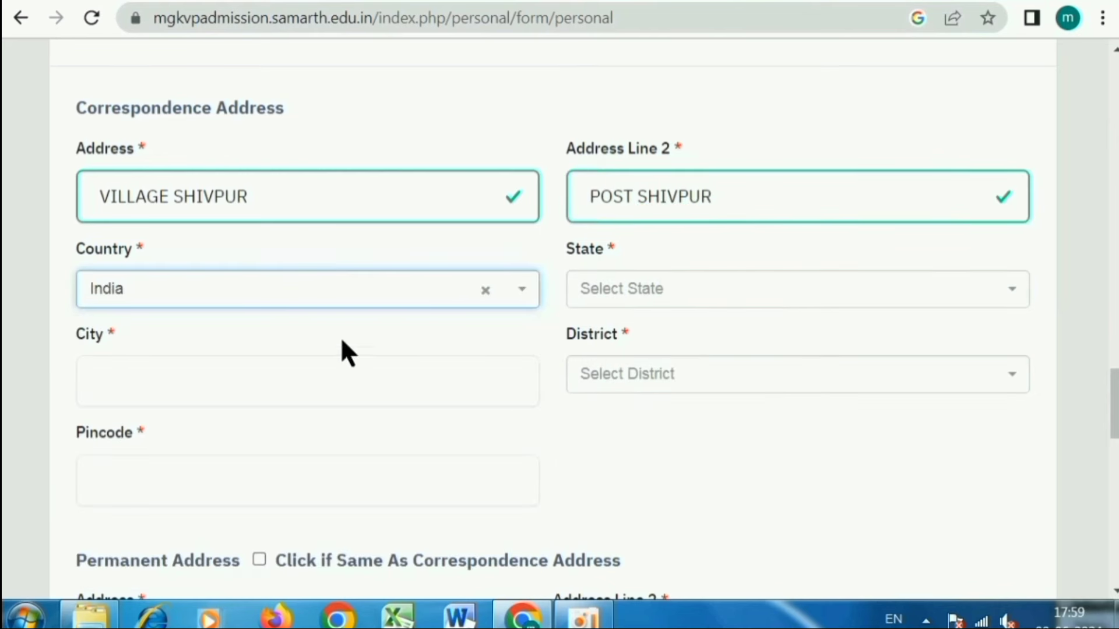
pyautogui.click(653, 292)
pyautogui.scroll(-2, 658, 431)
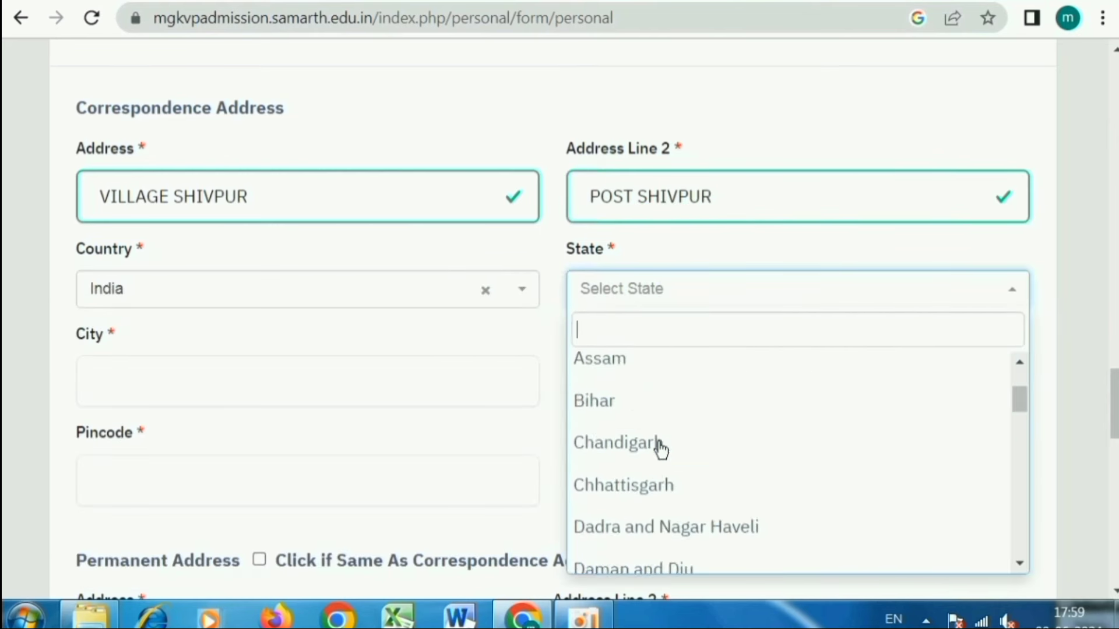
pyautogui.scroll(-15, 659, 449)
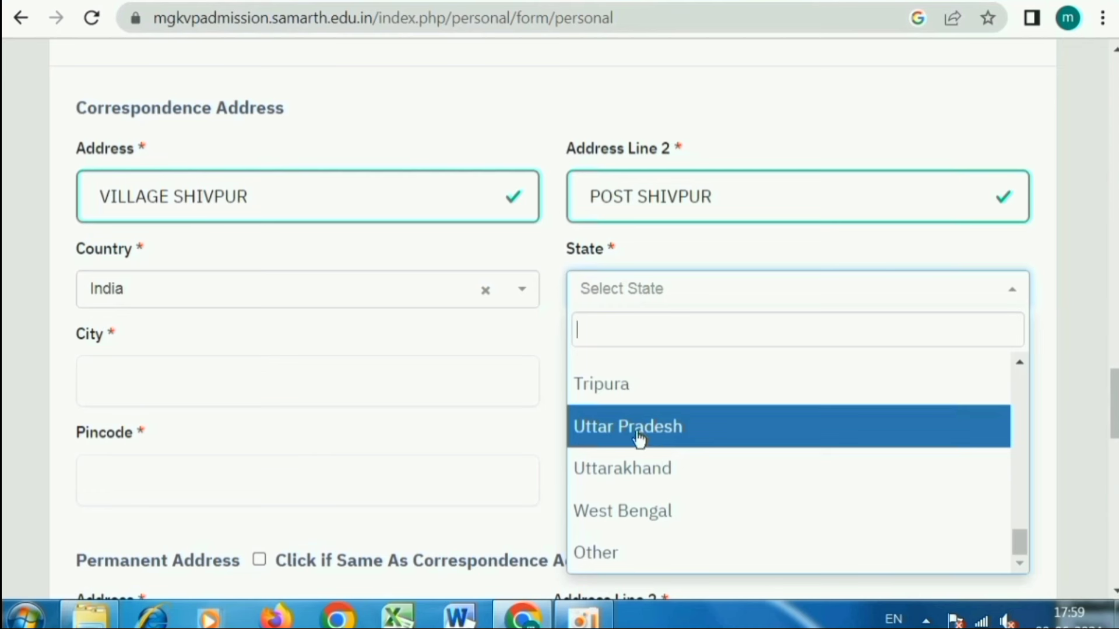
pyautogui.click(639, 437)
# - Enter city 'VARANA', choose district VARANASI and enter pincode 221003
pyautogui.click(191, 374)
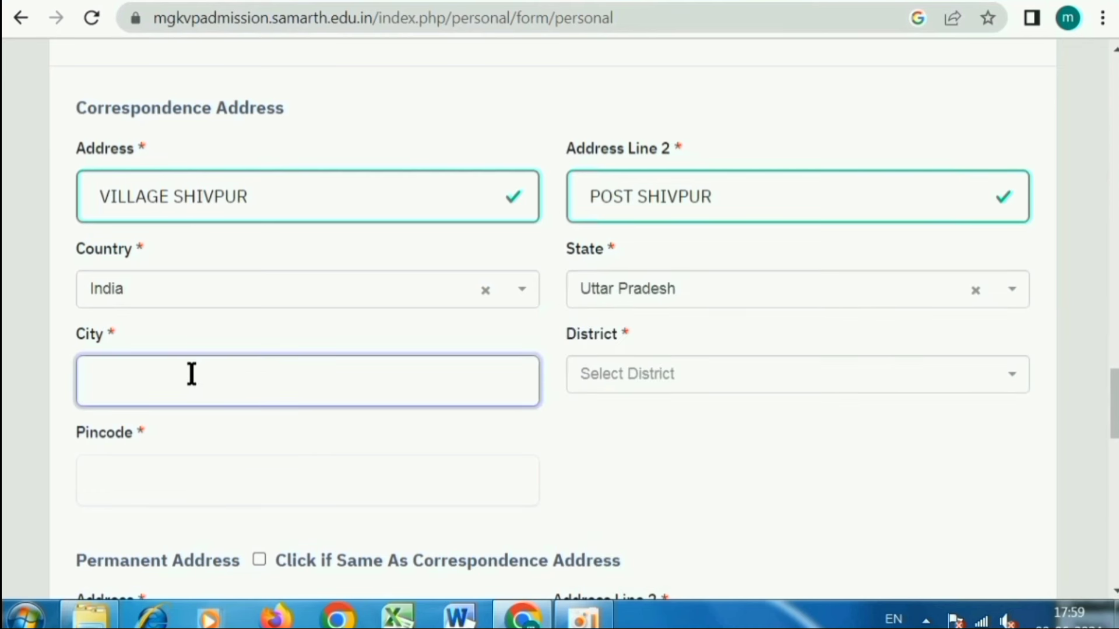
pyautogui.write('VARANASI')
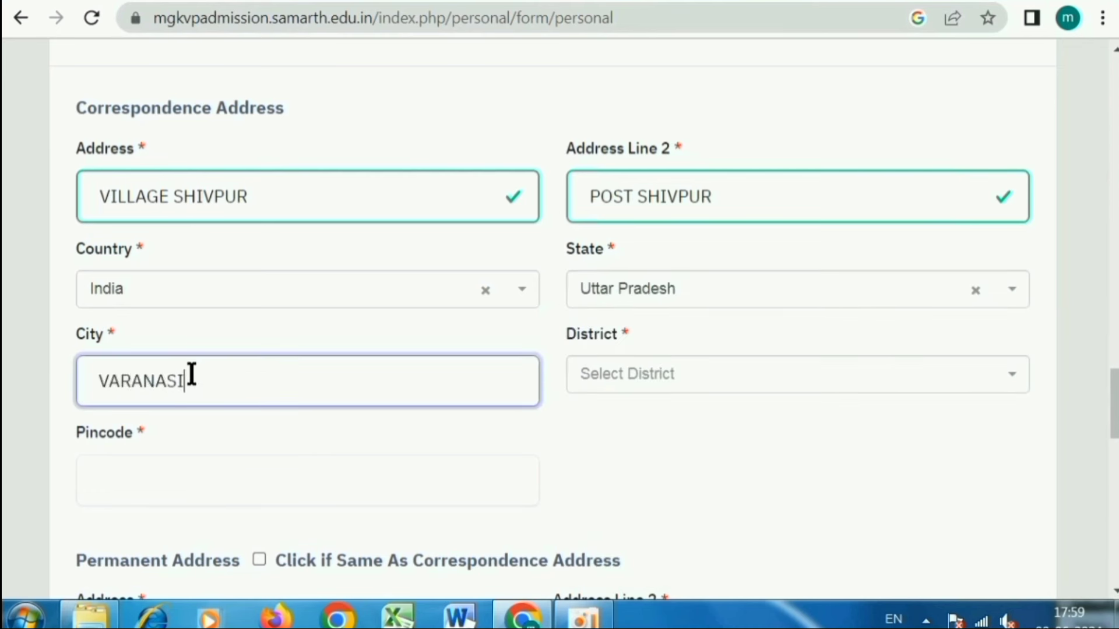
pyautogui.click(620, 378)
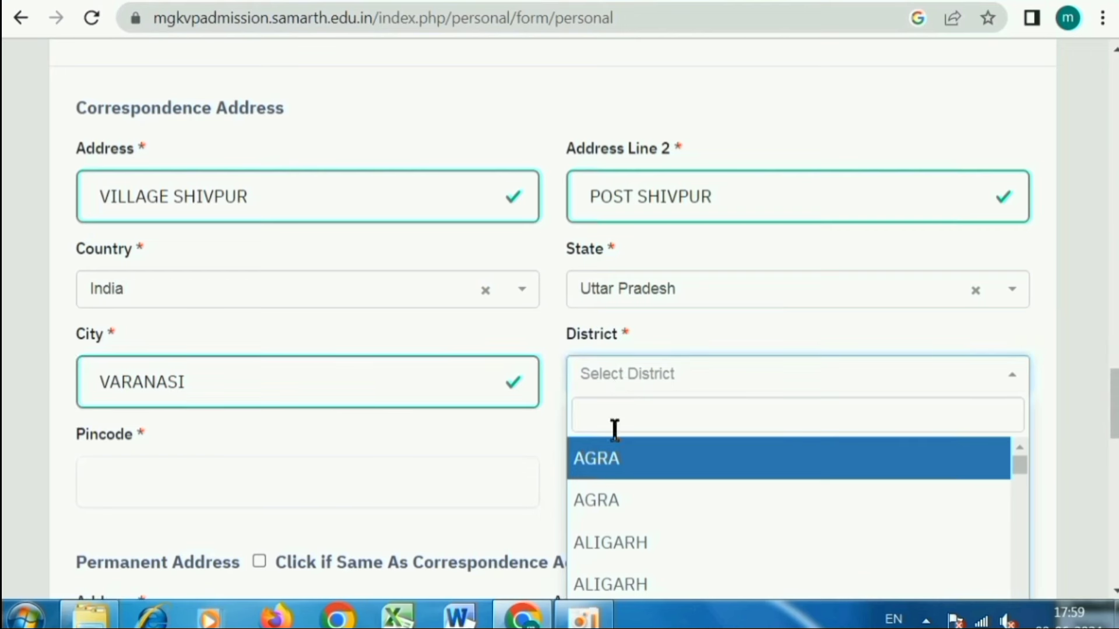
pyautogui.scroll(-5, 611, 499)
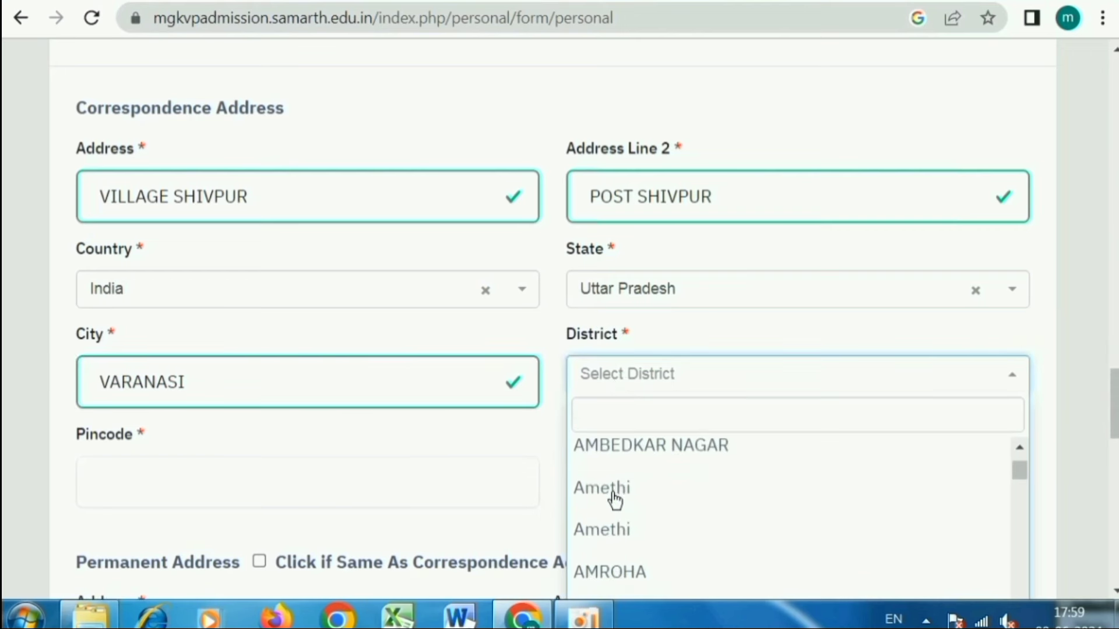
pyautogui.write('V')
pyautogui.click(245, 497)
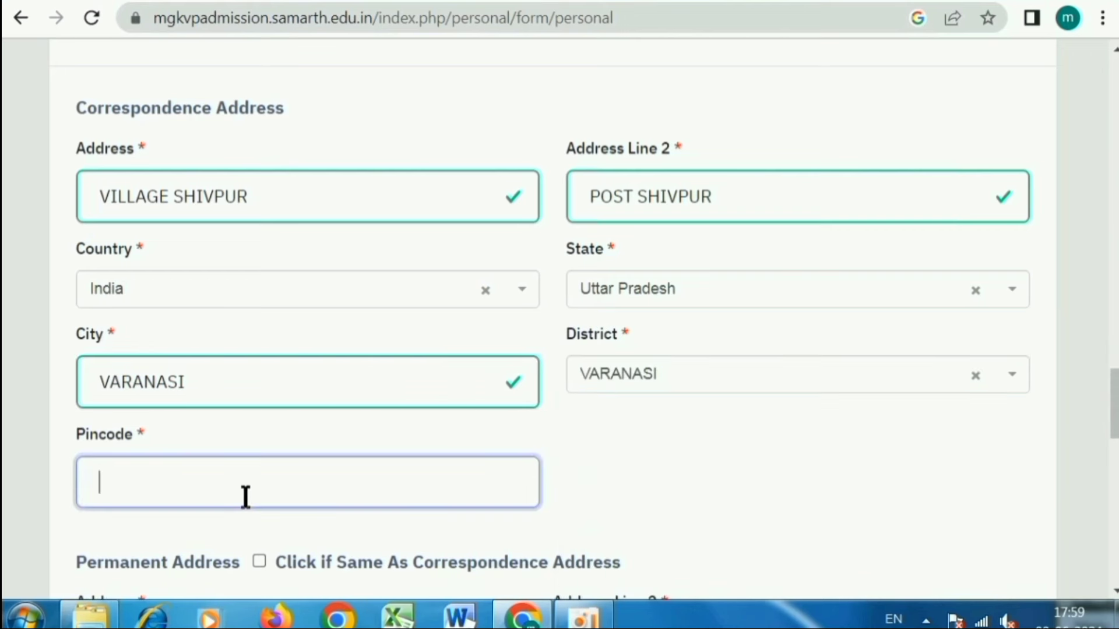
pyautogui.write('221003')
pyautogui.click(729, 441)
pyautogui.scroll(-5, 730, 442)
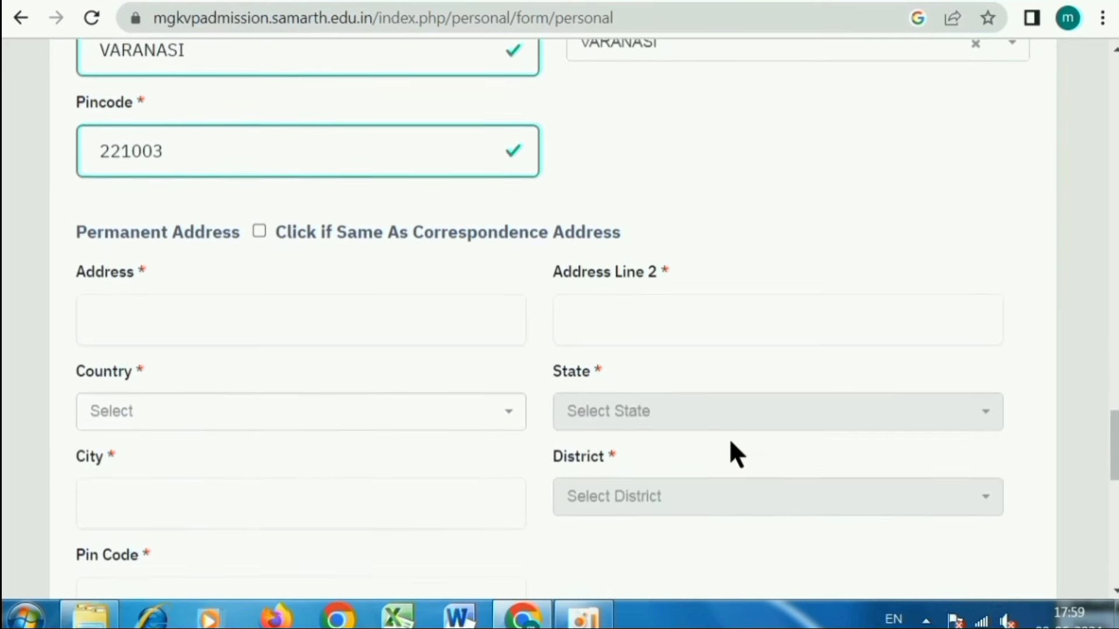
# - Tick 'Same As Correspondence Address', then Save and Next and confirm with OK
pyautogui.click(259, 231)
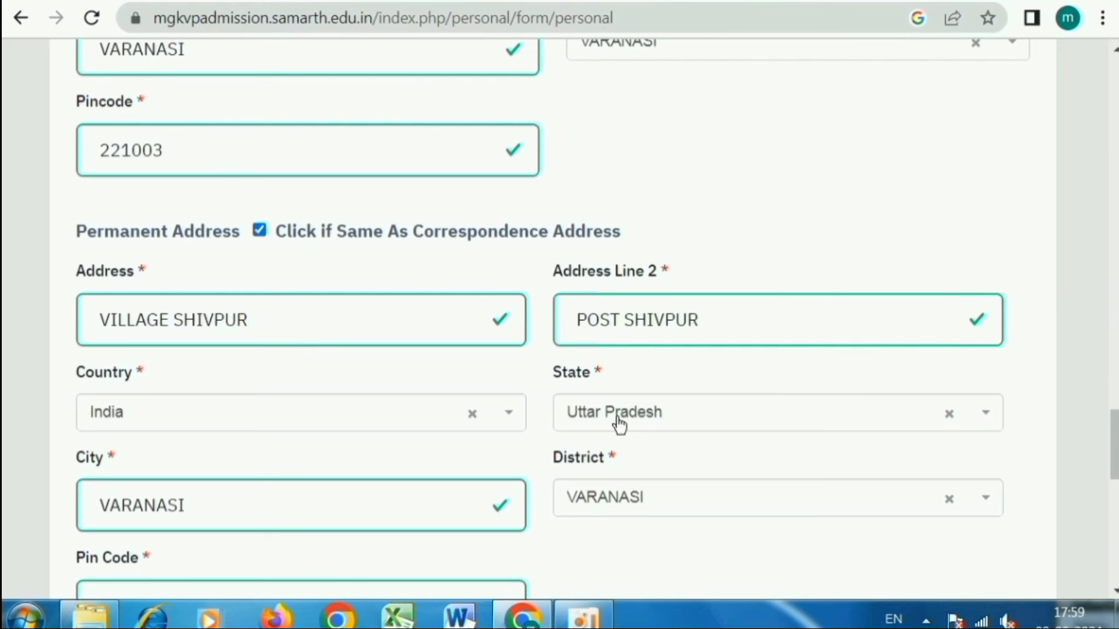
pyautogui.scroll(-5, 617, 420)
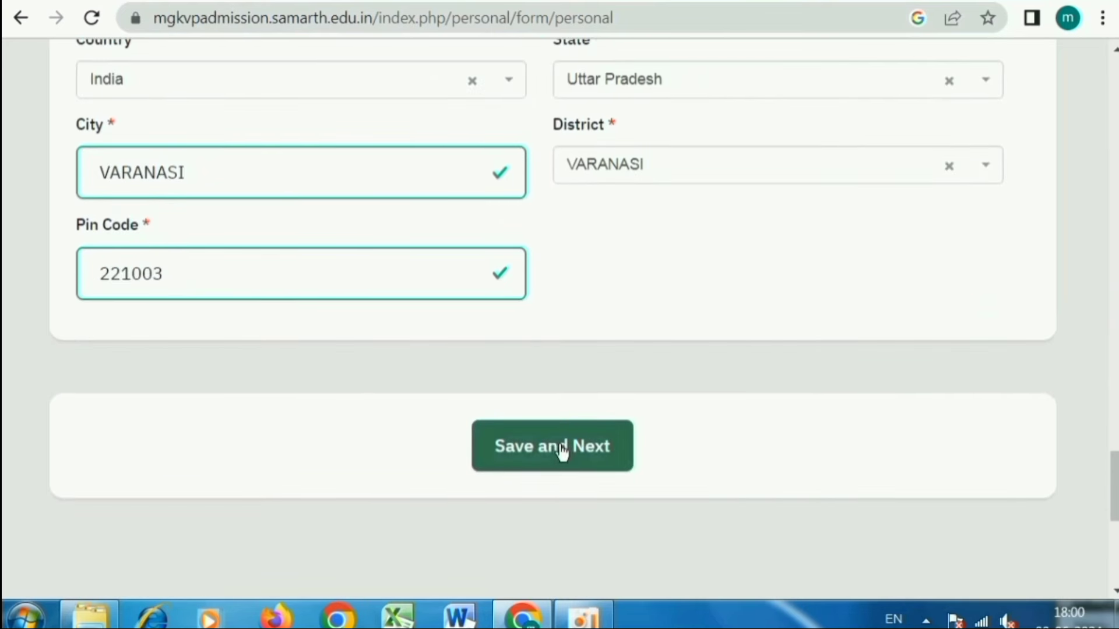
pyautogui.click(574, 452)
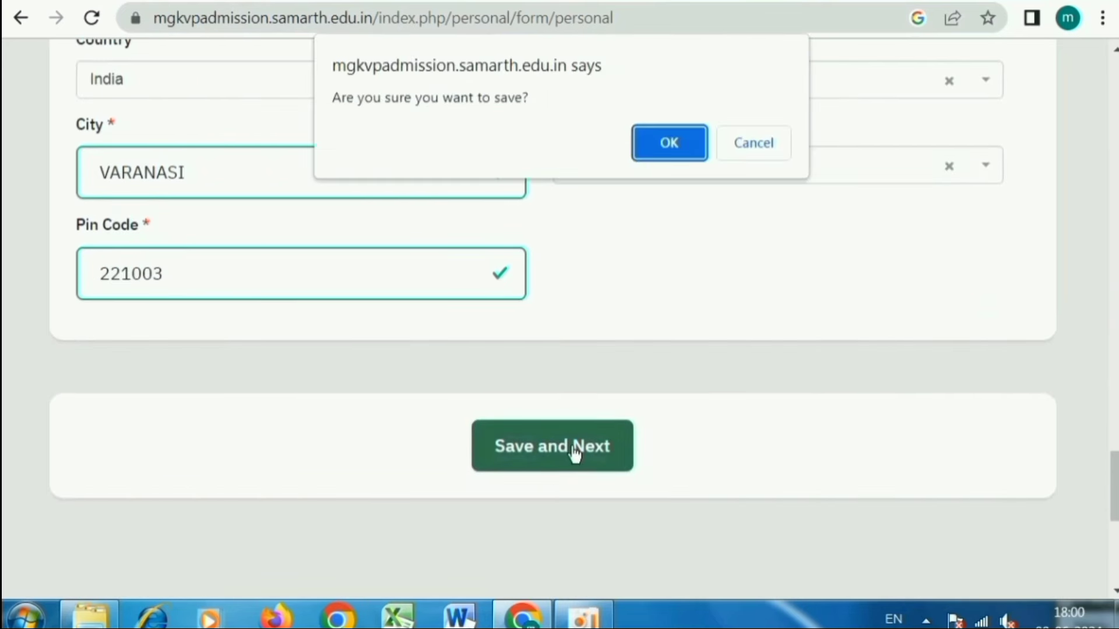
pyautogui.click(669, 146)
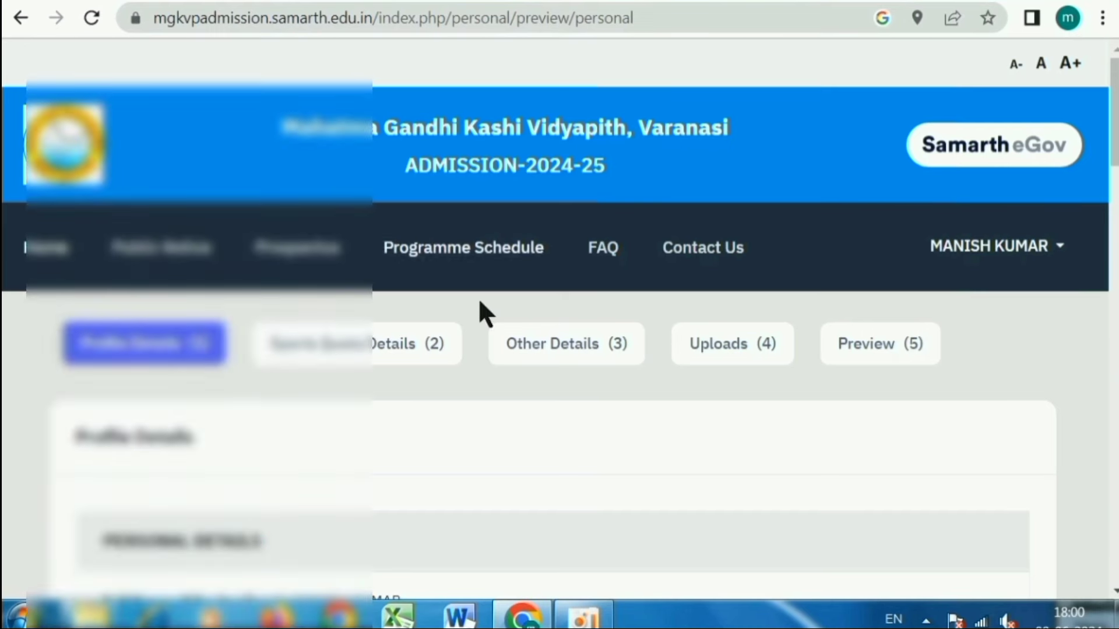
# - Scroll through the personal details preview and continue to Sports Quota Details
pyautogui.scroll(-4, 373, 389)
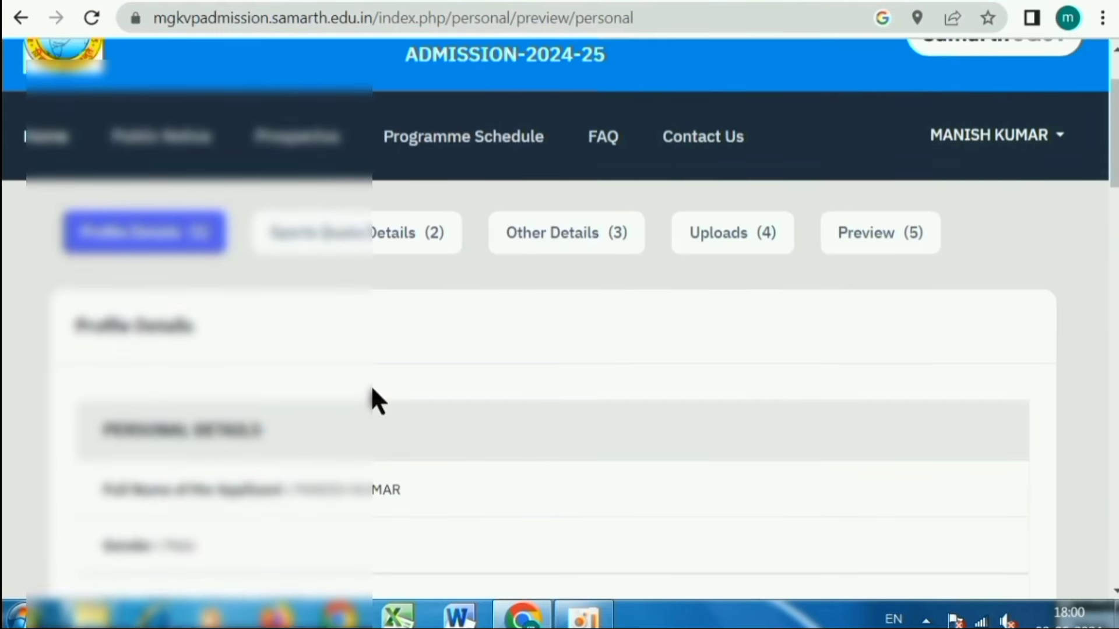
pyautogui.scroll(-6, 373, 390)
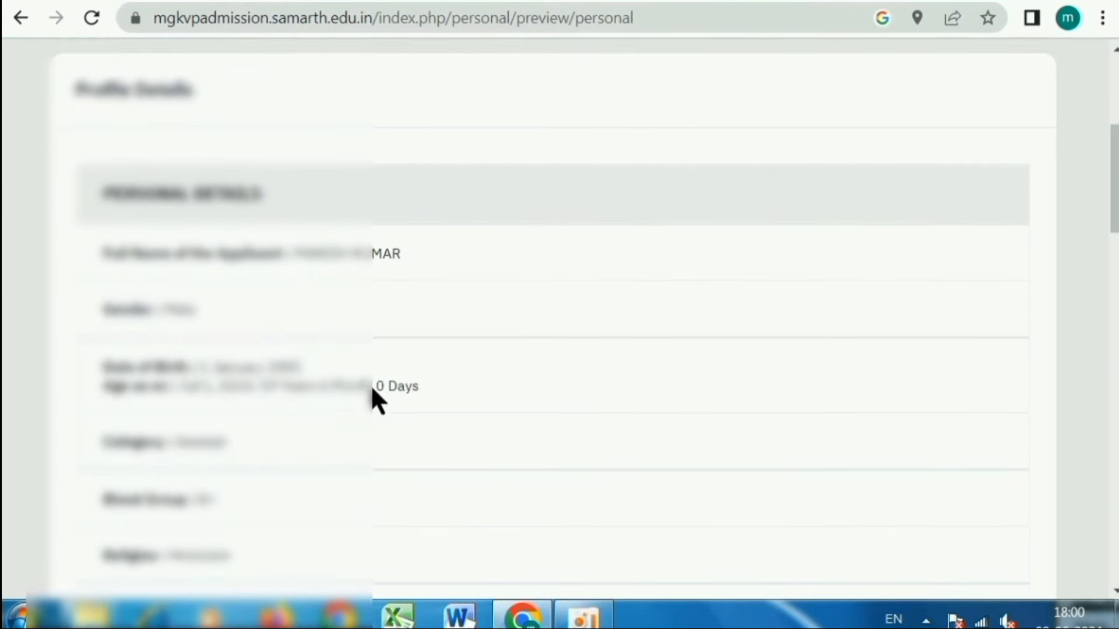
pyautogui.scroll(-8, 373, 401)
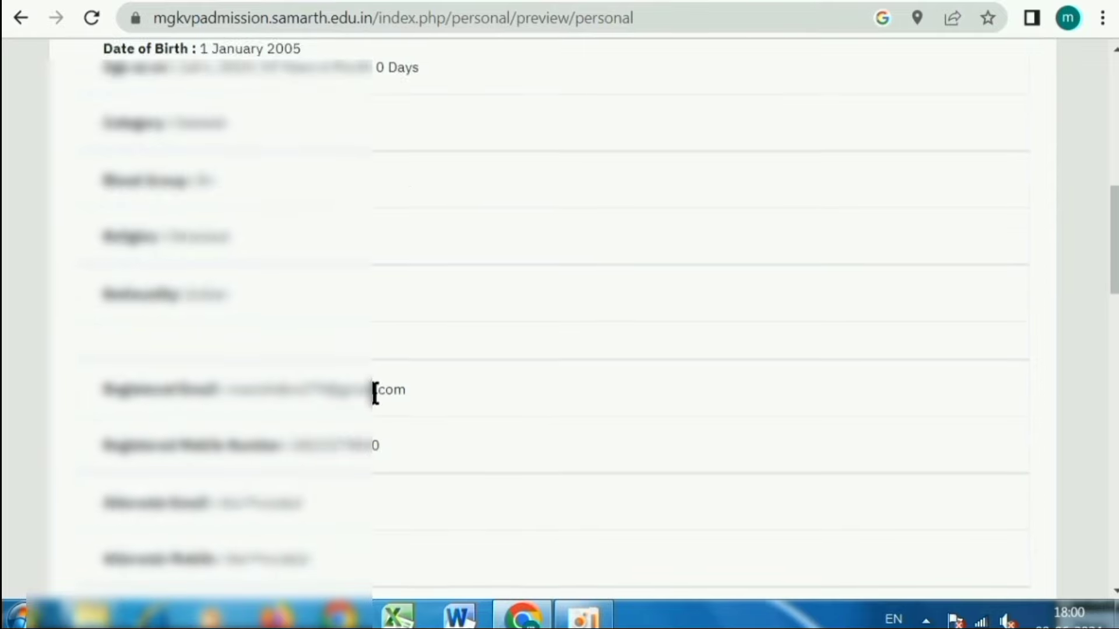
pyautogui.scroll(-15, 374, 397)
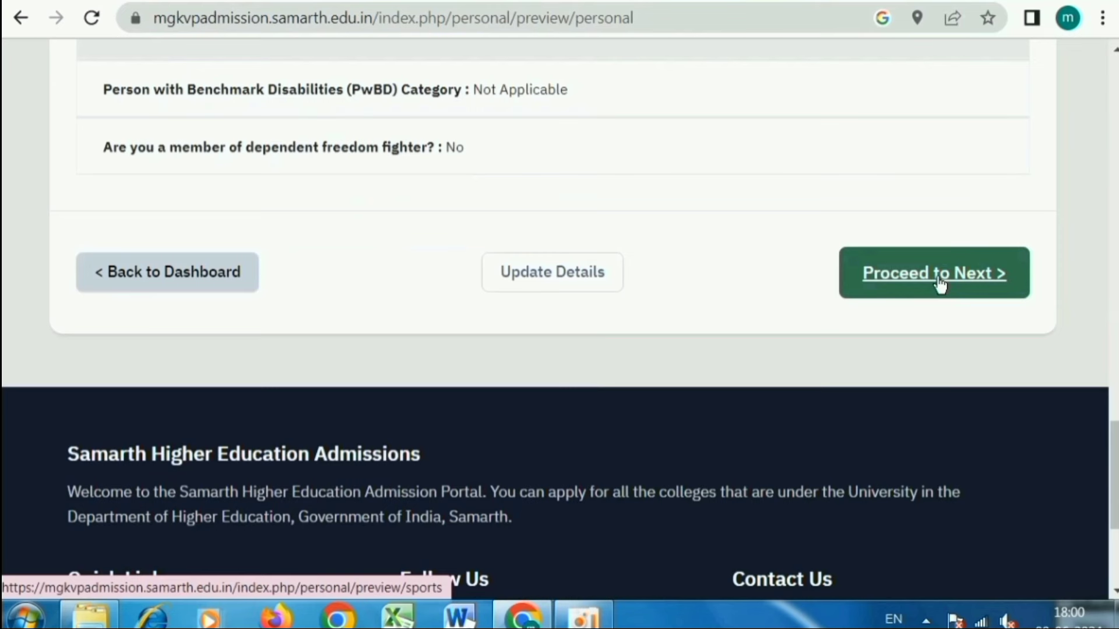
pyautogui.click(940, 285)
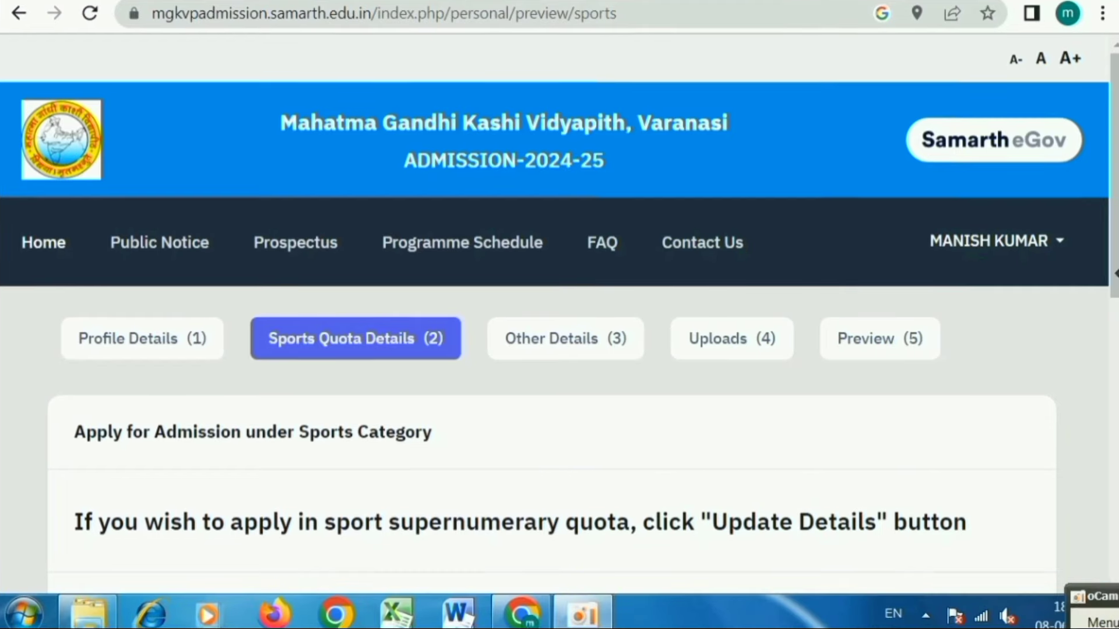
# - Open the sports quota form for editing
pyautogui.scroll(-2, 677, 358)
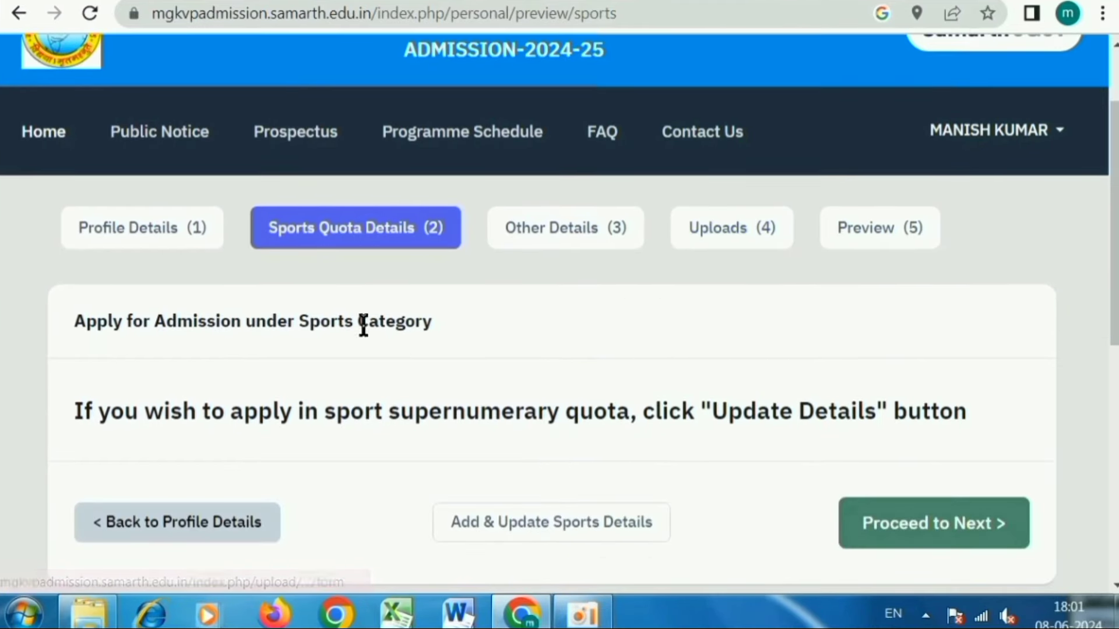
pyautogui.scroll(-2, 350, 262)
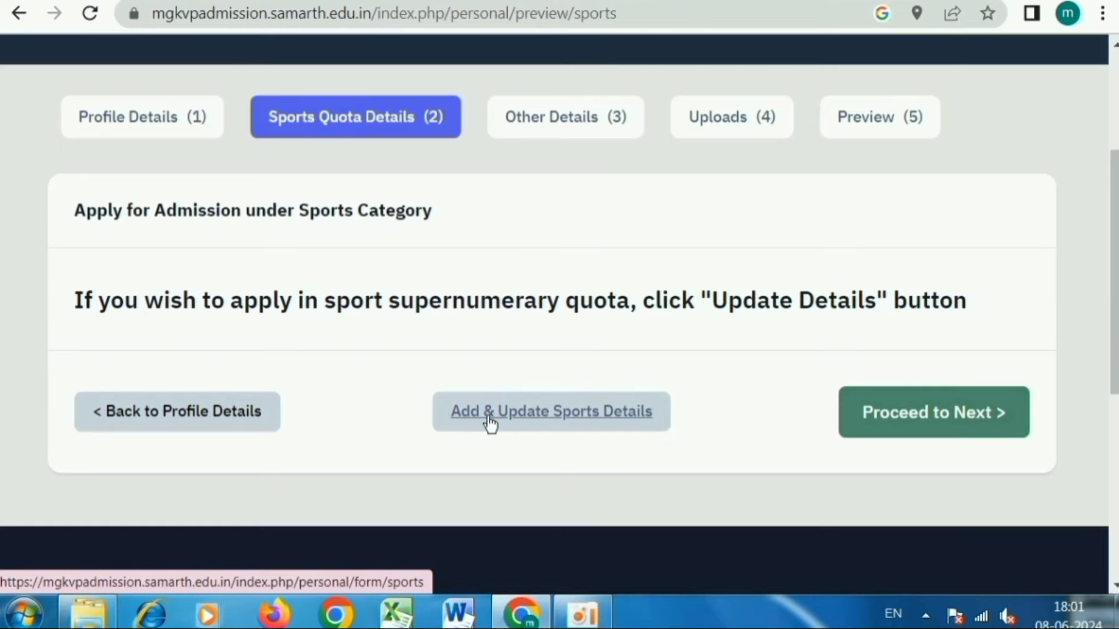
pyautogui.click(587, 424)
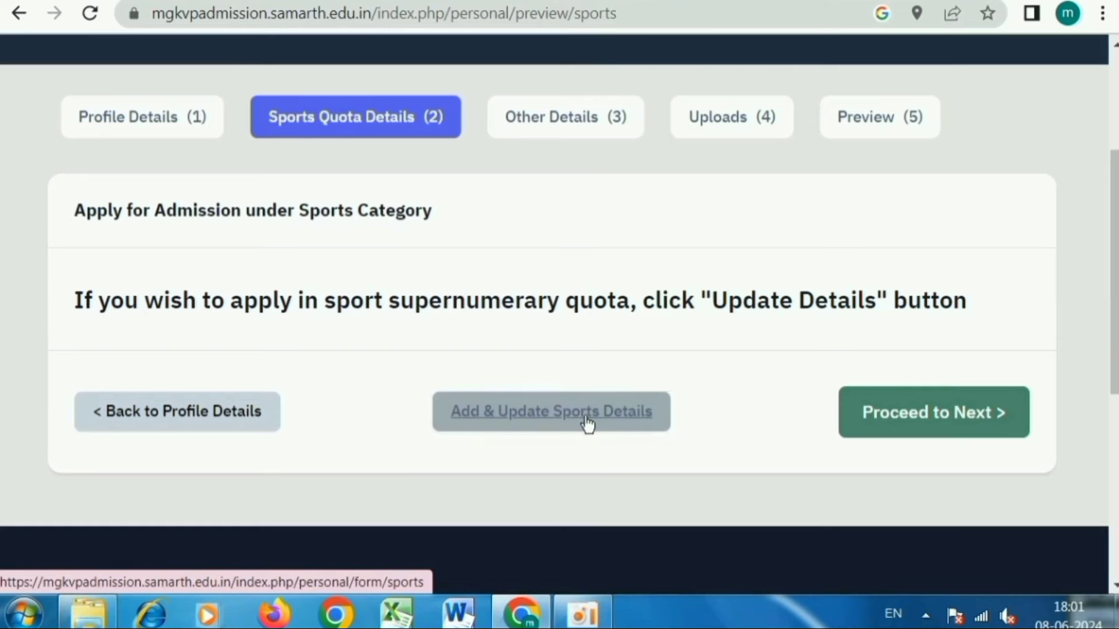
pyautogui.scroll(-10, 574, 406)
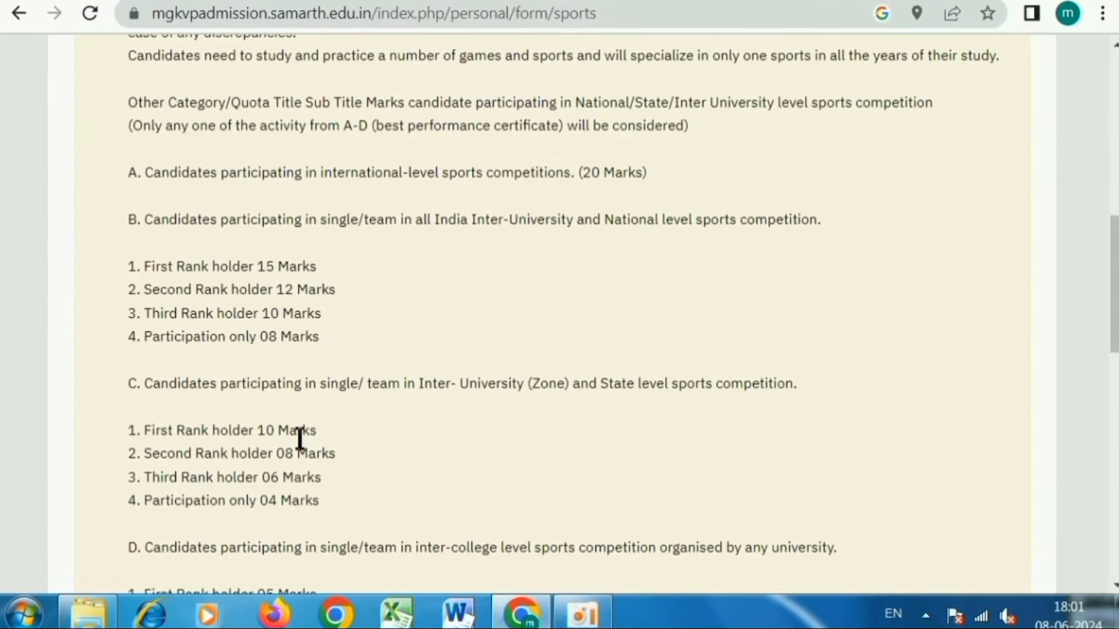
pyautogui.scroll(-8, 300, 438)
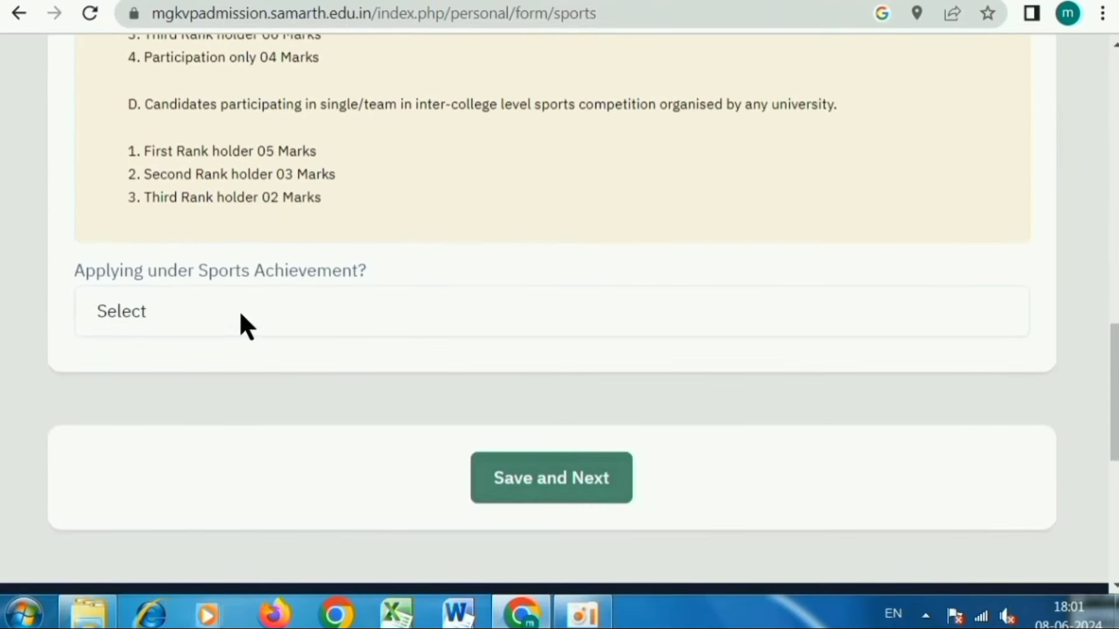
# - Answer No to applying under Sports Achievement and save, confirming with OK
pyautogui.click(241, 322)
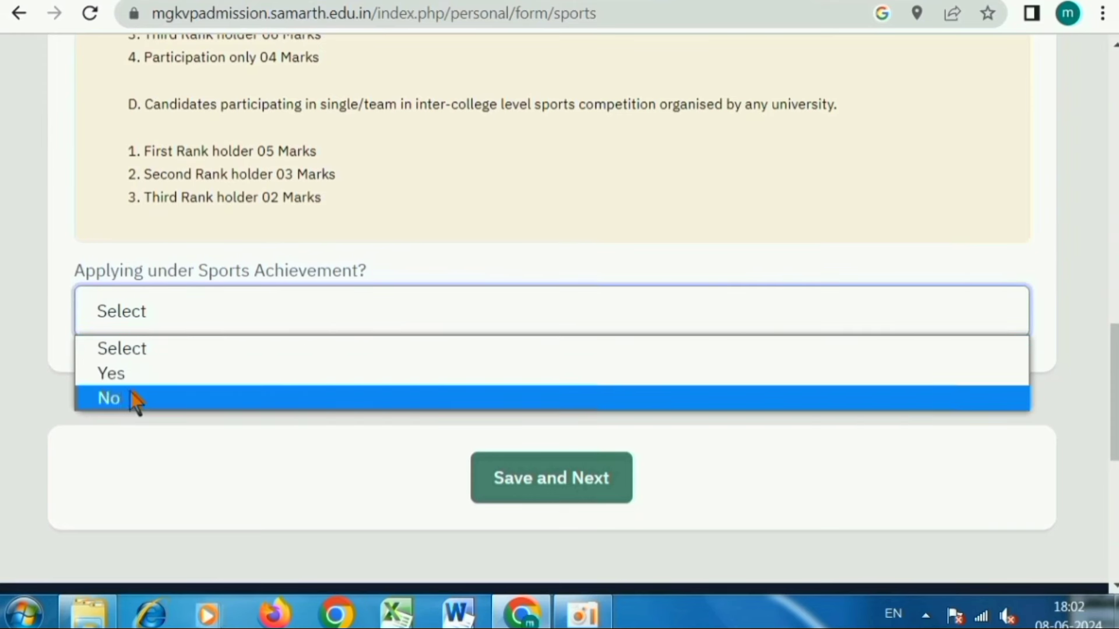
pyautogui.click(452, 224)
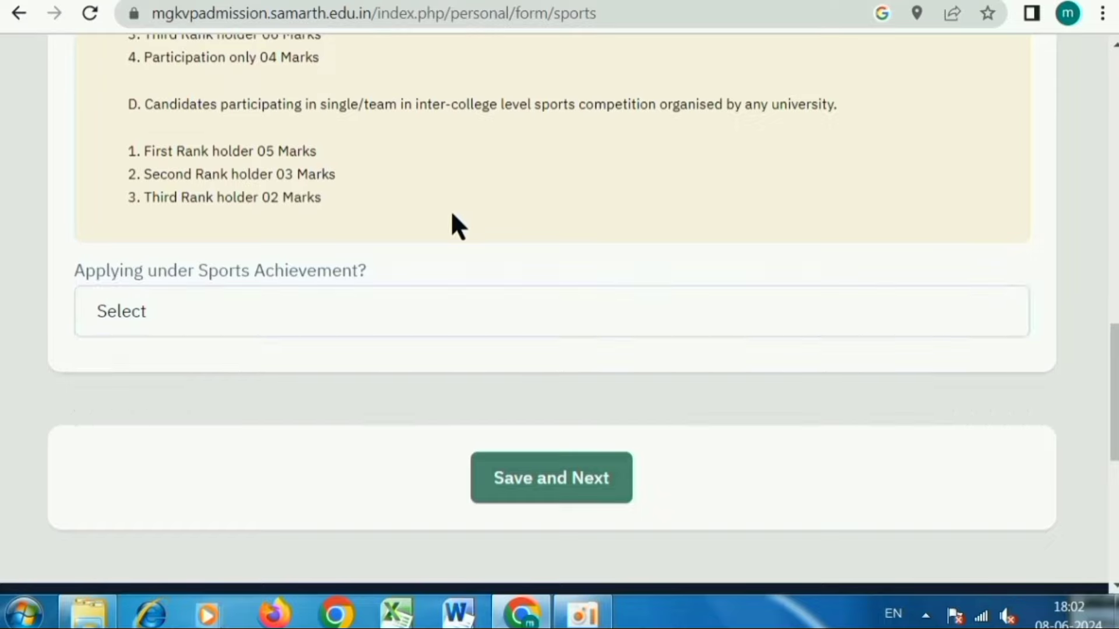
pyautogui.scroll(10, 457, 219)
pyautogui.scroll(3, 462, 233)
pyautogui.scroll(-14, 501, 349)
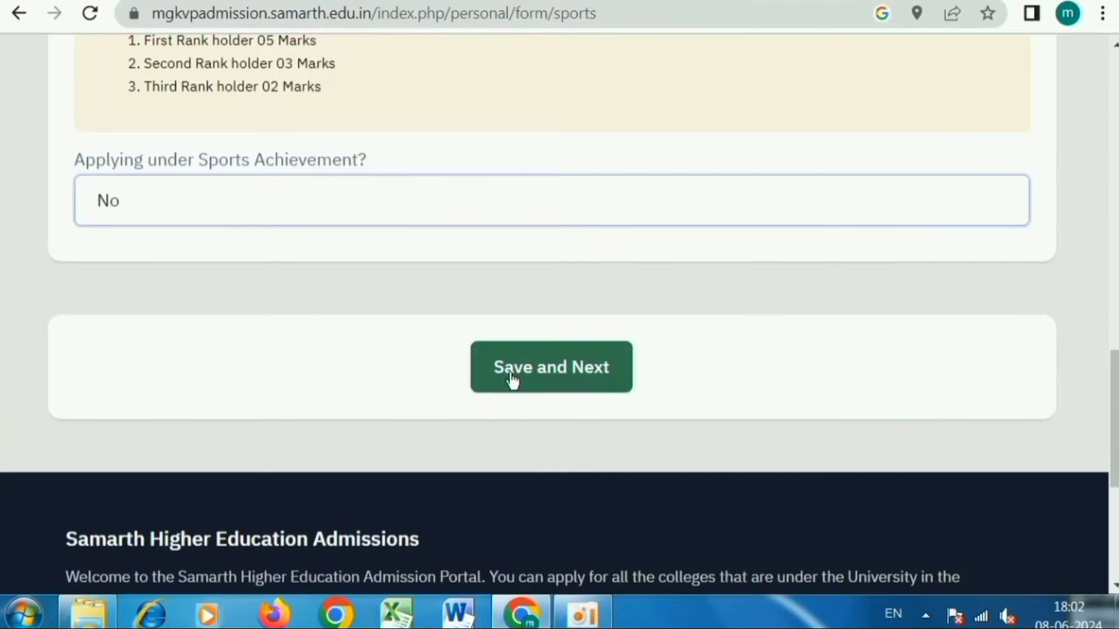
pyautogui.click(514, 378)
pyautogui.click(647, 145)
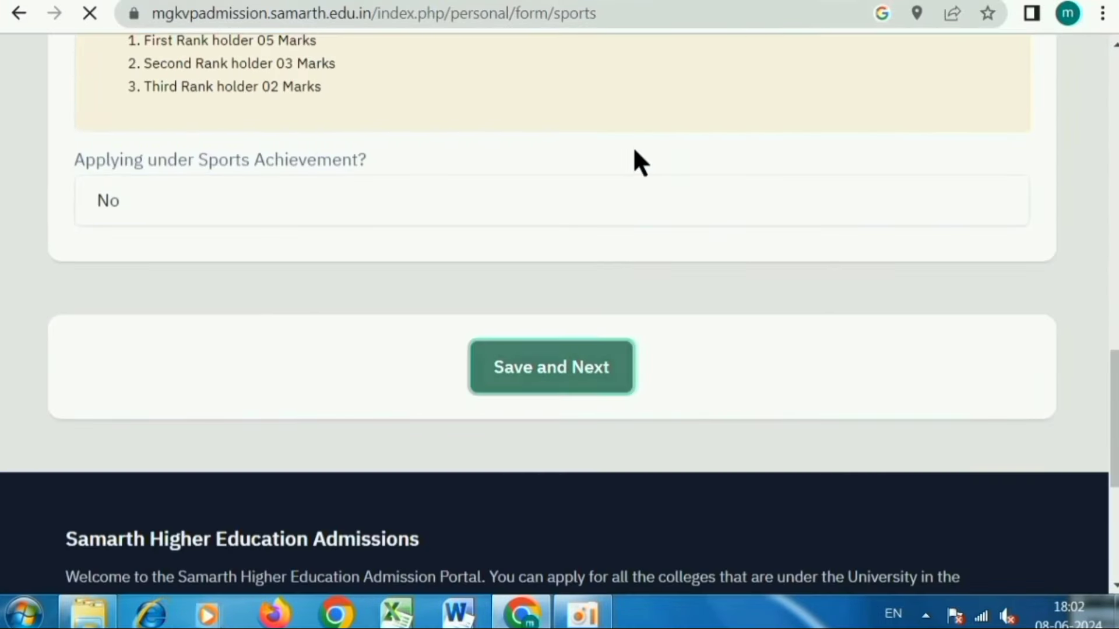
pyautogui.scroll(-4, 479, 338)
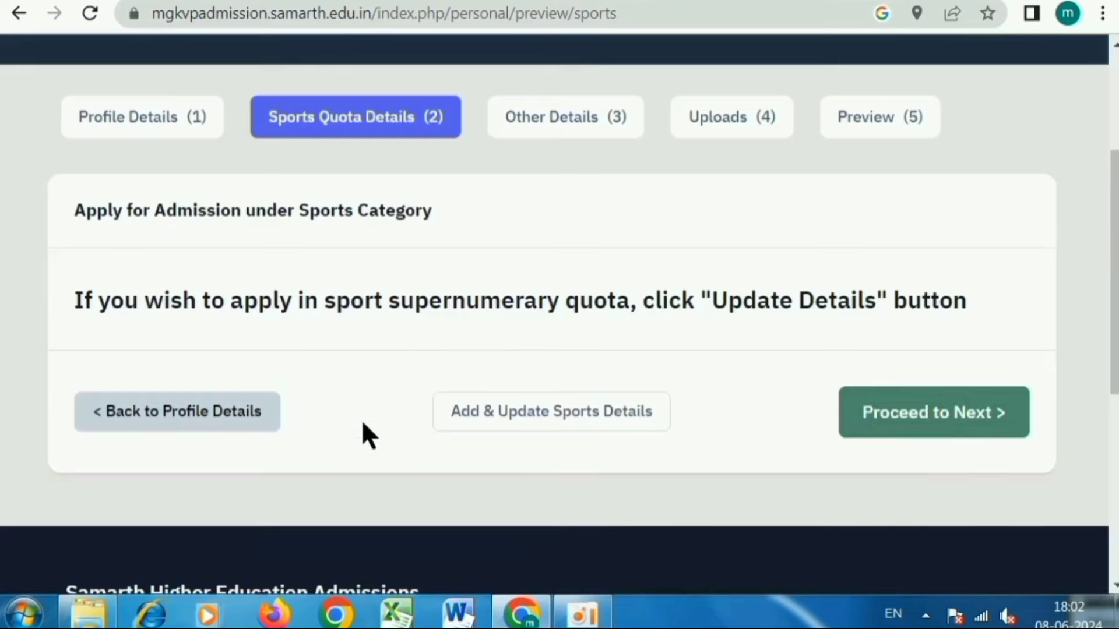
# - Open Other Details and mark the university employee ward question Not Applicable
pyautogui.click(932, 418)
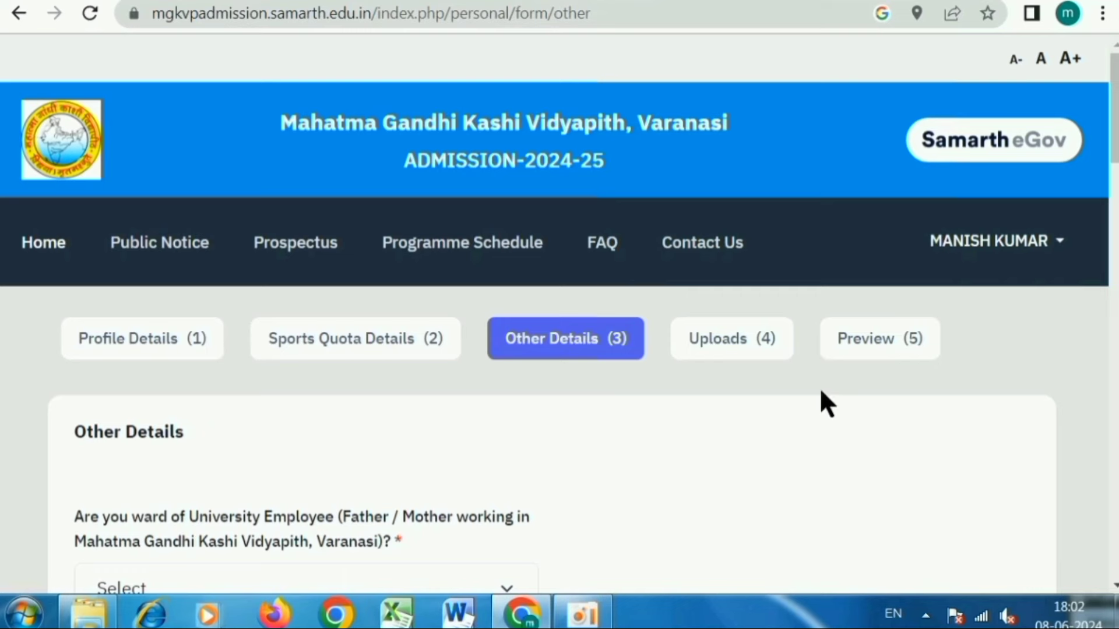
pyautogui.scroll(-5, 822, 400)
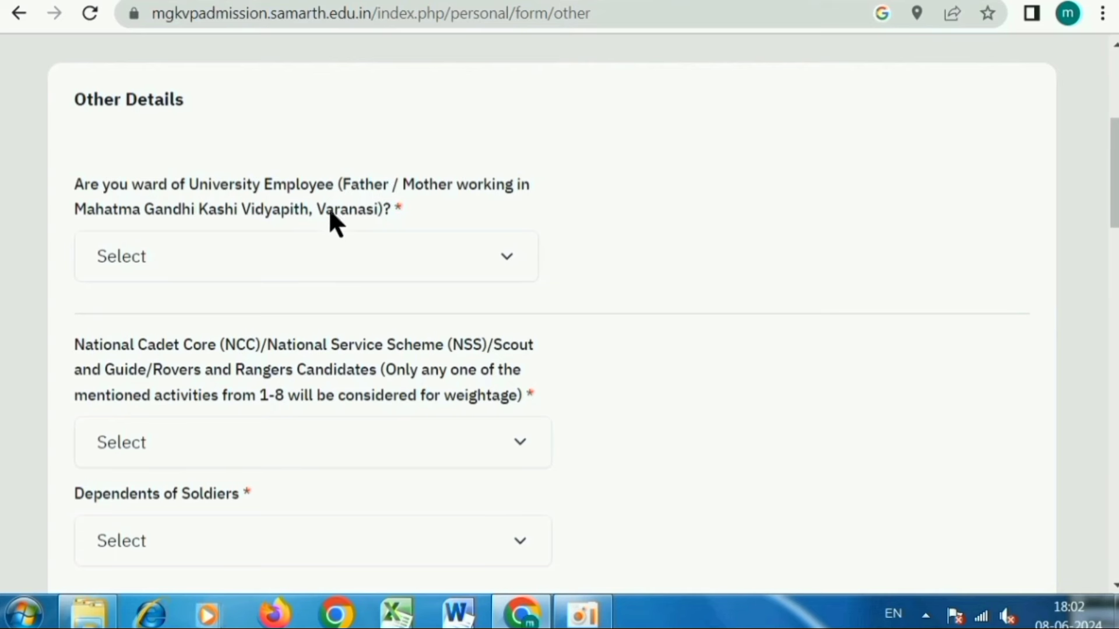
pyautogui.click(374, 248)
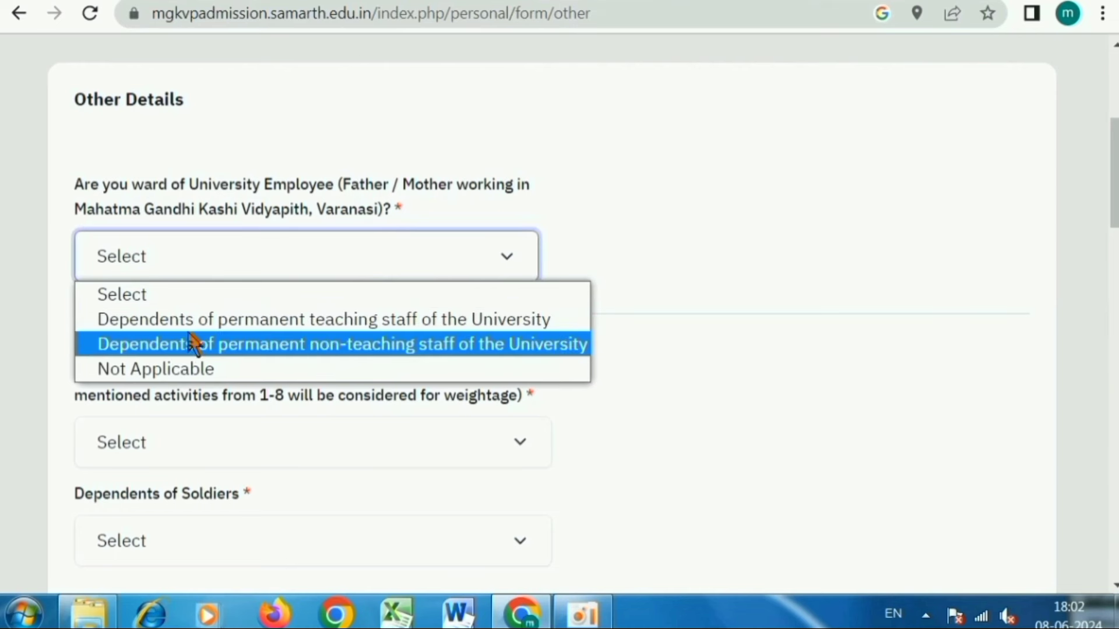
pyautogui.click(165, 370)
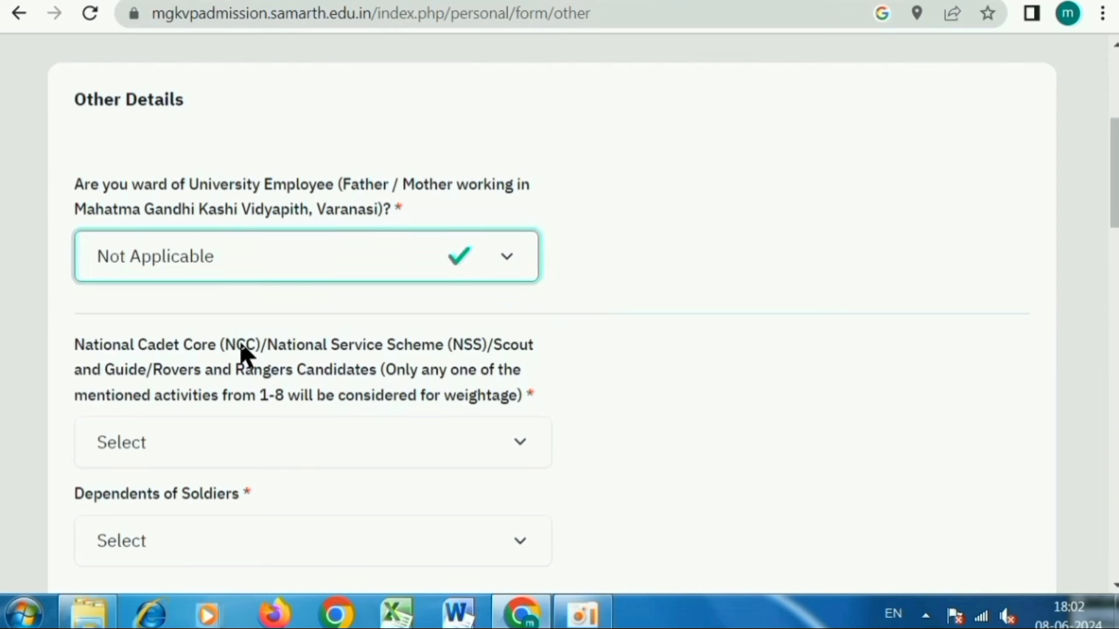
pyautogui.scroll(-3, 243, 354)
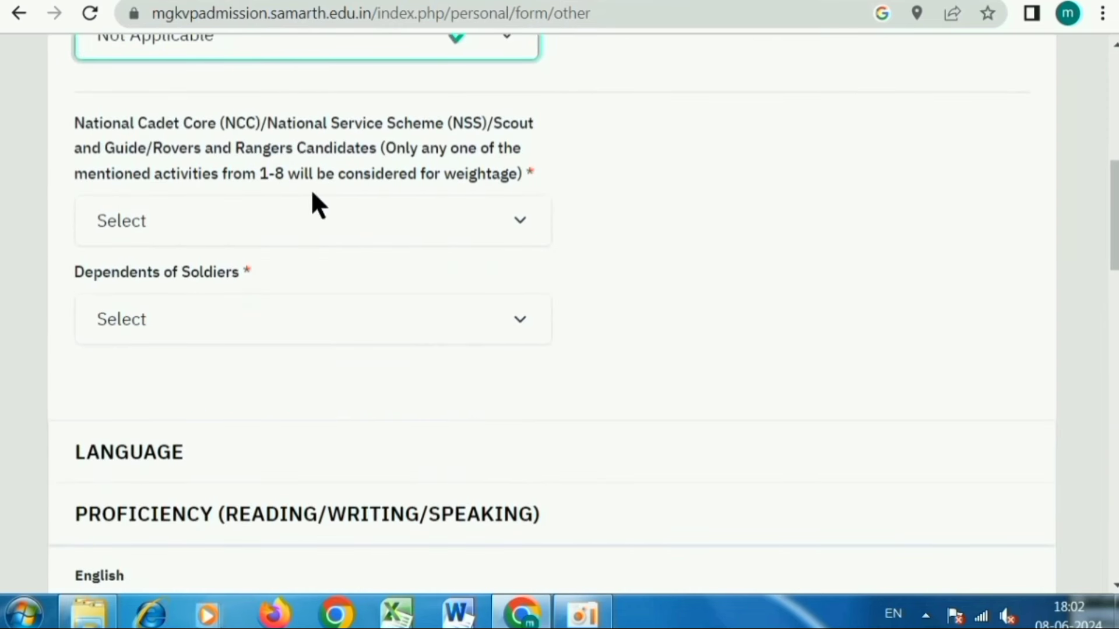
# - Answer No for NCC/NSS/Scout participation and for Dependents of Soldiers
pyautogui.click(234, 211)
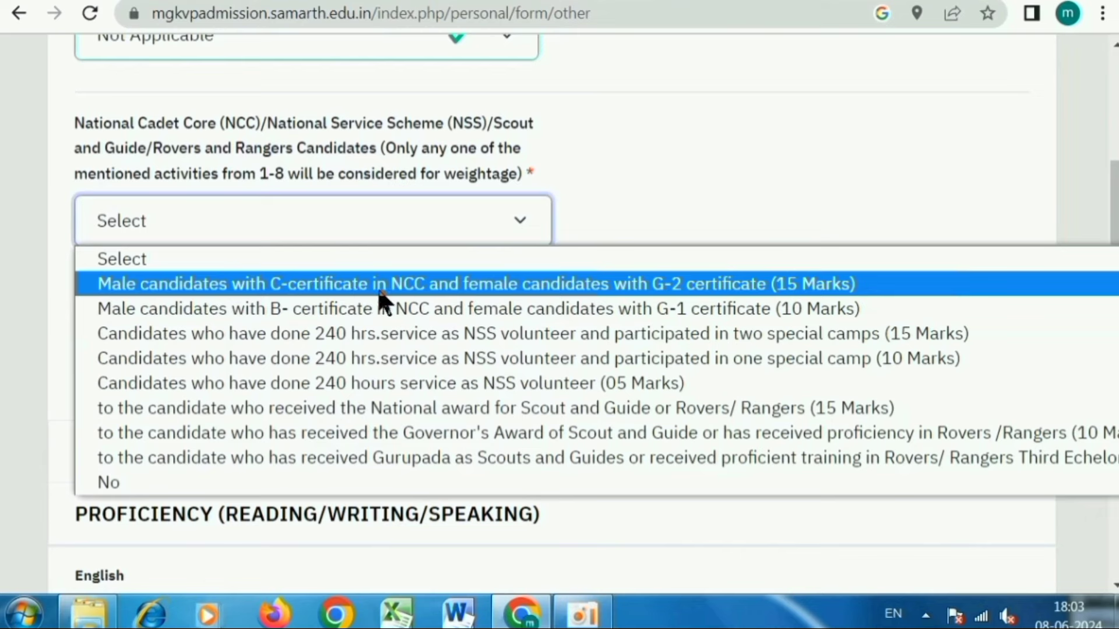
pyautogui.click(285, 482)
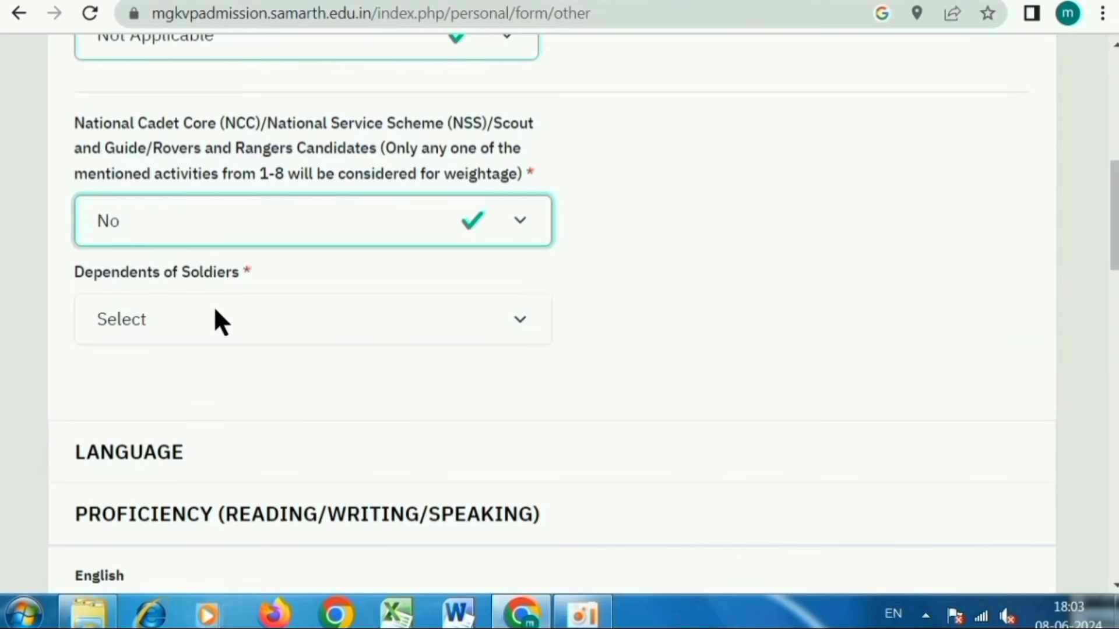
pyautogui.click(235, 312)
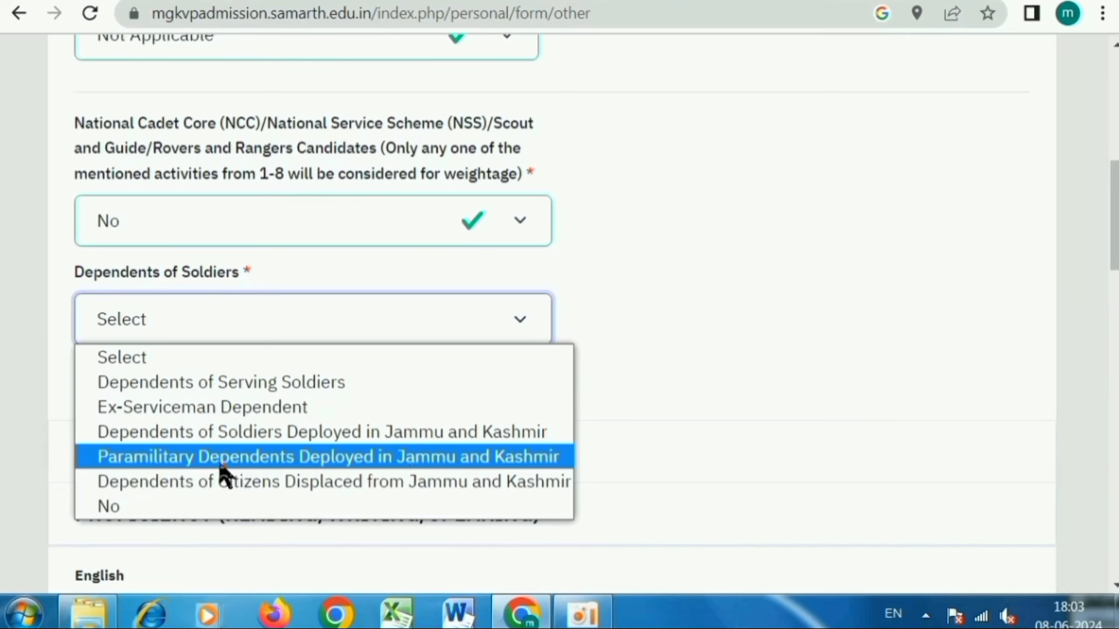
pyautogui.click(153, 508)
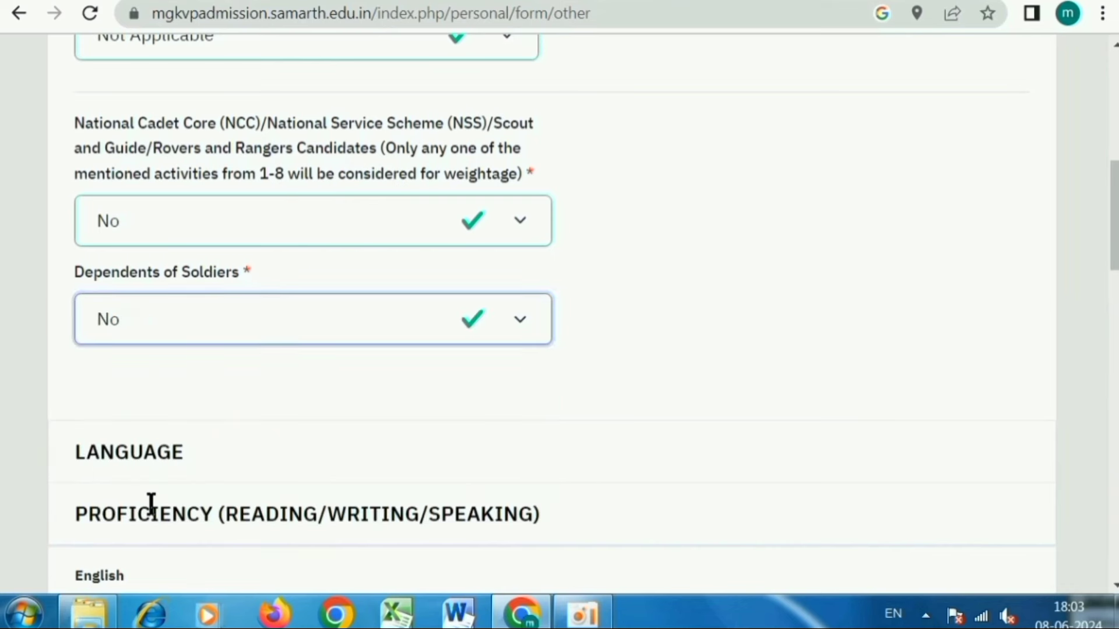
pyautogui.scroll(-5, 240, 477)
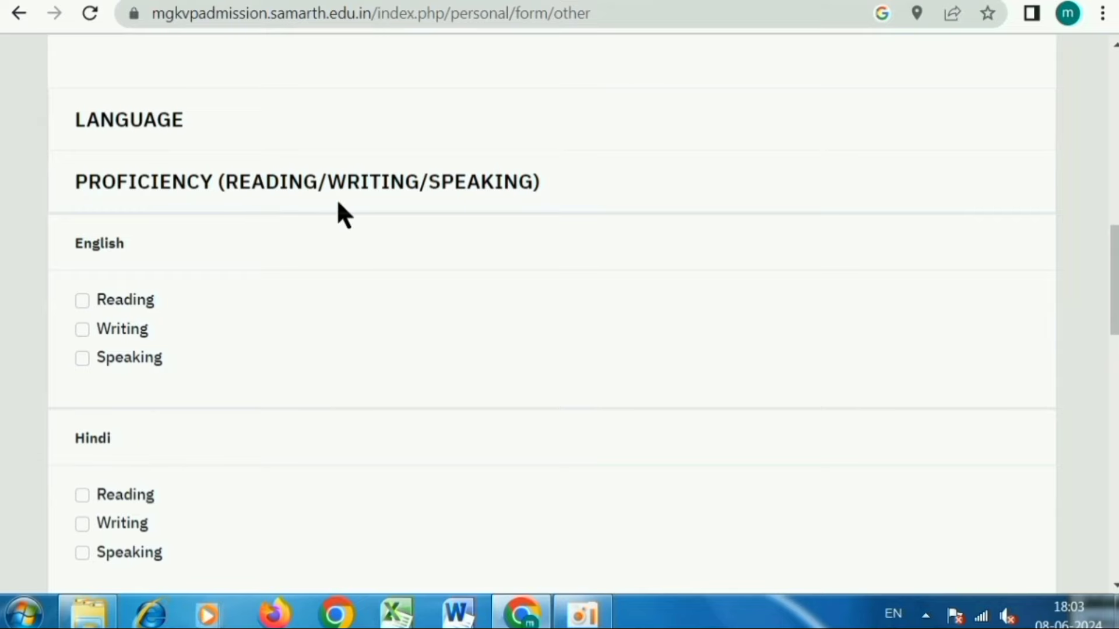
# - Tick Reading, Writing and Speaking proficiency for English and Hindi
pyautogui.click(819, 63)
pyautogui.click(83, 361)
pyautogui.scroll(-4, 494, 312)
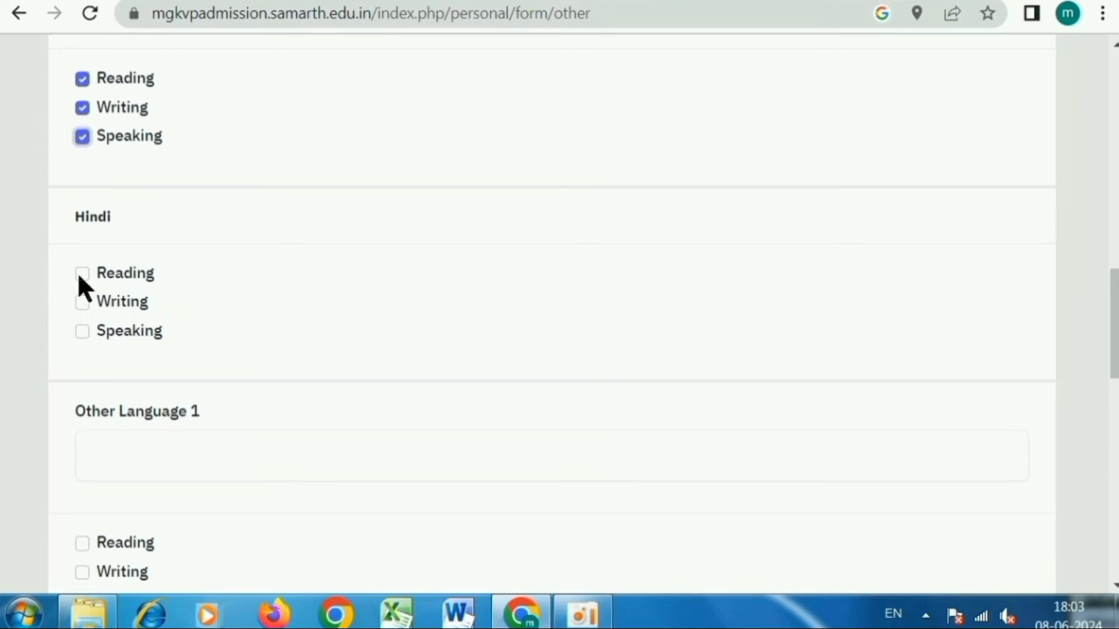
pyautogui.click(83, 271)
pyautogui.scroll(-2, 195, 361)
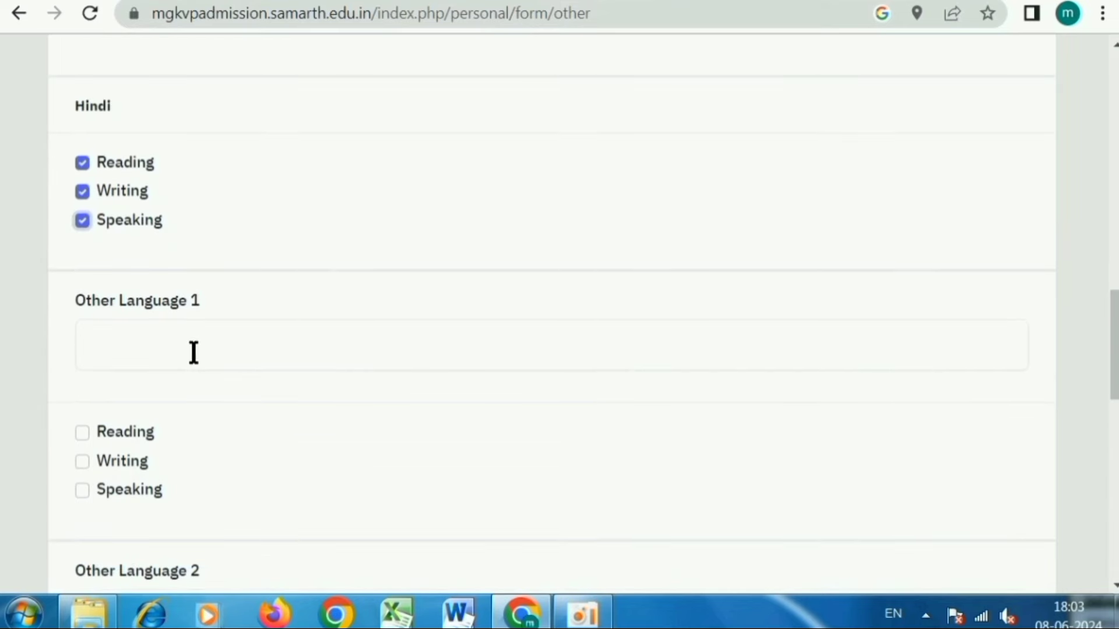
pyautogui.click(125, 343)
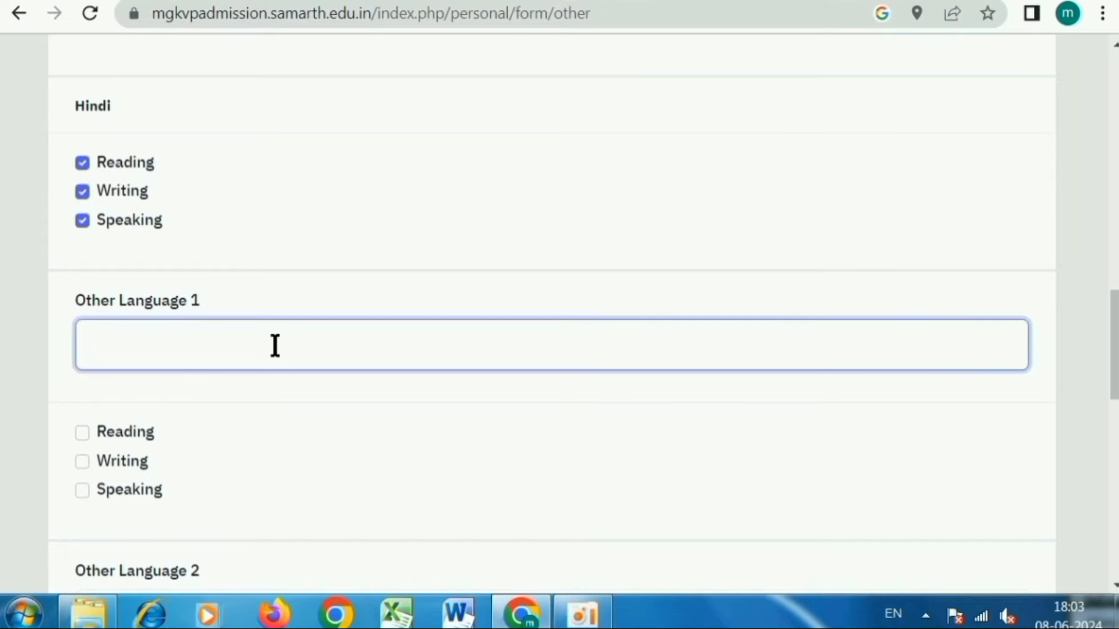
pyautogui.scroll(-4, 279, 349)
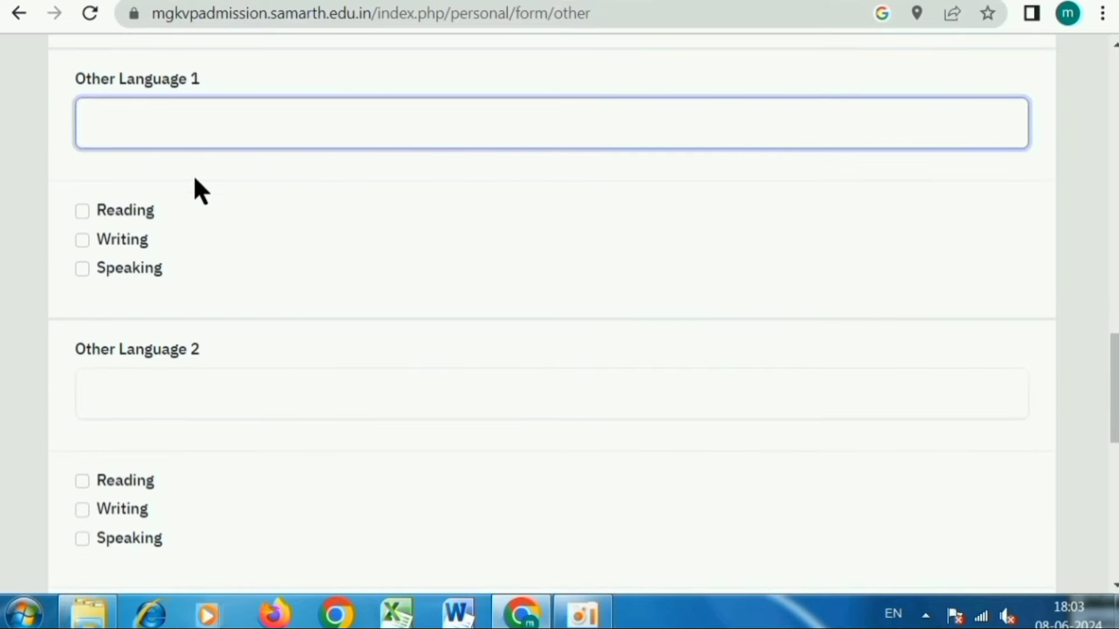
pyautogui.scroll(-6, 341, 243)
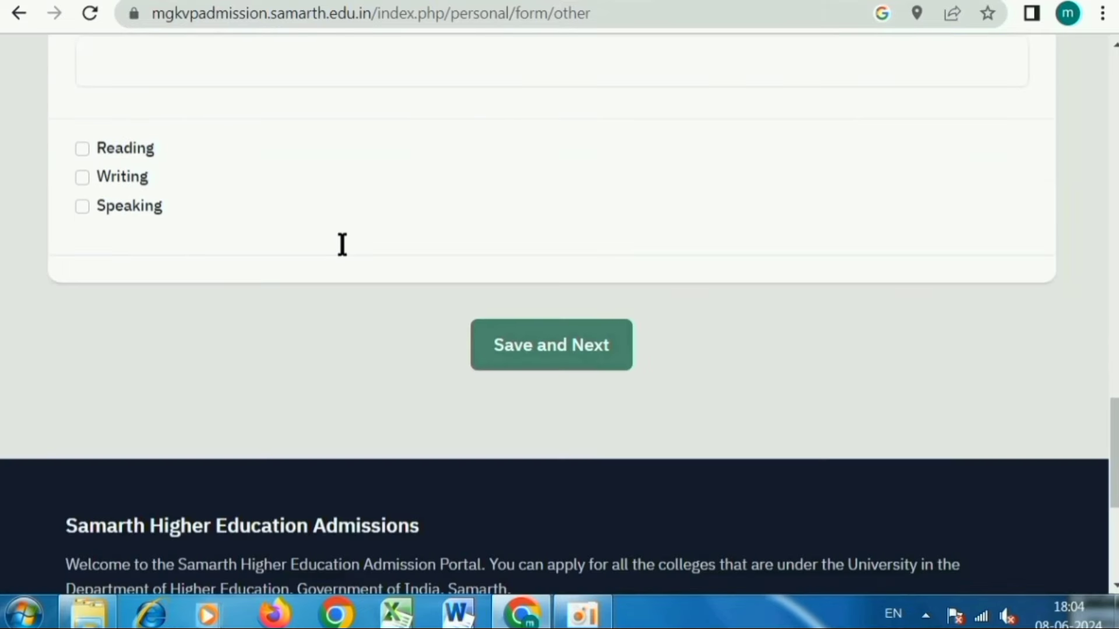
# - Save the Other Details and scroll through their preview
pyautogui.click(576, 356)
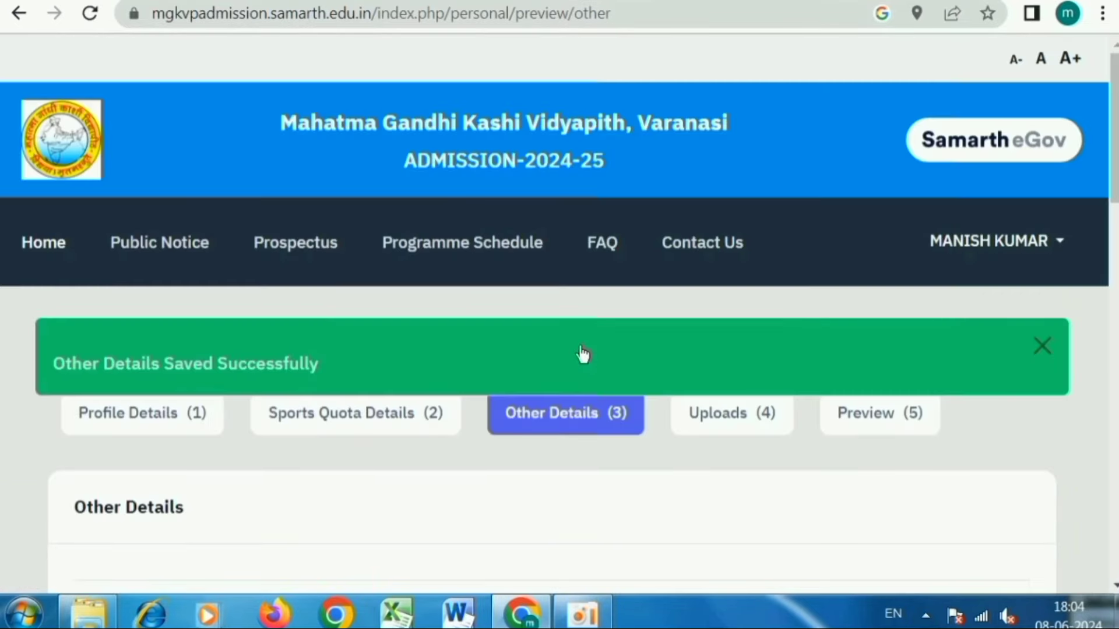
pyautogui.scroll(-3, 582, 354)
pyautogui.scroll(-2, 556, 365)
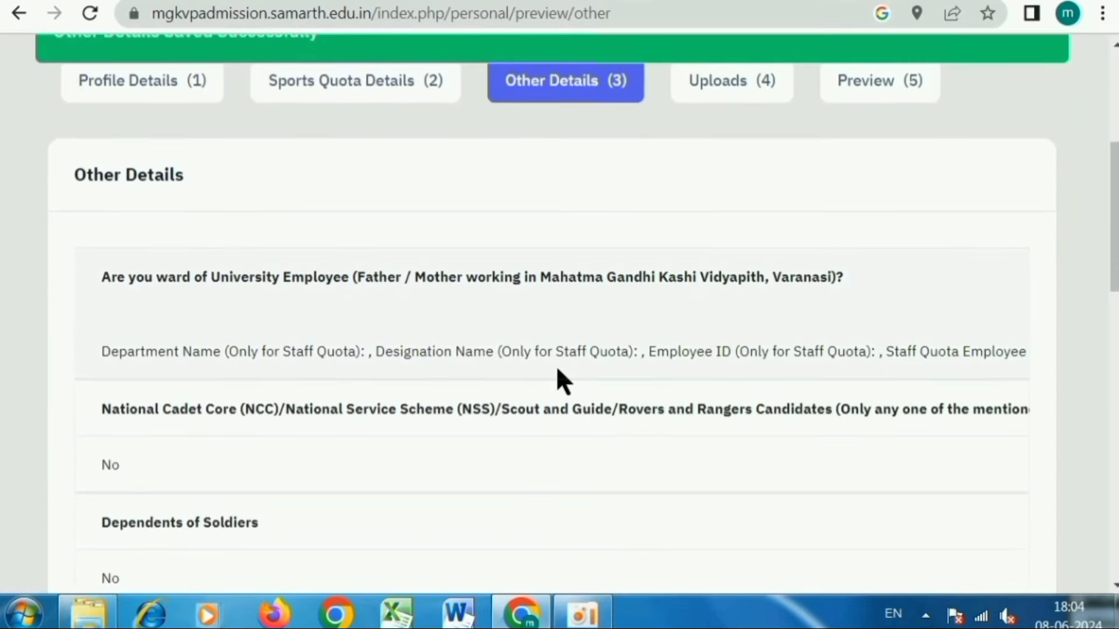
pyautogui.scroll(-2, 556, 365)
pyautogui.scroll(-9, 557, 376)
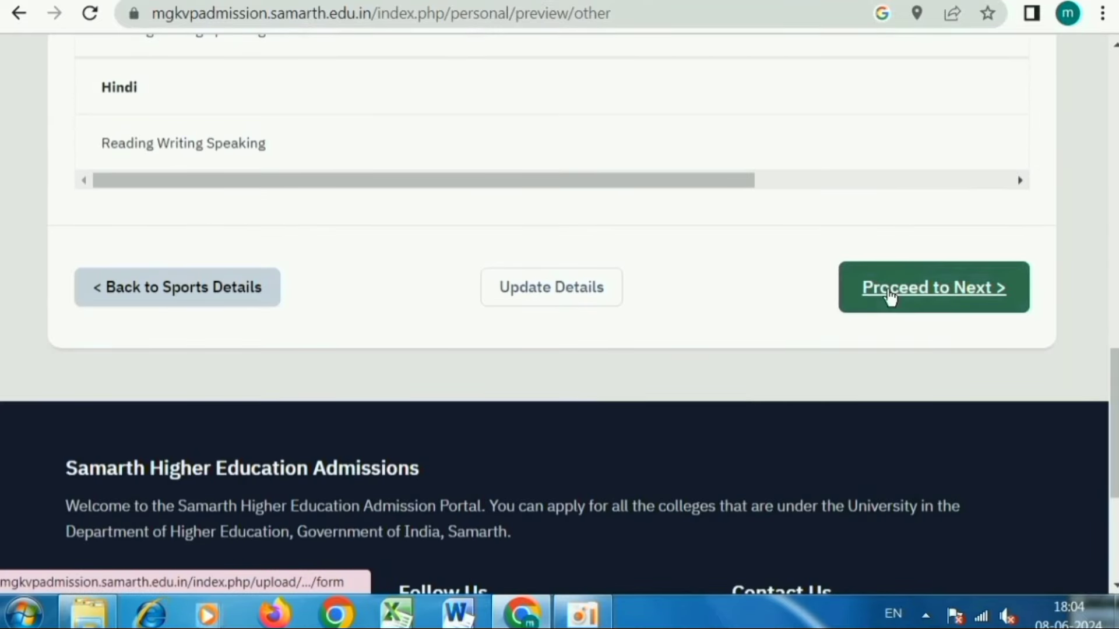
# - Proceed to the uploads step and read through the upload instructions
pyautogui.click(927, 289)
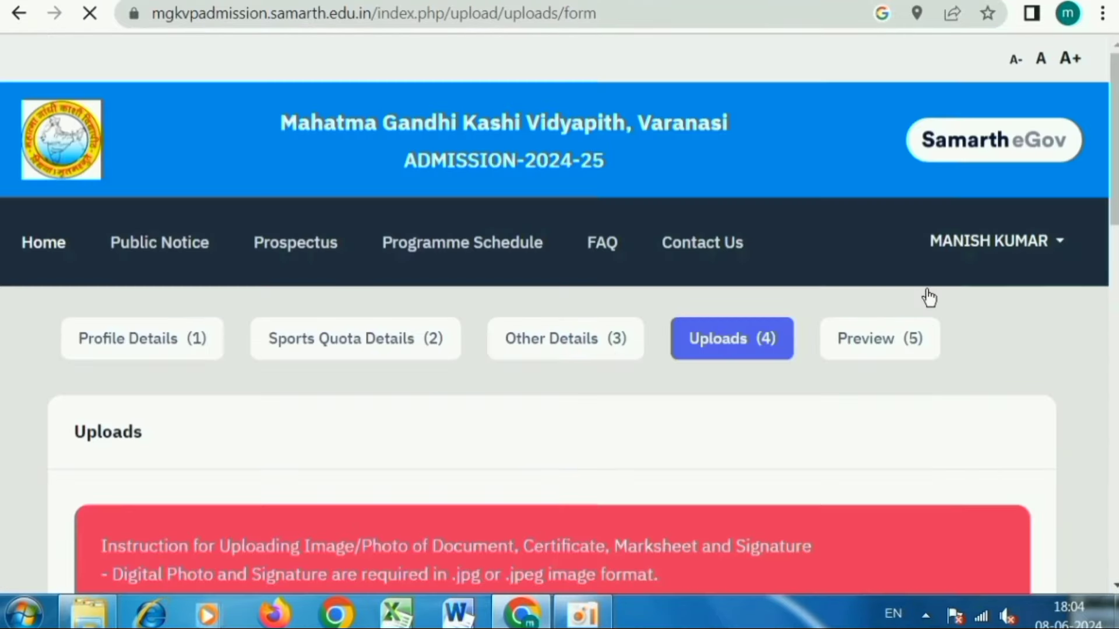
pyautogui.scroll(-2, 726, 369)
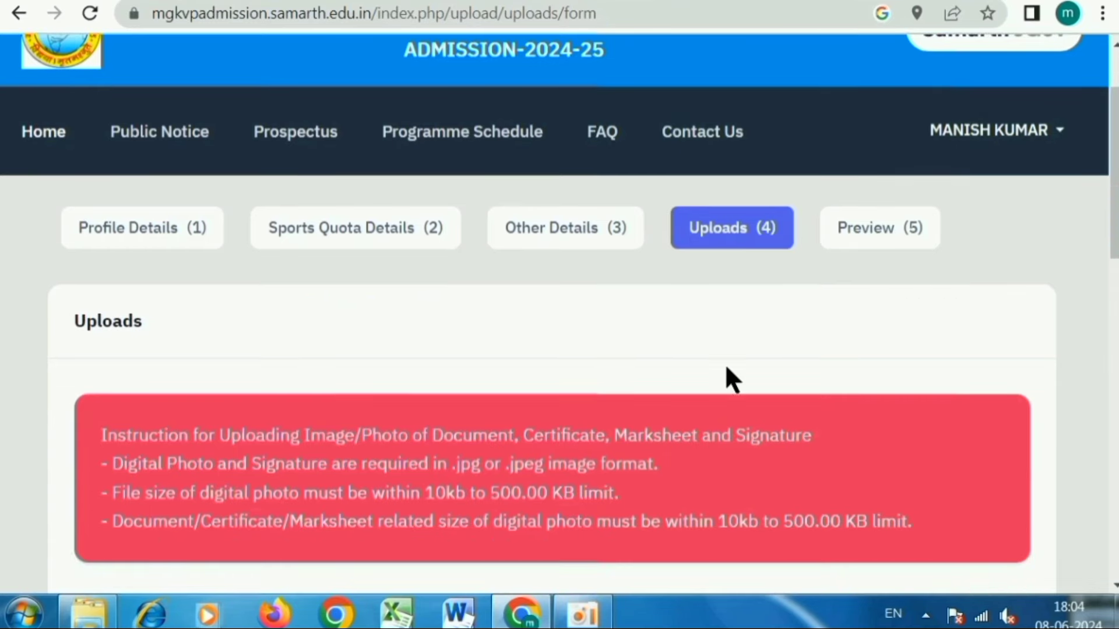
pyautogui.scroll(-4, 733, 282)
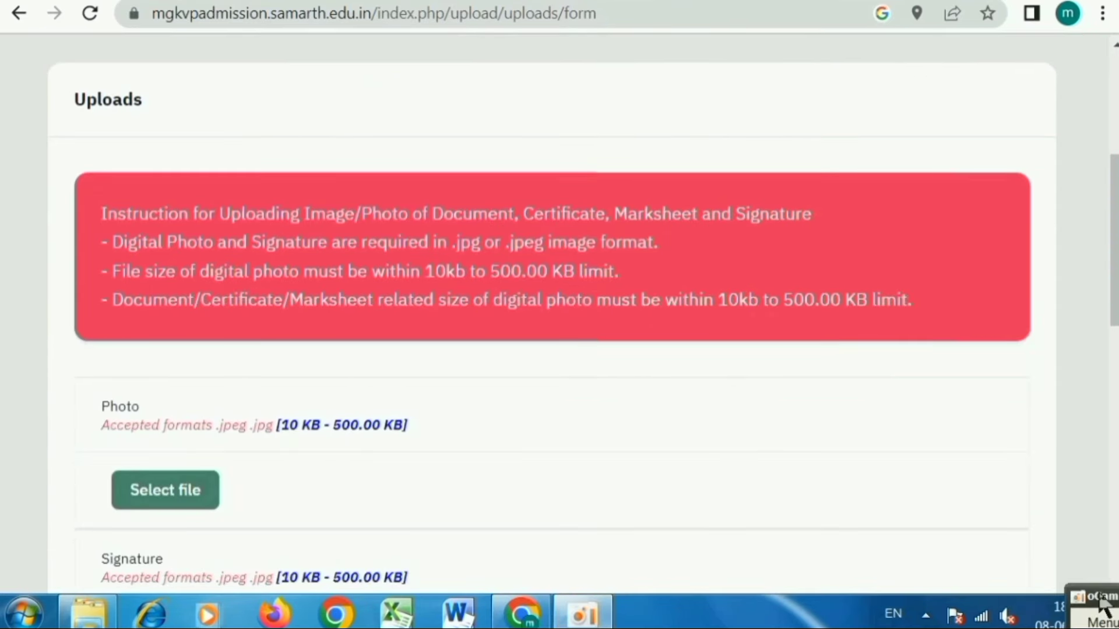
pyautogui.moveTo(179, 299); pyautogui.dragTo(885, 301)
pyautogui.click(804, 334)
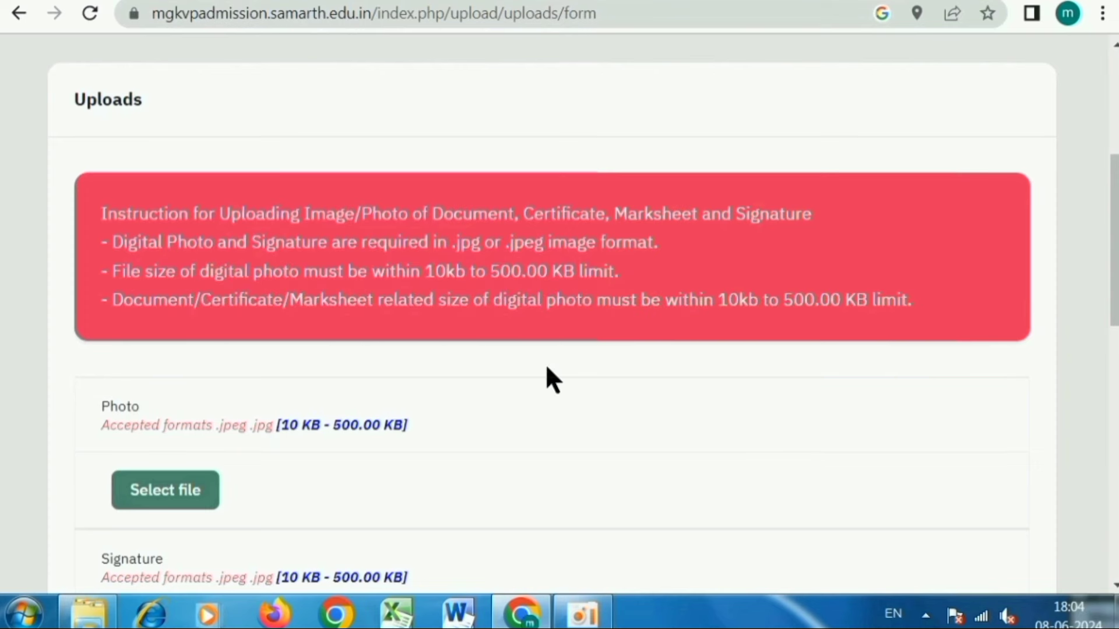
pyautogui.scroll(-2, 538, 367)
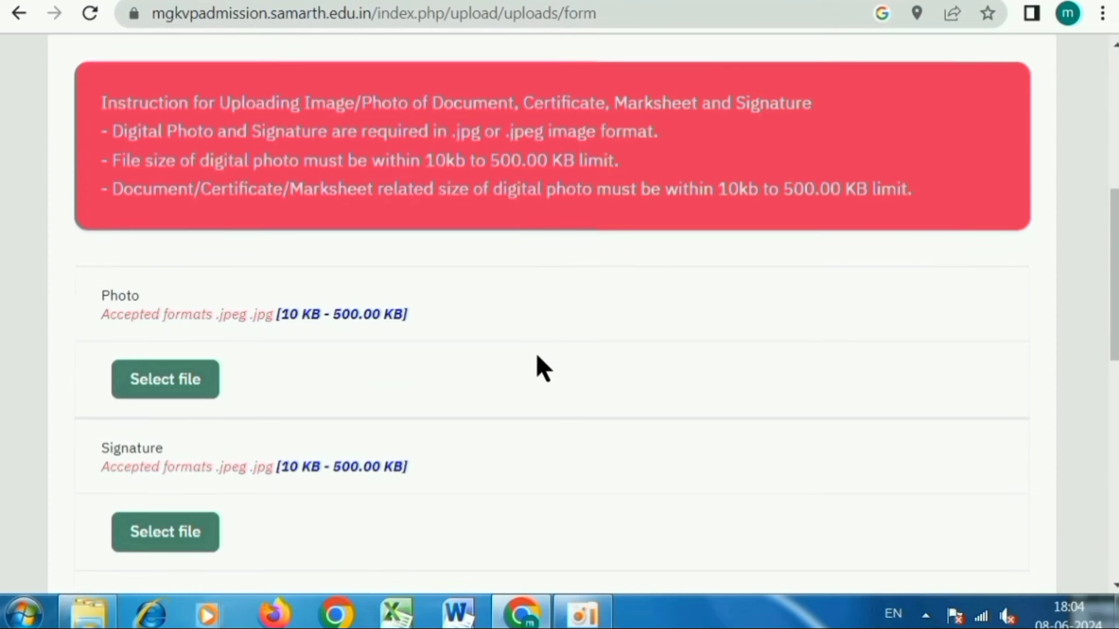
pyautogui.scroll(-2, 537, 367)
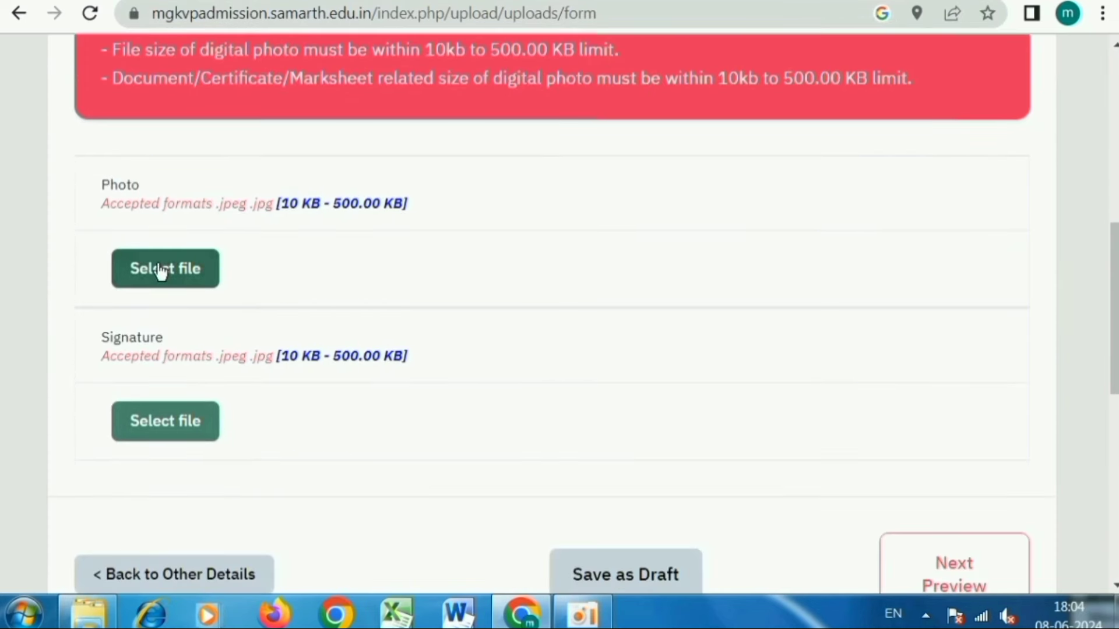
# - Select the portrait image a.jpg and upload it as the photo
pyautogui.click(199, 266)
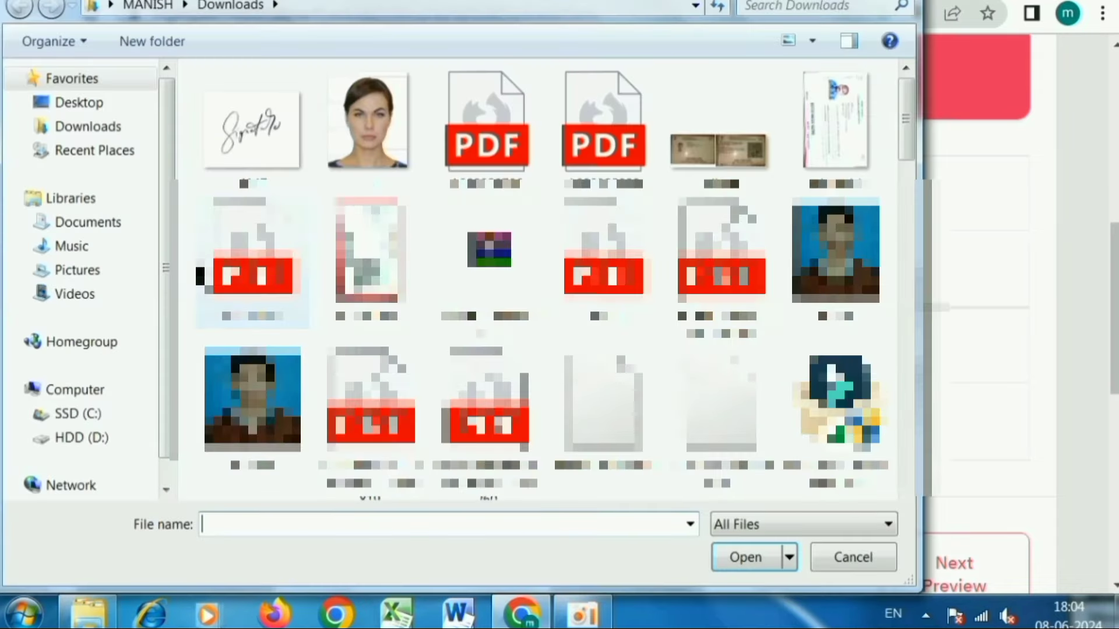
pyautogui.click(369, 159)
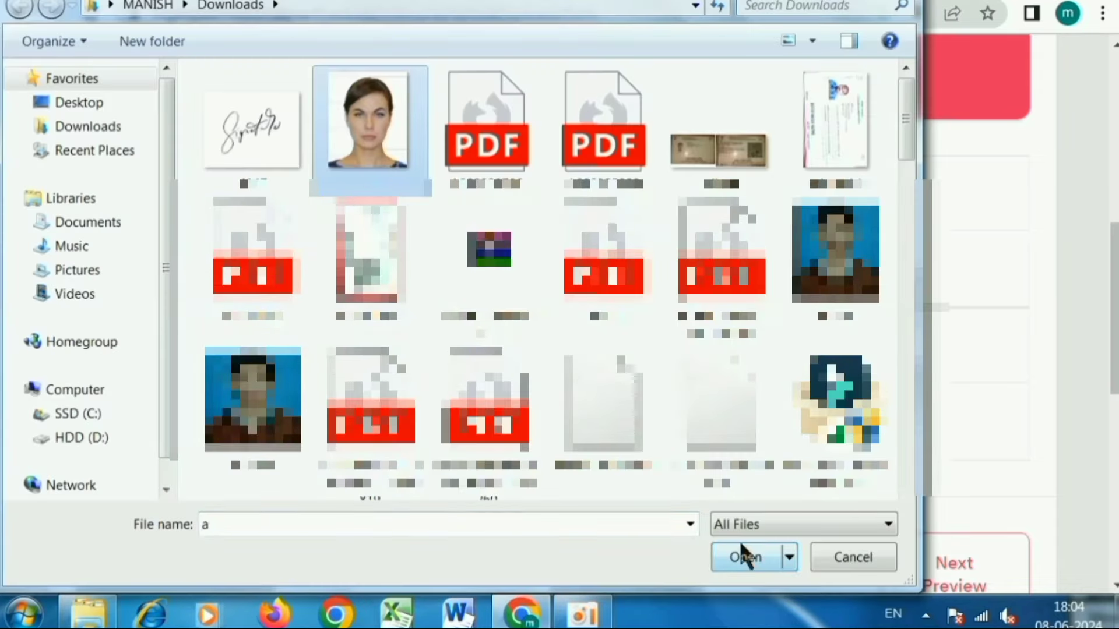
pyautogui.click(743, 558)
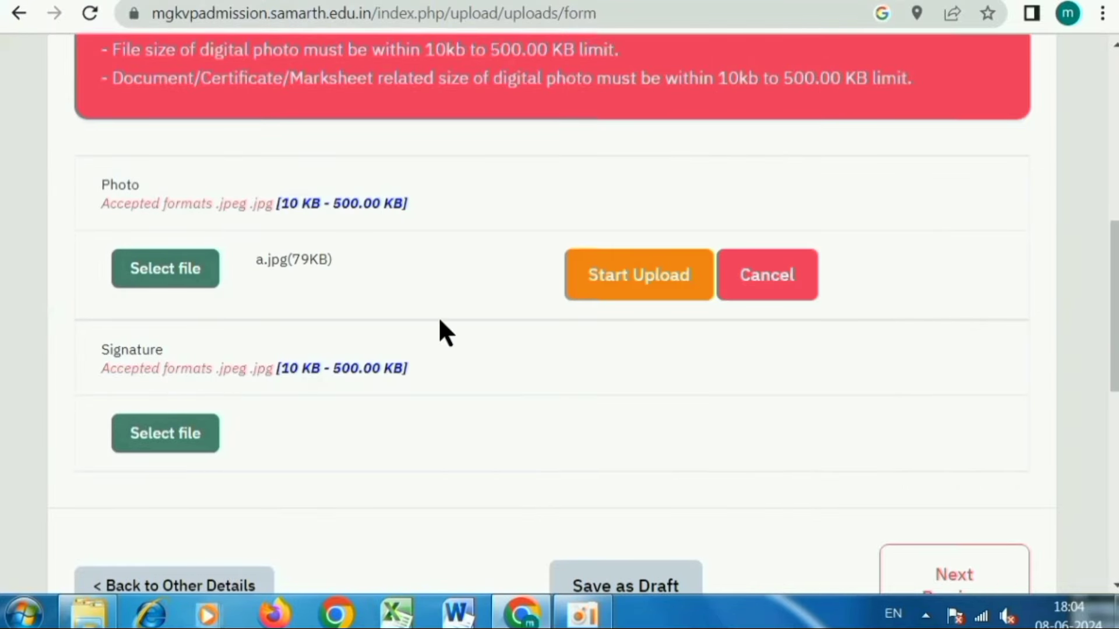
pyautogui.click(642, 285)
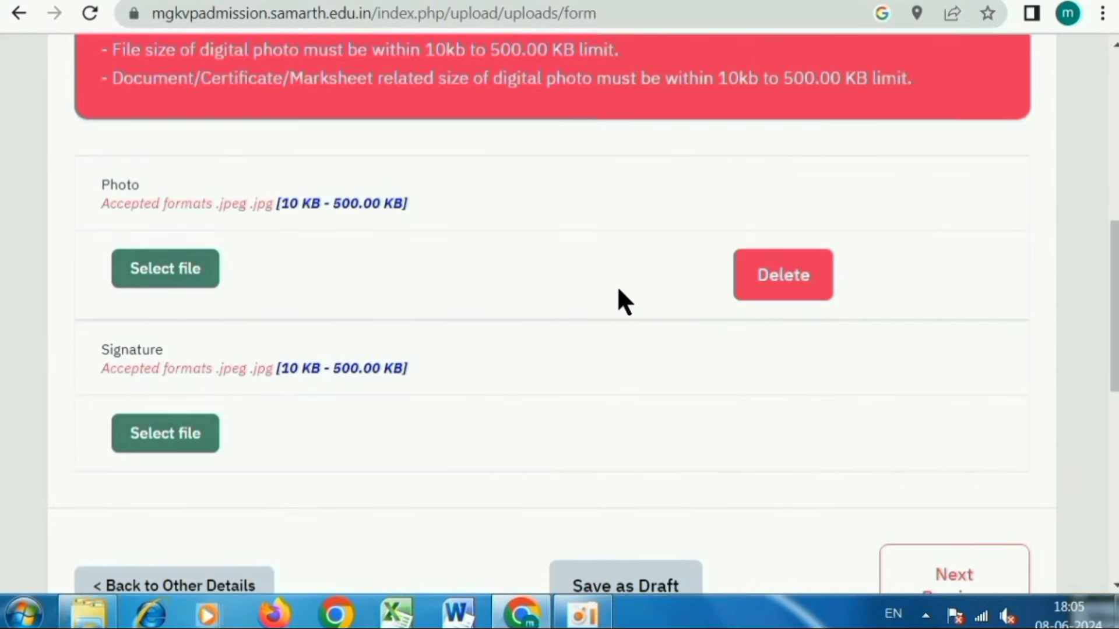
pyautogui.scroll(-5, 594, 385)
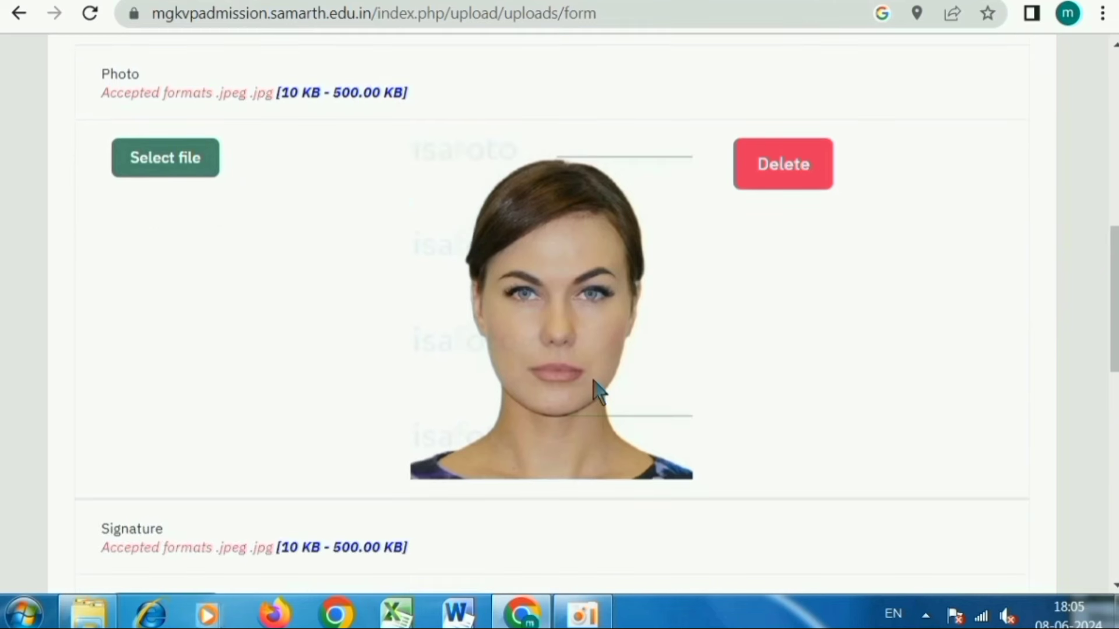
# - Upload 4147.jpg as the signature image
pyautogui.click(189, 398)
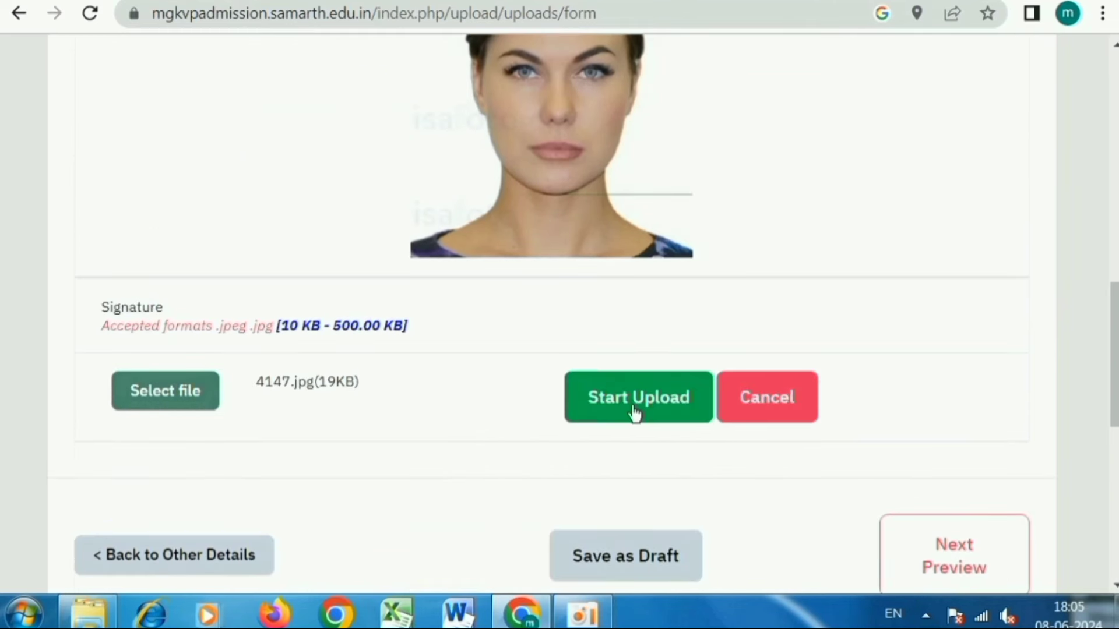
pyautogui.click(634, 412)
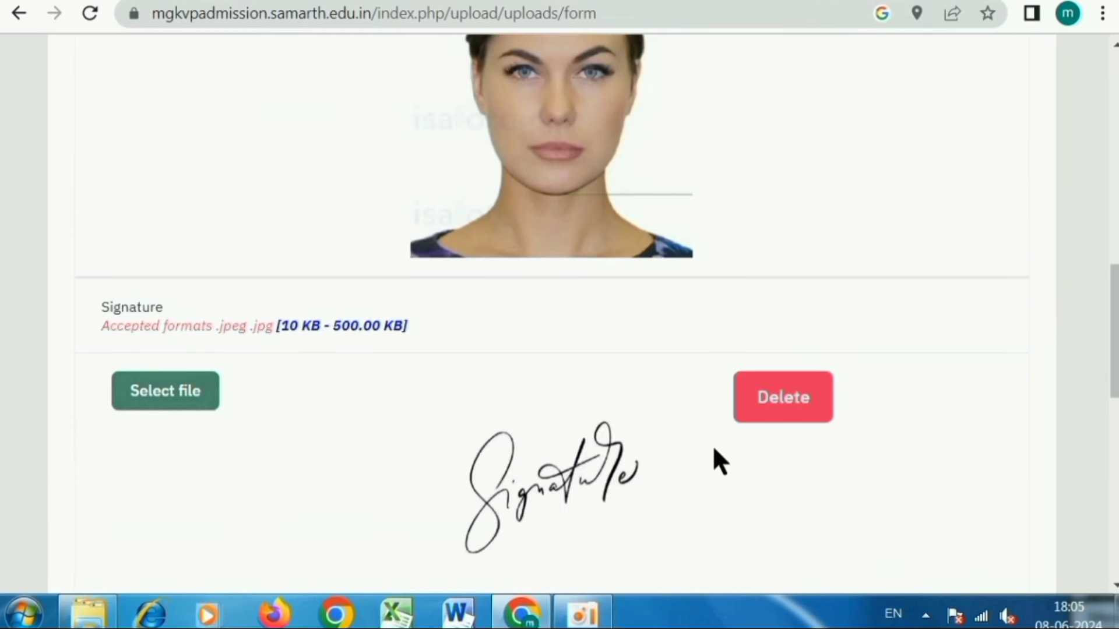
pyautogui.scroll(-5, 714, 449)
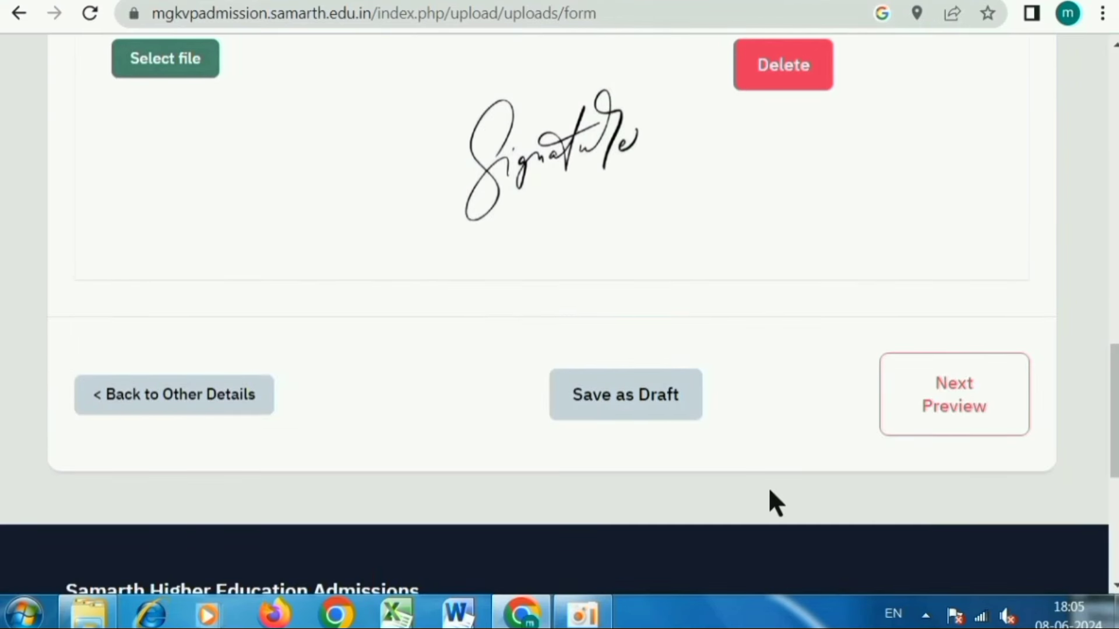
# - Open the final preview and verify photo and signature both show Uploaded
pyautogui.click(961, 411)
pyautogui.scroll(-2, 784, 380)
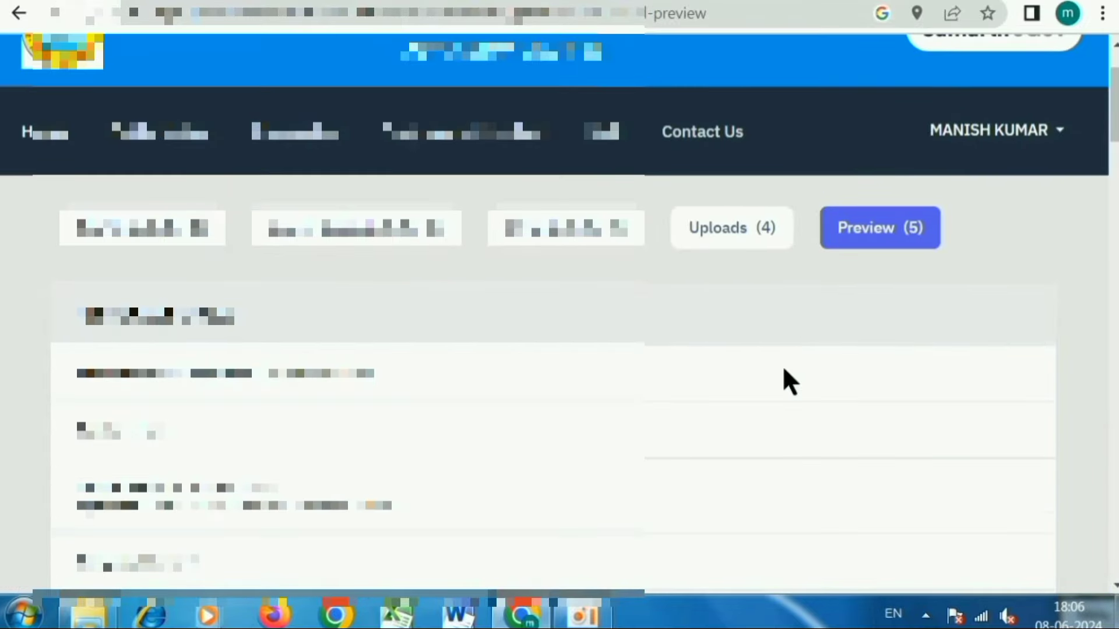
pyautogui.scroll(-10, 783, 371)
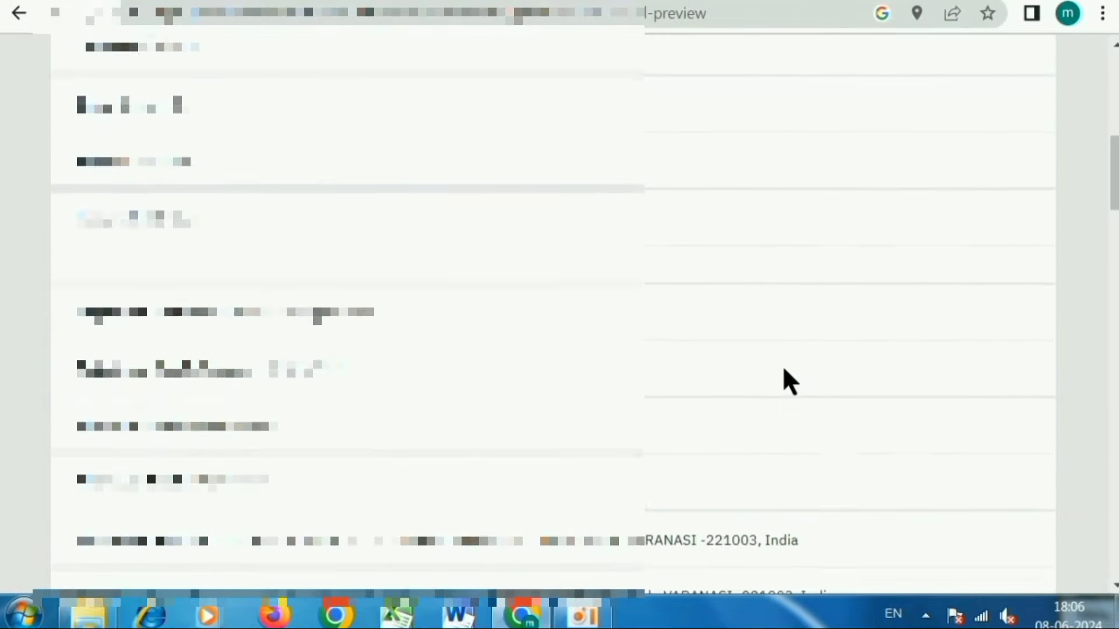
pyautogui.scroll(-12, 784, 371)
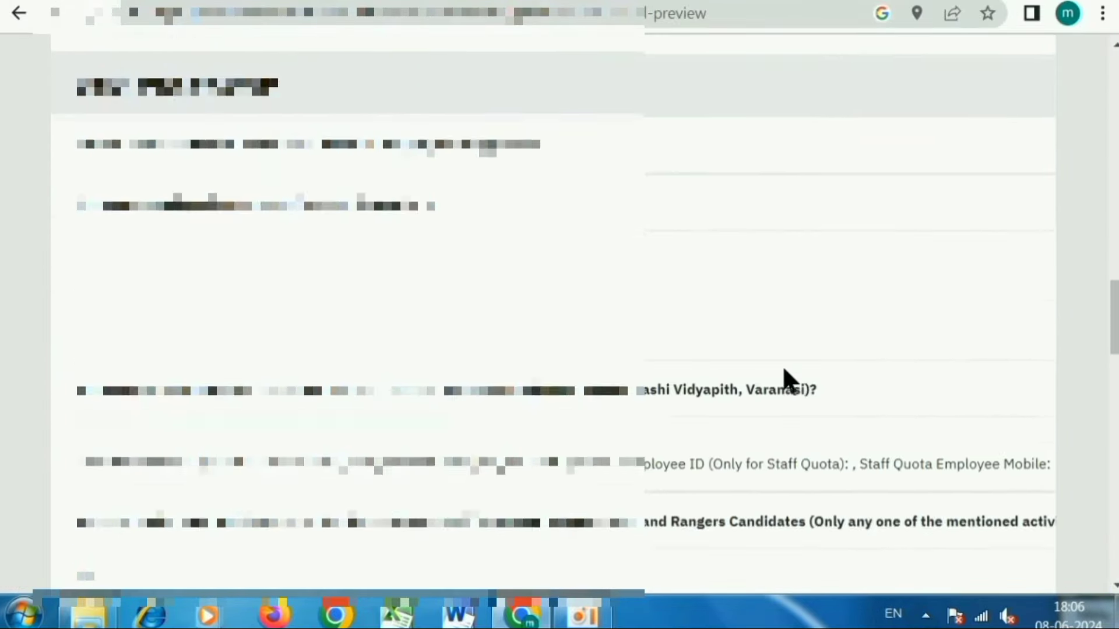
pyautogui.scroll(-10, 784, 380)
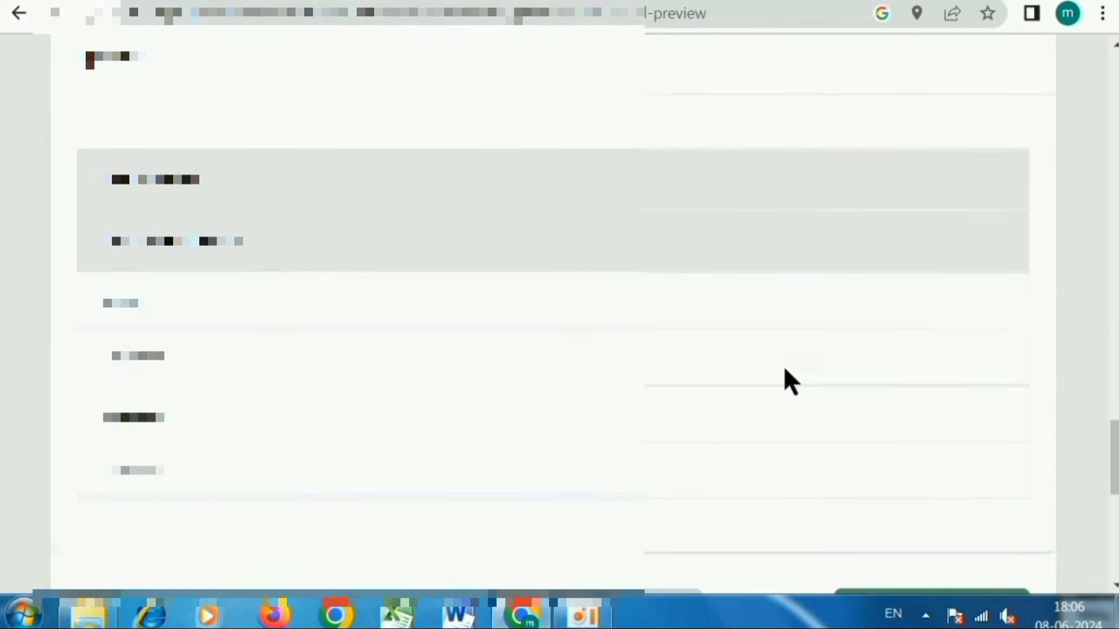
pyautogui.scroll(-2, 638, 298)
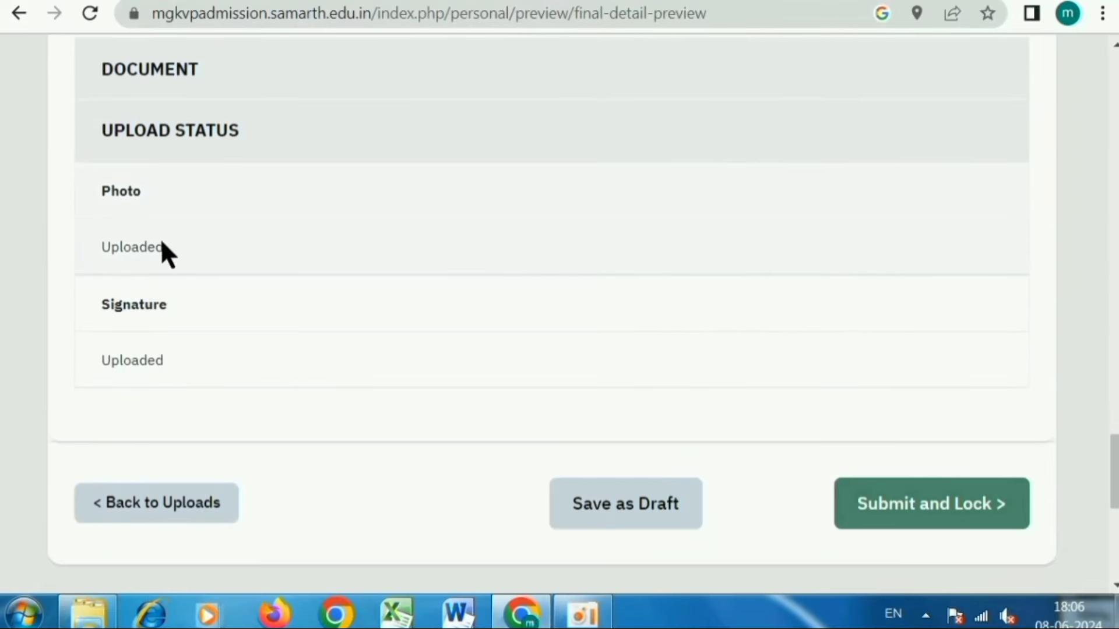
pyautogui.moveTo(111, 247); pyautogui.dragTo(175, 245)
pyautogui.moveTo(111, 360); pyautogui.dragTo(164, 365)
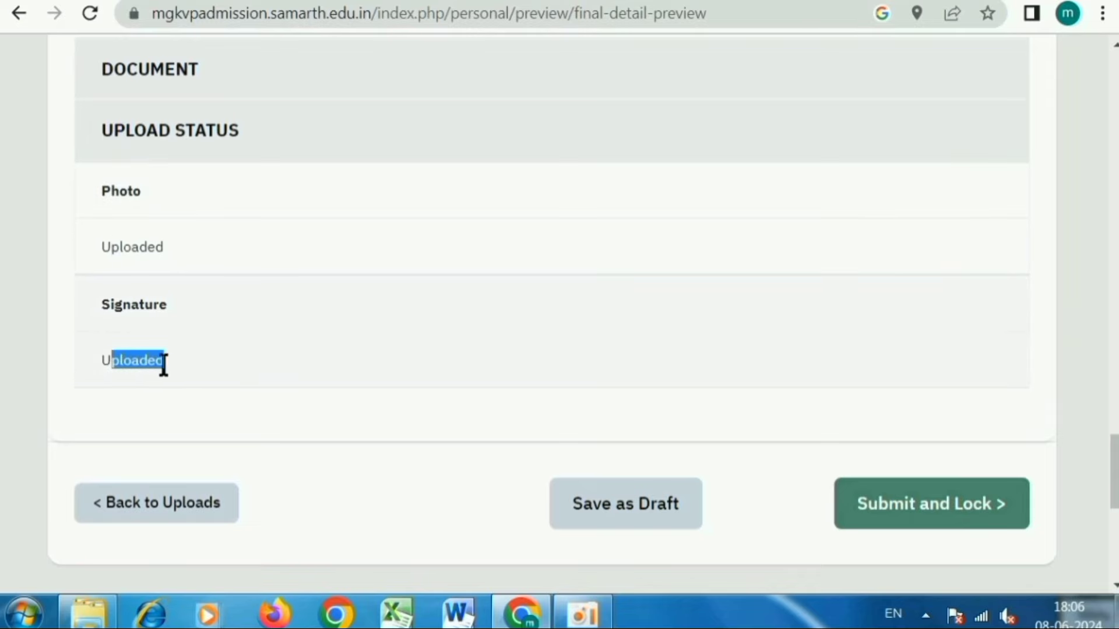
pyautogui.click(211, 366)
pyautogui.scroll(-4, 427, 366)
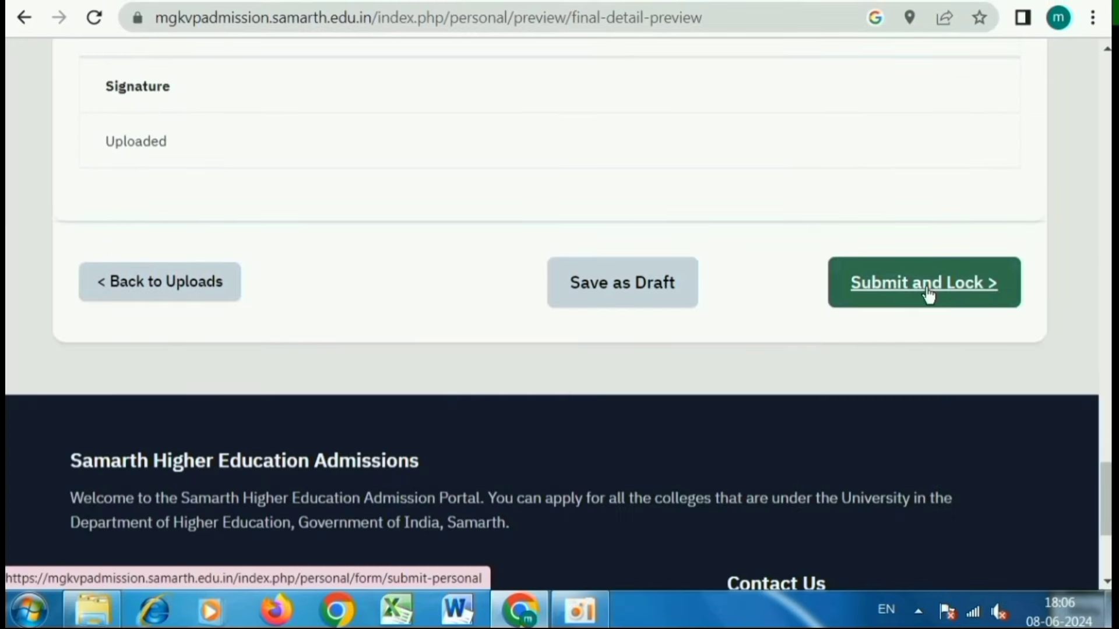
# - Start Submit and Lock and accept the declaration checkbox
pyautogui.click(936, 293)
pyautogui.moveTo(231, 289); pyautogui.dragTo(189, 290)
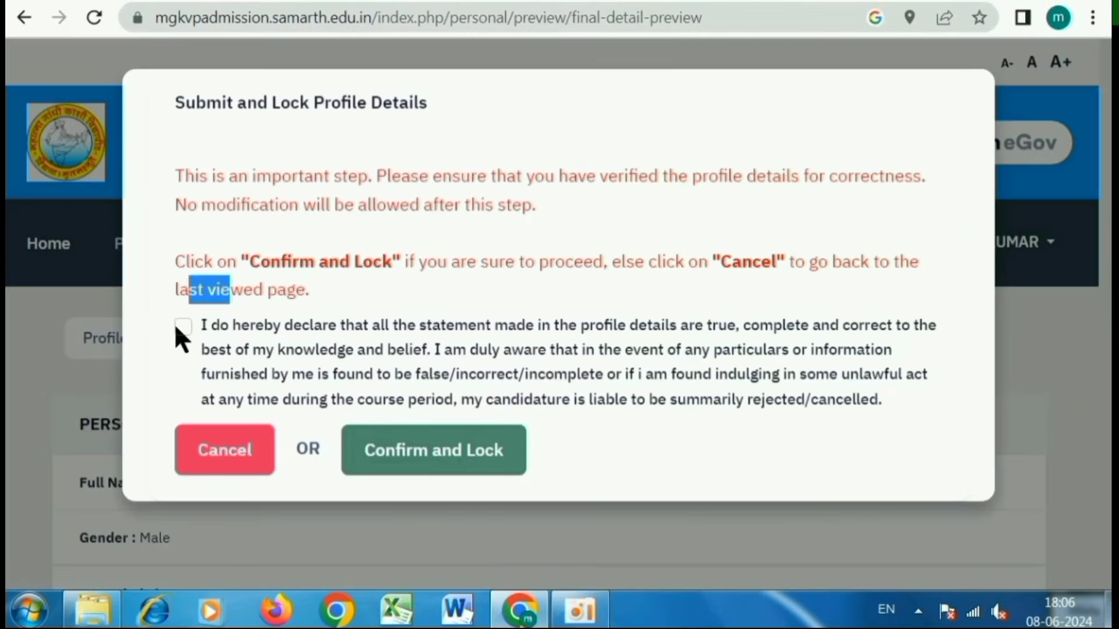
pyautogui.click(178, 326)
# - Confirm and lock the profile submission
pyautogui.click(446, 465)
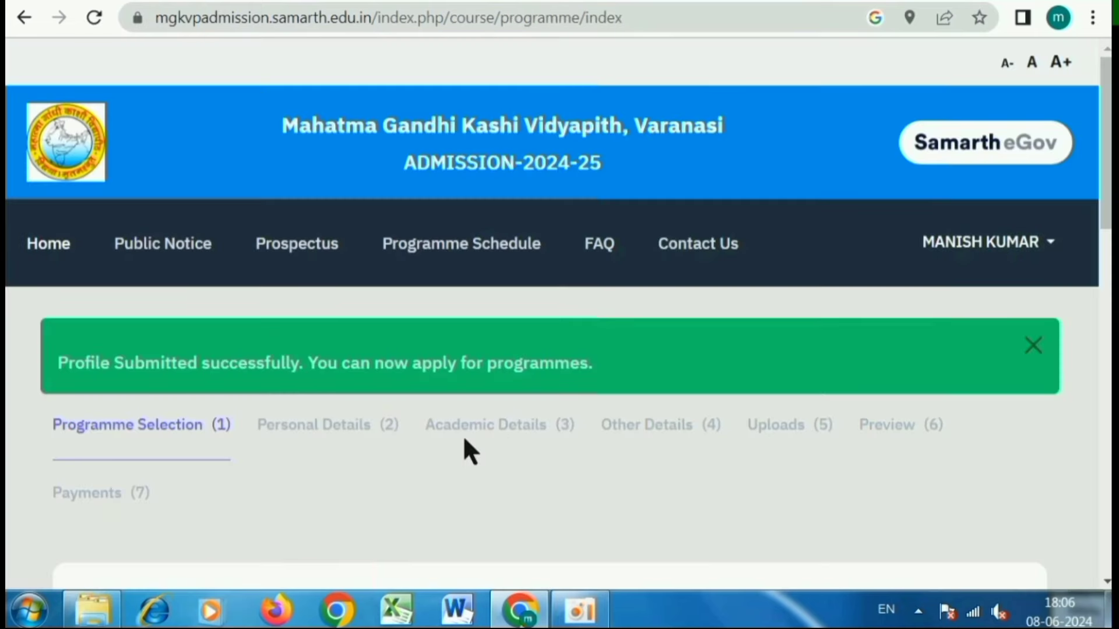
pyautogui.scroll(-2, 463, 446)
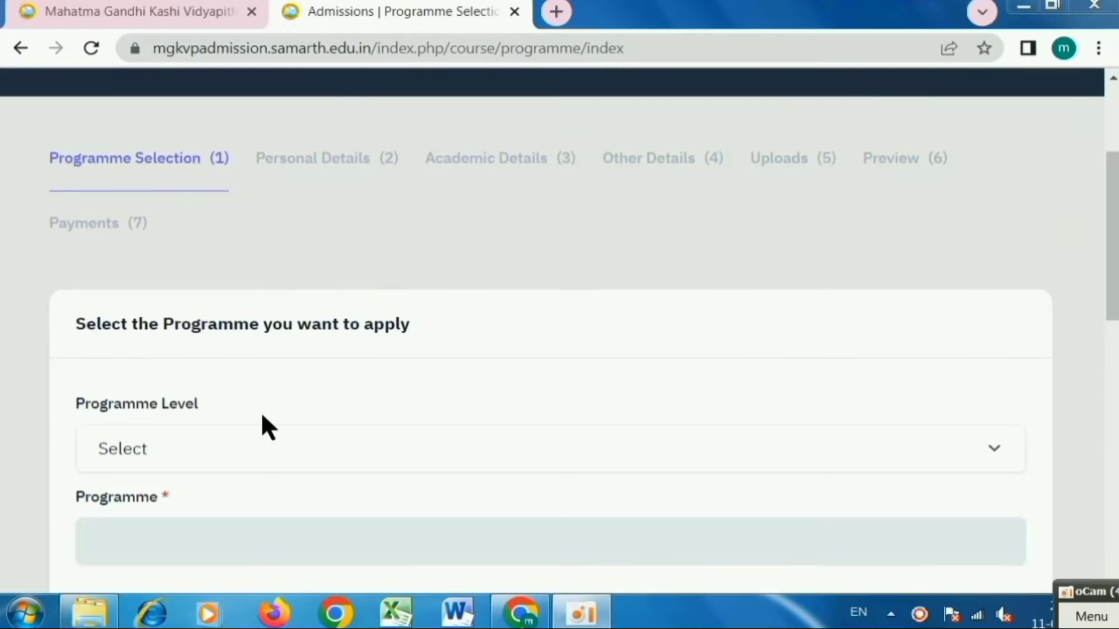
pyautogui.scroll(2, 699, 326)
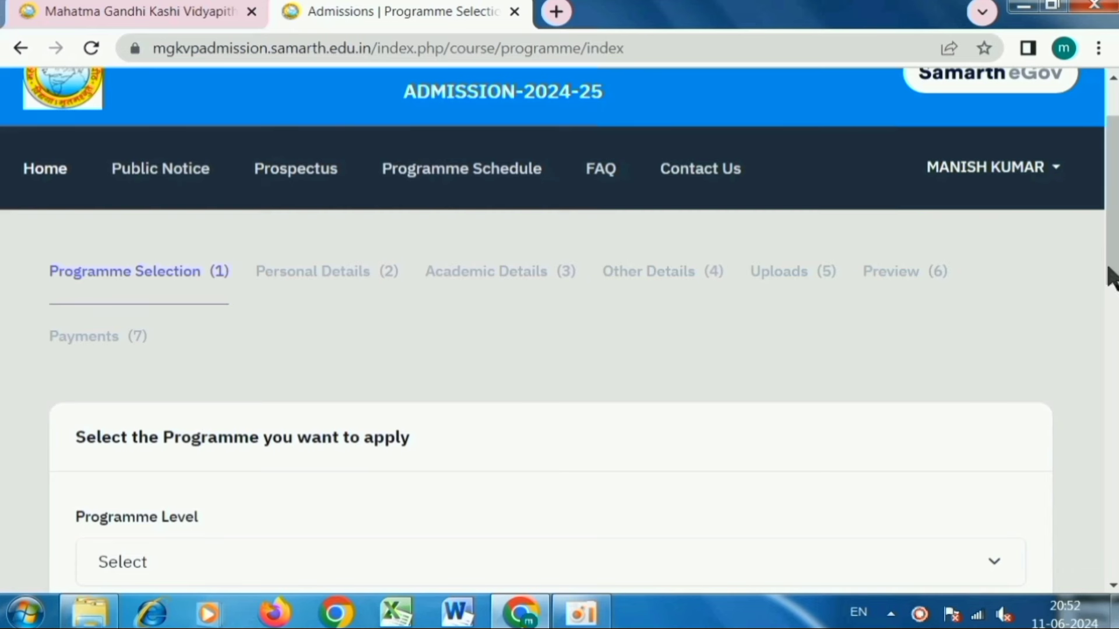
# - Set Programme Level to Master (Post-Graduation Programmes)
pyautogui.scroll(-4, 772, 286)
pyautogui.scroll(-2, 771, 286)
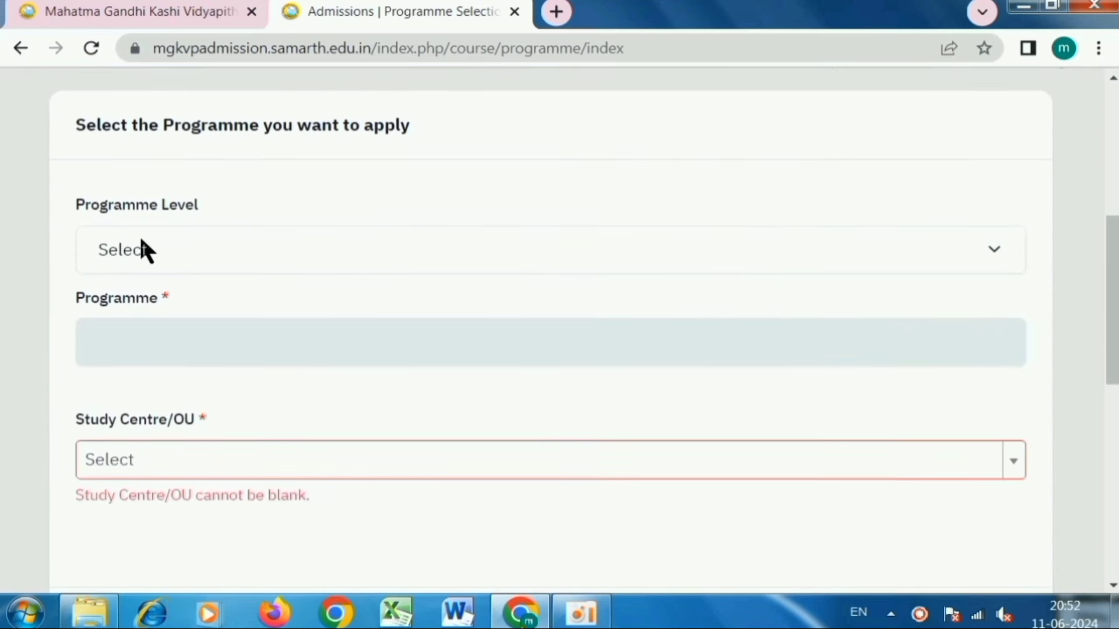
pyautogui.click(175, 256)
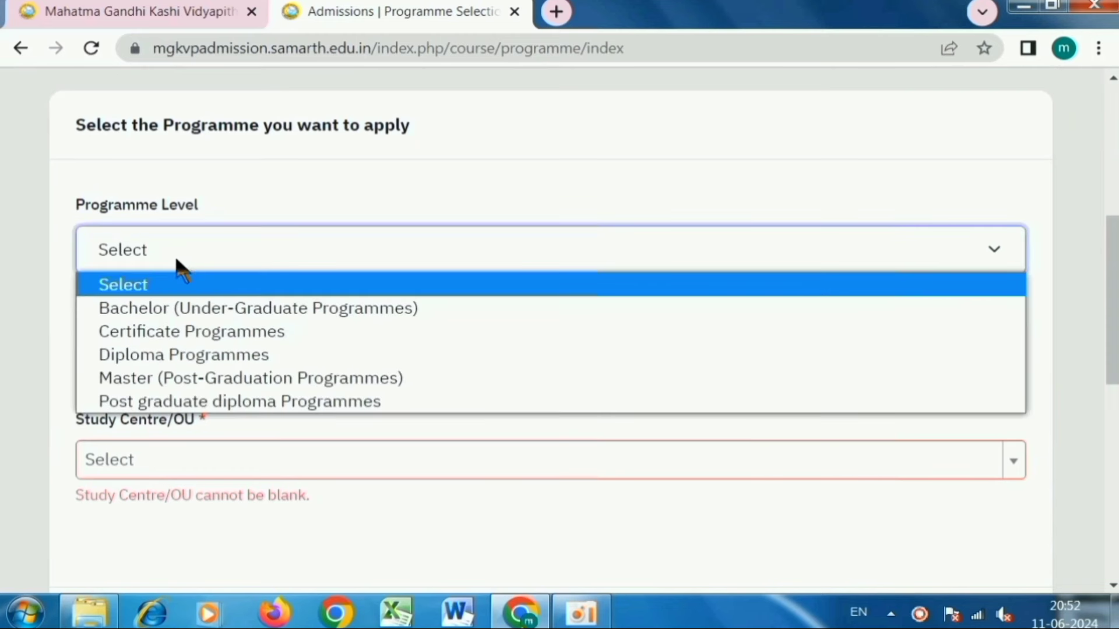
pyautogui.click(254, 382)
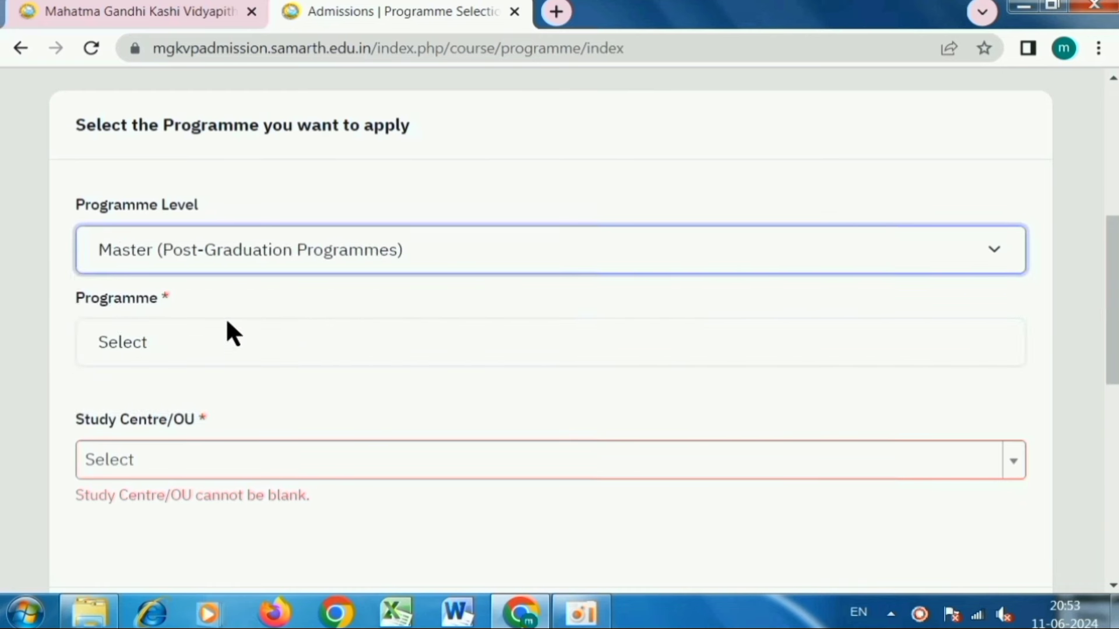
# - Select Master of Arts(Sociology) as the programme and dismiss the Windows prompt
pyautogui.click(139, 339)
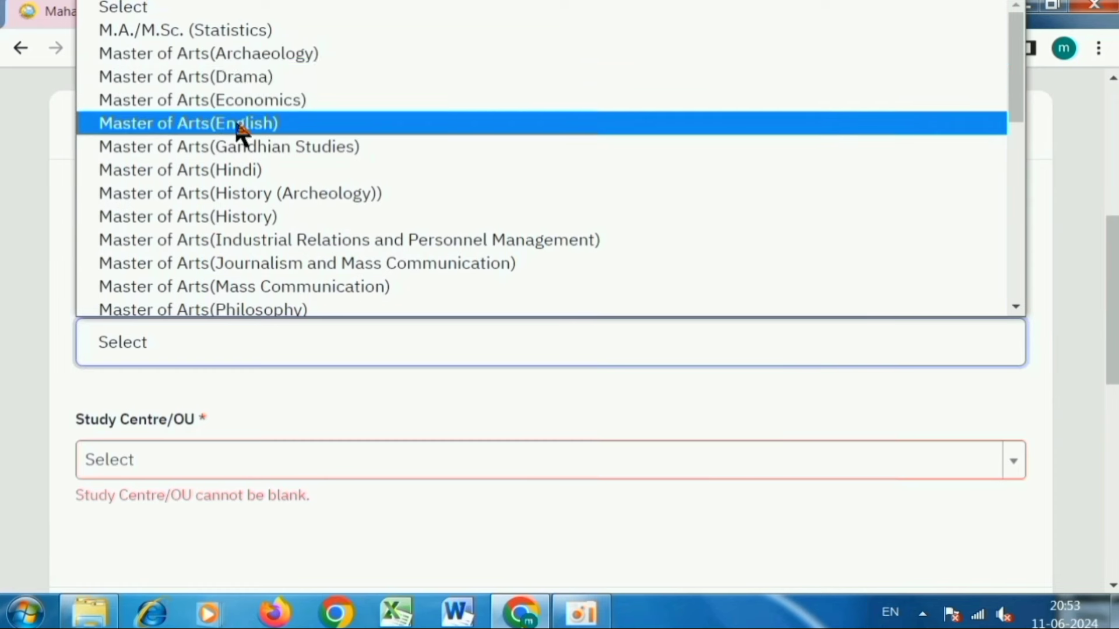
pyautogui.scroll(-3, 224, 214)
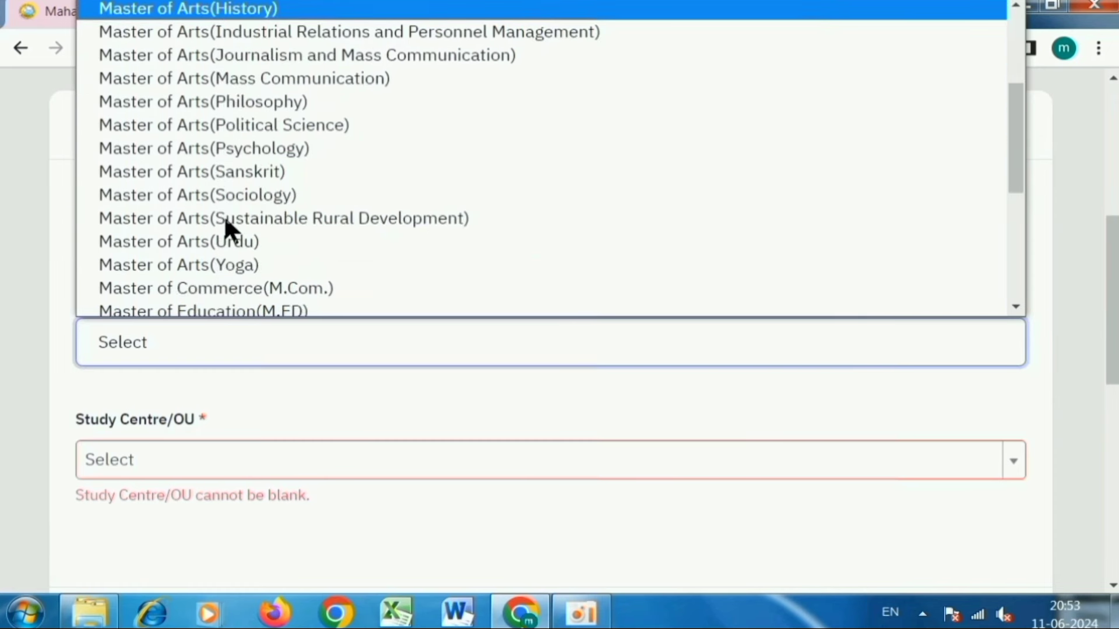
pyautogui.scroll(-3, 227, 207)
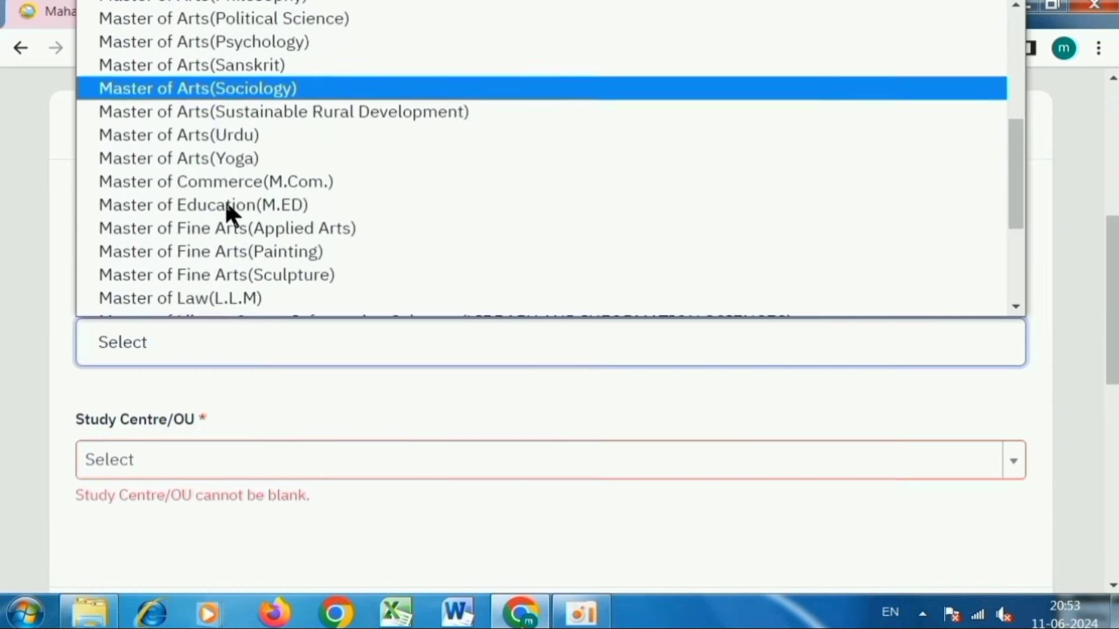
pyautogui.scroll(-2, 271, 229)
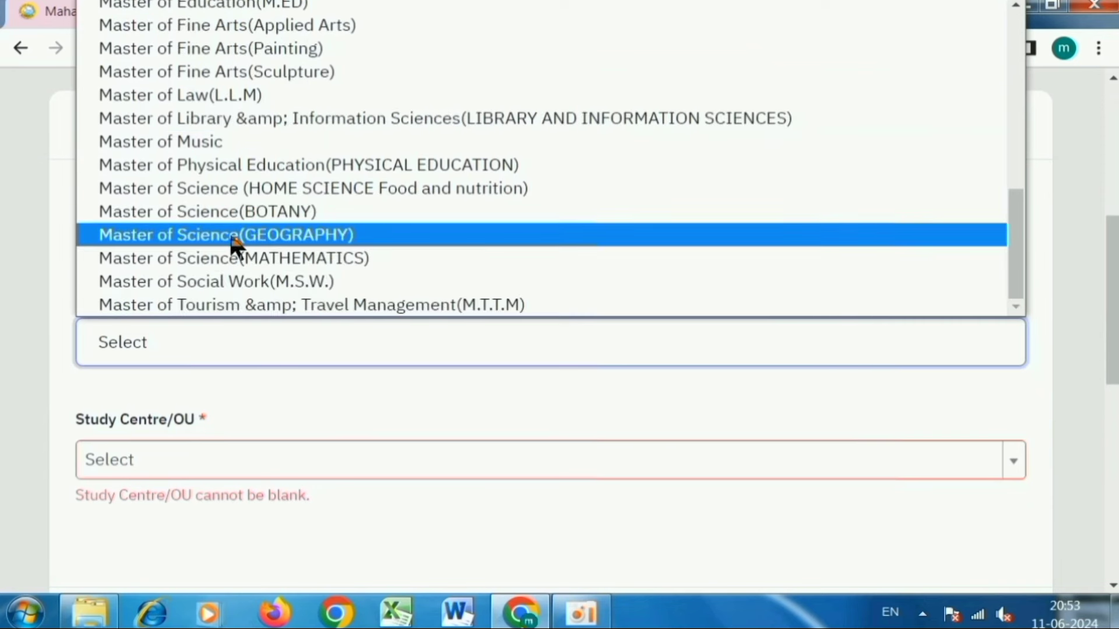
pyautogui.scroll(3, 232, 242)
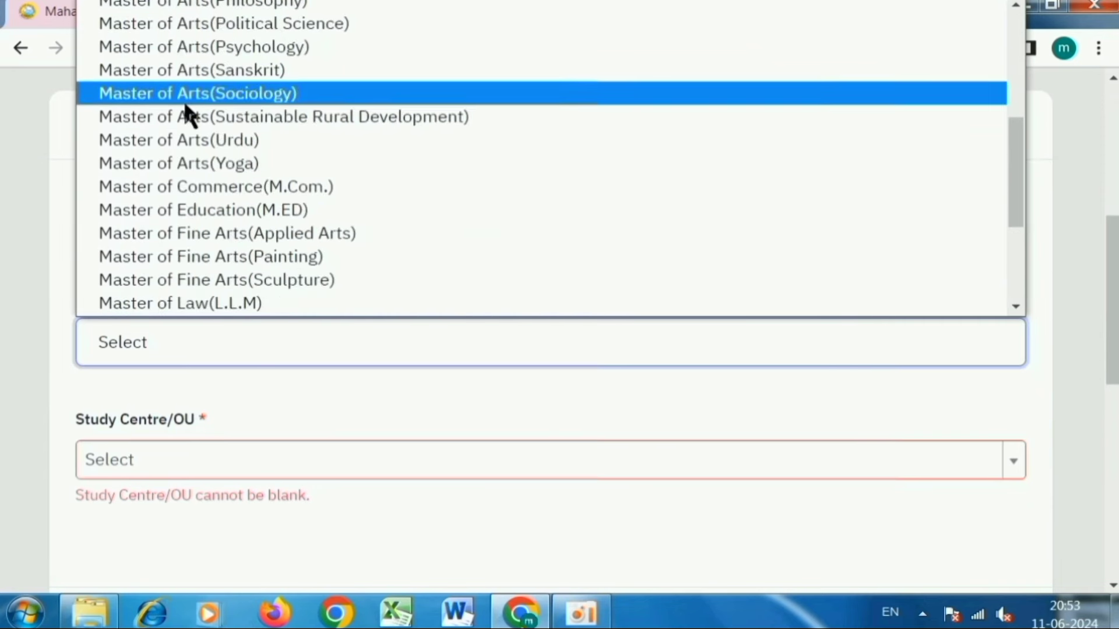
pyautogui.click(274, 94)
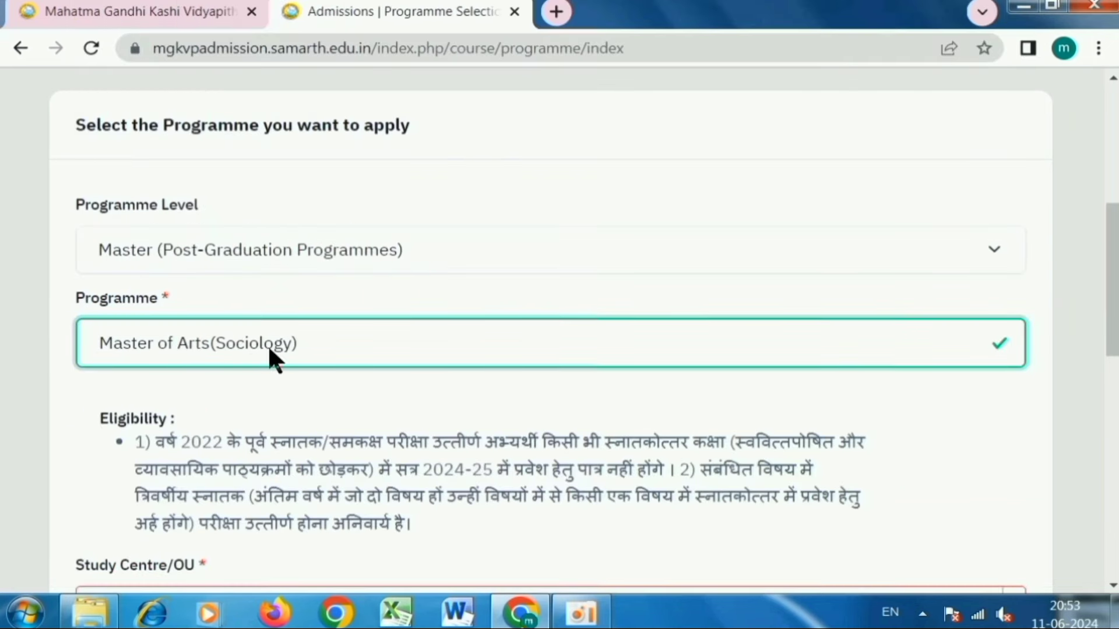
pyautogui.scroll(-3, 269, 349)
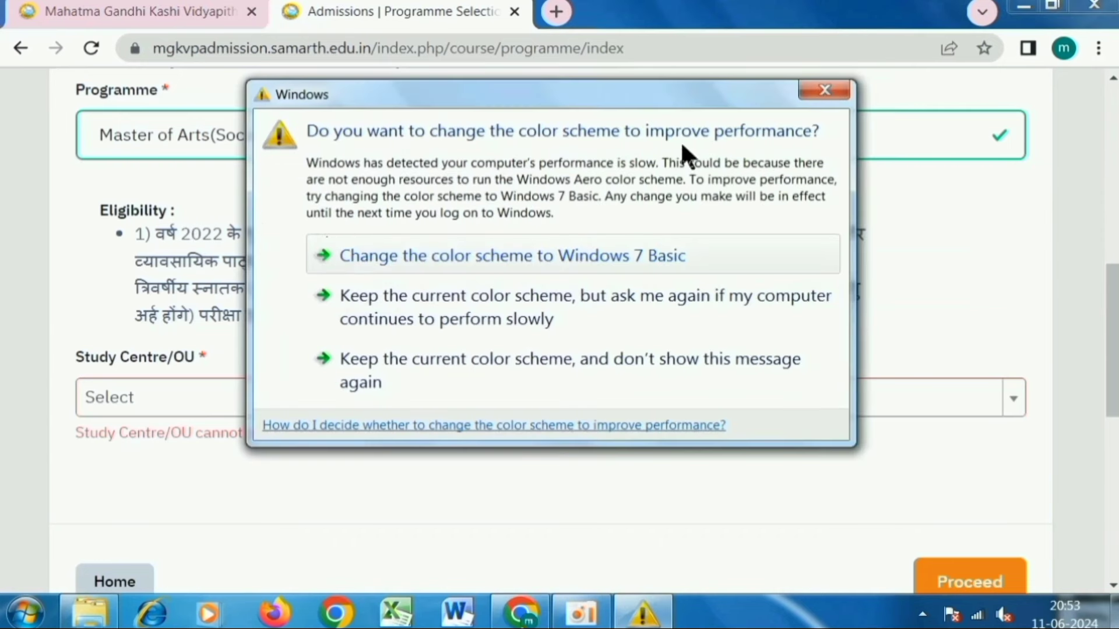
pyautogui.click(829, 95)
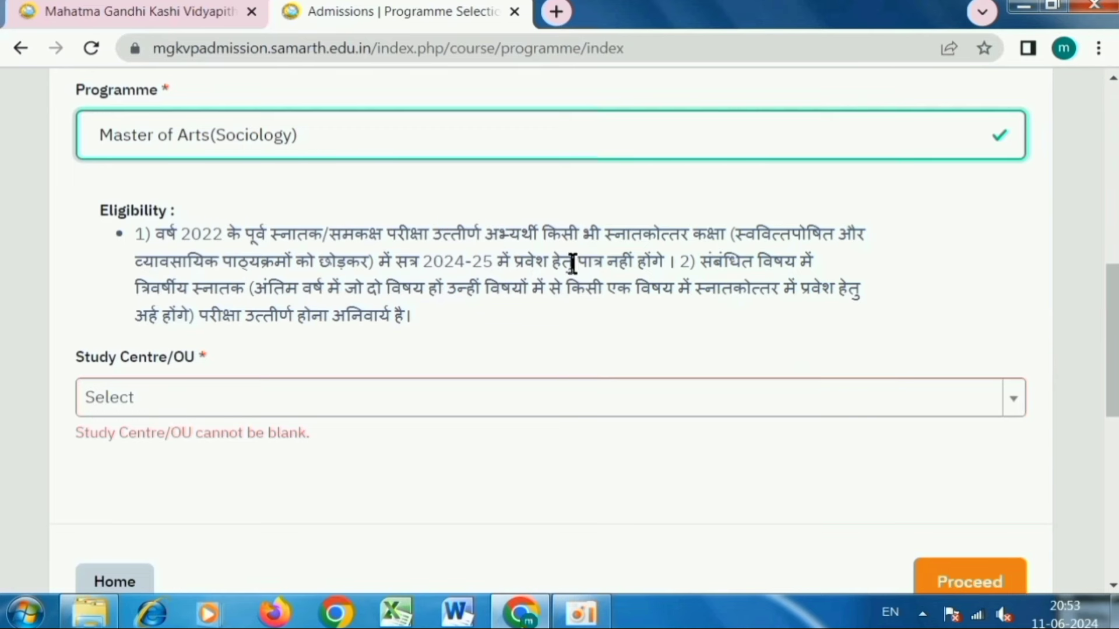
# - Pick the UF0200 Department of Sociology study centre and proceed
pyautogui.scroll(-2, 142, 302)
pyautogui.click(142, 292)
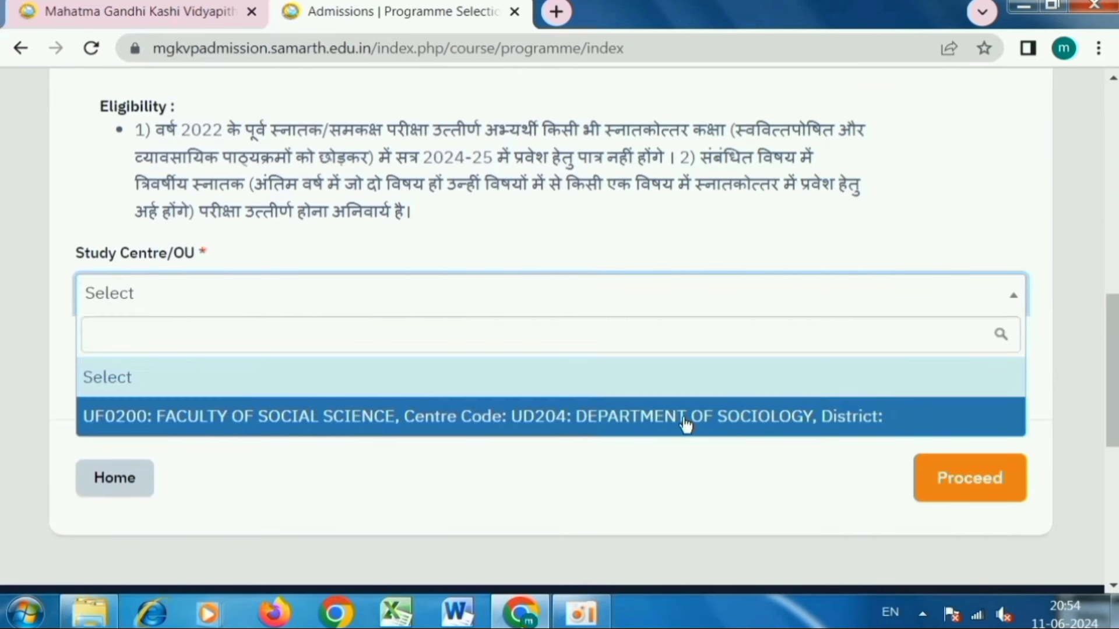
pyautogui.click(371, 418)
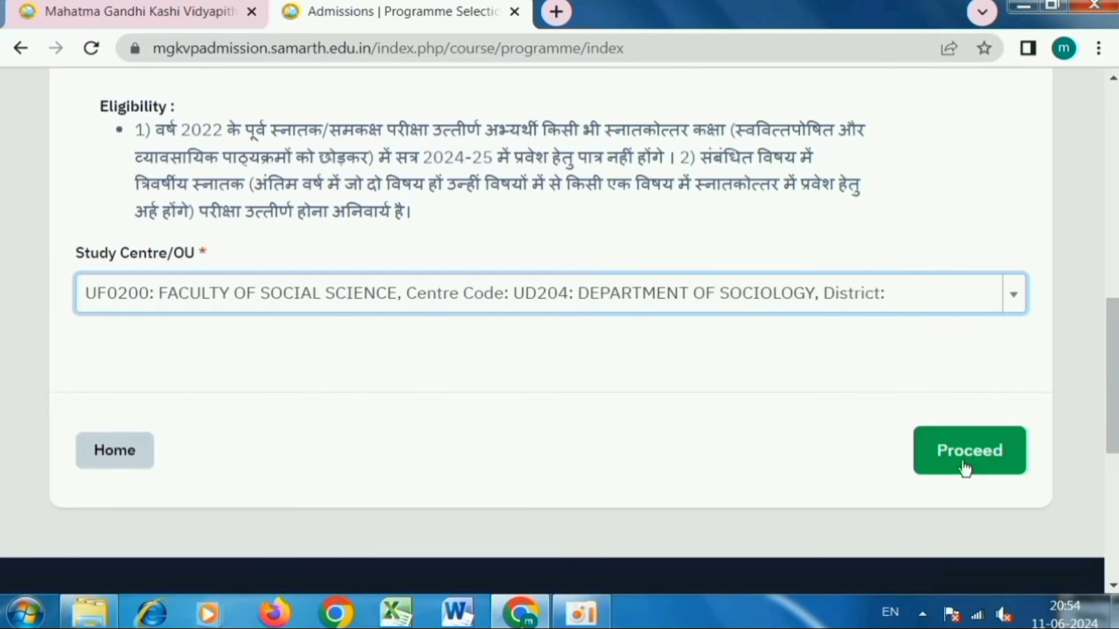
pyautogui.click(963, 466)
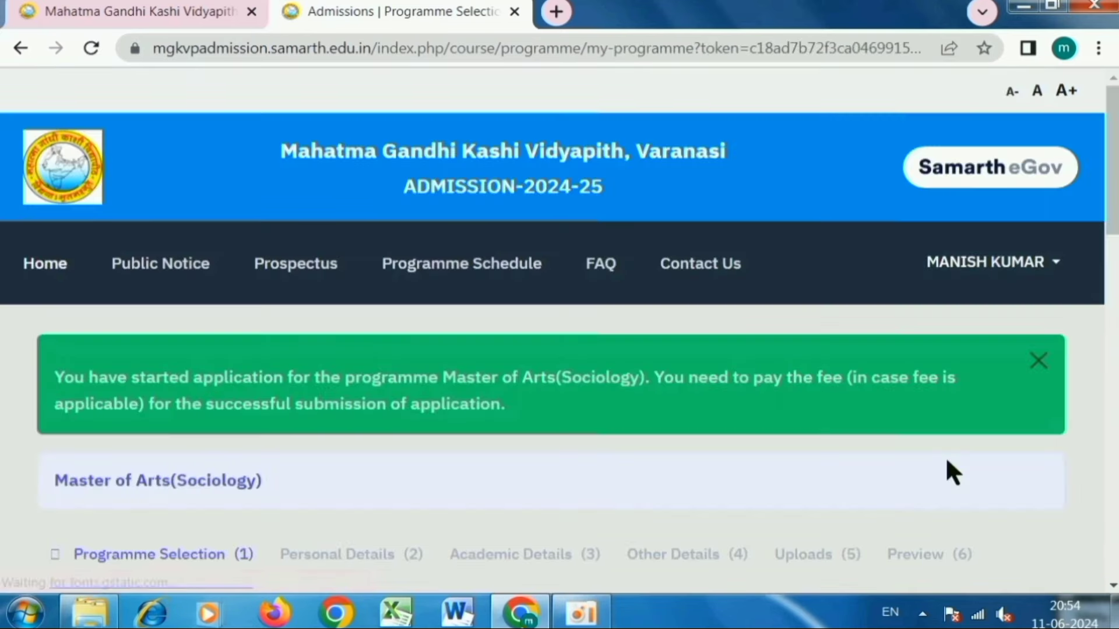
# - Review the Master of Arts(Sociology) summary (Department of Sociology, Not Paid / Not Submitted), then proceed to Personal Details
pyautogui.scroll(-2, 826, 380)
pyautogui.scroll(-7, 826, 380)
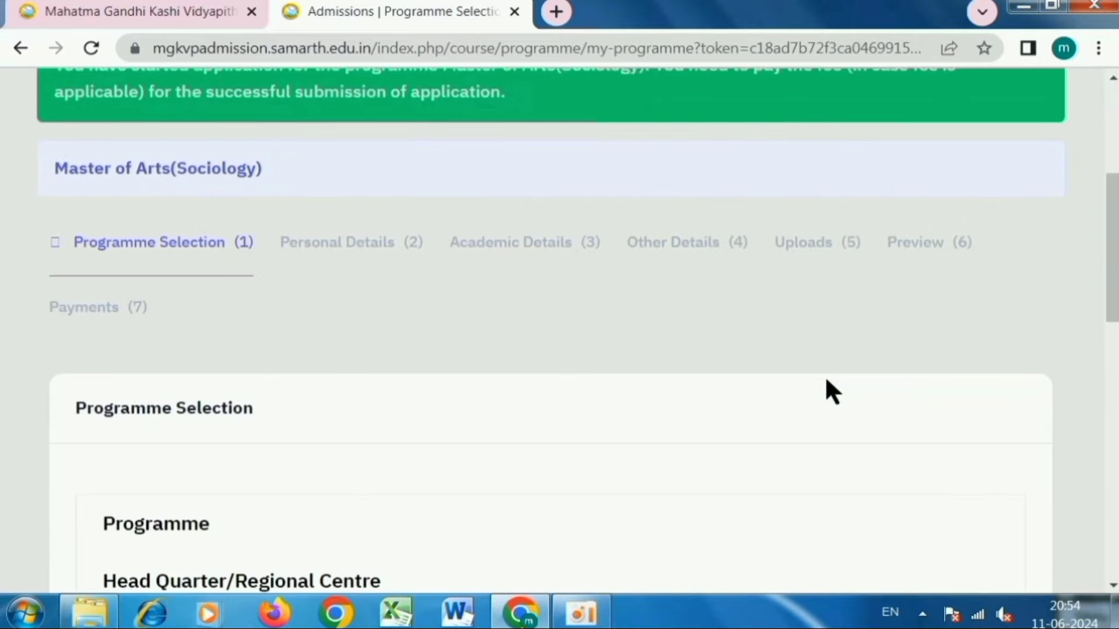
pyautogui.scroll(-2, 831, 389)
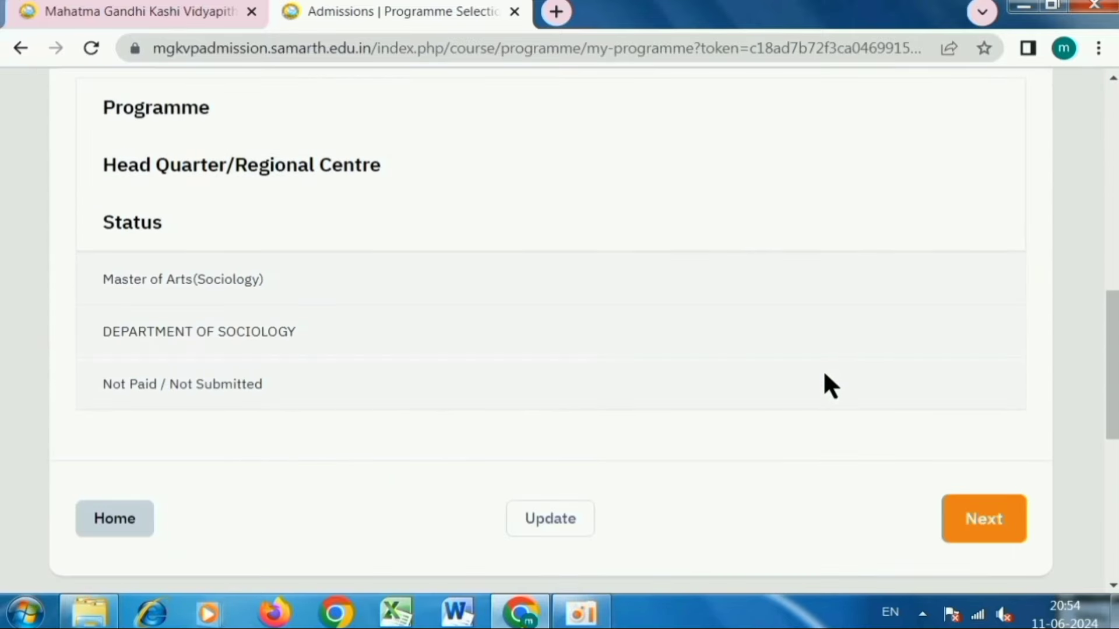
pyautogui.moveTo(111, 276); pyautogui.dragTo(262, 279)
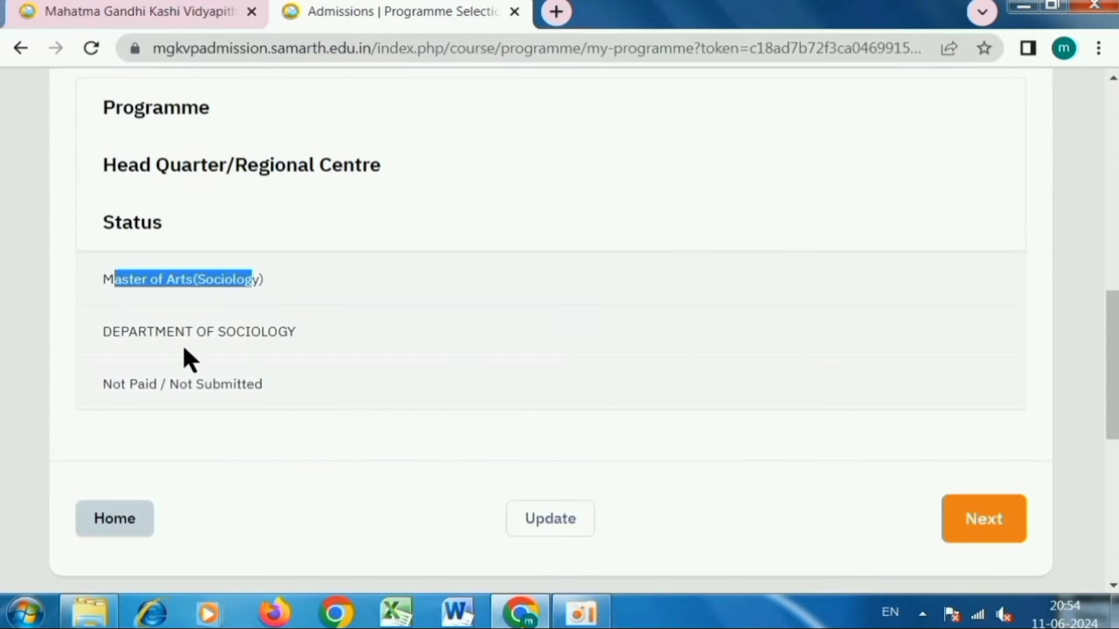
pyautogui.moveTo(138, 332); pyautogui.dragTo(254, 336)
pyautogui.moveTo(122, 385); pyautogui.dragTo(260, 386)
pyautogui.click(180, 453)
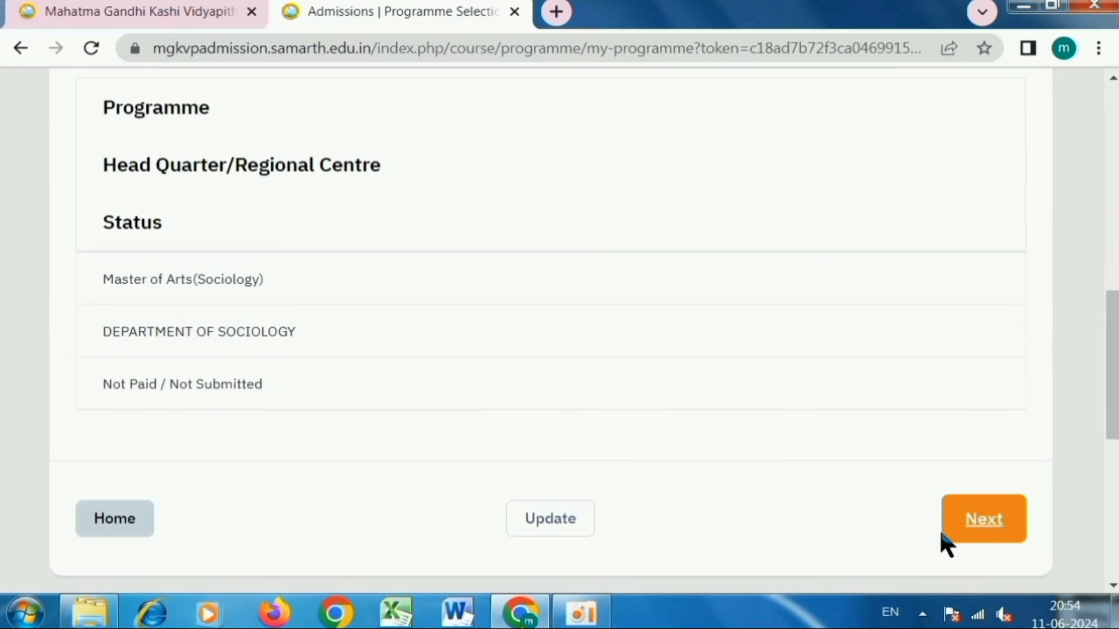
pyautogui.click(994, 523)
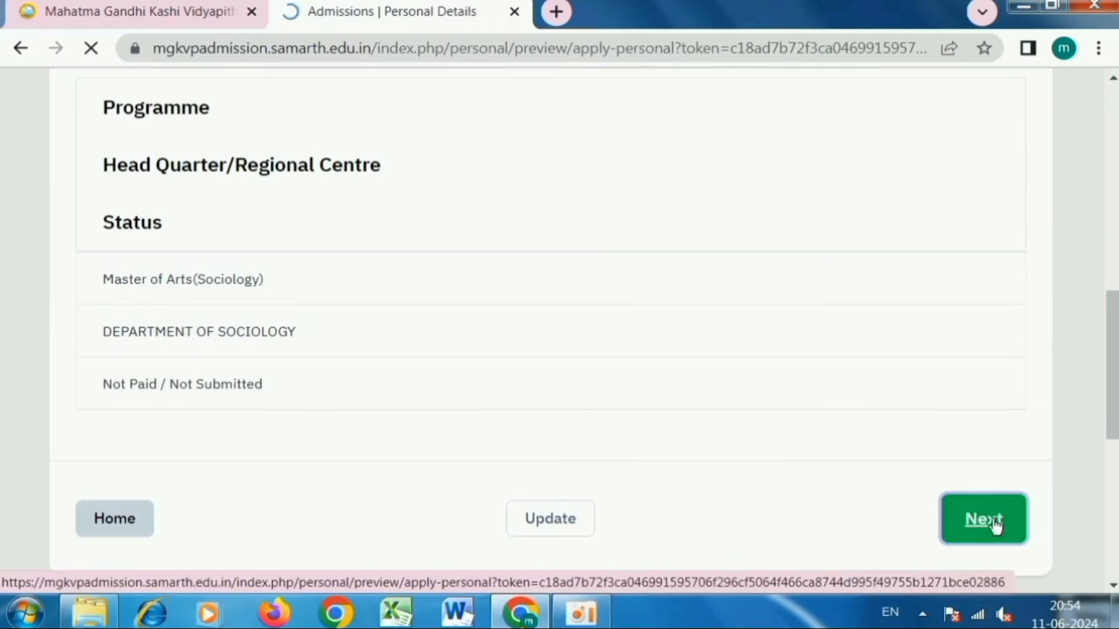
pyautogui.scroll(-5, 568, 449)
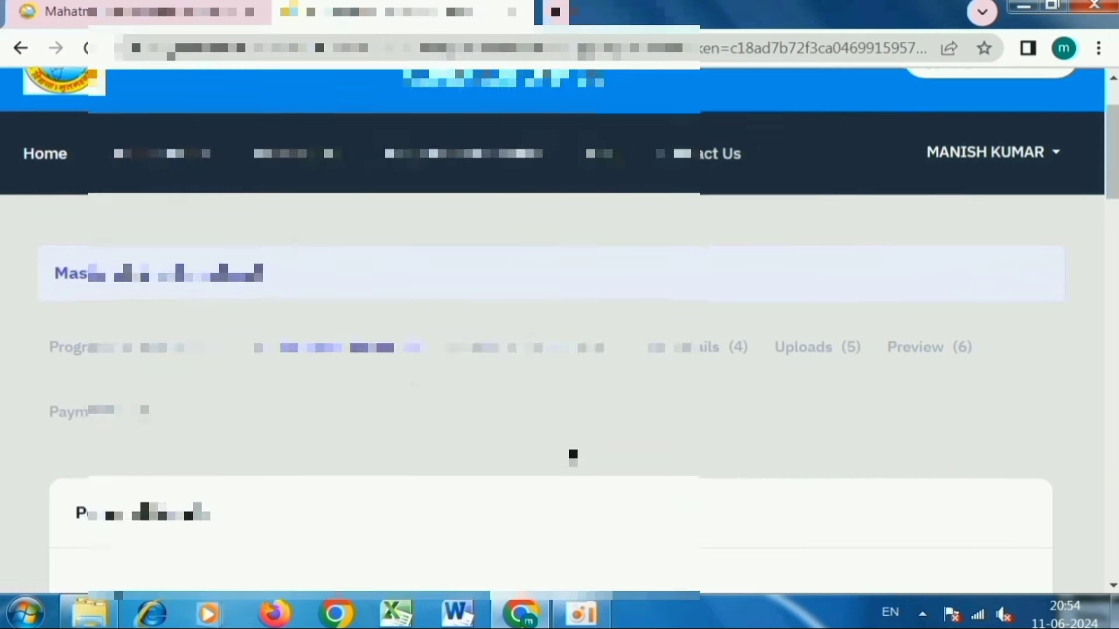
pyautogui.scroll(-3, 573, 454)
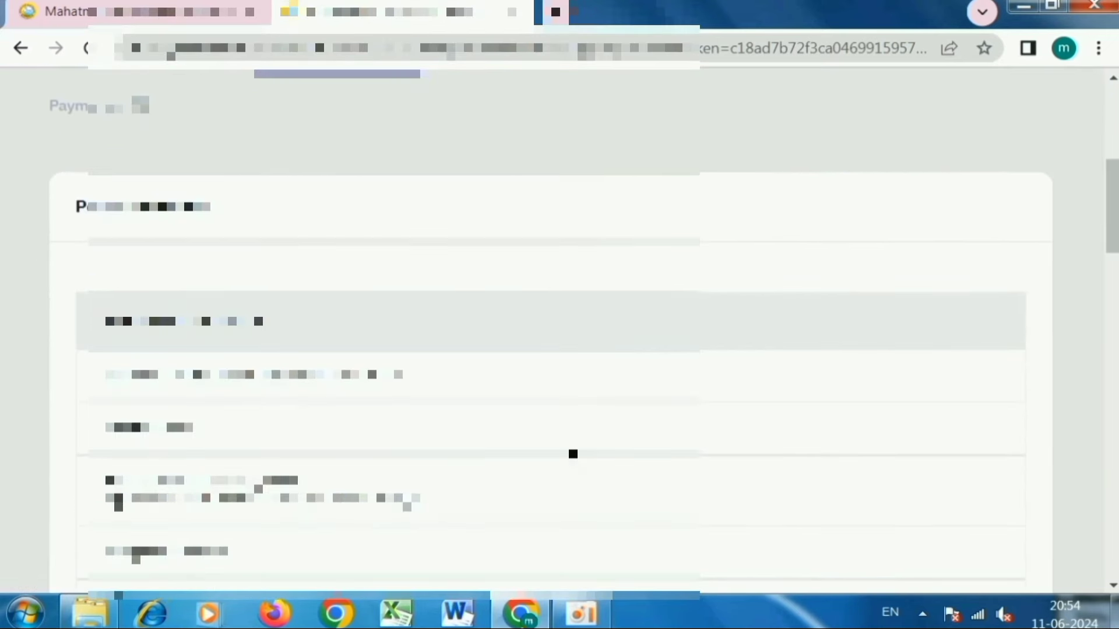
pyautogui.scroll(-10, 573, 454)
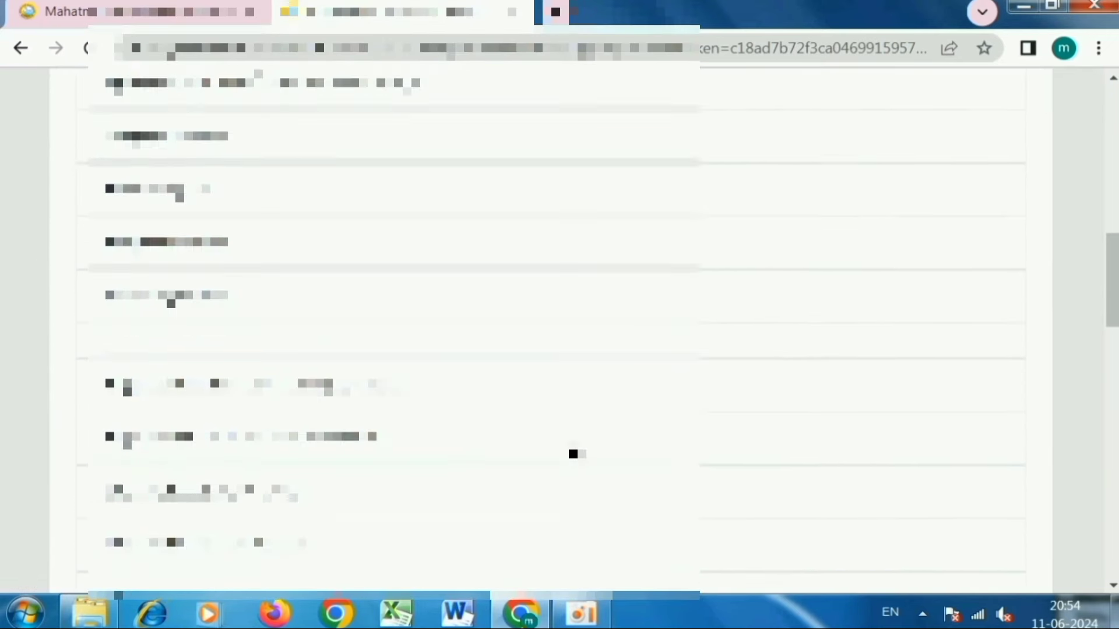
pyautogui.scroll(-12, 573, 454)
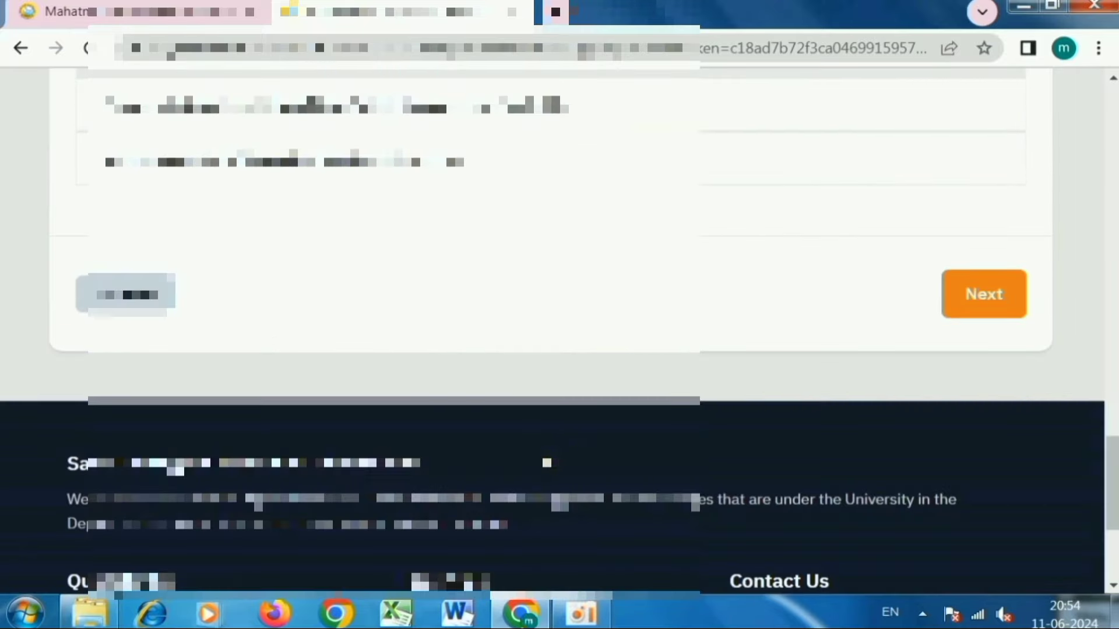
# - Move to Academic Details and select the first Applicable Eligibility Criteria option
pyautogui.click(986, 301)
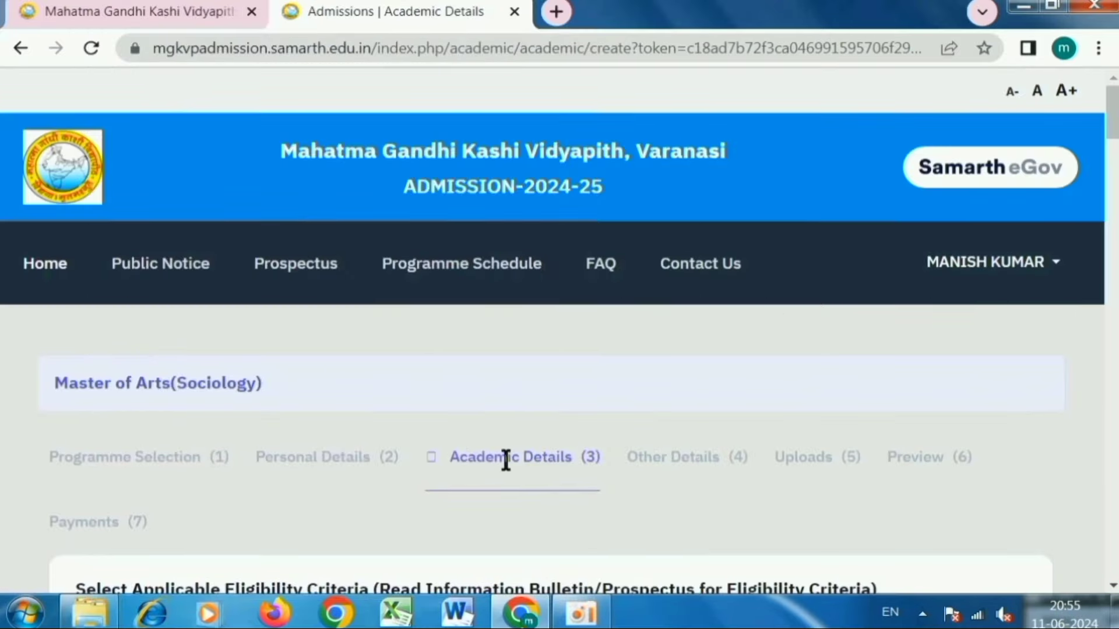
pyautogui.scroll(-3, 561, 455)
pyautogui.scroll(-3, 561, 443)
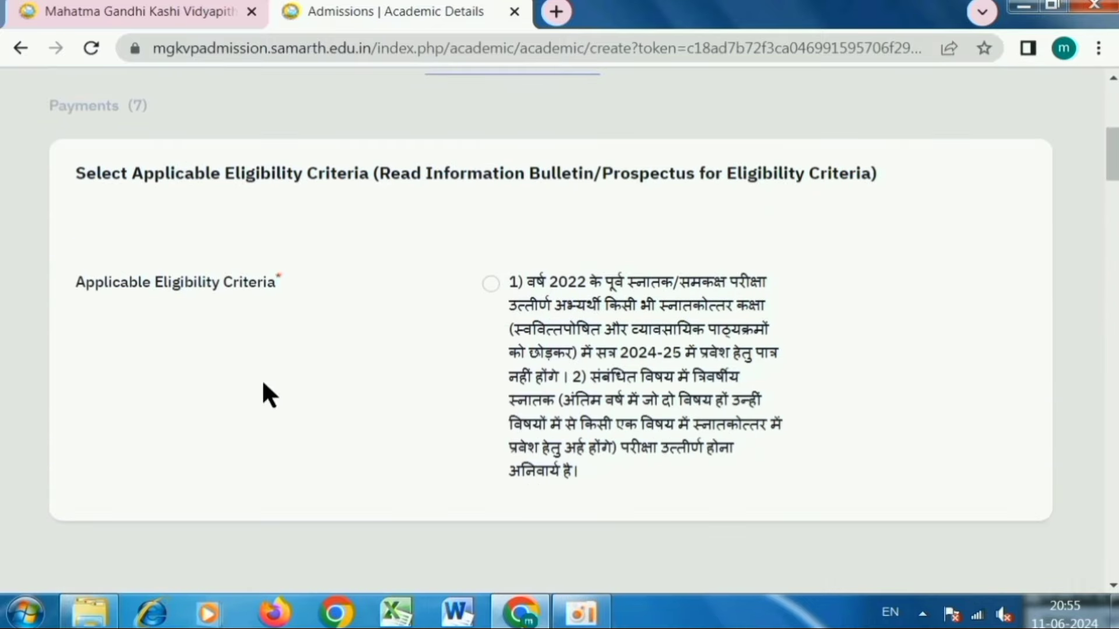
pyautogui.click(489, 283)
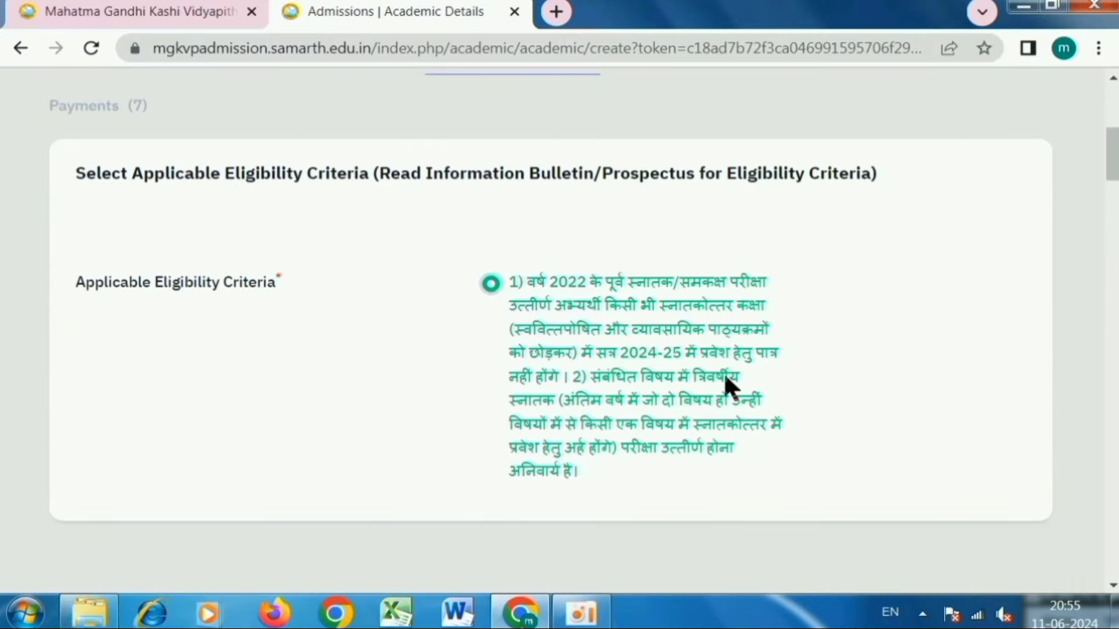
# - Set Class X Year of Passing to 2018 and Percentage to 75.00
pyautogui.scroll(-6, 666, 347)
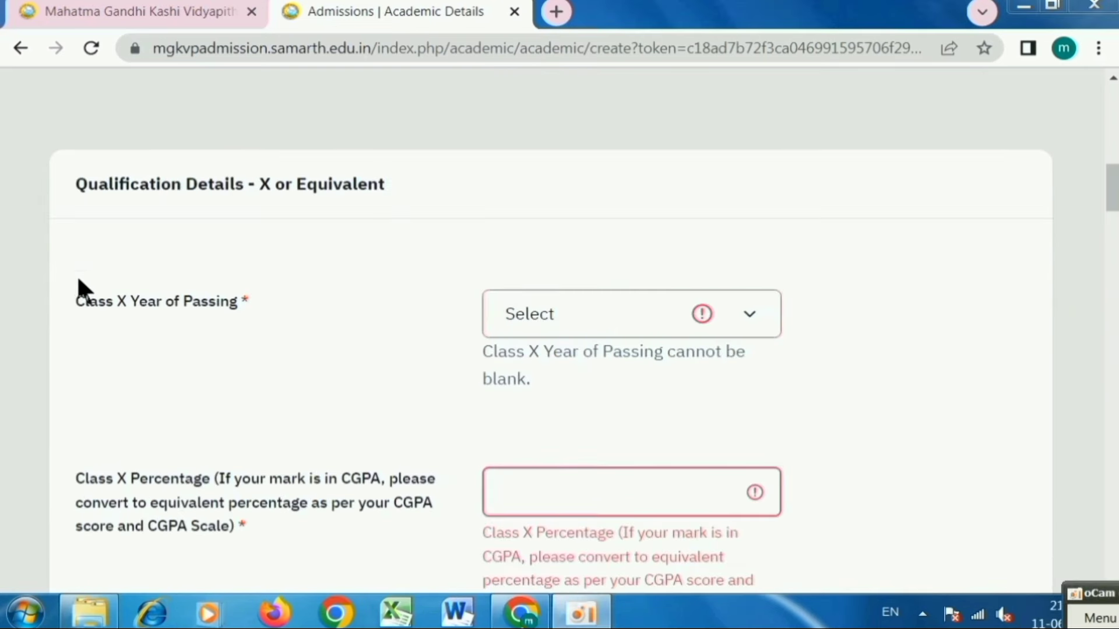
pyautogui.moveTo(82, 183); pyautogui.dragTo(386, 195)
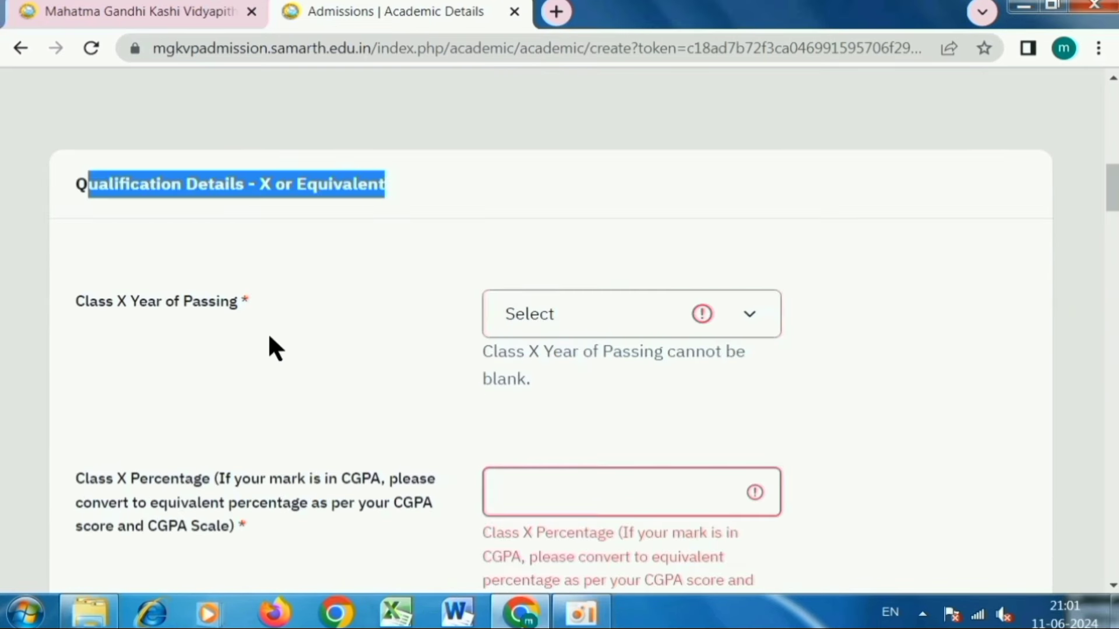
pyautogui.moveTo(90, 300); pyautogui.dragTo(225, 310)
pyautogui.click(568, 319)
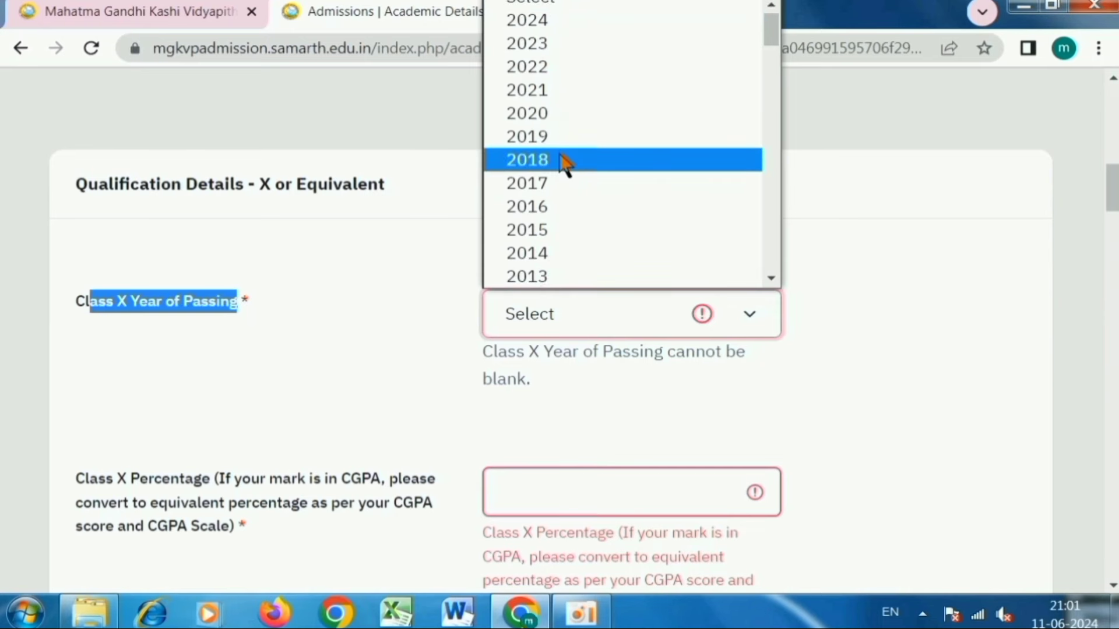
pyautogui.click(565, 163)
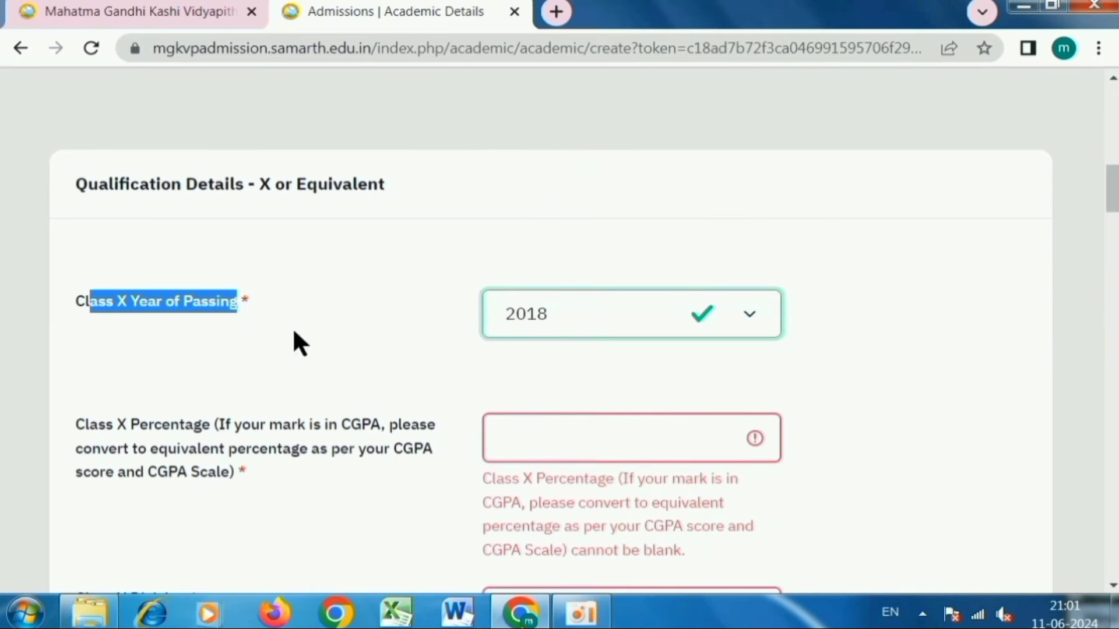
pyautogui.scroll(-2, 530, 378)
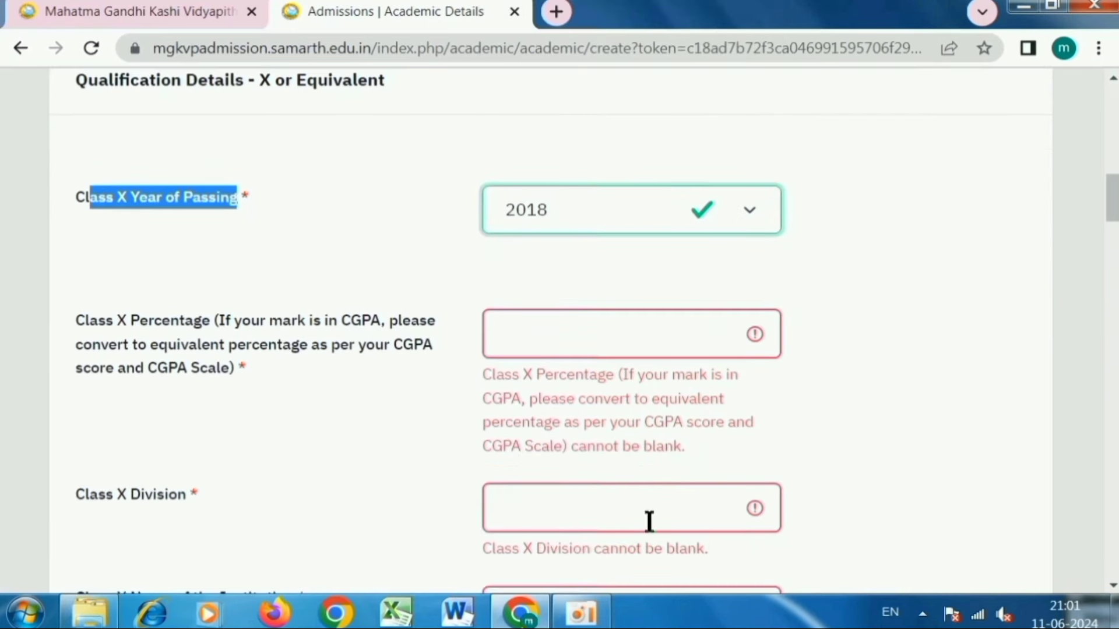
pyautogui.scroll(-2, 650, 518)
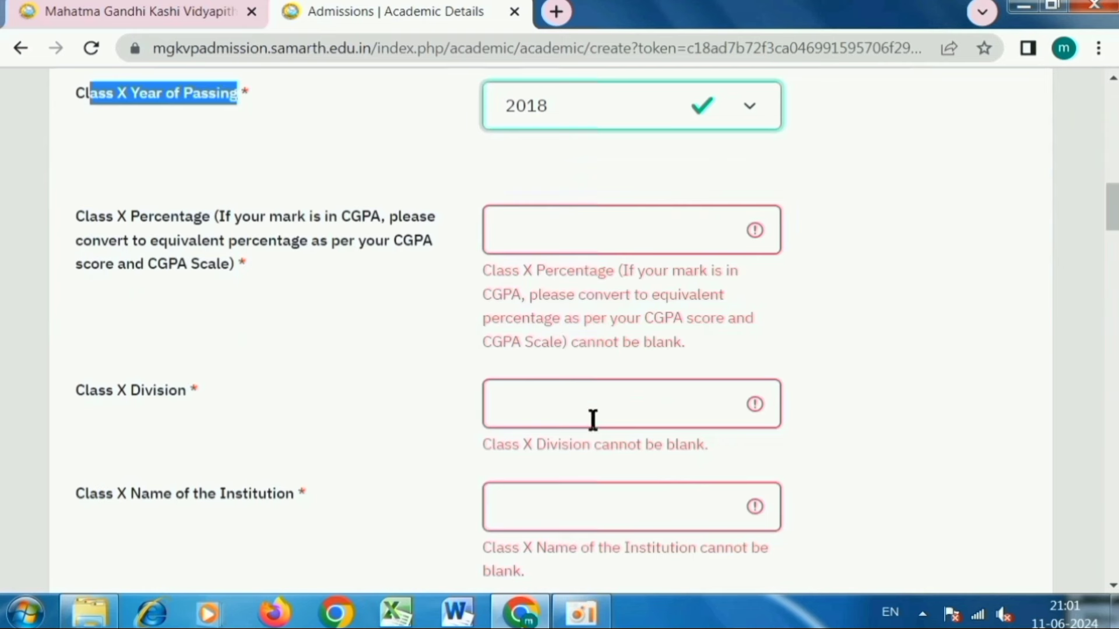
pyautogui.scroll(2, 592, 420)
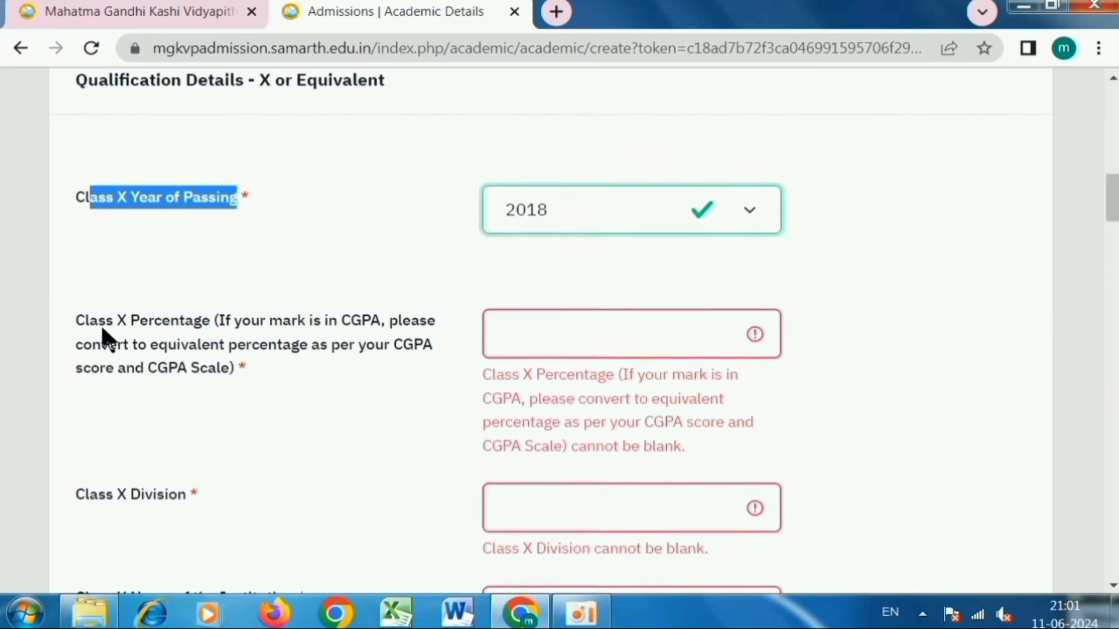
pyautogui.moveTo(82, 319); pyautogui.dragTo(297, 353)
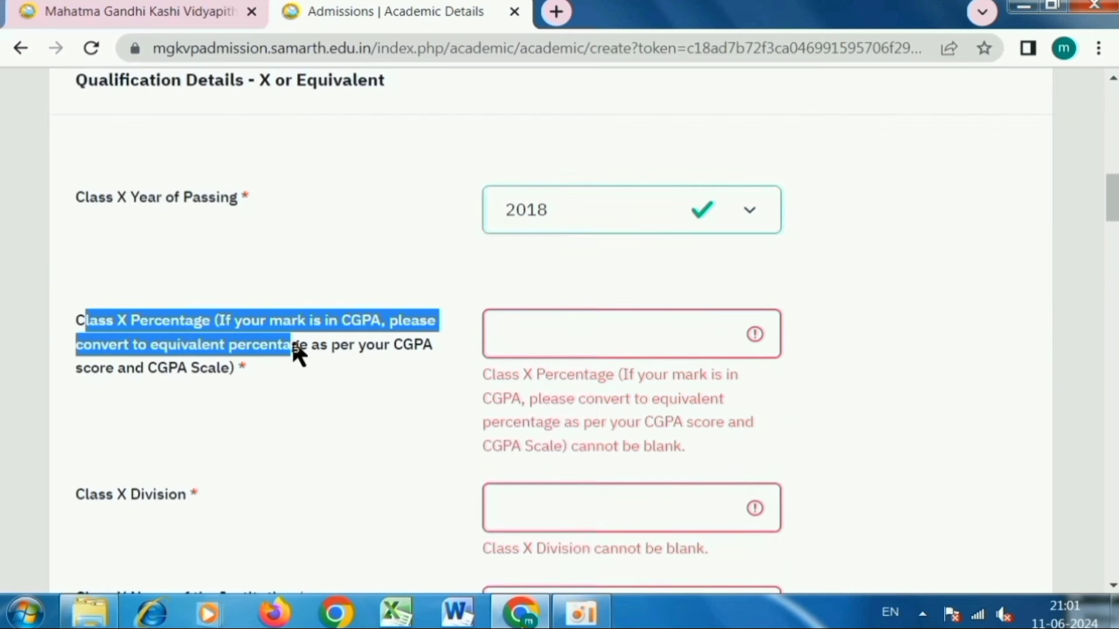
pyautogui.click(638, 338)
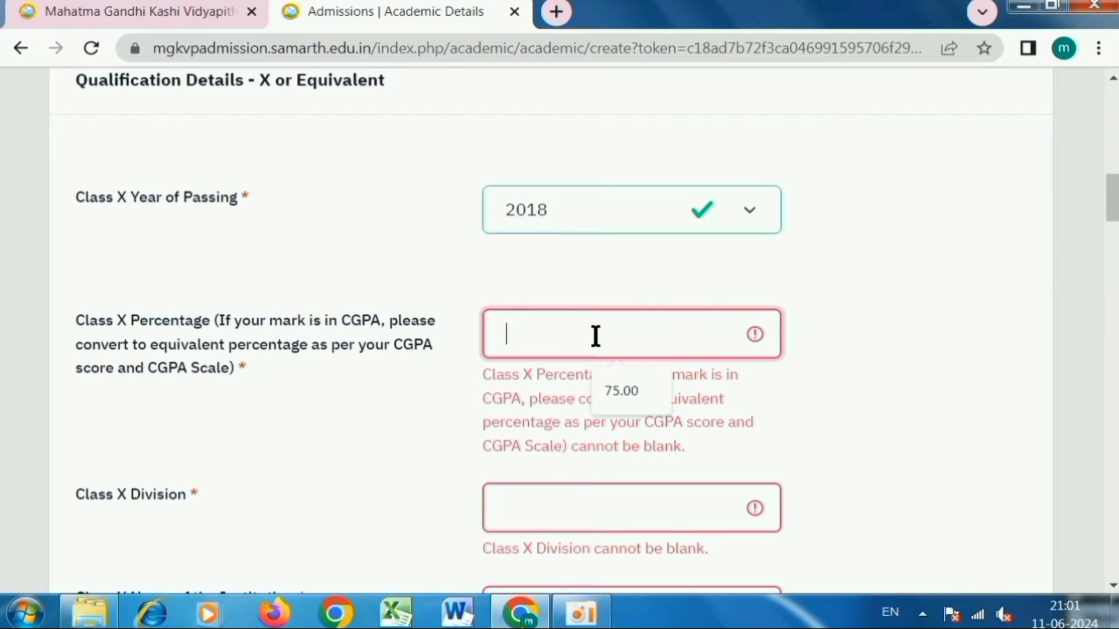
pyautogui.click(615, 387)
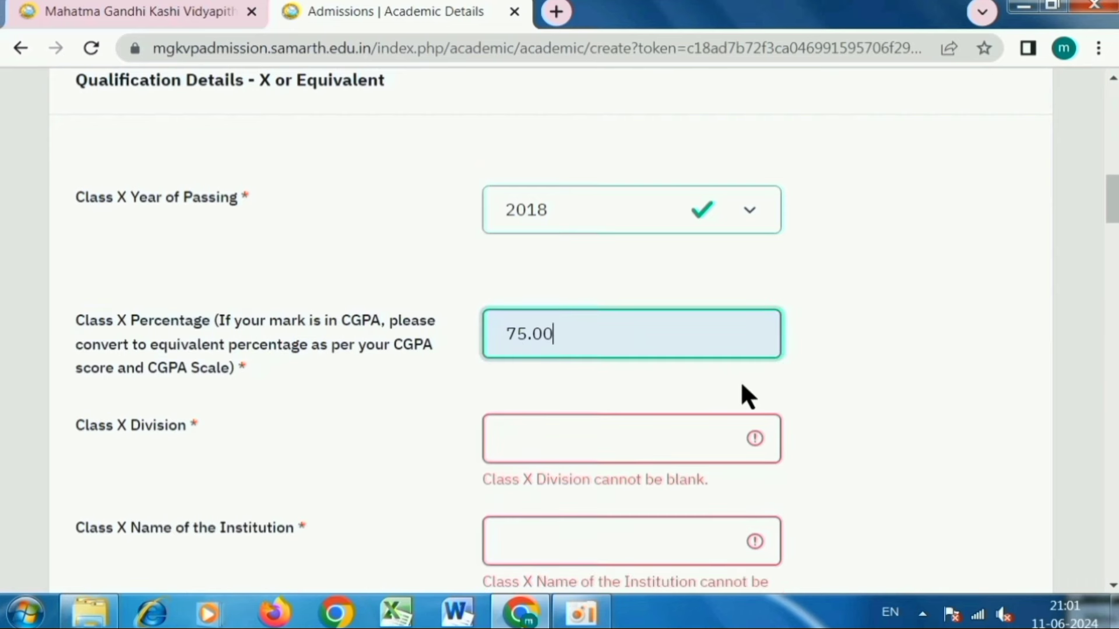
# - Fill Class X Division FIRST, institution GOVT. INTER COLLEGE VARANASI and Board UP BOARD
pyautogui.scroll(-2, 740, 387)
pyautogui.moveTo(75, 327); pyautogui.dragTo(172, 332)
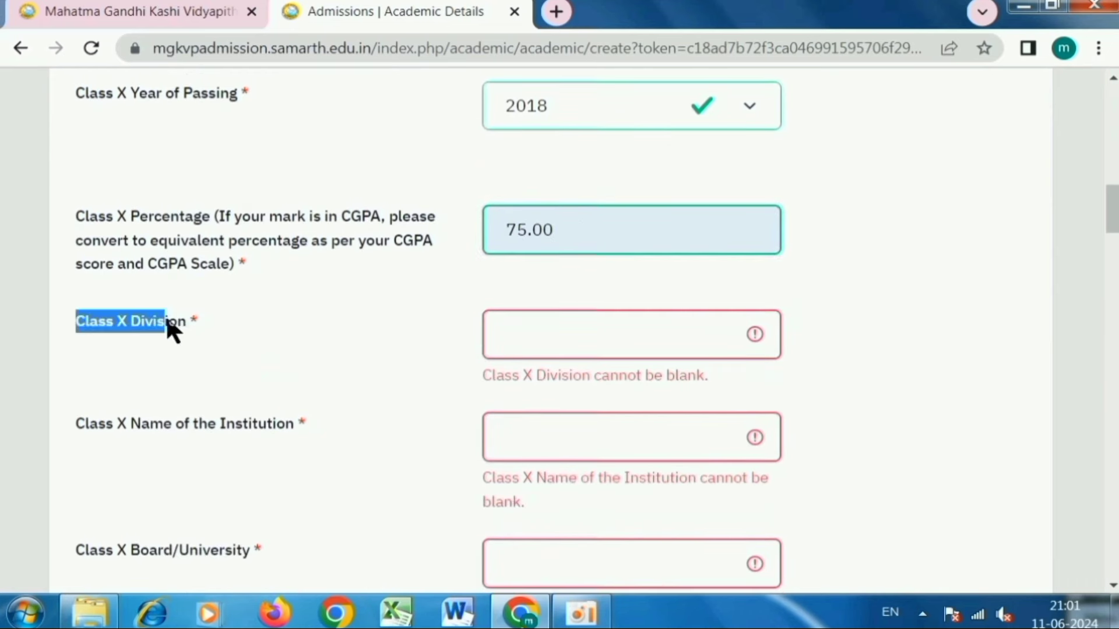
pyautogui.click(505, 335)
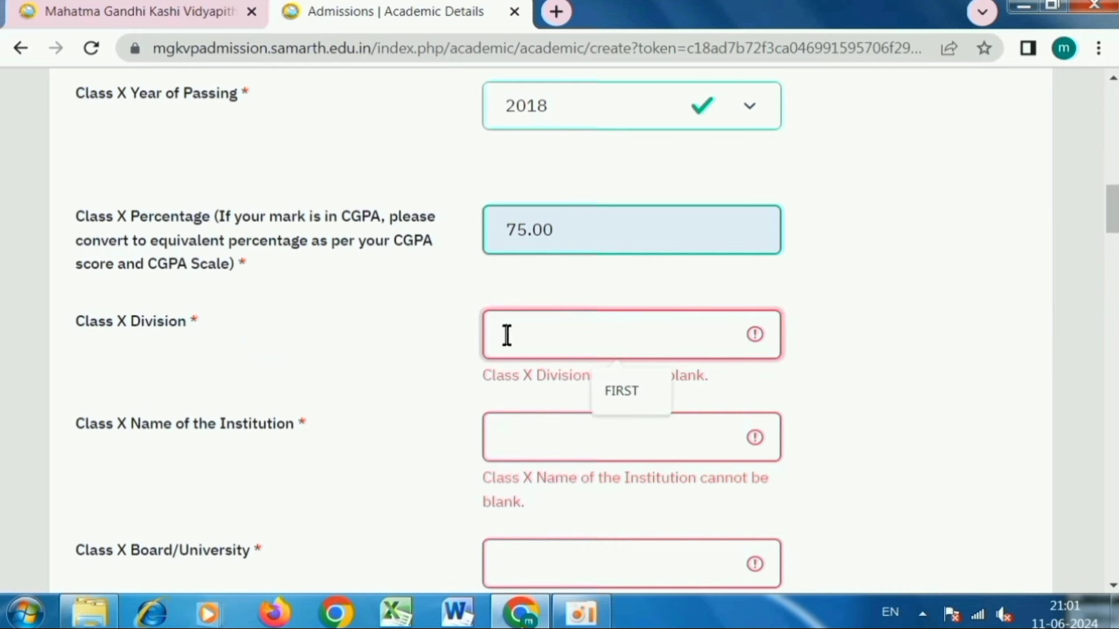
pyautogui.click(624, 393)
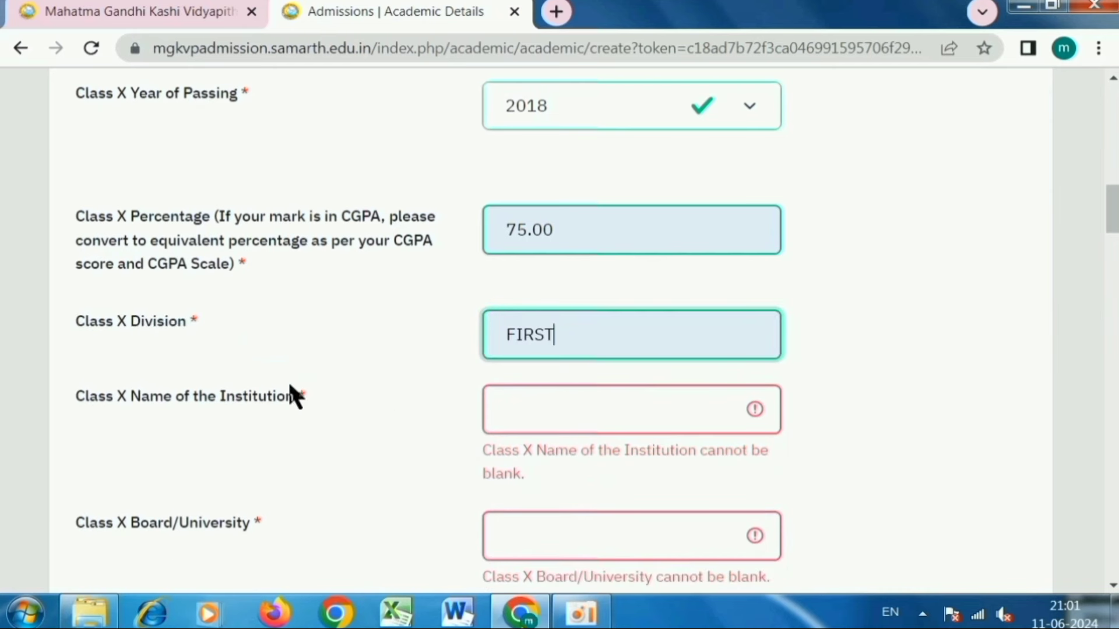
pyautogui.moveTo(86, 400); pyautogui.dragTo(224, 405)
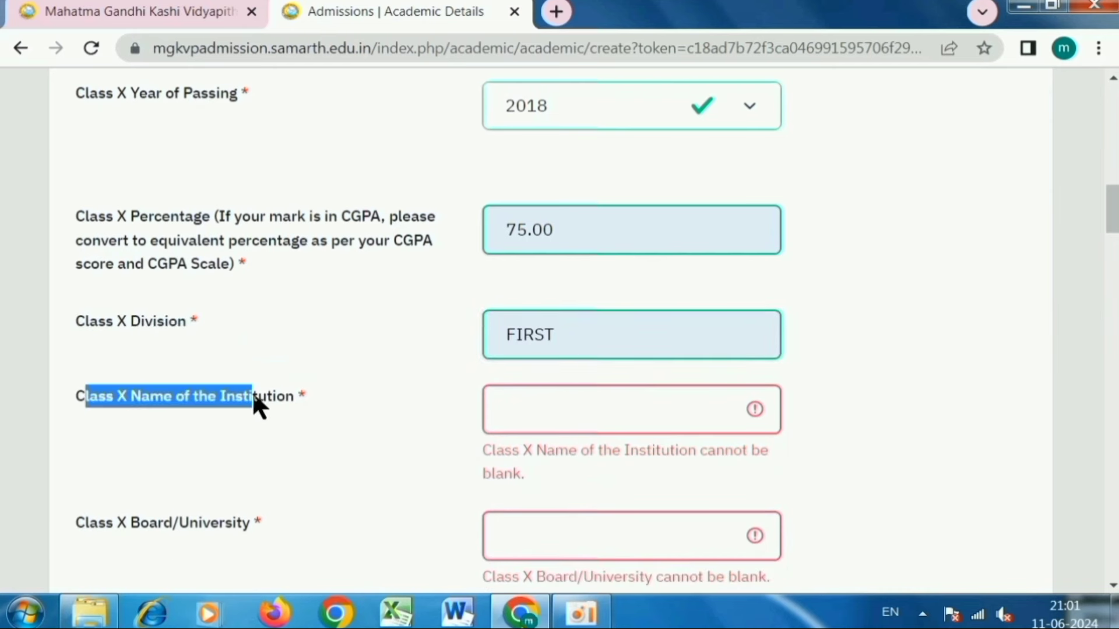
pyautogui.click(524, 419)
pyautogui.click(628, 463)
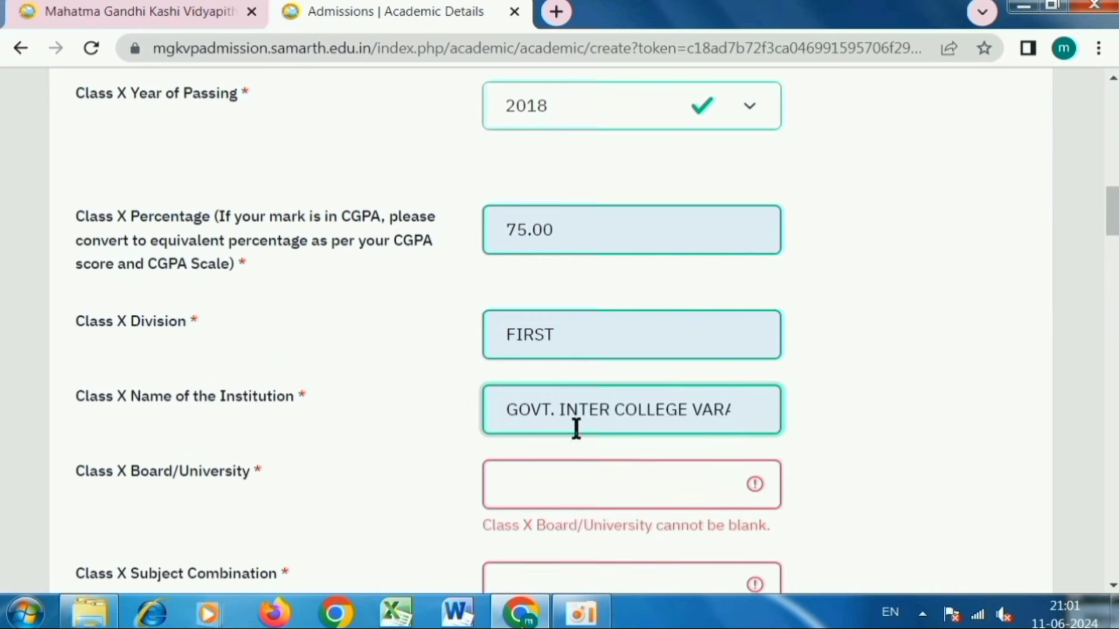
pyautogui.scroll(-3, 576, 427)
pyautogui.moveTo(78, 267); pyautogui.dragTo(166, 267)
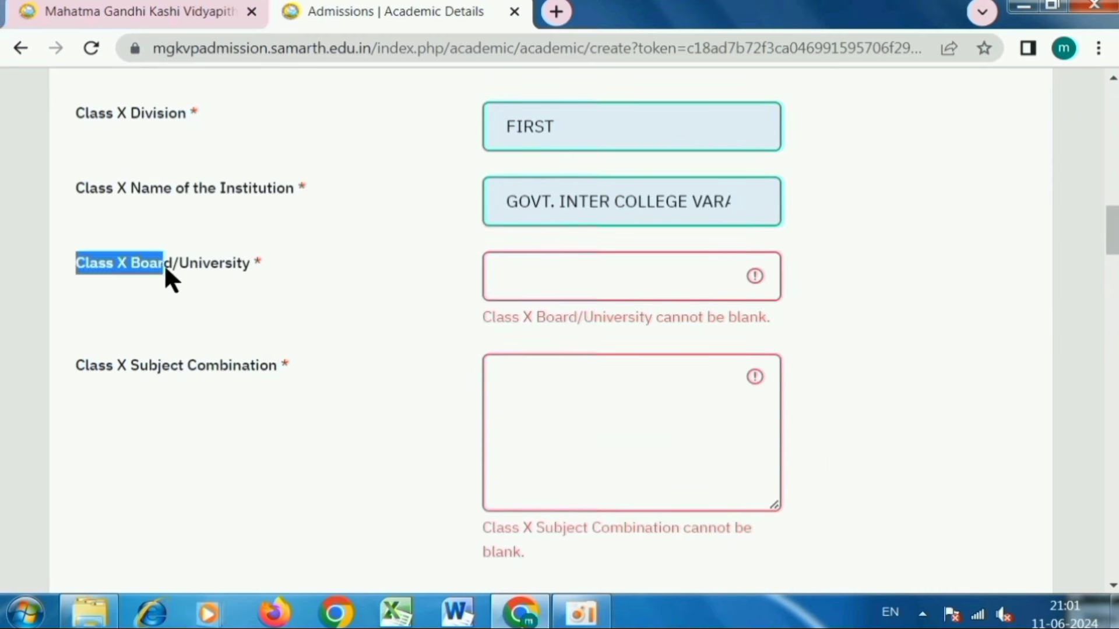
pyautogui.click(540, 290)
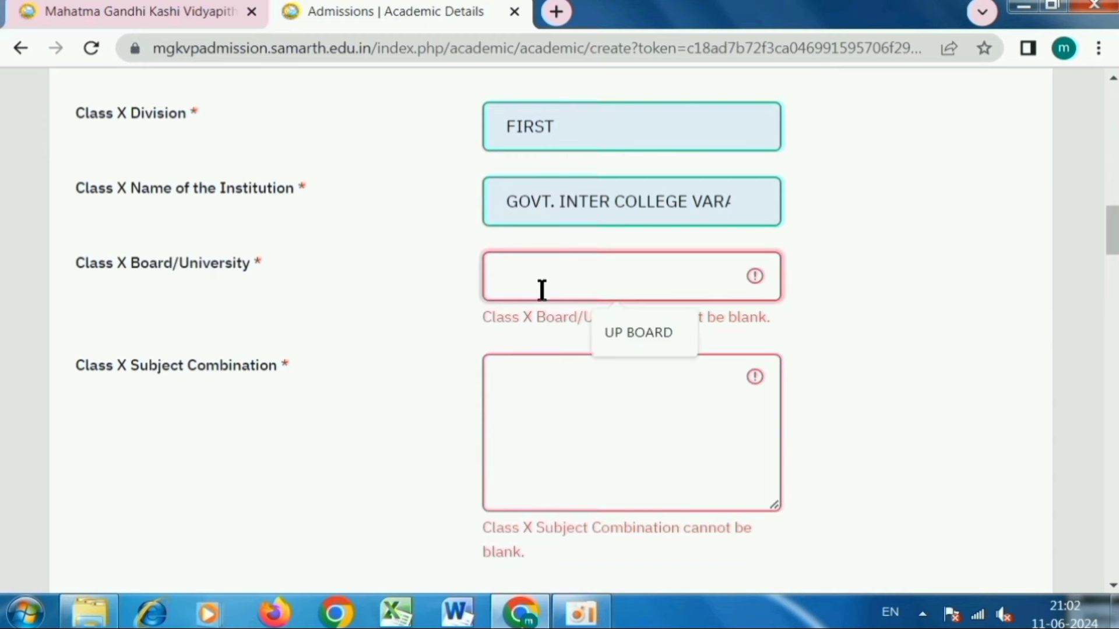
pyautogui.click(632, 329)
# - Autofill the Class X subjects (HINDI ENGLISH MATH SCIENCE SOCIAL SCIENCE DRAWING) and roll number
pyautogui.scroll(-2, 533, 312)
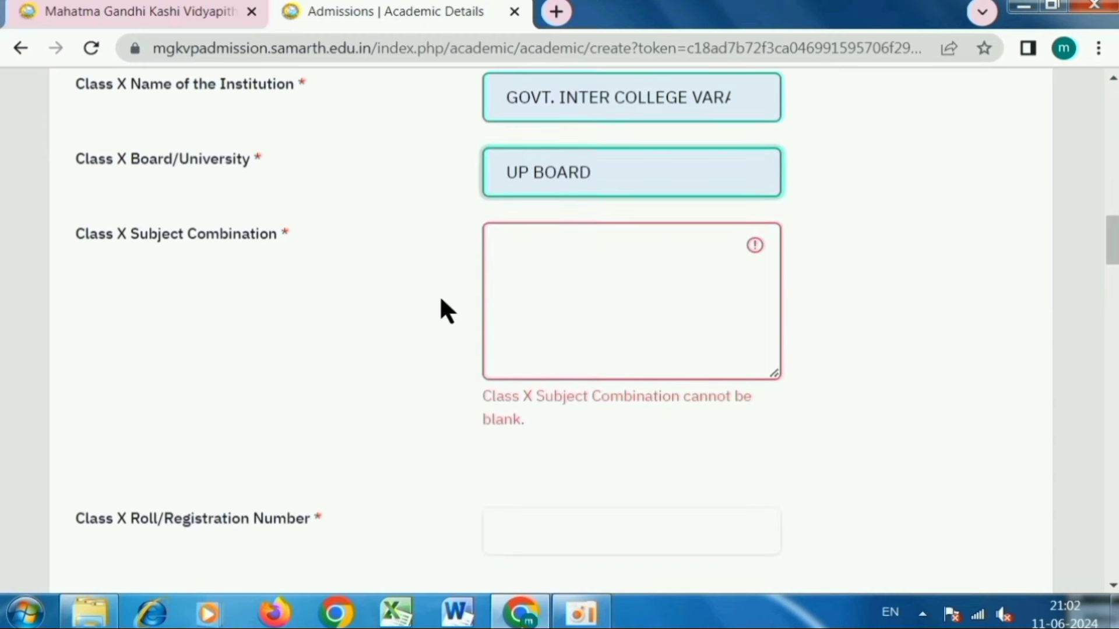
pyautogui.click(508, 242)
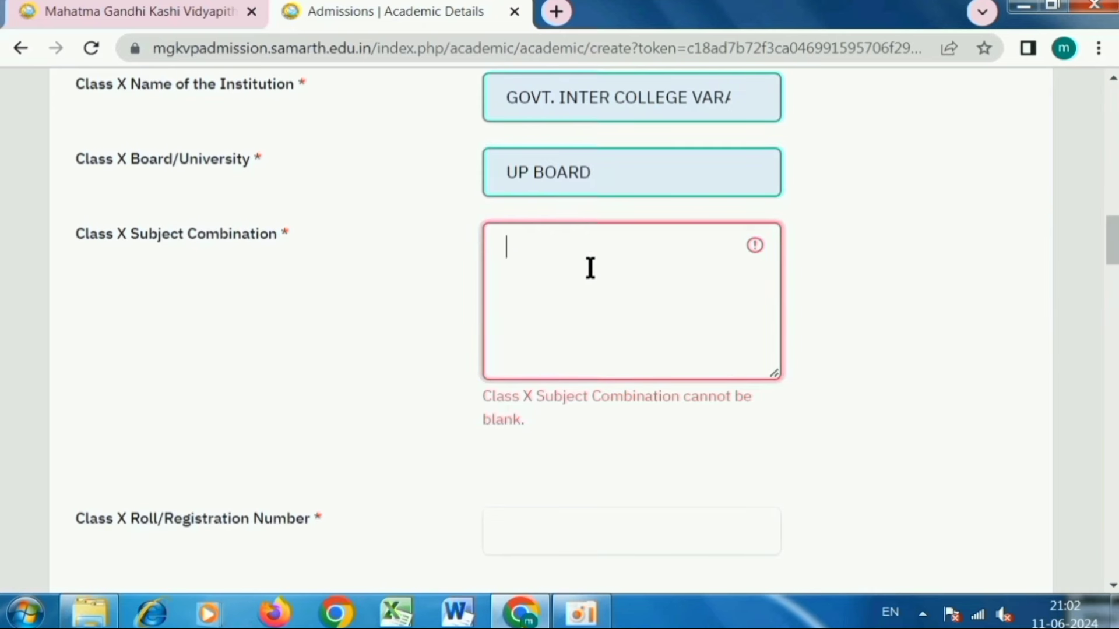
pyautogui.write('h')
pyautogui.press('BackSpace')
pyautogui.write('HINDI ENGLISH MATH SCIENCE SOCIAL SCIENCE DRAWING')
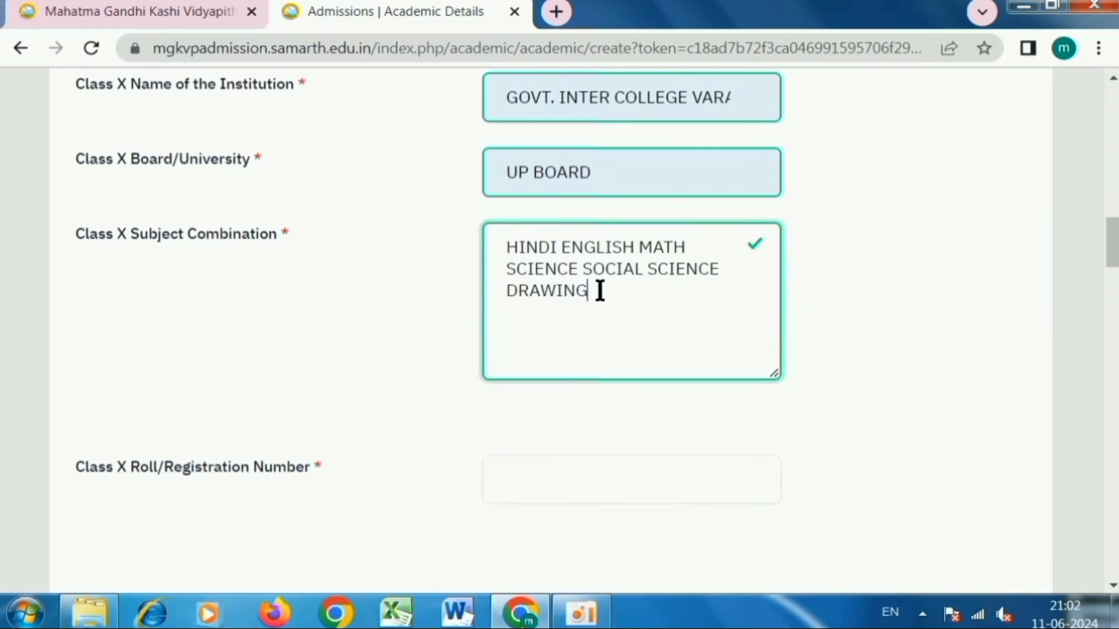
pyautogui.scroll(-3, 599, 290)
pyautogui.click(538, 270)
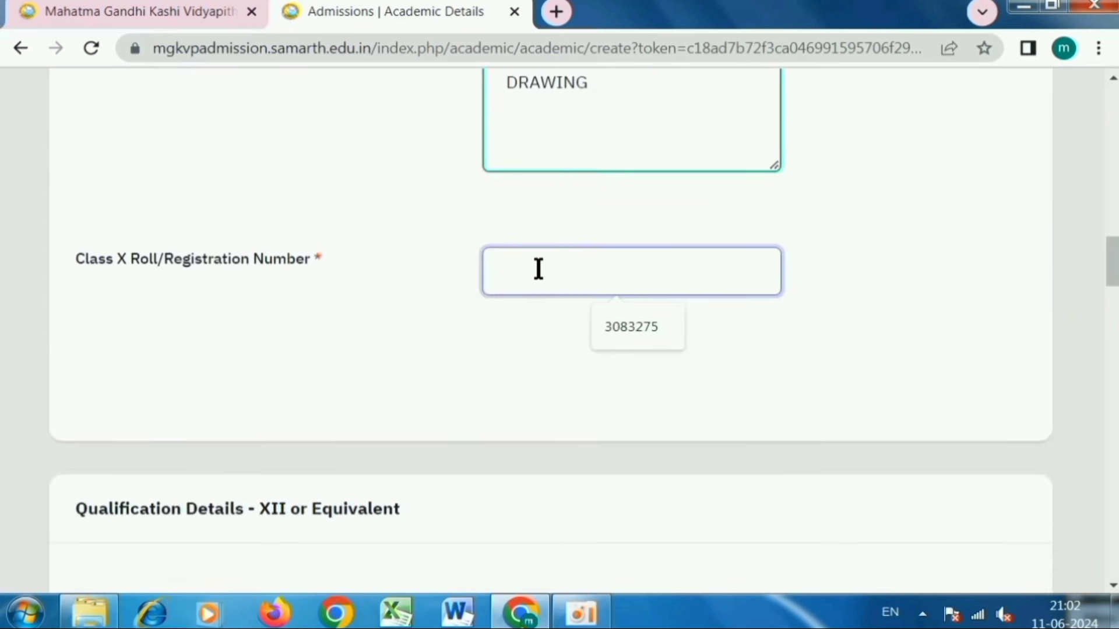
pyautogui.click(616, 326)
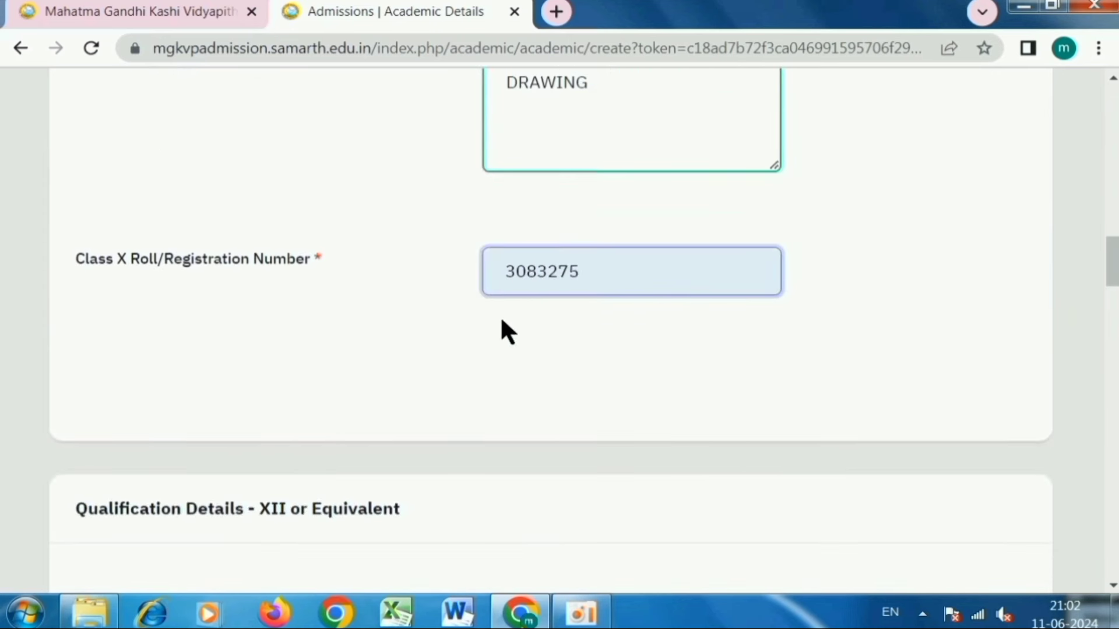
pyautogui.click(517, 325)
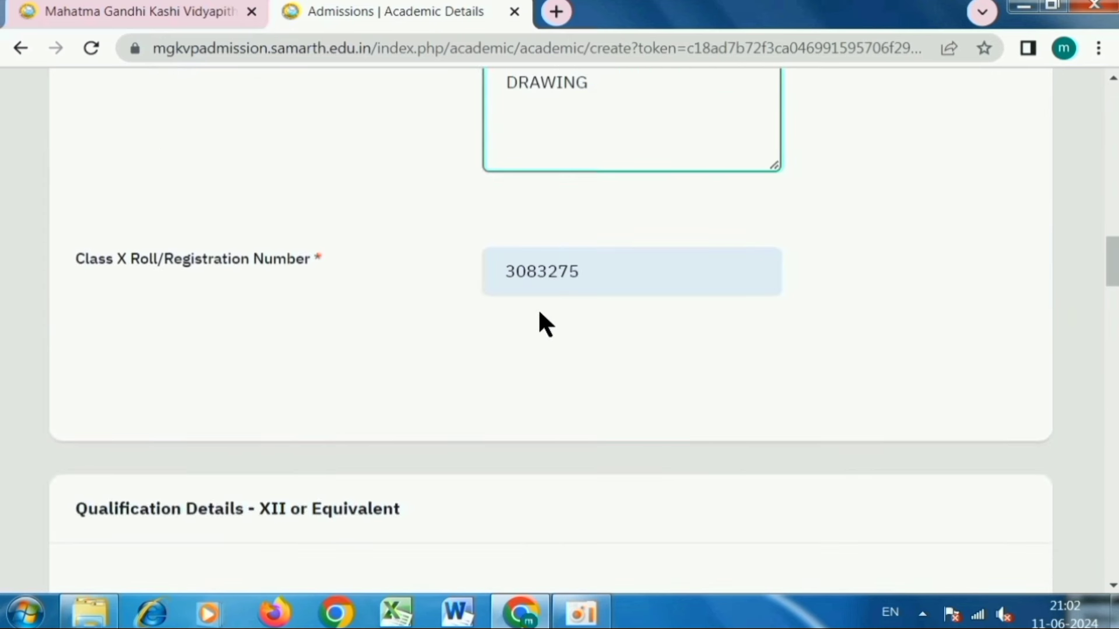
# - Set Class XII passing year 2020, board UP BOARD, and the suggested roll number
pyautogui.scroll(-7, 540, 313)
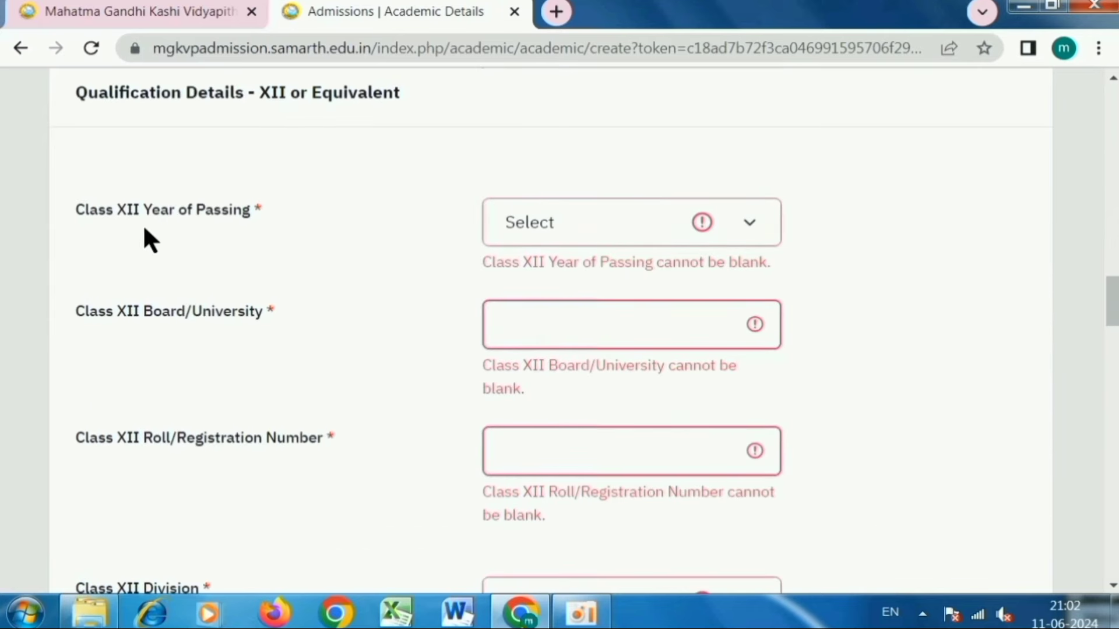
pyautogui.moveTo(95, 92); pyautogui.dragTo(369, 93)
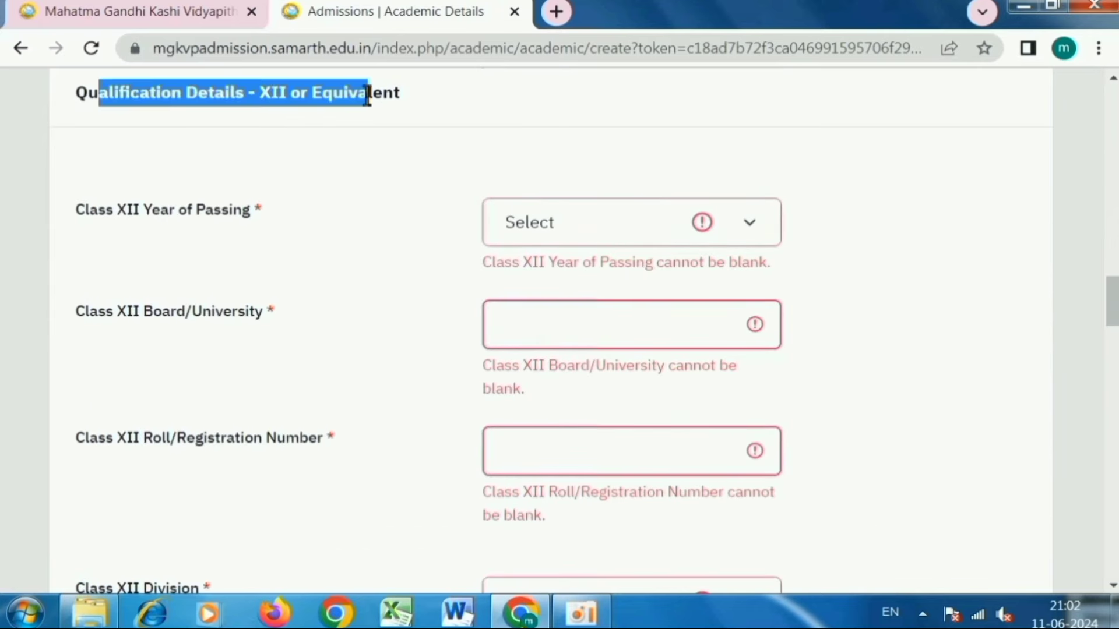
pyautogui.click(521, 221)
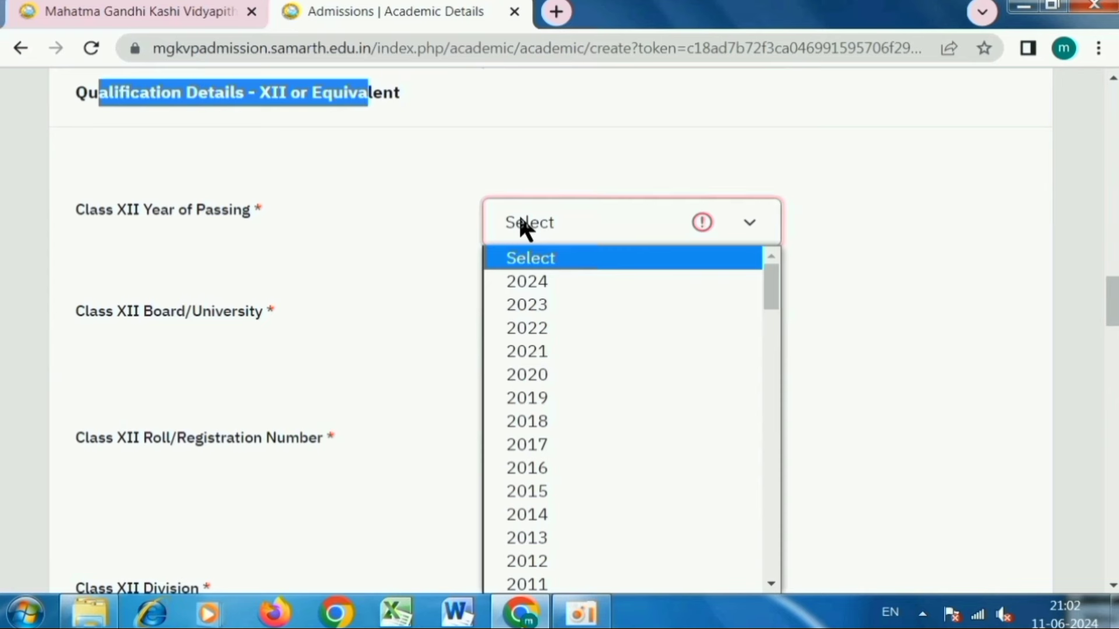
pyautogui.click(539, 376)
pyautogui.click(527, 302)
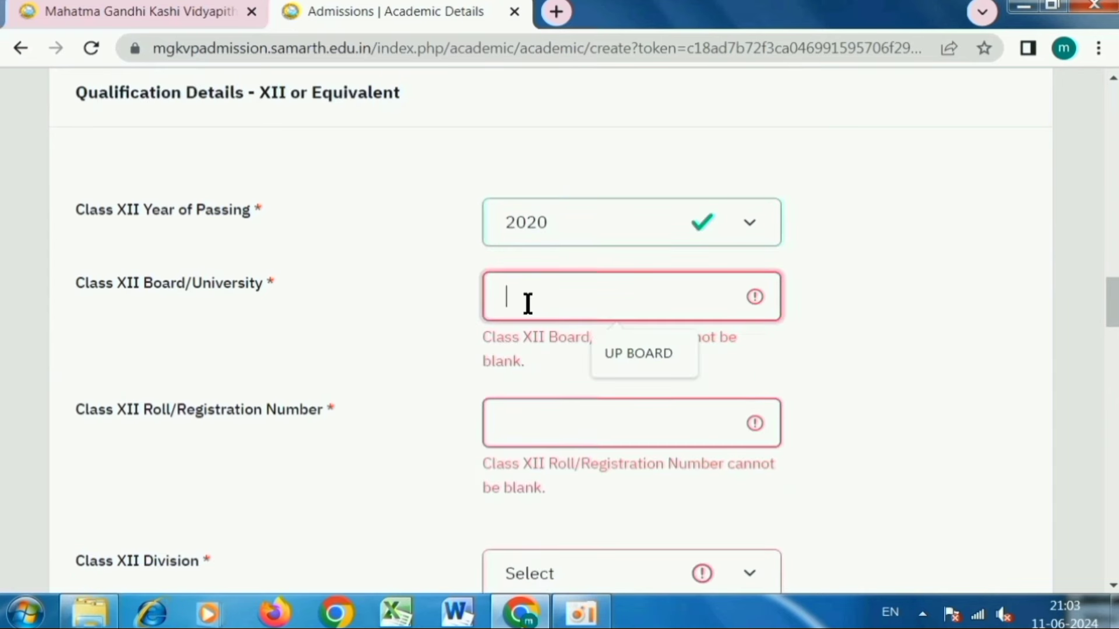
pyautogui.click(629, 345)
pyautogui.scroll(-3, 474, 256)
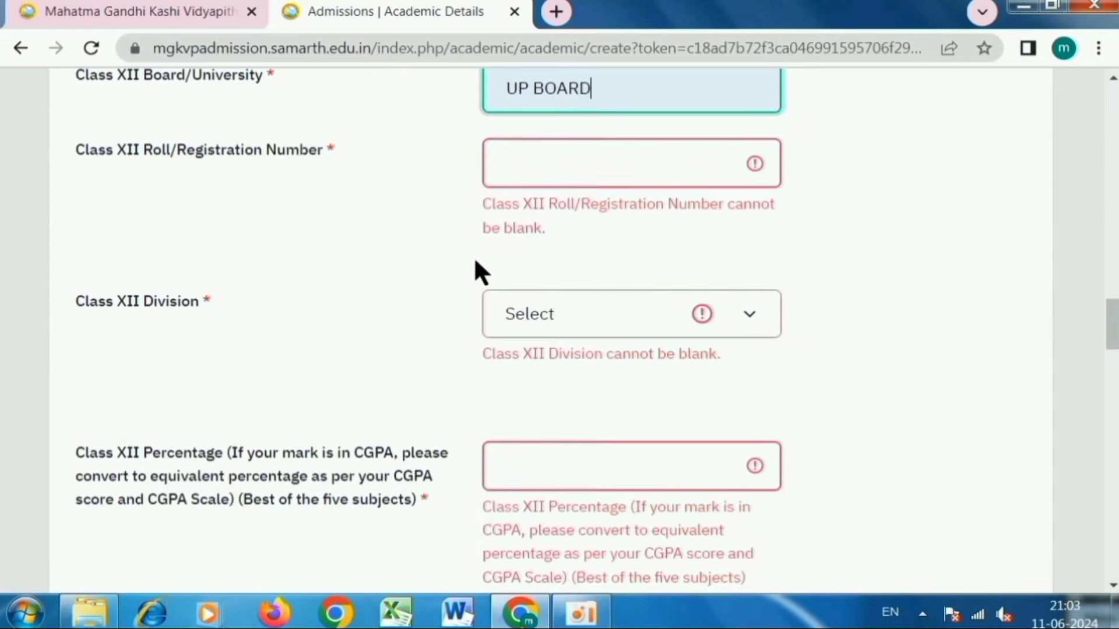
pyautogui.click(517, 172)
pyautogui.click(591, 217)
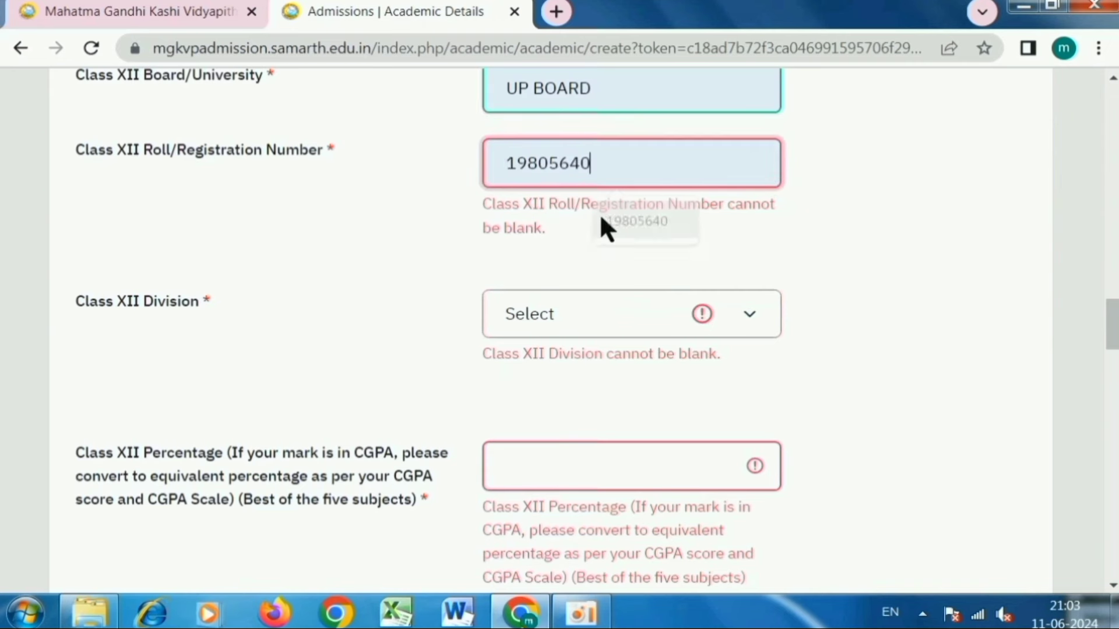
# - Set Class XII division to First and percentage to 65
pyautogui.click(533, 257)
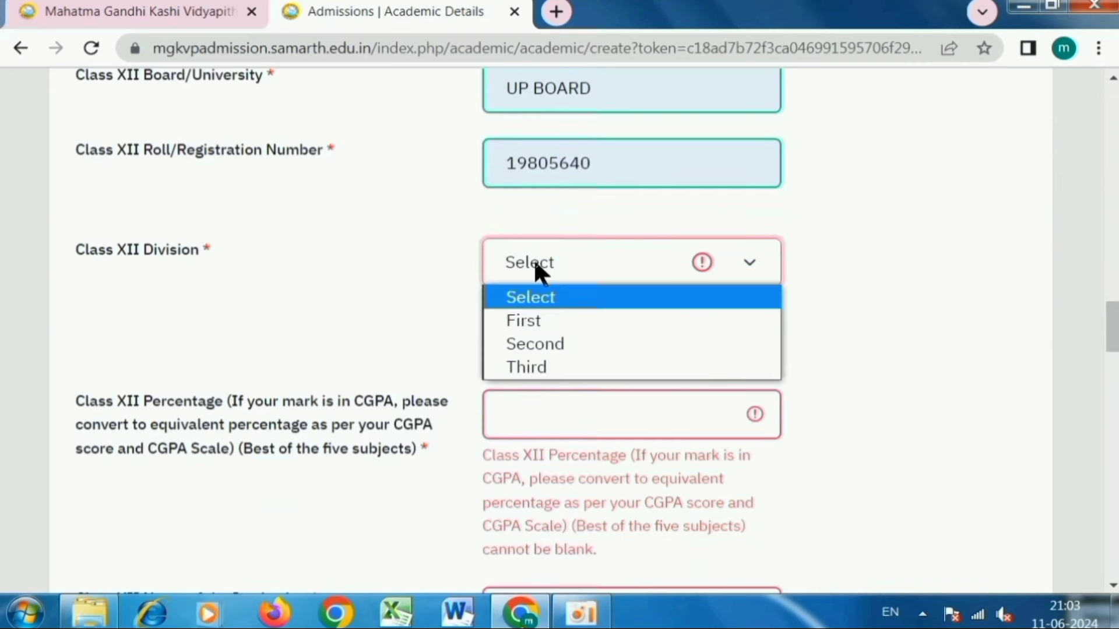
pyautogui.click(537, 322)
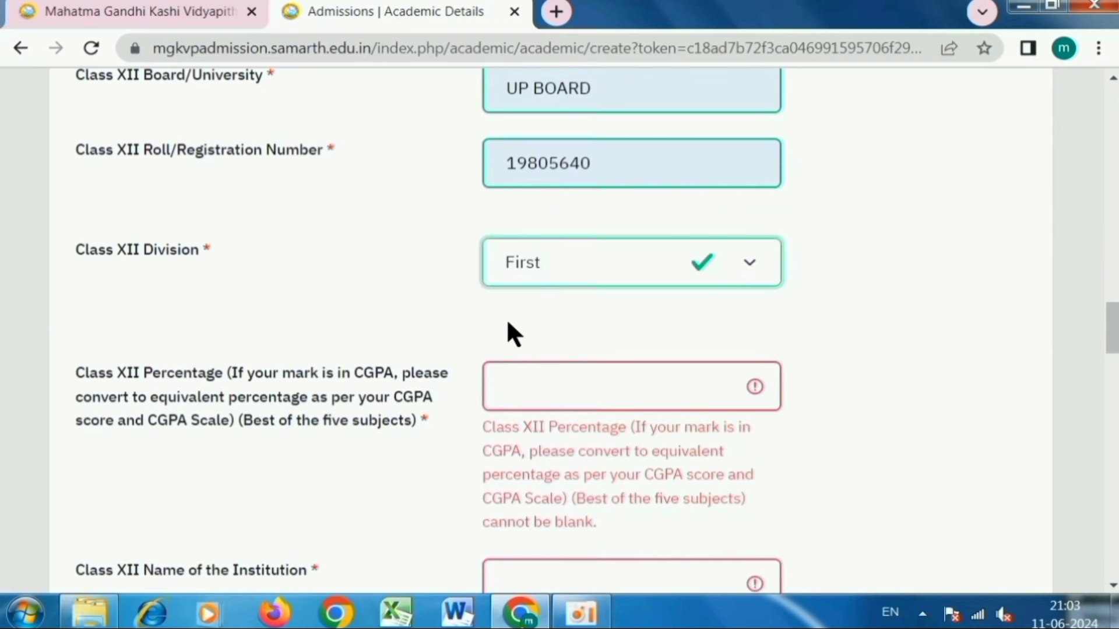
pyautogui.scroll(-2, 557, 346)
pyautogui.click(523, 291)
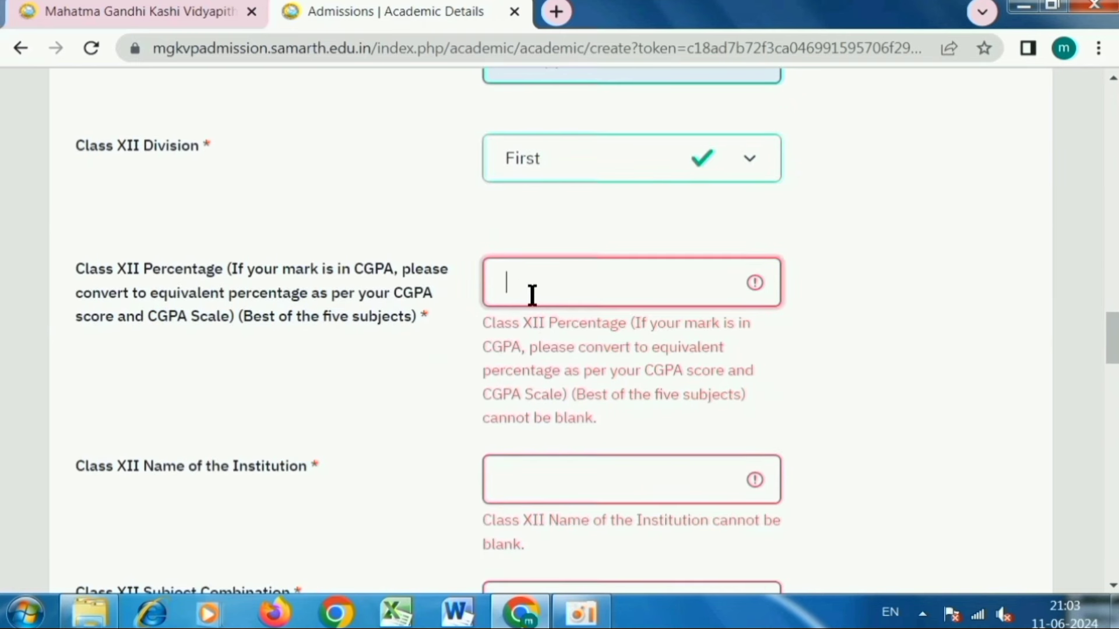
pyautogui.write('65')
pyautogui.scroll(-4, 487, 368)
pyautogui.scroll(2, 459, 251)
pyautogui.click(450, 260)
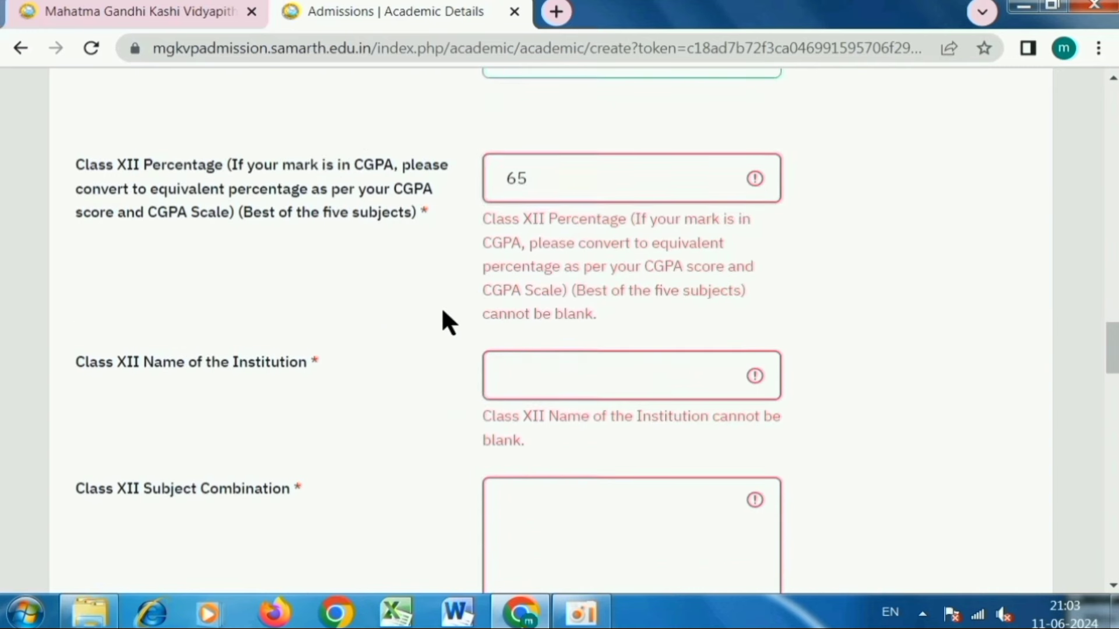
# - Enter institution GOVT. QUEENS INTER COLLEGE VARANASI and subjects HINDI ENGLISH HISTORY CIVICS ECONOMICS
pyautogui.moveTo(73, 268); pyautogui.dragTo(192, 284)
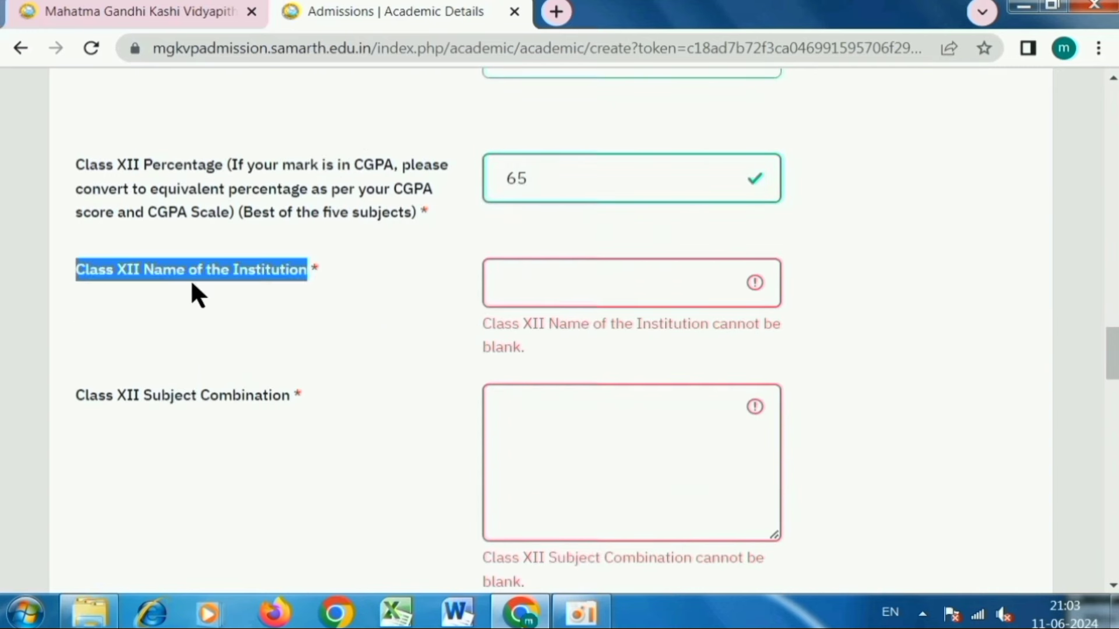
pyautogui.click(525, 288)
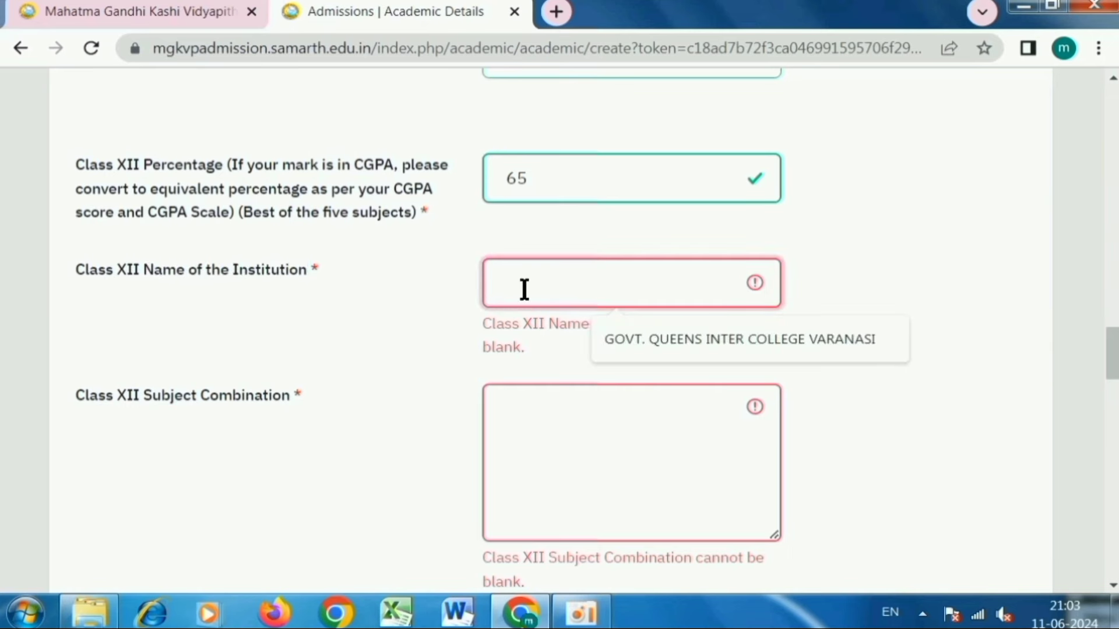
pyautogui.click(652, 337)
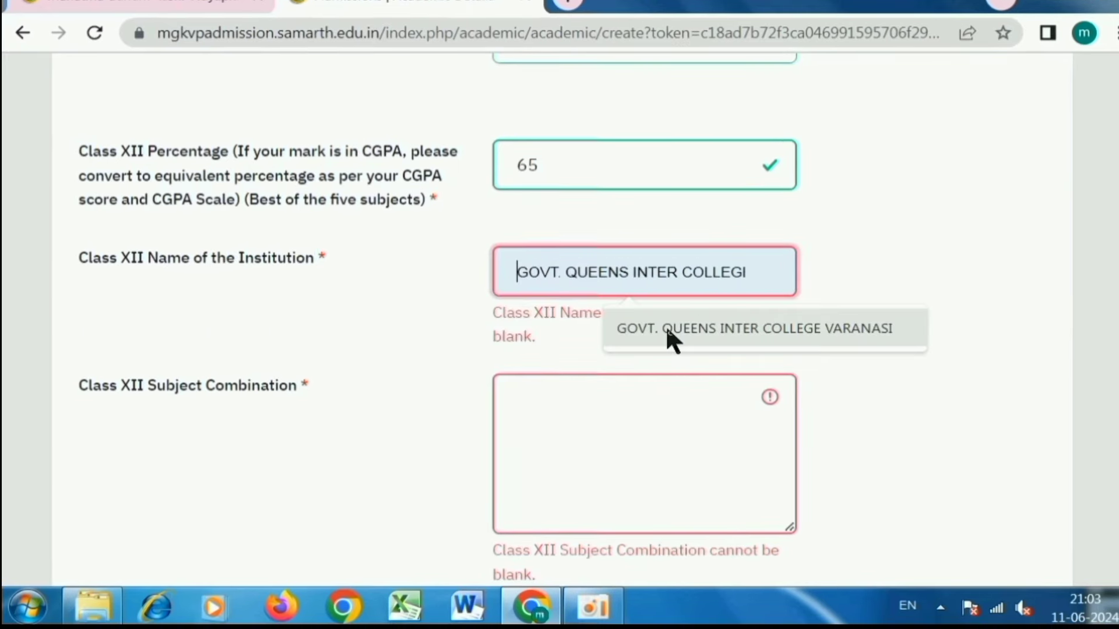
pyautogui.click(653, 344)
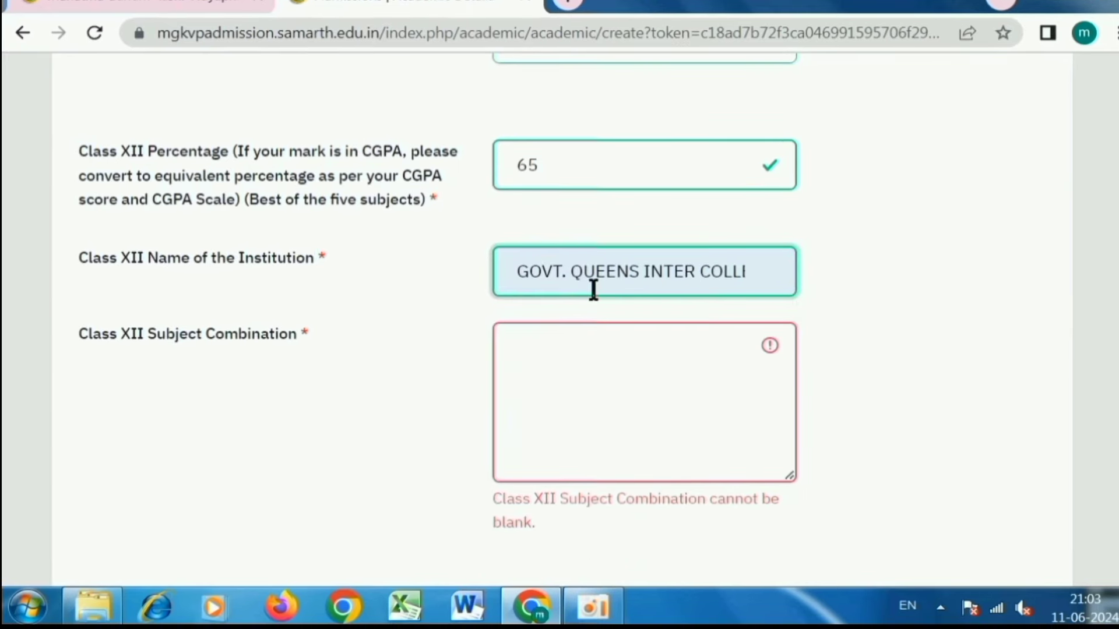
pyautogui.click(524, 344)
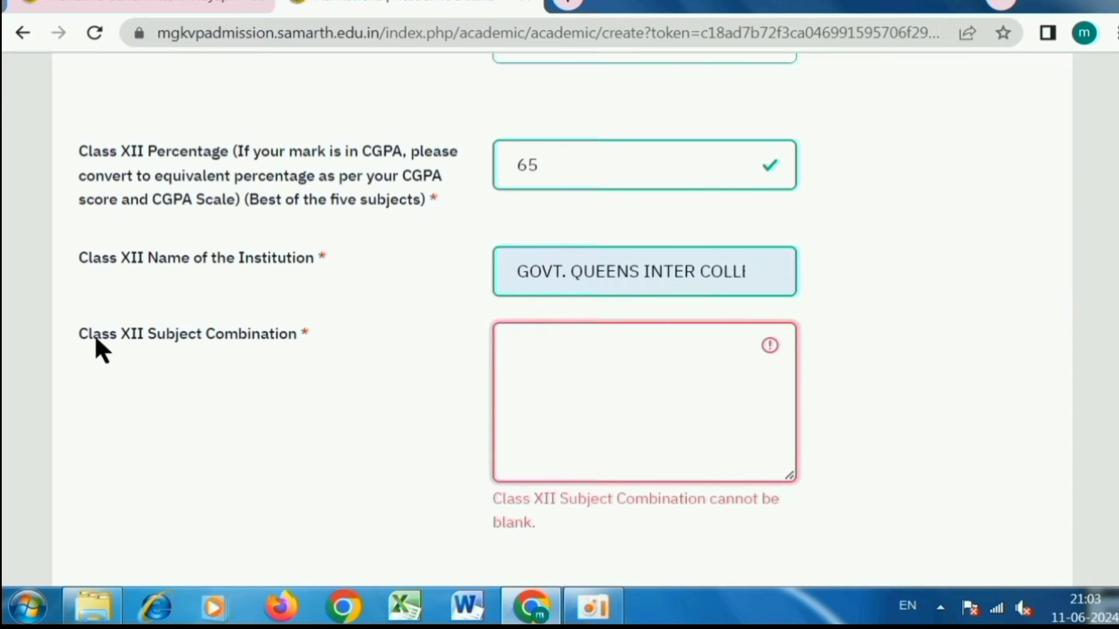
pyautogui.moveTo(80, 337); pyautogui.dragTo(252, 337)
pyautogui.click(542, 332)
pyautogui.write('HINDI ENGLISH HISTORY CIVICS ECONOMICS')
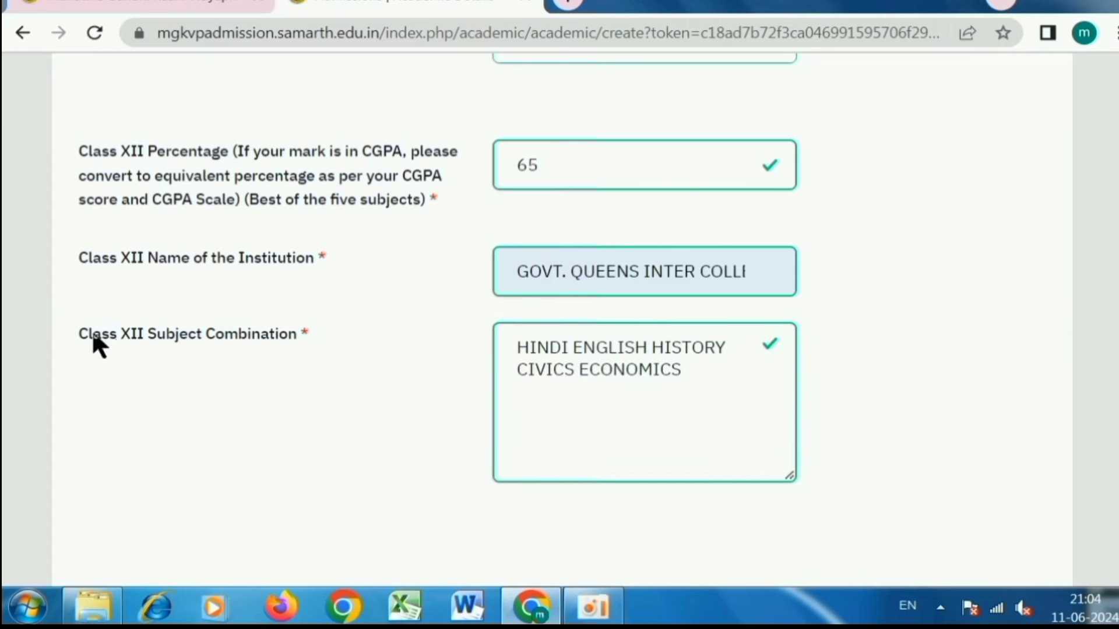
pyautogui.moveTo(92, 341); pyautogui.dragTo(245, 349)
pyautogui.scroll(-1, 409, 350)
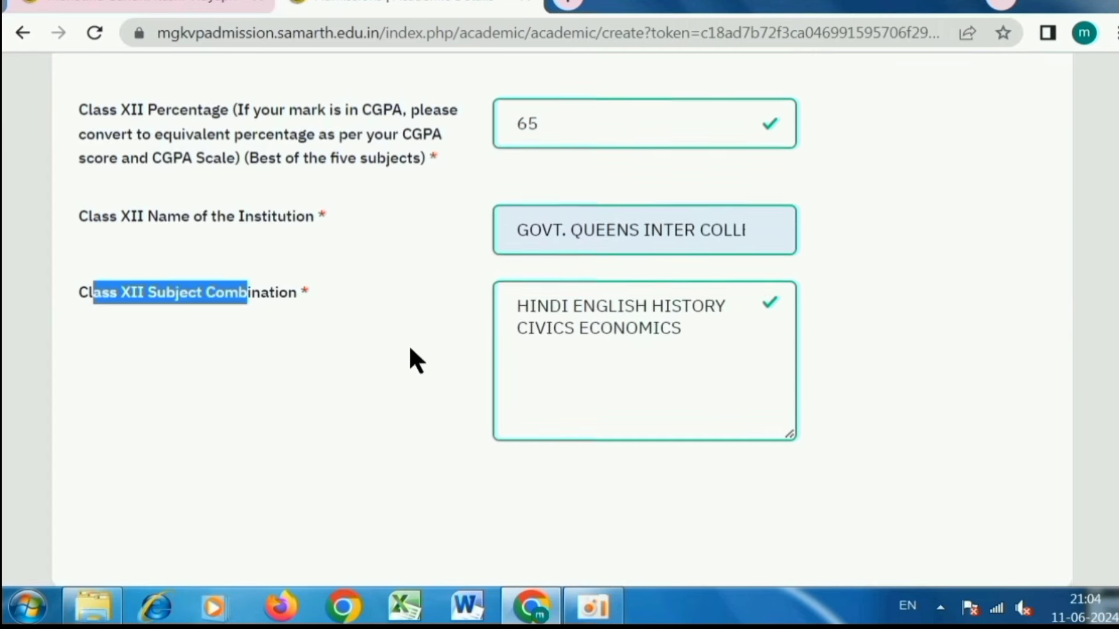
pyautogui.scroll(-7, 411, 349)
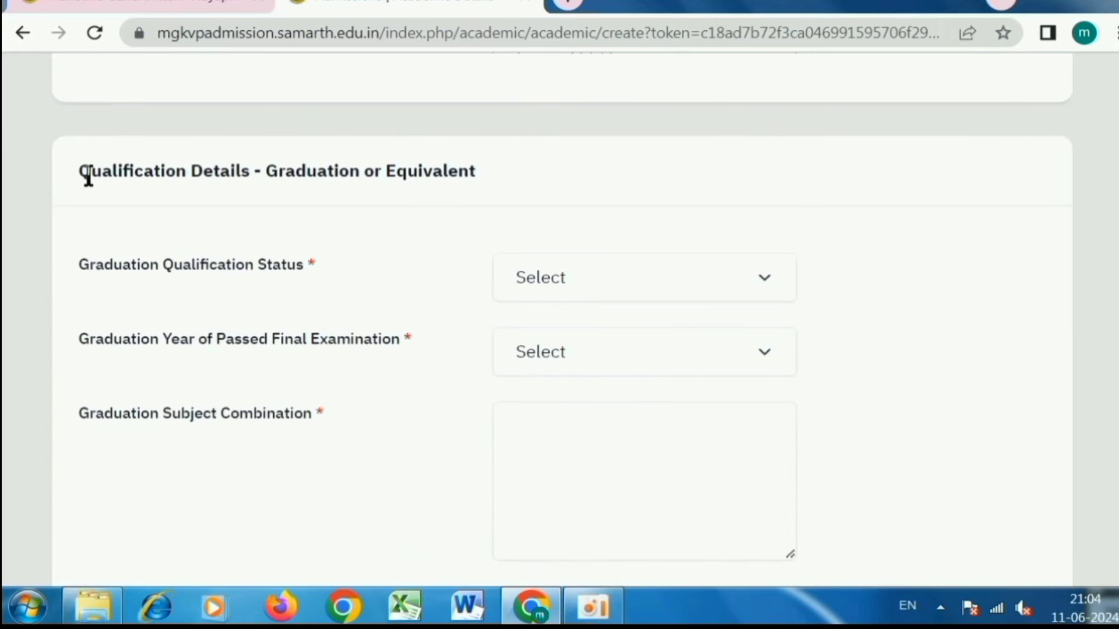
# - Mark graduation status as Passed with passing year 2023
pyautogui.moveTo(90, 174); pyautogui.dragTo(412, 186)
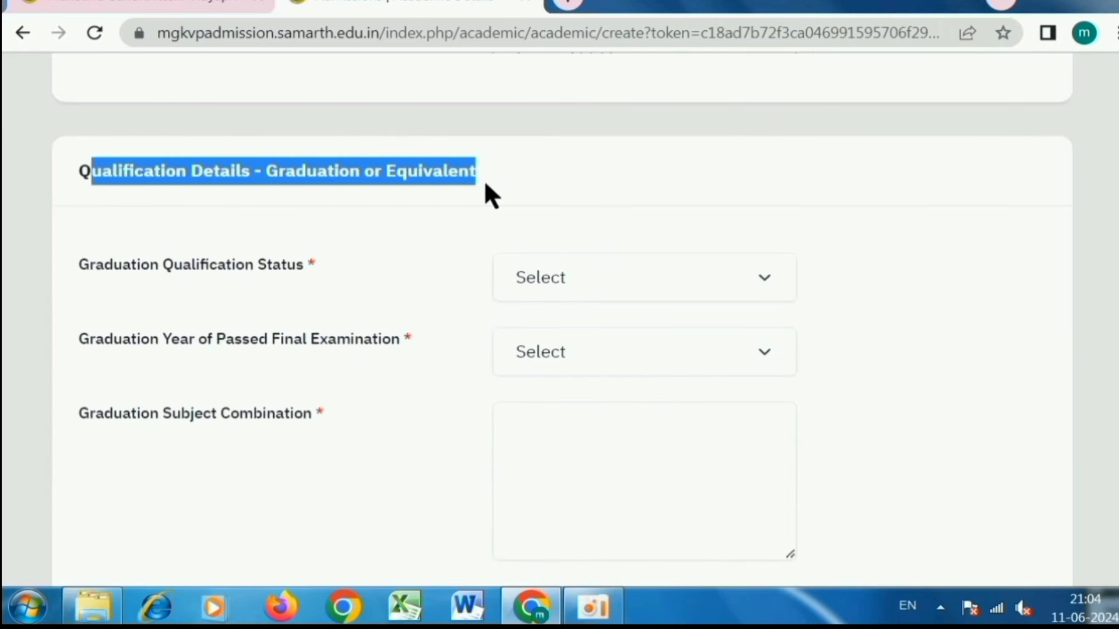
pyautogui.click(76, 180)
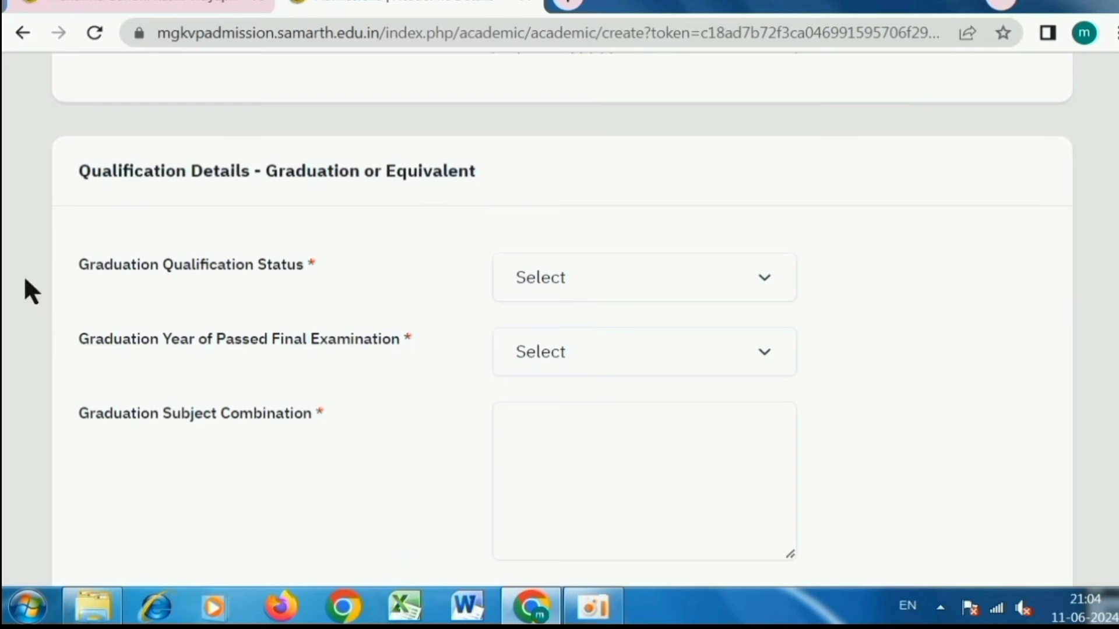
pyautogui.moveTo(78, 269); pyautogui.dragTo(282, 297)
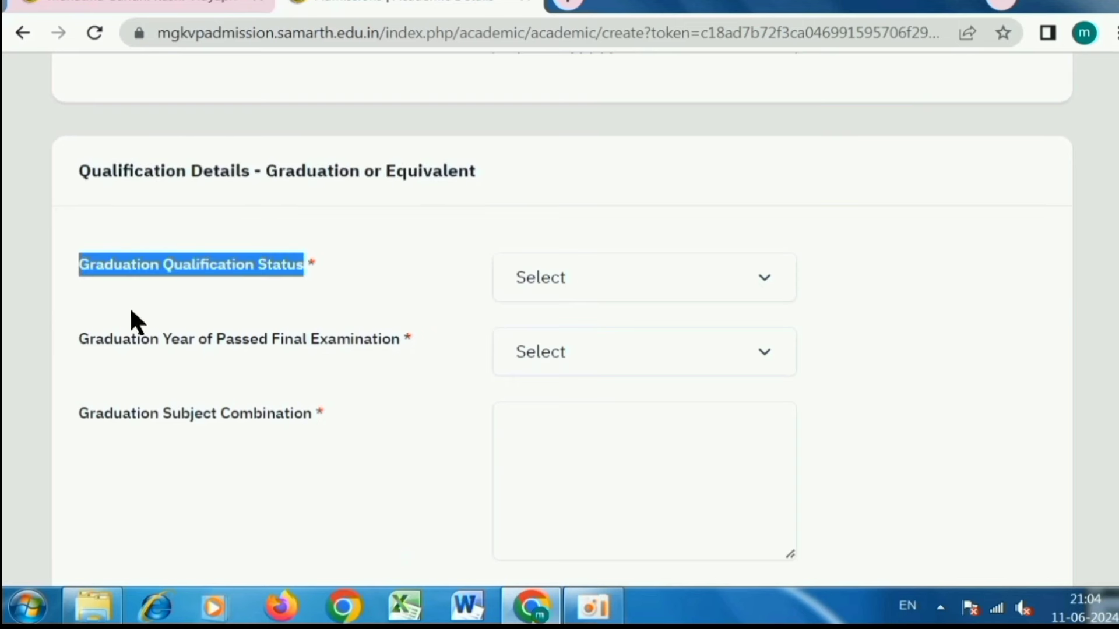
pyautogui.click(509, 276)
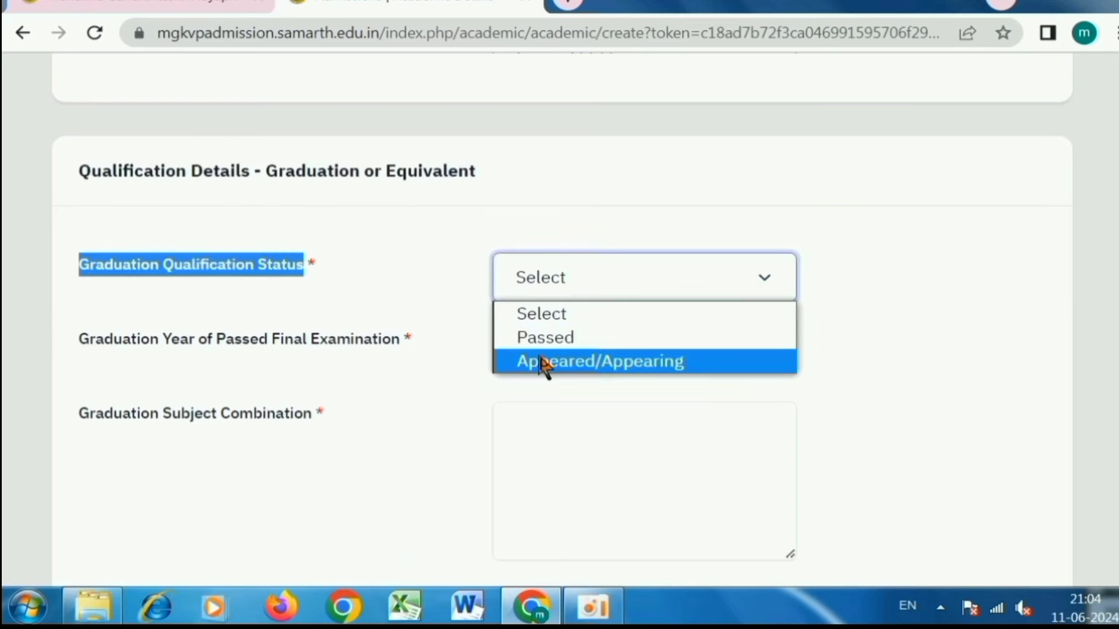
pyautogui.click(548, 338)
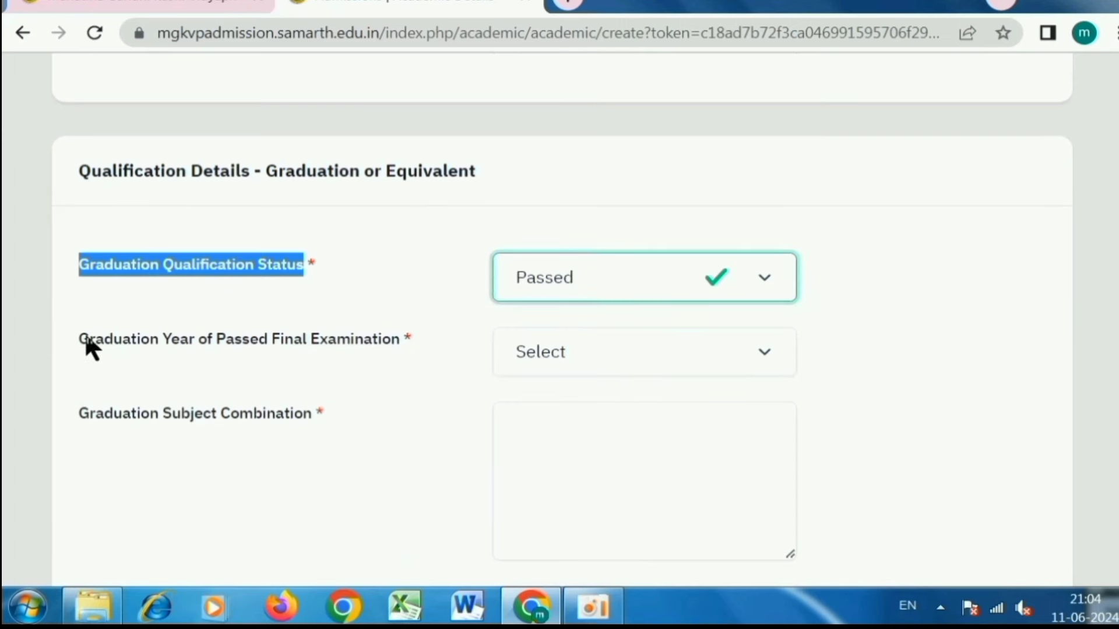
pyautogui.moveTo(89, 341); pyautogui.dragTo(336, 344)
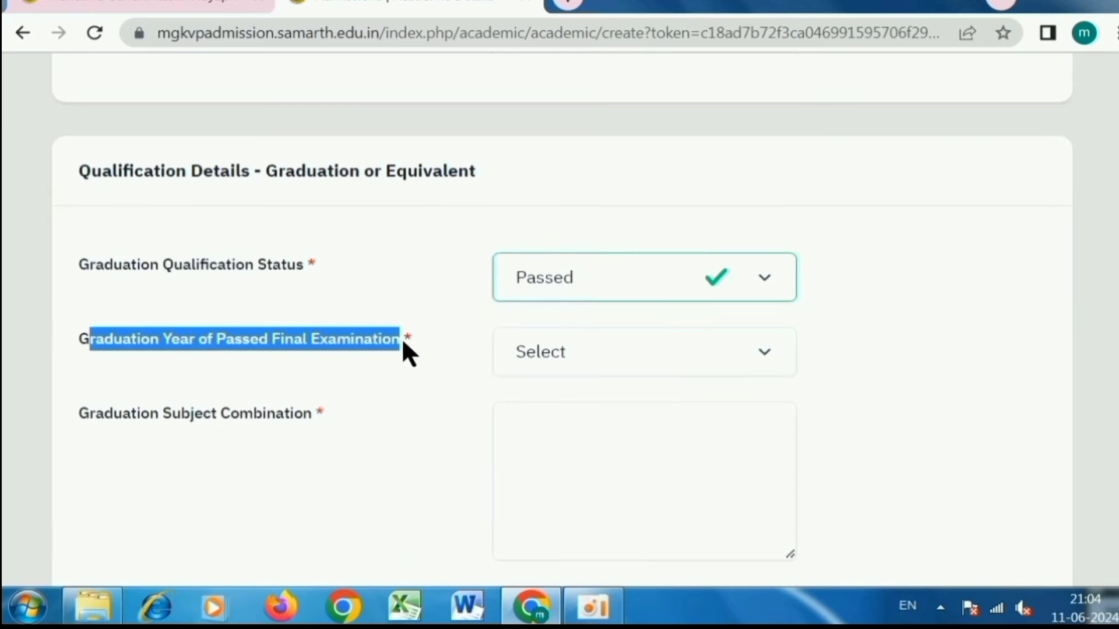
pyautogui.click(551, 359)
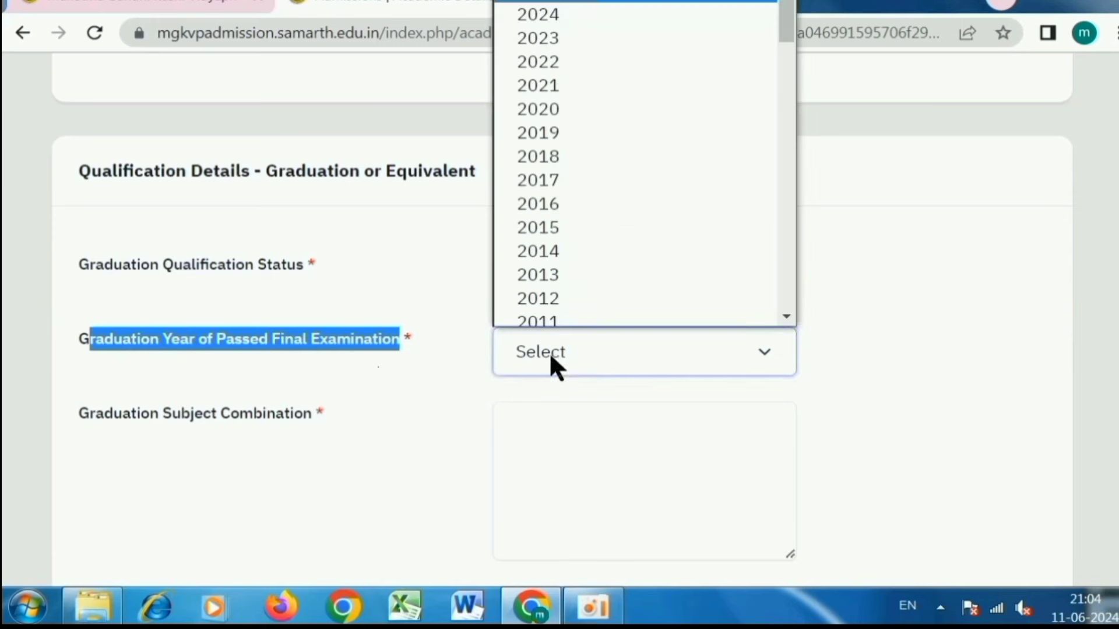
pyautogui.click(550, 30)
# - Enter the graduation subject combination POLITICAL SCIENCE SOCIOLOGY
pyautogui.scroll(-2, 433, 384)
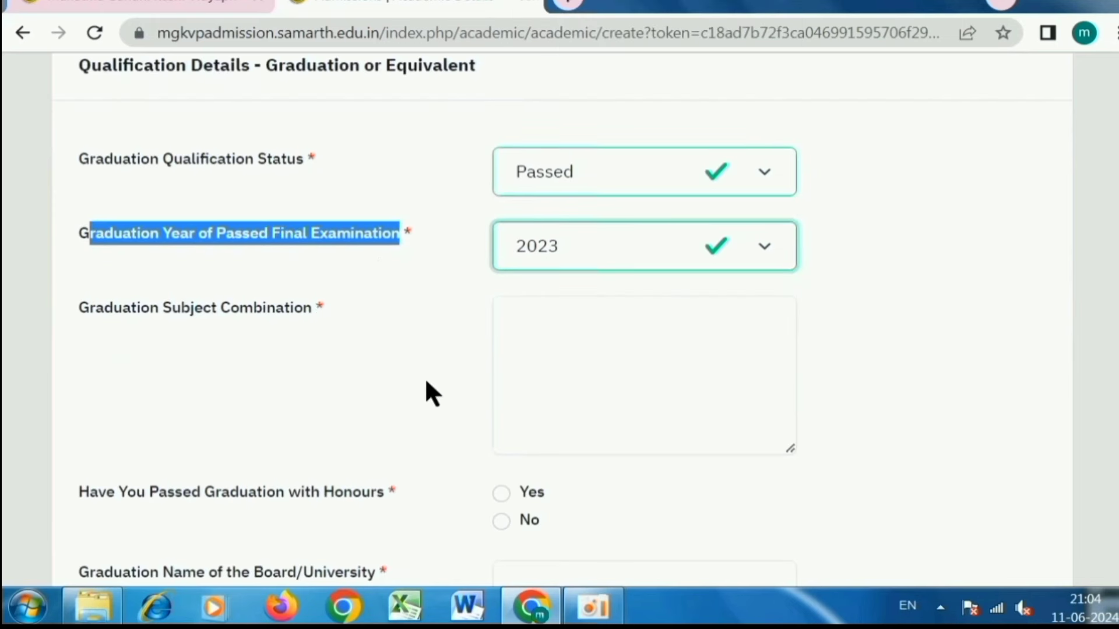
pyautogui.moveTo(88, 309); pyautogui.dragTo(512, 327)
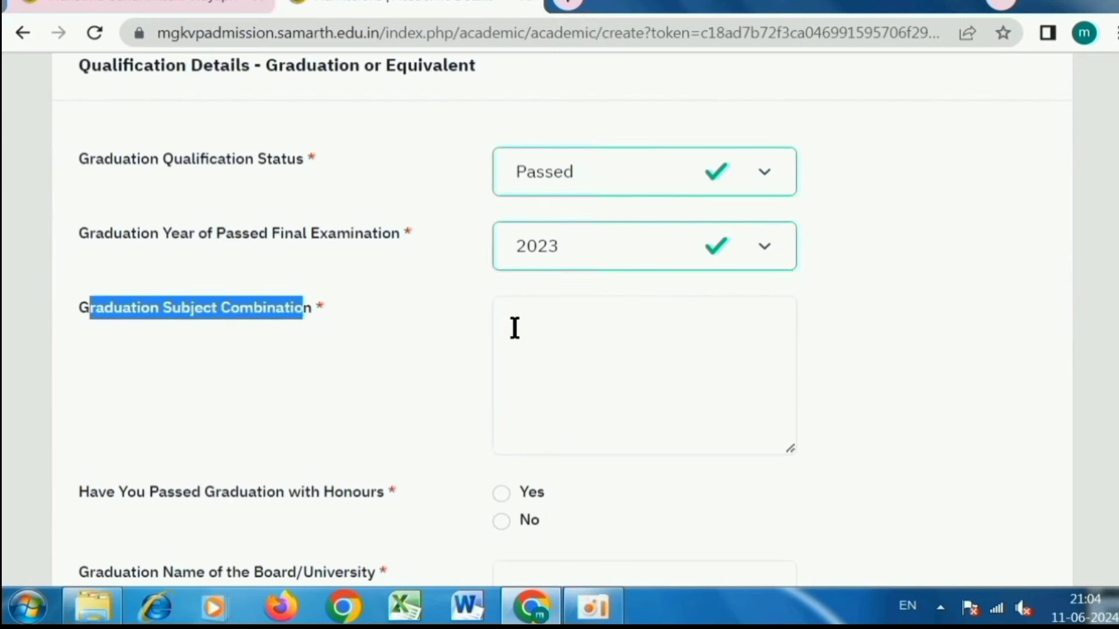
pyautogui.click(523, 326)
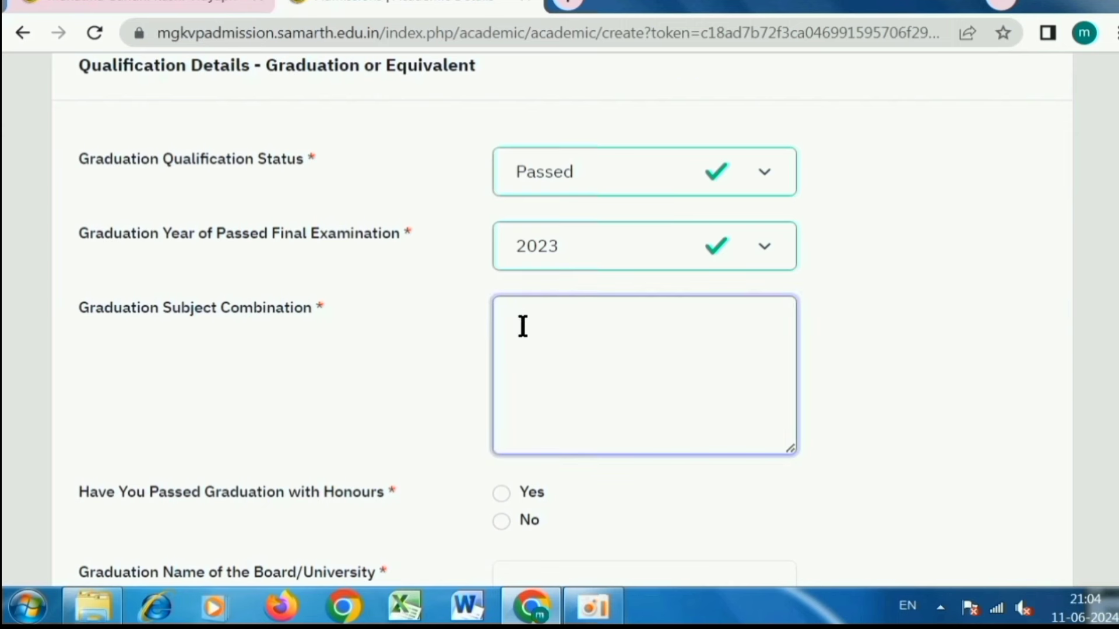
pyautogui.write('POLITICAL SCIENCE SOCIOLOGY')
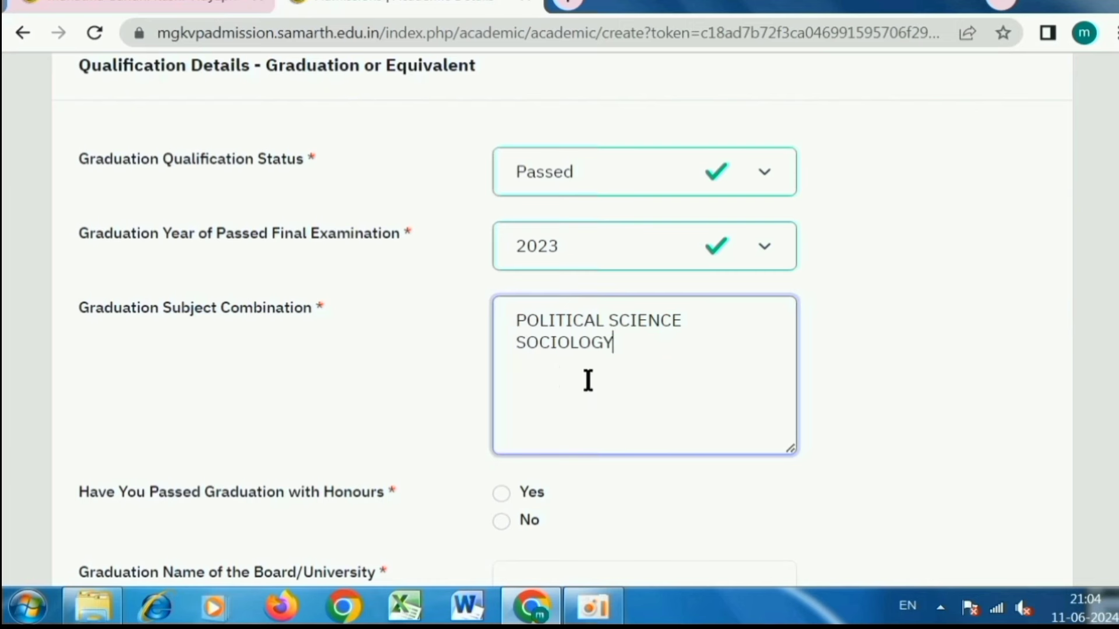
pyautogui.scroll(-2, 592, 379)
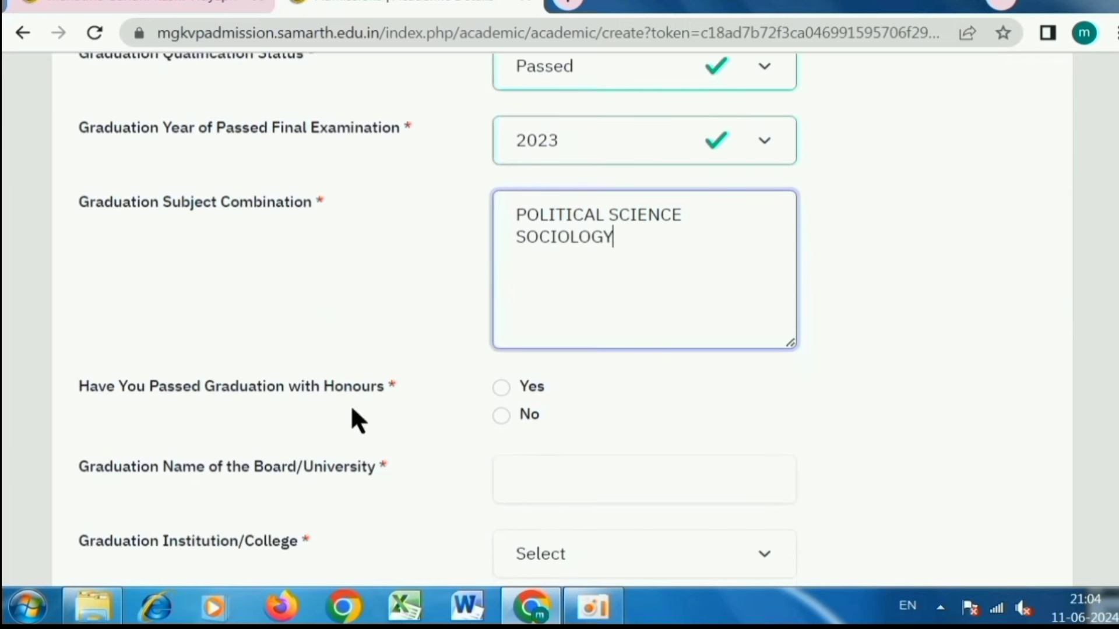
pyautogui.scroll(-2, 361, 402)
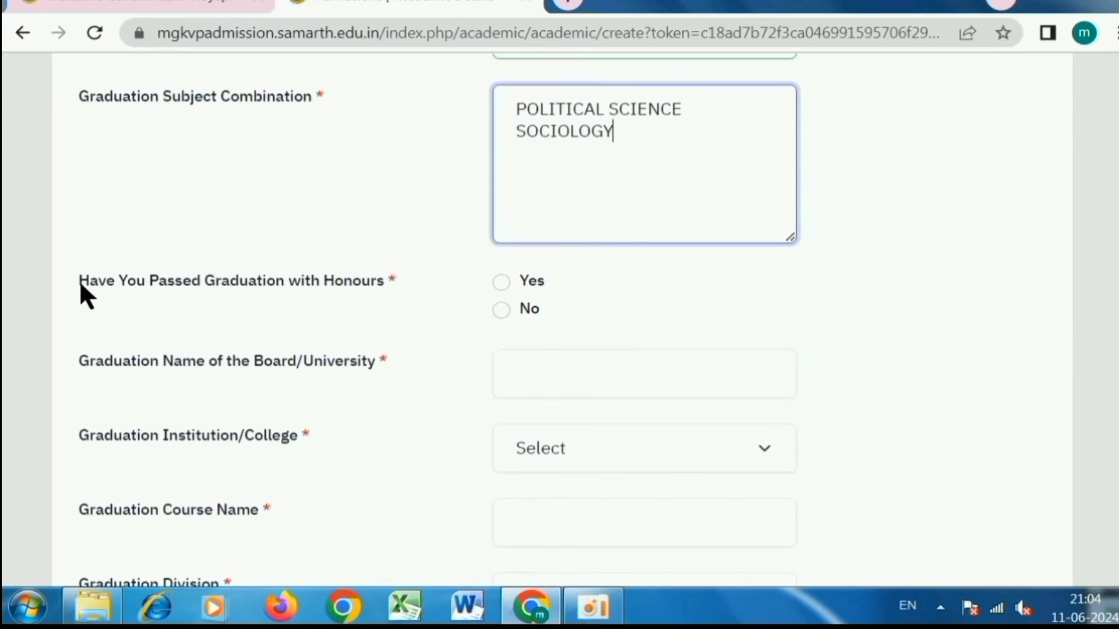
pyautogui.click(133, 286)
# - Answer No to the graduation honours question
pyautogui.moveTo(98, 285); pyautogui.dragTo(369, 281)
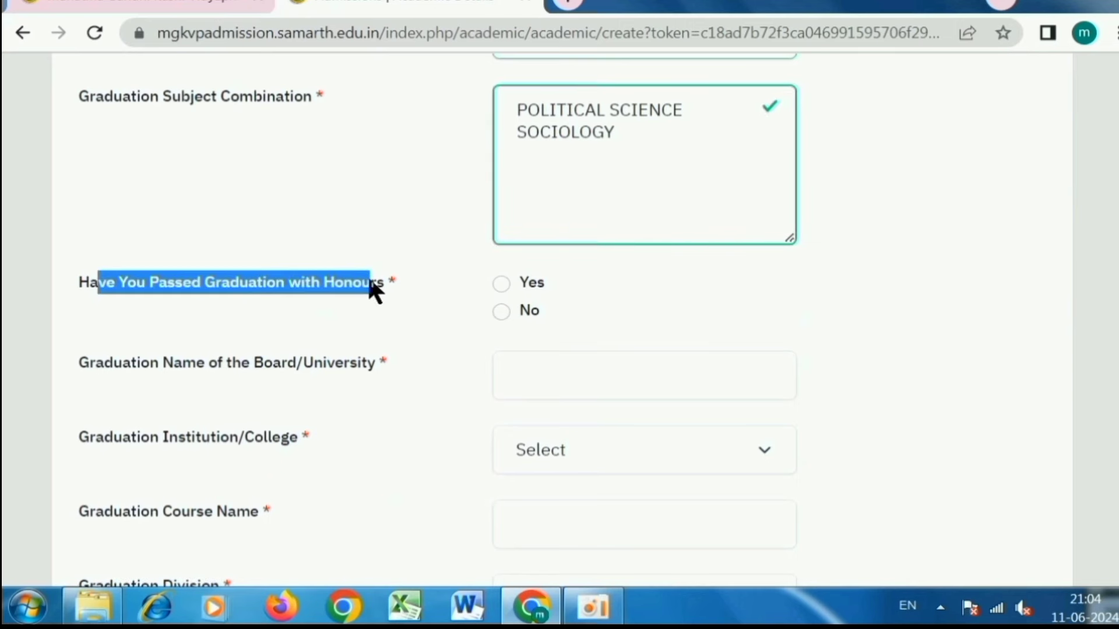
pyautogui.click(327, 287)
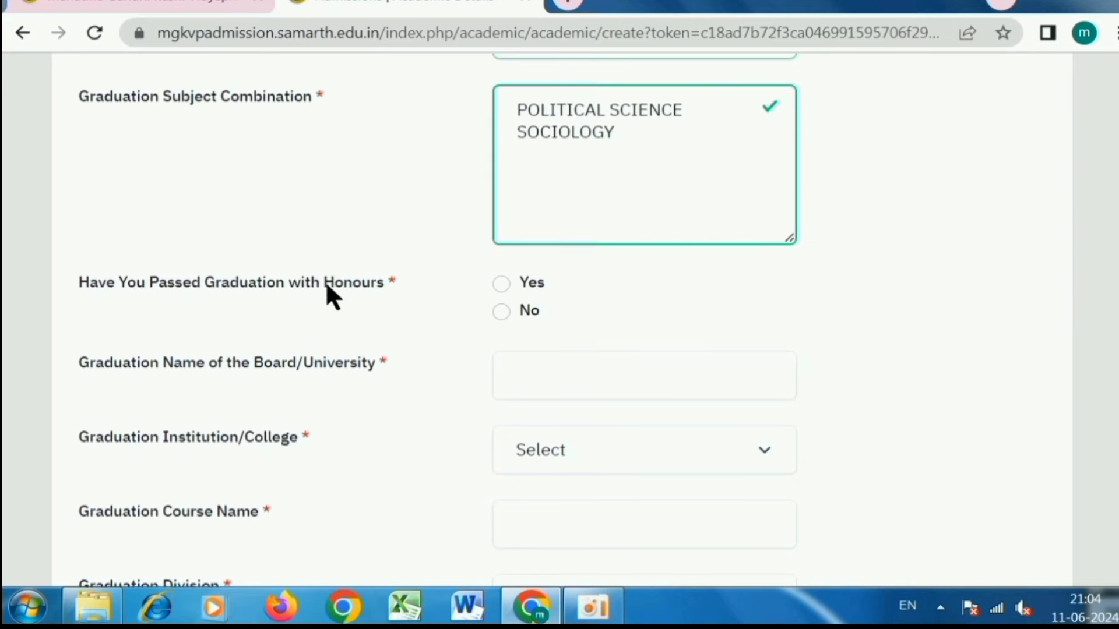
pyautogui.click(502, 311)
# - Type MAHATMA GANDHI KASHI VIDYAPITH as the graduation board/university
pyautogui.scroll(-3, 468, 301)
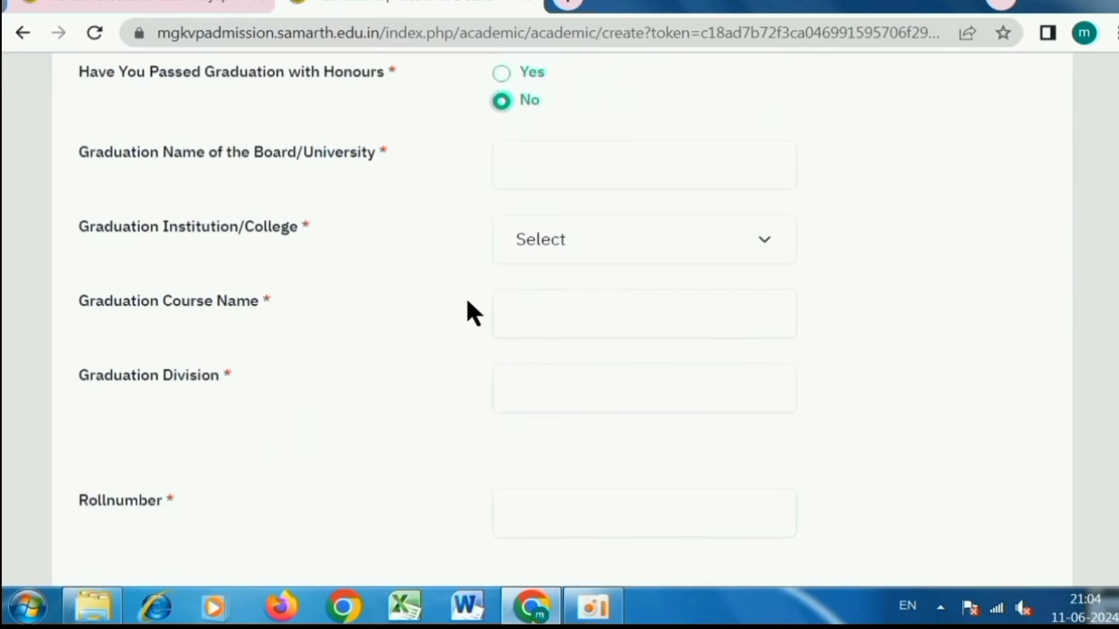
pyautogui.moveTo(95, 157); pyautogui.dragTo(369, 166)
pyautogui.click(533, 166)
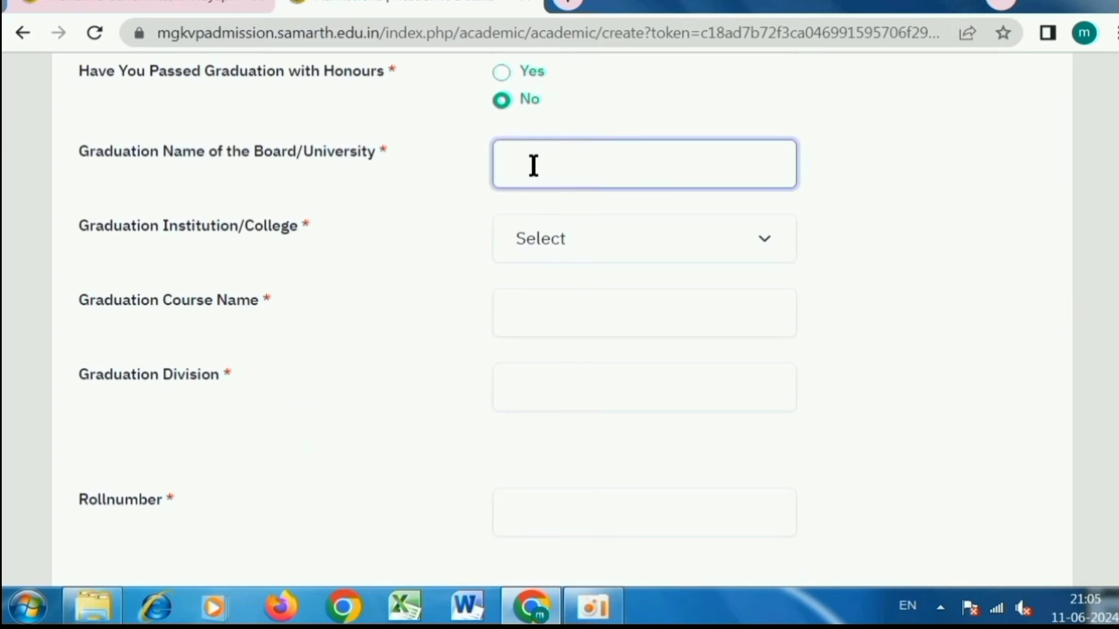
pyautogui.write('MN')
pyautogui.write('HATMA')
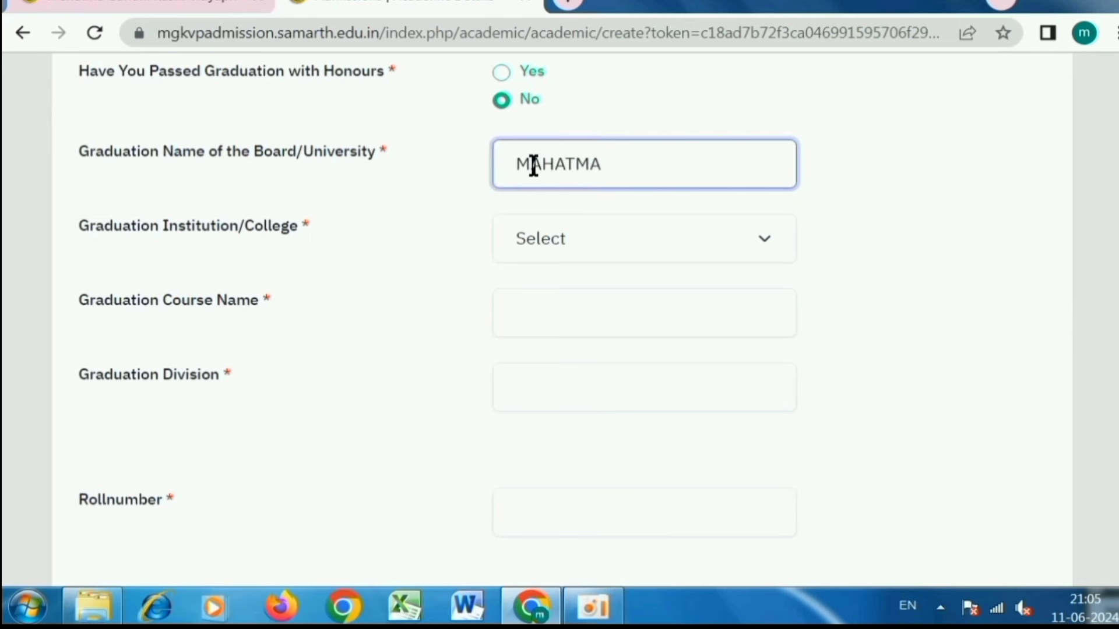
pyautogui.write(' GANDHI ')
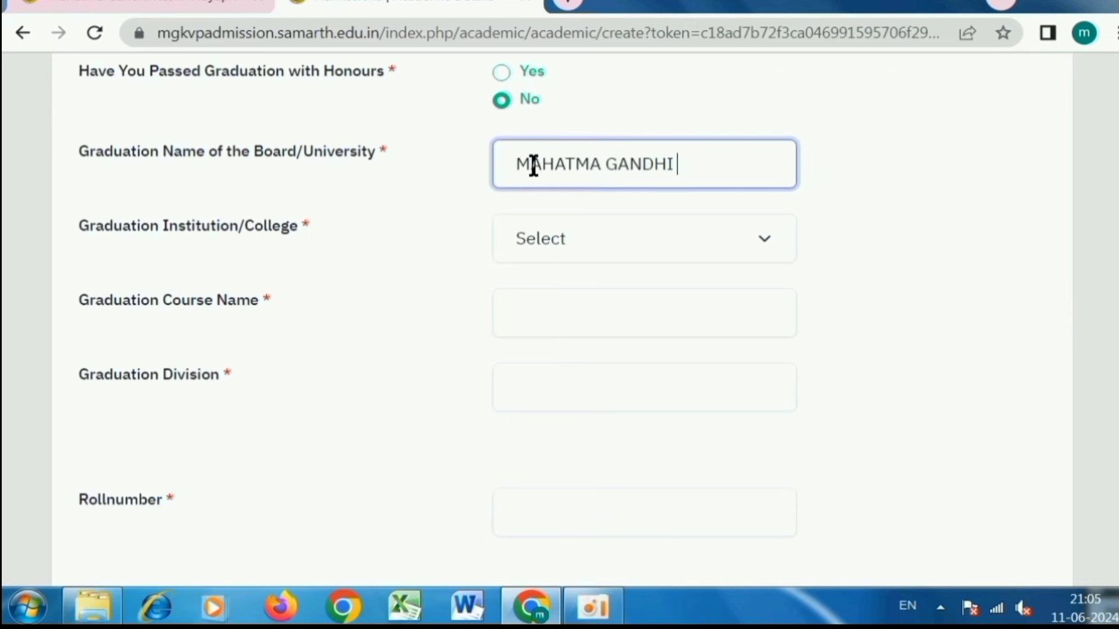
pyautogui.write('KASHI VIDY')
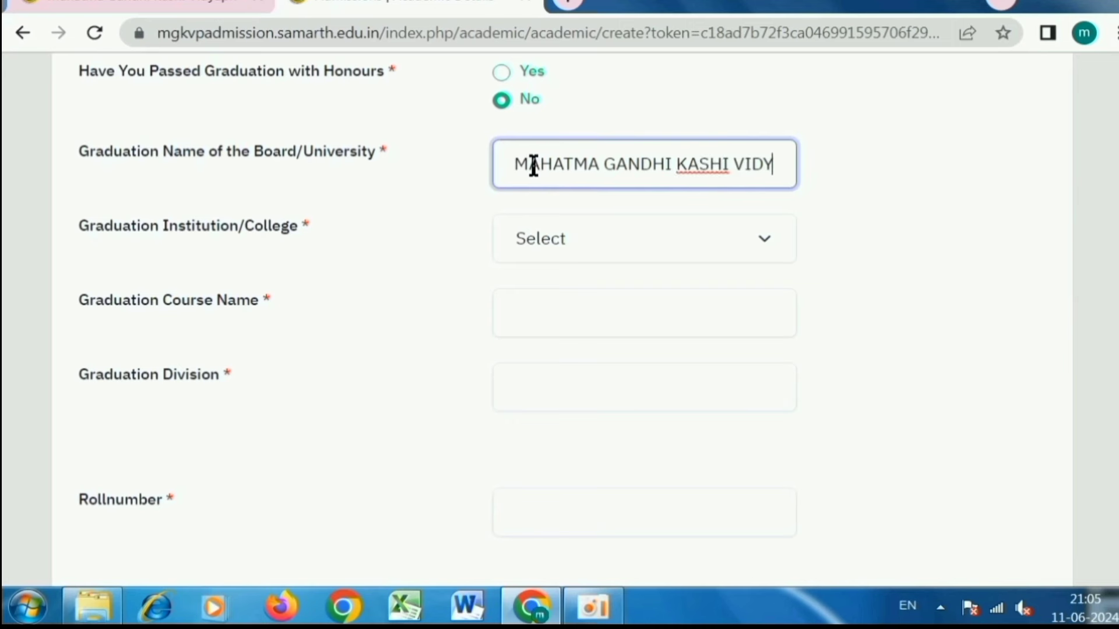
pyautogui.write('PITH VAR')
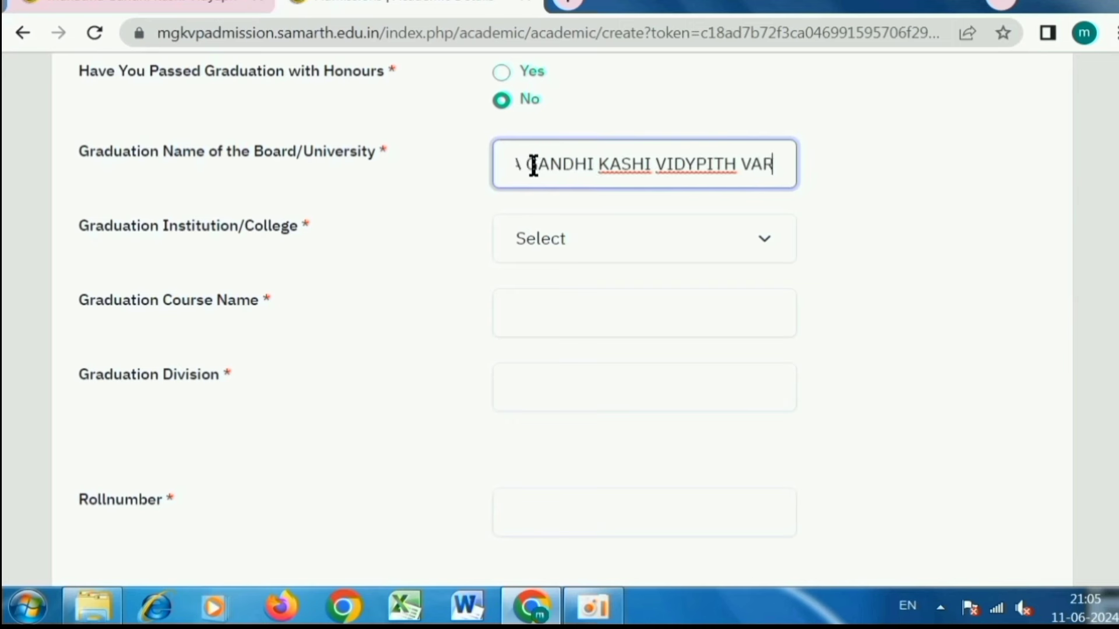
# - Set the graduation institution/college to Mahatma Gandhi Kashi Vidyapith Varanasi
pyautogui.moveTo(90, 227); pyautogui.dragTo(241, 229)
pyautogui.click(500, 234)
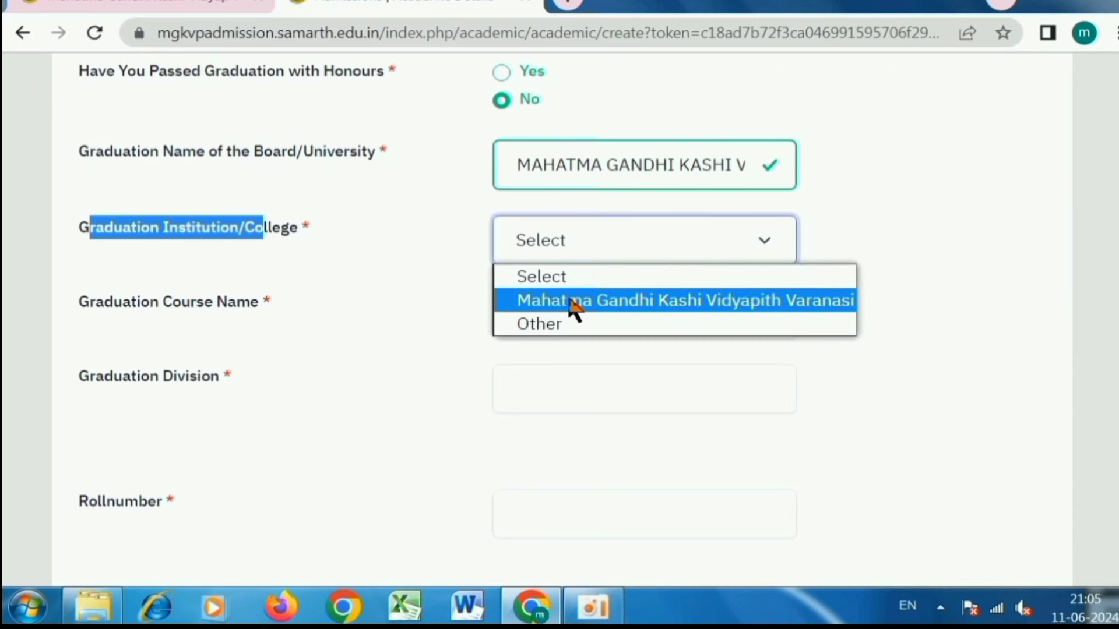
pyautogui.click(542, 325)
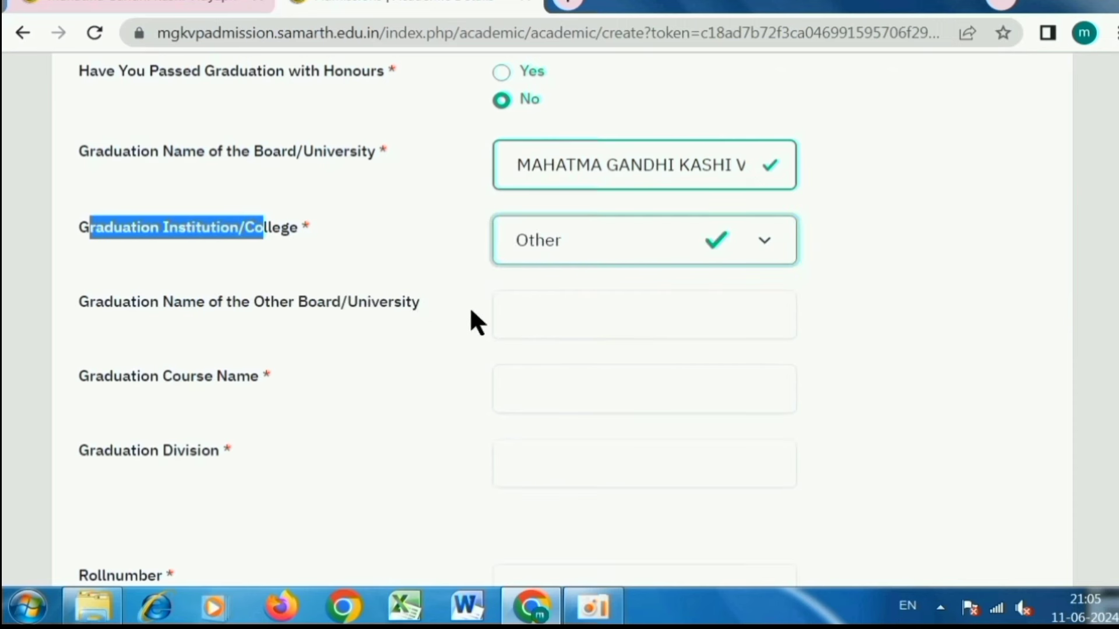
pyautogui.moveTo(91, 302); pyautogui.dragTo(351, 303)
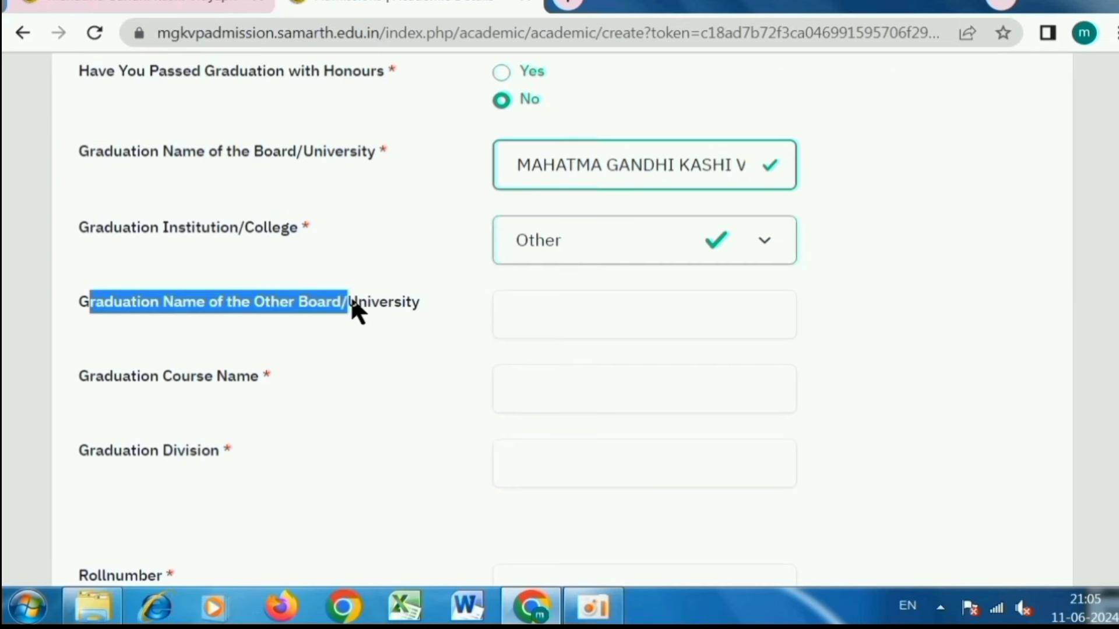
pyautogui.click(552, 239)
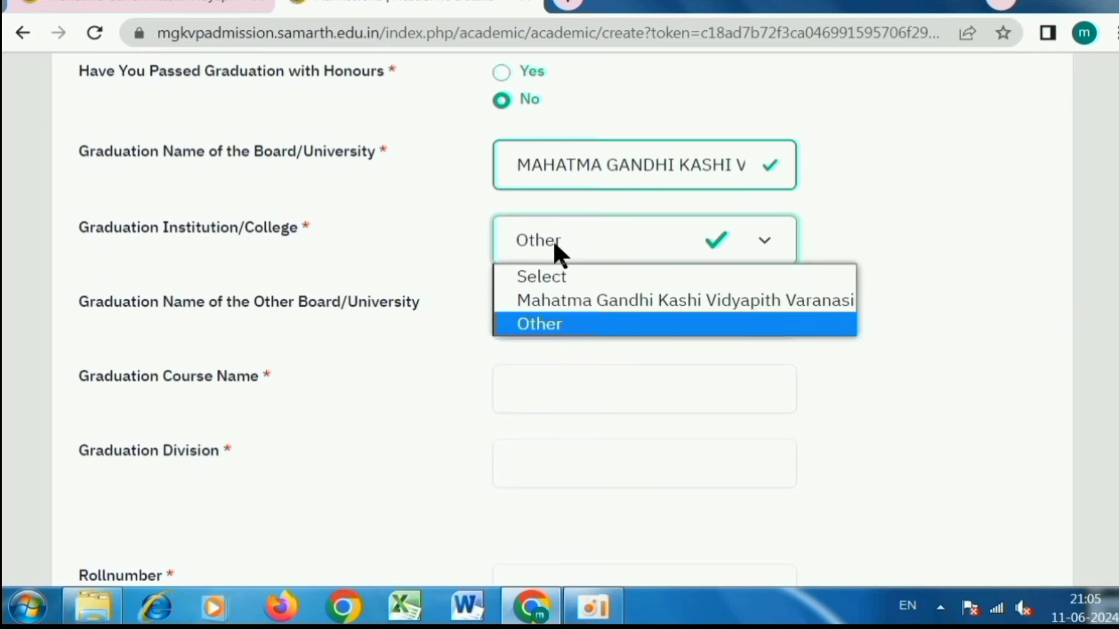
pyautogui.click(556, 300)
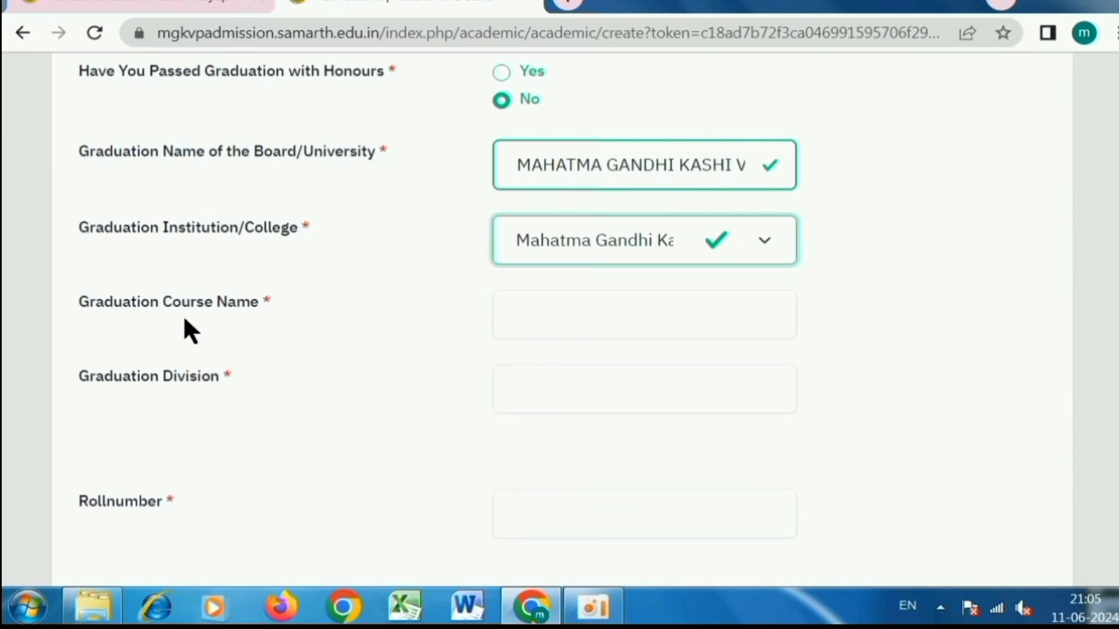
pyautogui.moveTo(88, 302); pyautogui.dragTo(274, 297)
# - Enter graduation Course Name BA and Division FIRST
pyautogui.click(566, 316)
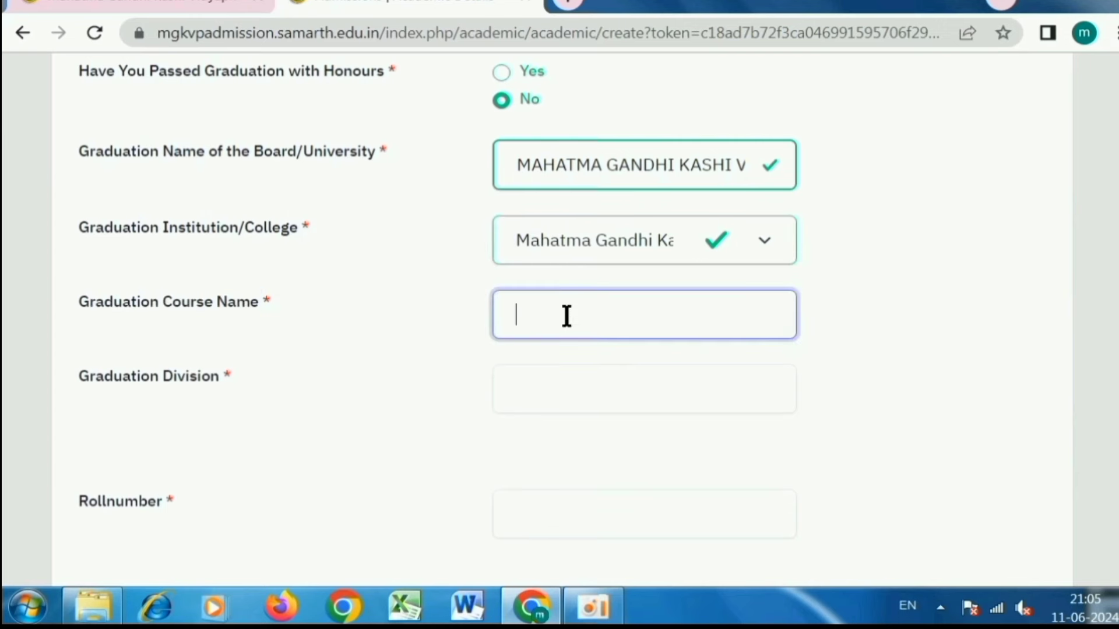
pyautogui.write('BA')
pyautogui.moveTo(88, 377); pyautogui.dragTo(210, 382)
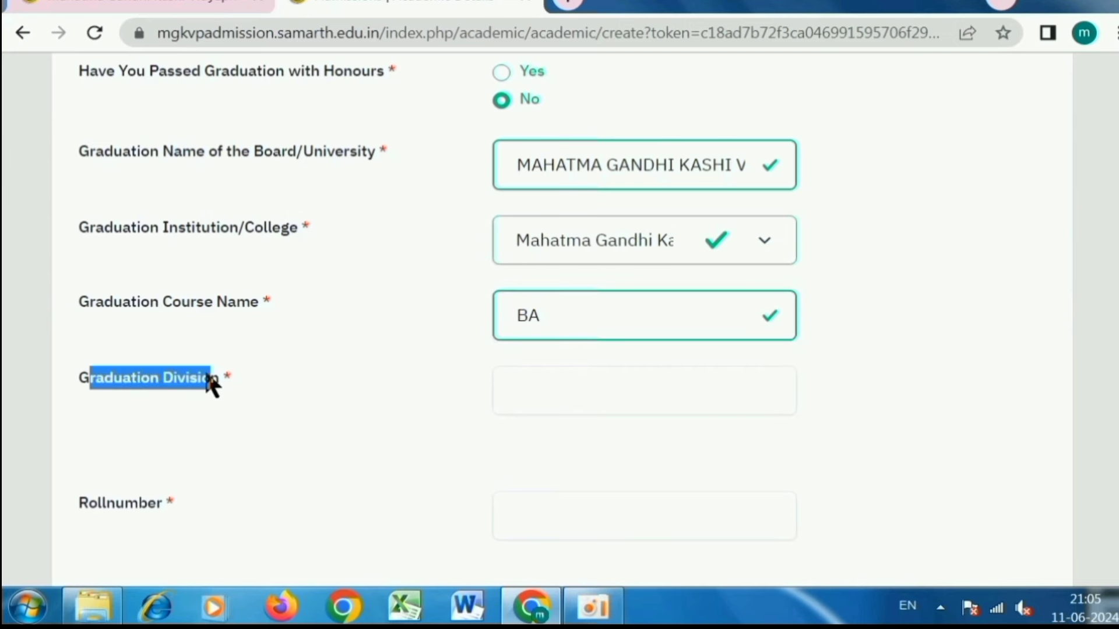
pyautogui.click(563, 391)
pyautogui.write('FIRST')
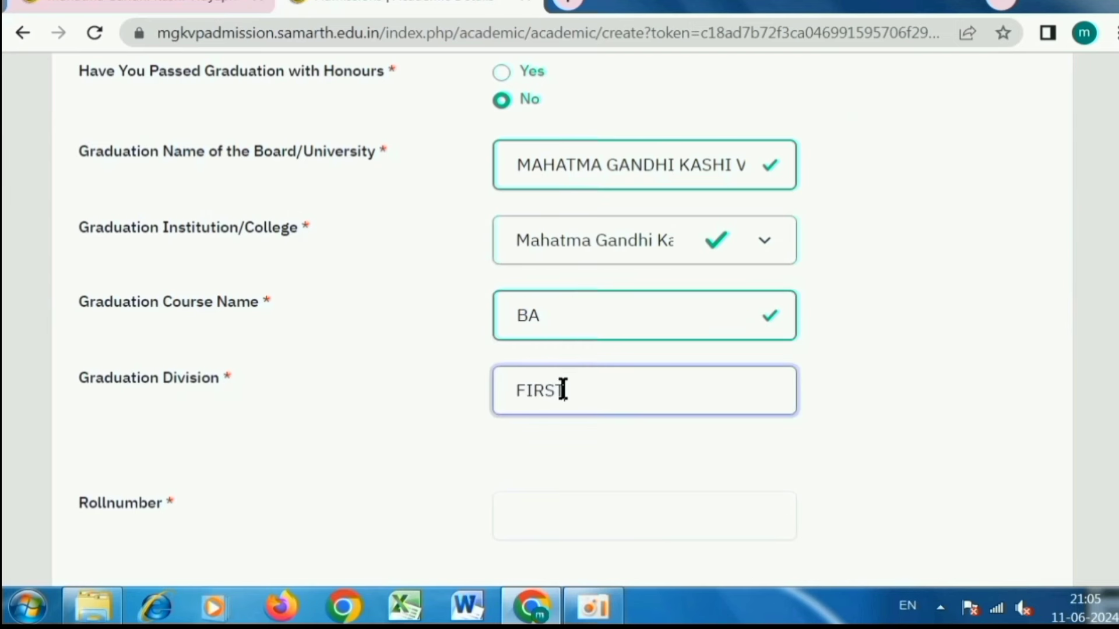
# - Enter the graduation roll number and review the percentage instructions
pyautogui.scroll(-2, 563, 390)
pyautogui.click(564, 415)
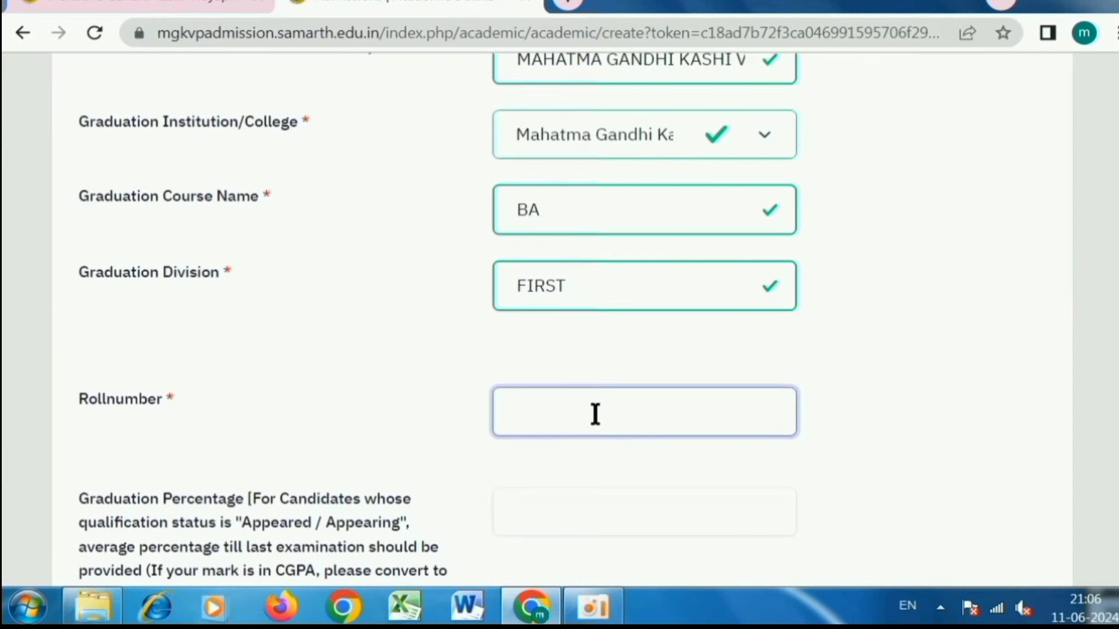
pyautogui.scroll(-2, 549, 452)
pyautogui.scroll(-2, 549, 444)
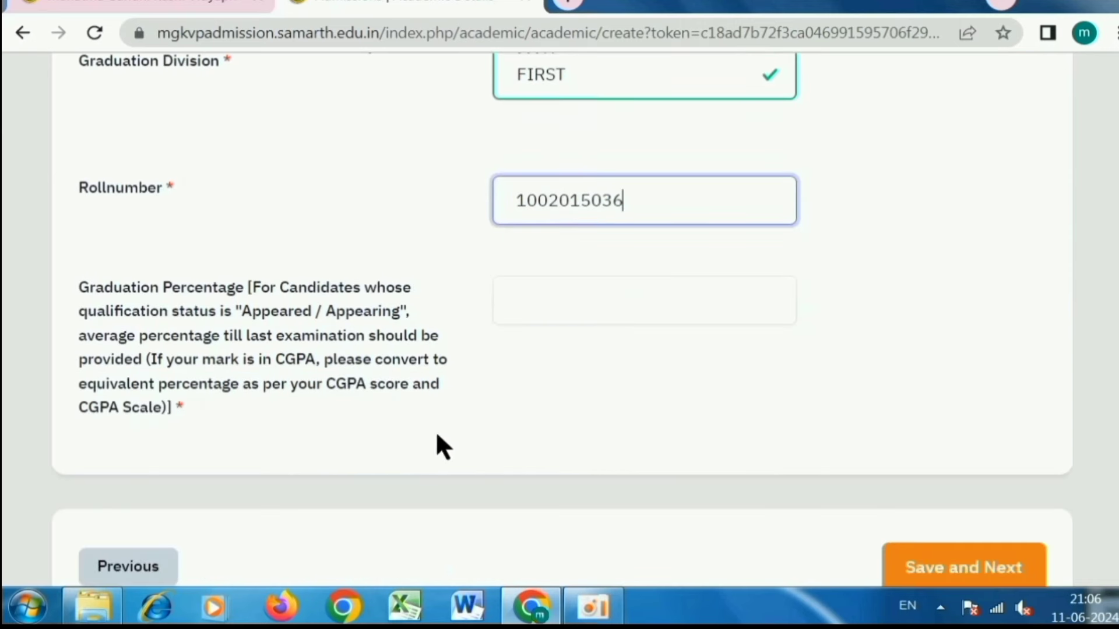
pyautogui.moveTo(78, 287); pyautogui.dragTo(210, 293)
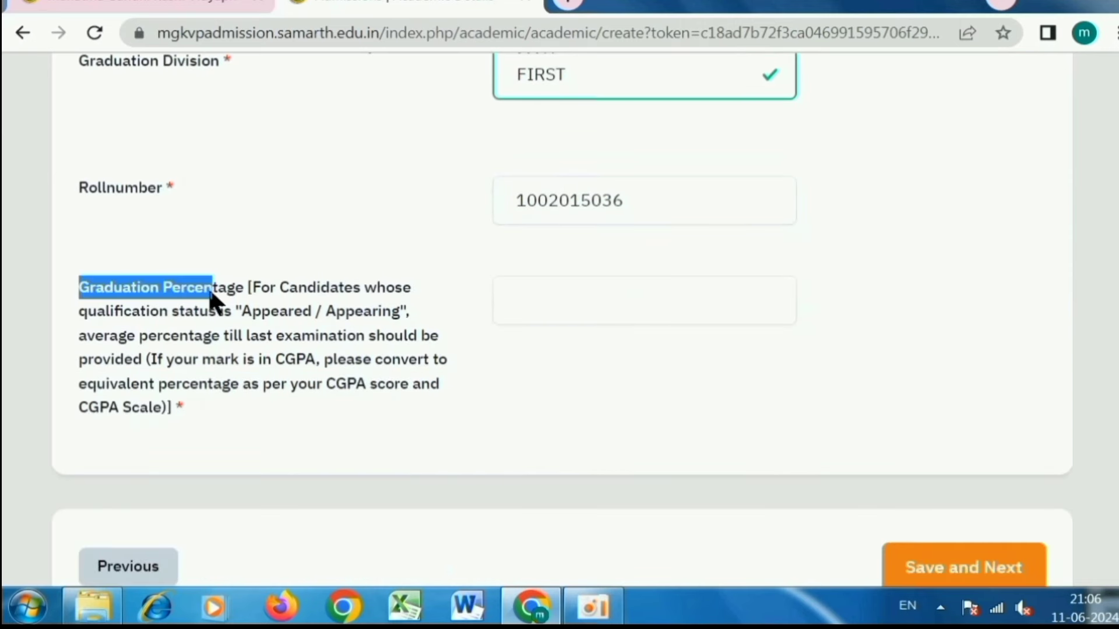
pyautogui.moveTo(387, 294); pyautogui.dragTo(391, 415)
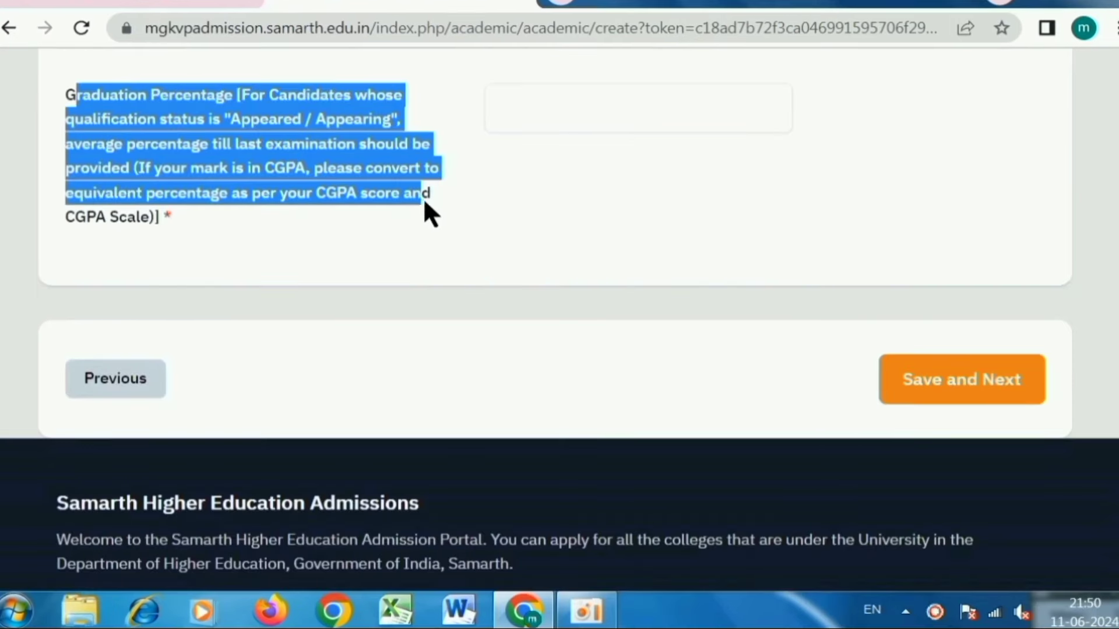
# - Focus the empty Graduation Percentage box, bringing up its 'cannot be blank' validation message
pyautogui.moveTo(424, 201); pyautogui.dragTo(432, 207)
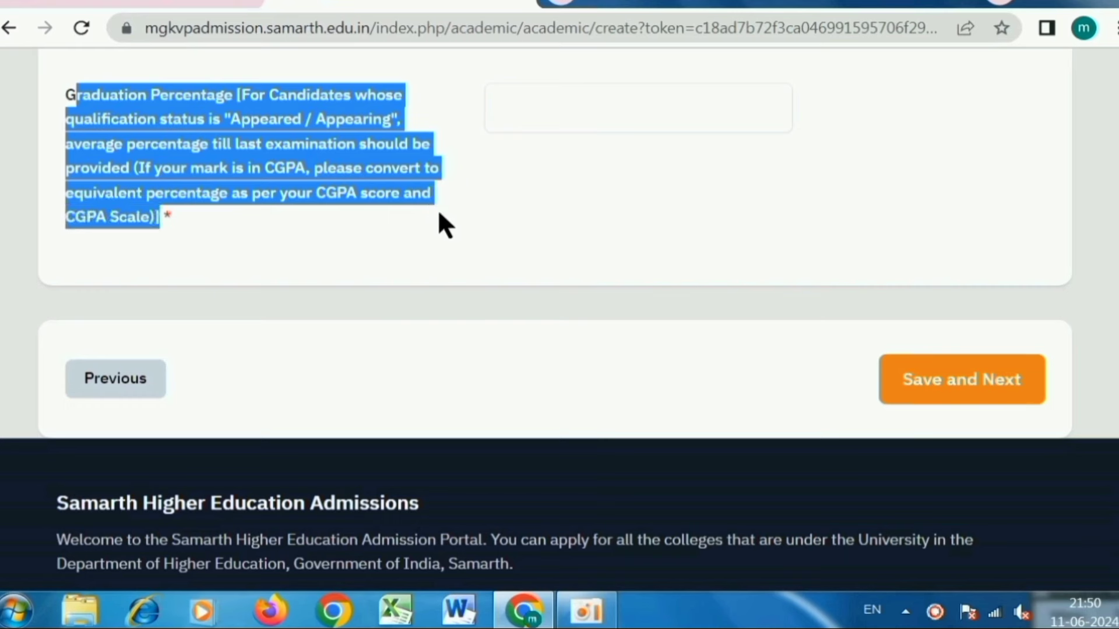
pyautogui.click(340, 190)
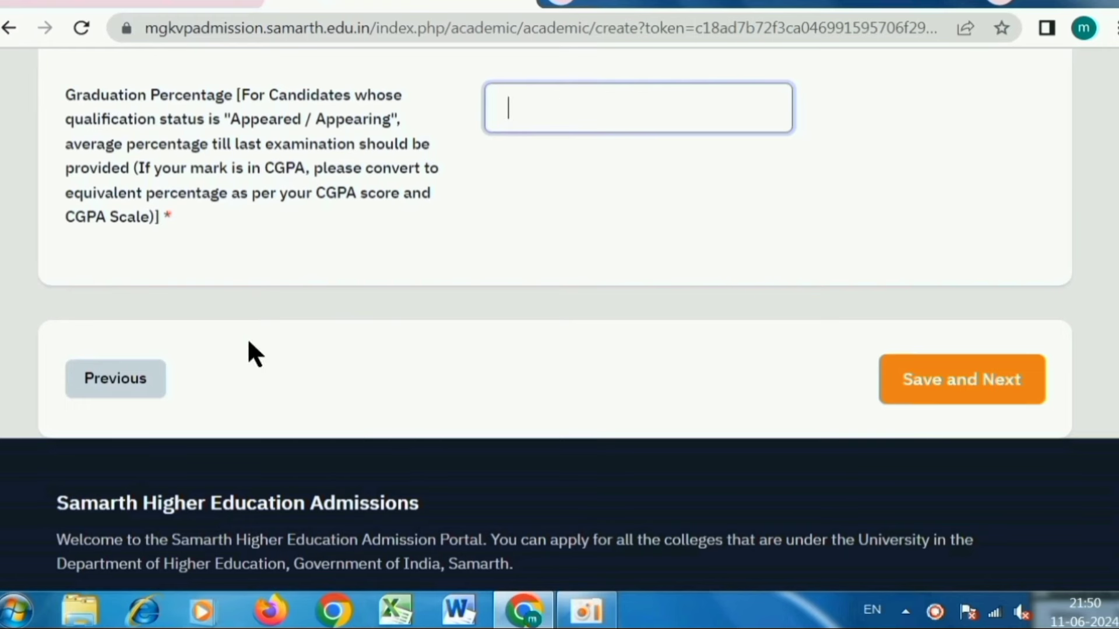
pyautogui.moveTo(74, 120); pyautogui.dragTo(364, 125)
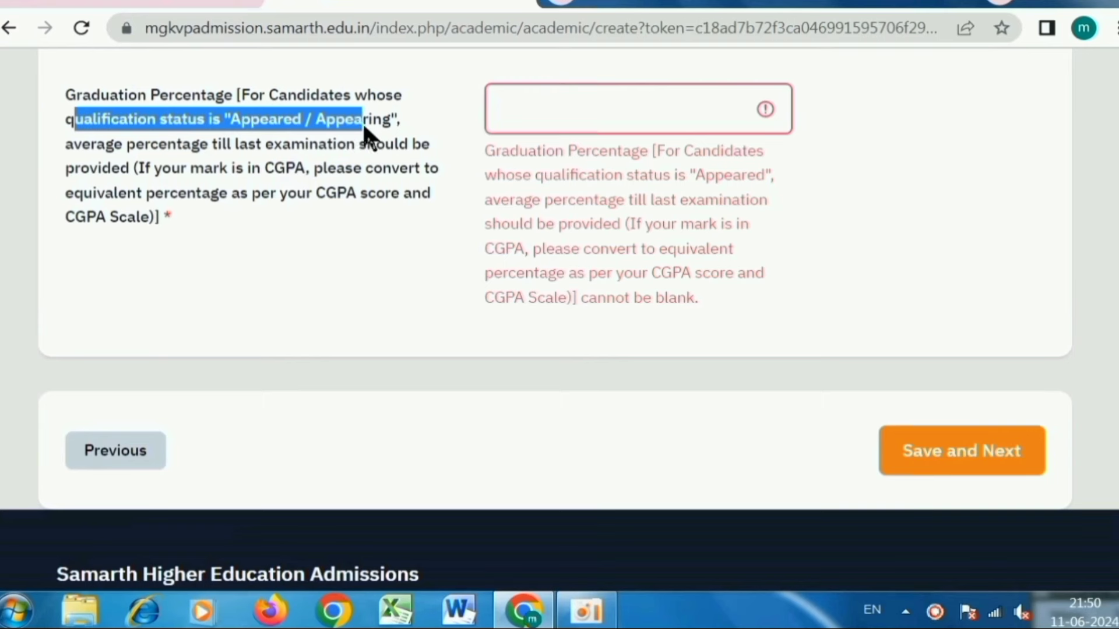
pyautogui.click(318, 123)
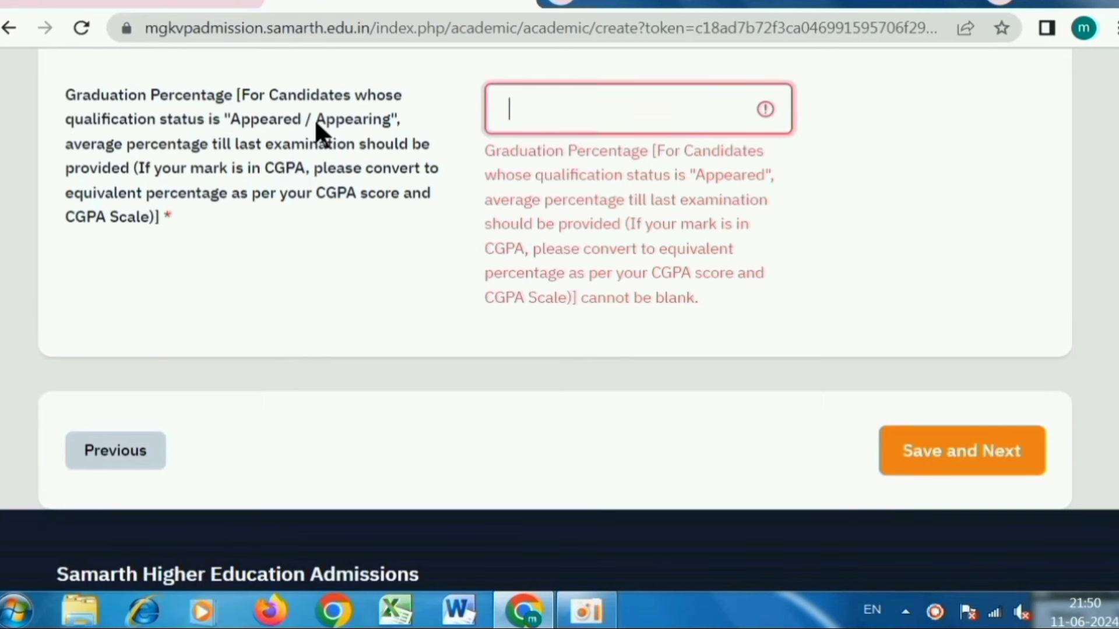
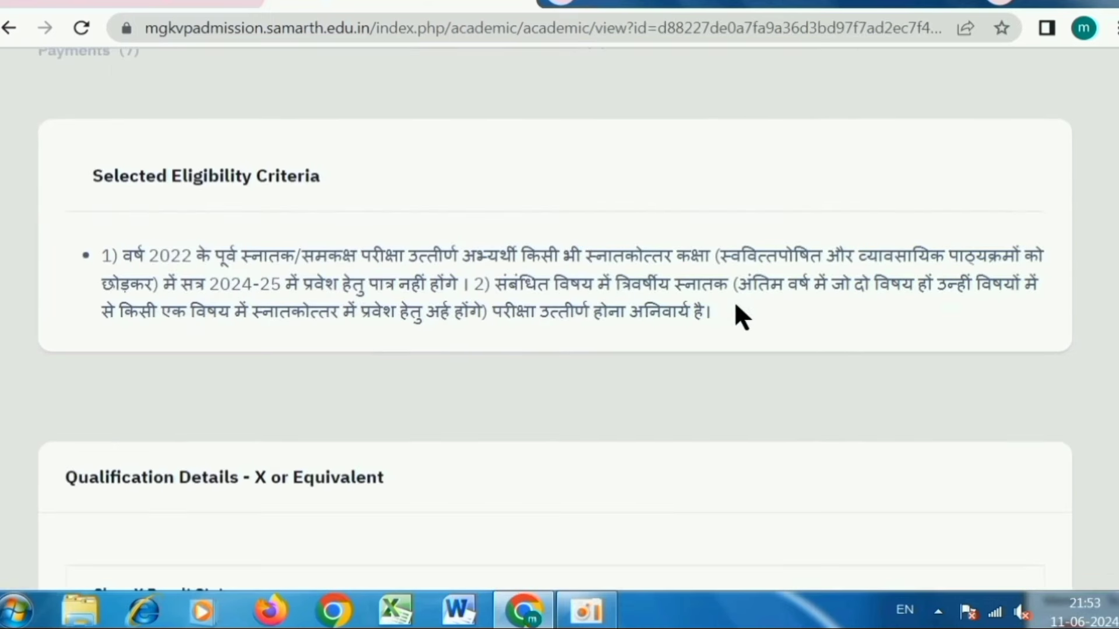
# - Review the Class X, XII and Graduation qualifications, then continue to Other Details
pyautogui.scroll(-10, 518, 337)
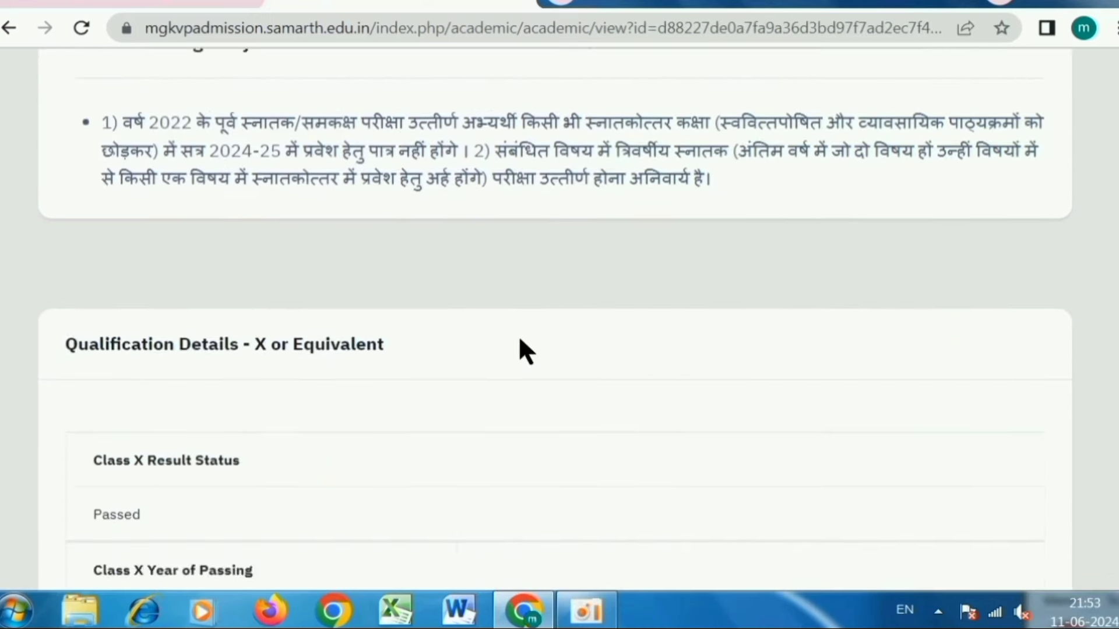
pyautogui.scroll(-7, 520, 340)
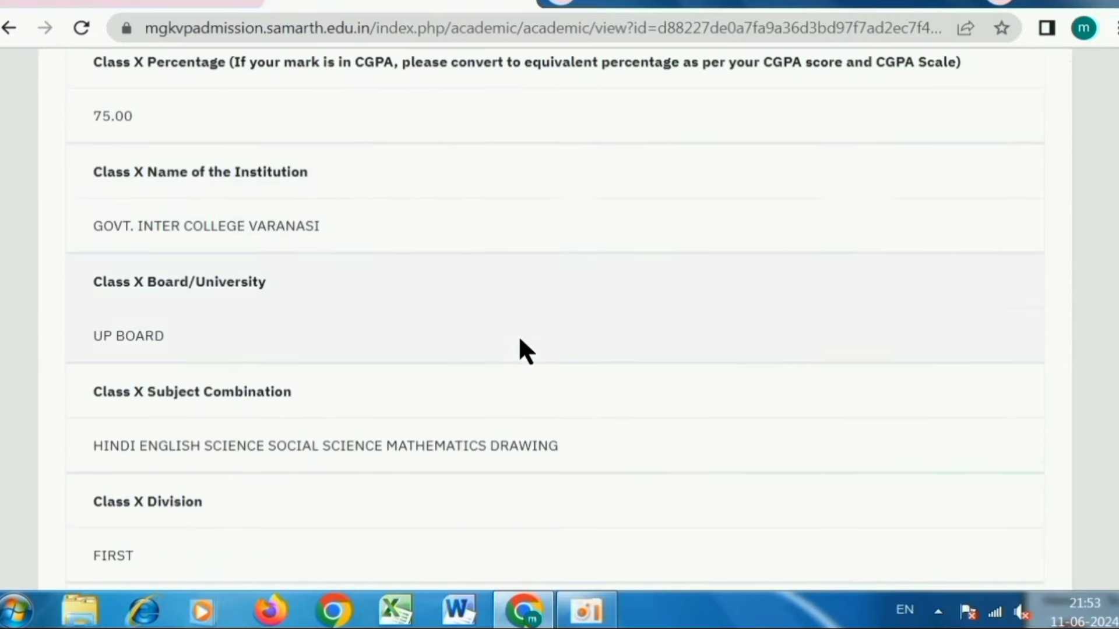
pyautogui.scroll(-9, 521, 338)
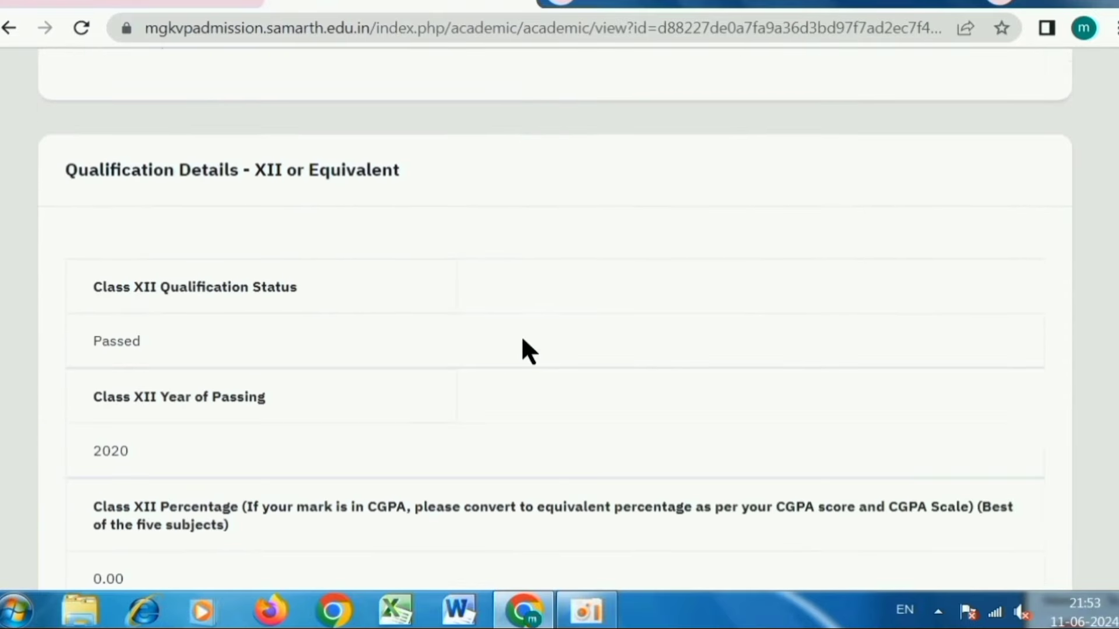
pyautogui.scroll(-10, 527, 350)
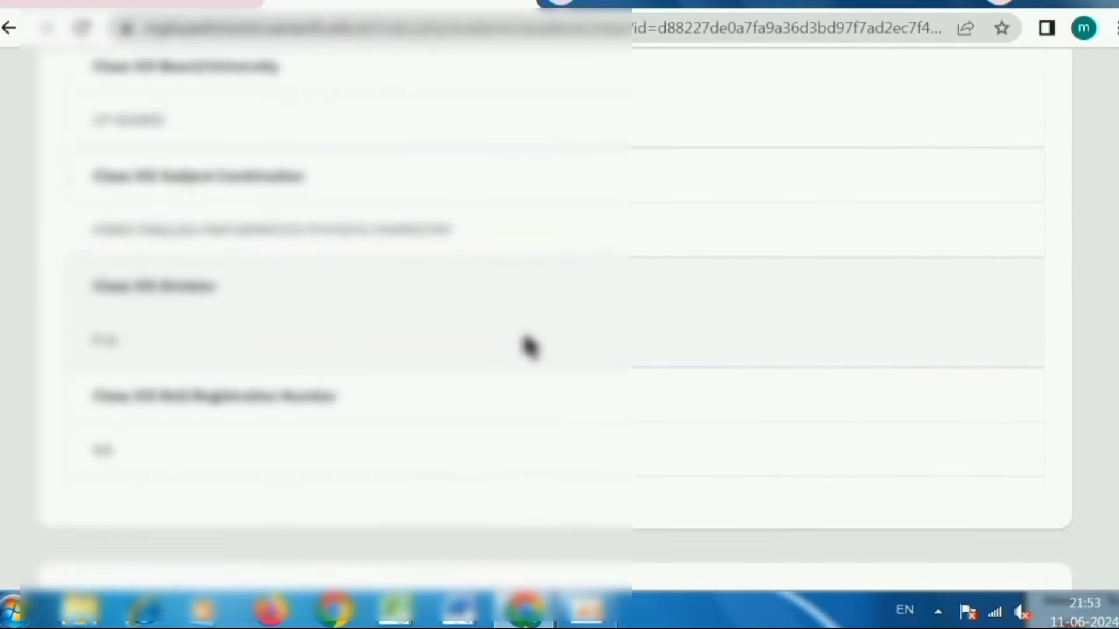
pyautogui.scroll(-10, 528, 345)
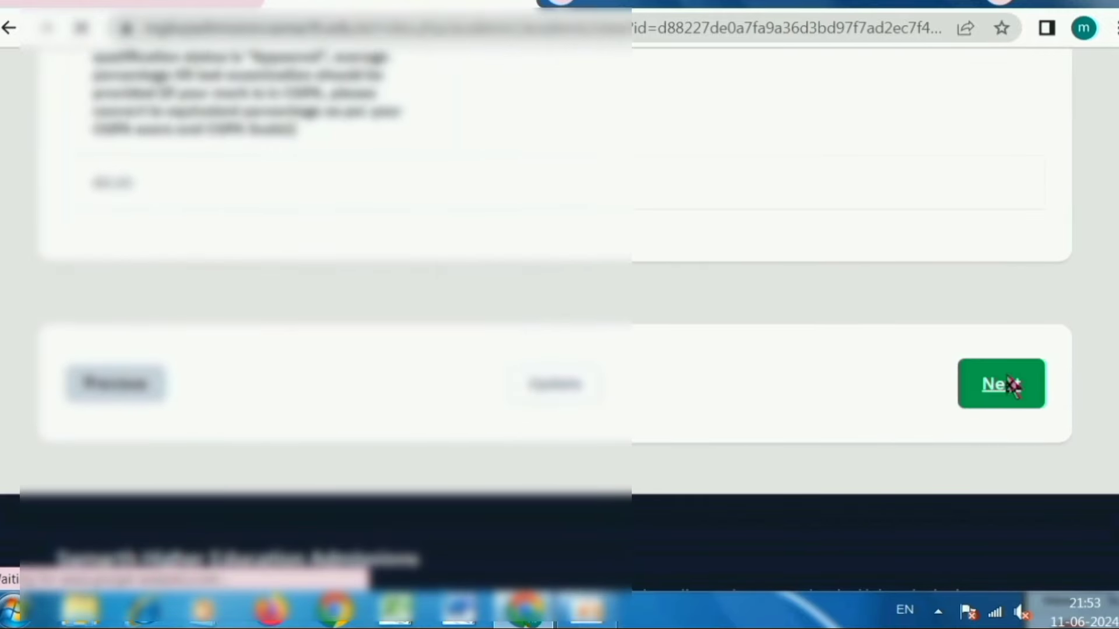
pyautogui.click(998, 383)
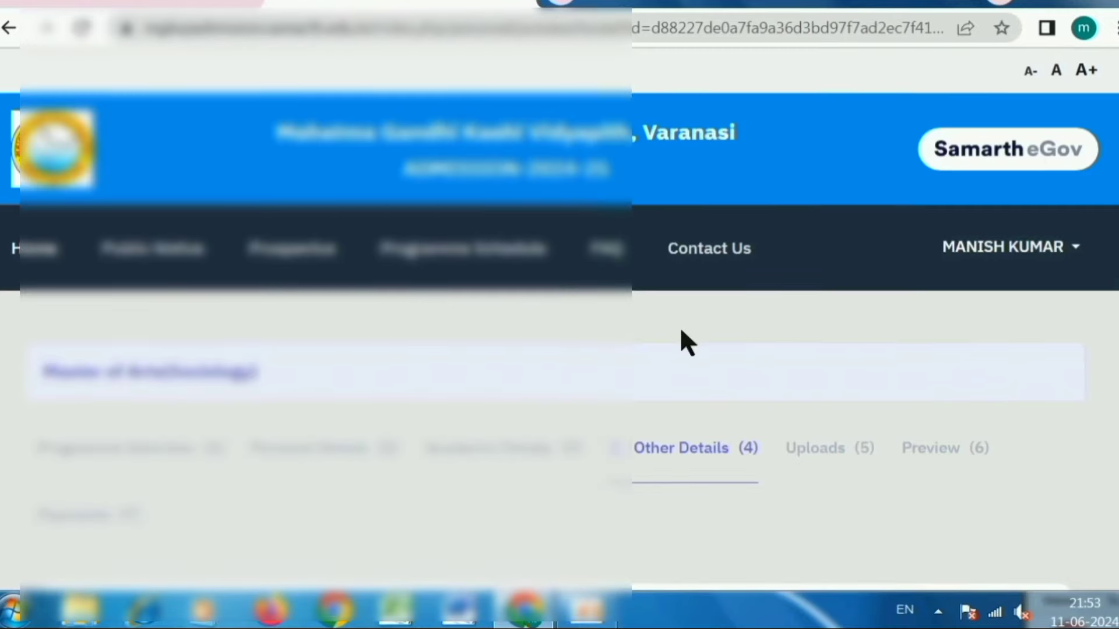
# - Scroll the Other Details answers down to the reading, writing and speaking language proficiency
pyautogui.scroll(-5, 679, 326)
pyautogui.scroll(-2, 683, 334)
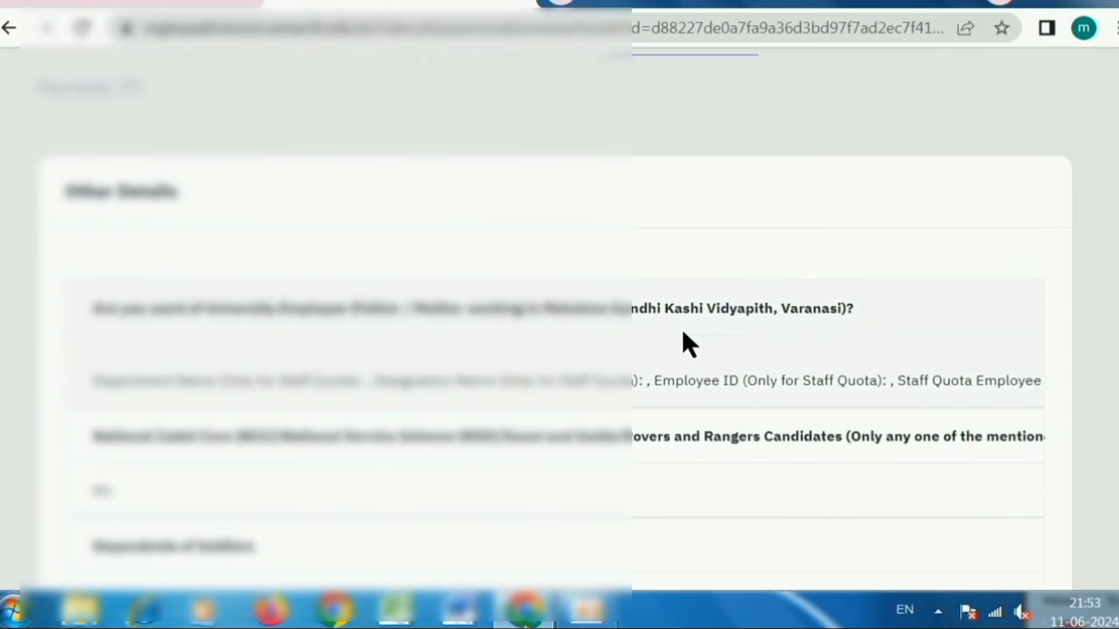
pyautogui.scroll(-2, 683, 333)
pyautogui.scroll(-10, 683, 333)
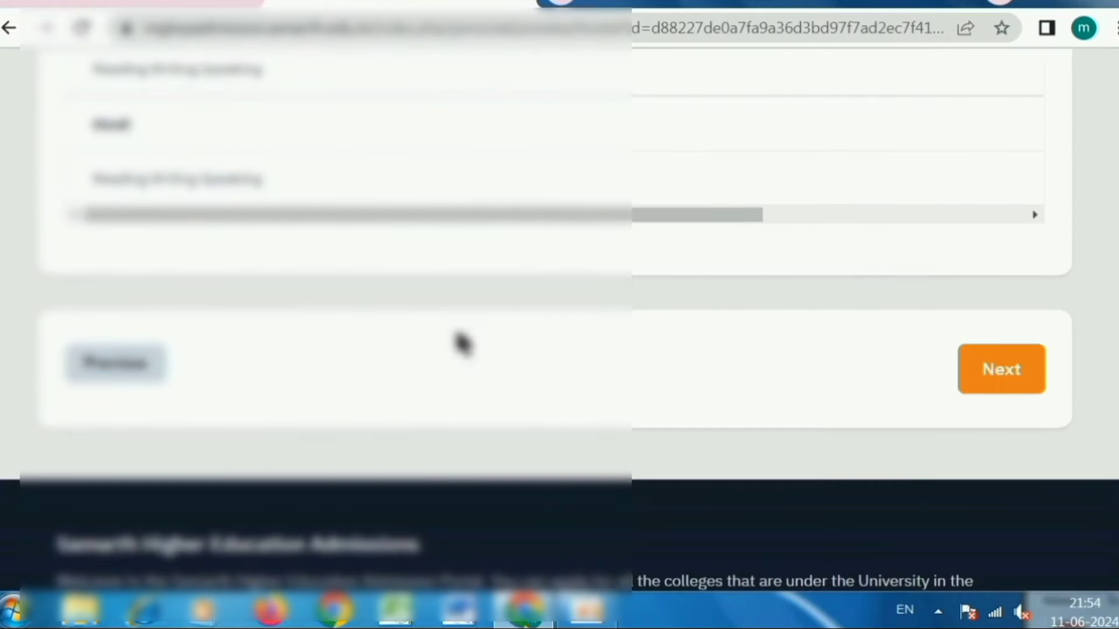
# - Move on to the Uploads step and scroll down to the document instructions
pyautogui.click(1031, 376)
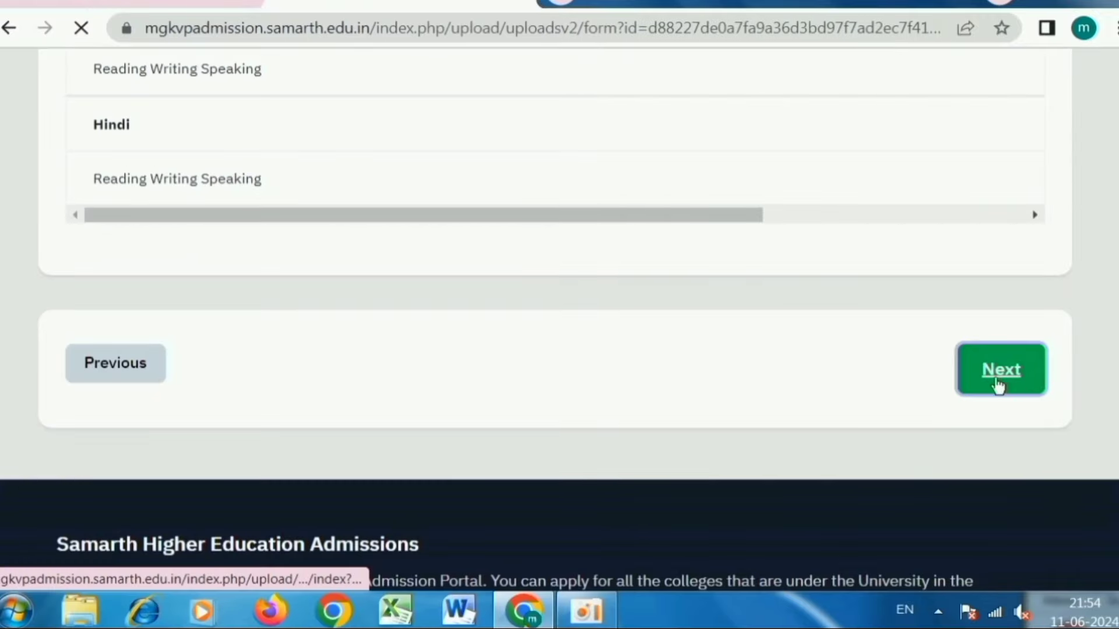
pyautogui.scroll(-9, 876, 320)
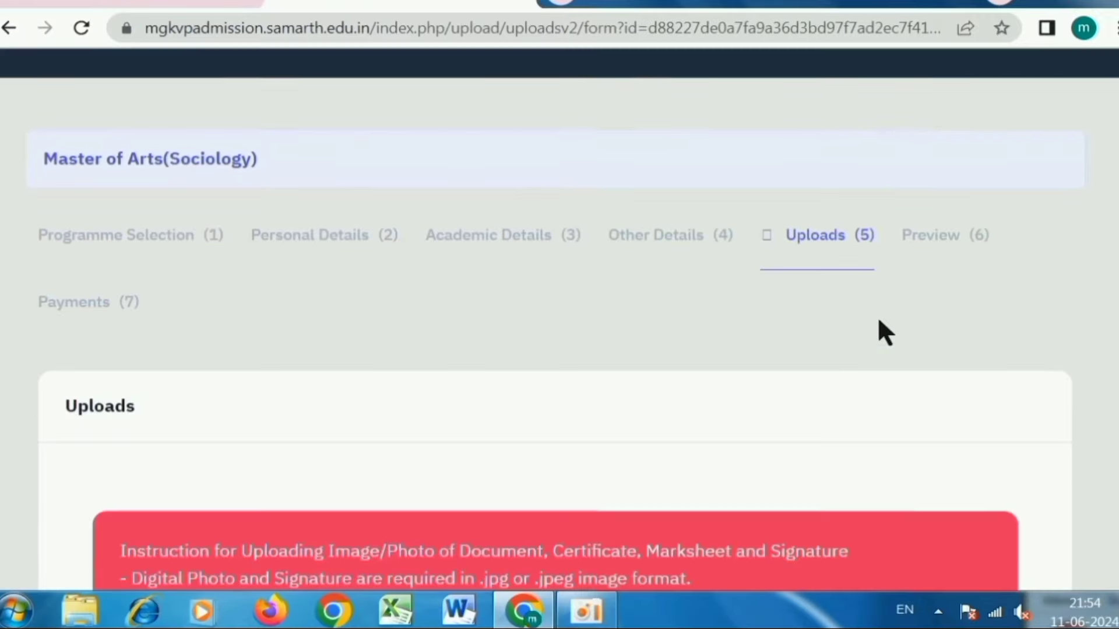
pyautogui.scroll(-5, 816, 310)
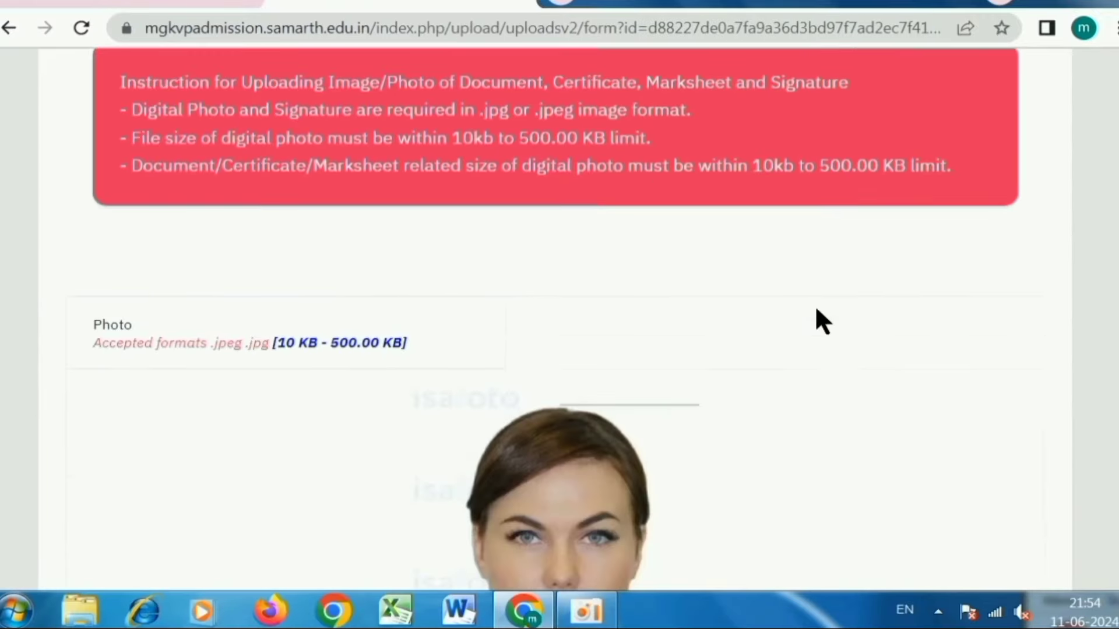
pyautogui.scroll(-4, 601, 330)
pyautogui.scroll(-4, 603, 341)
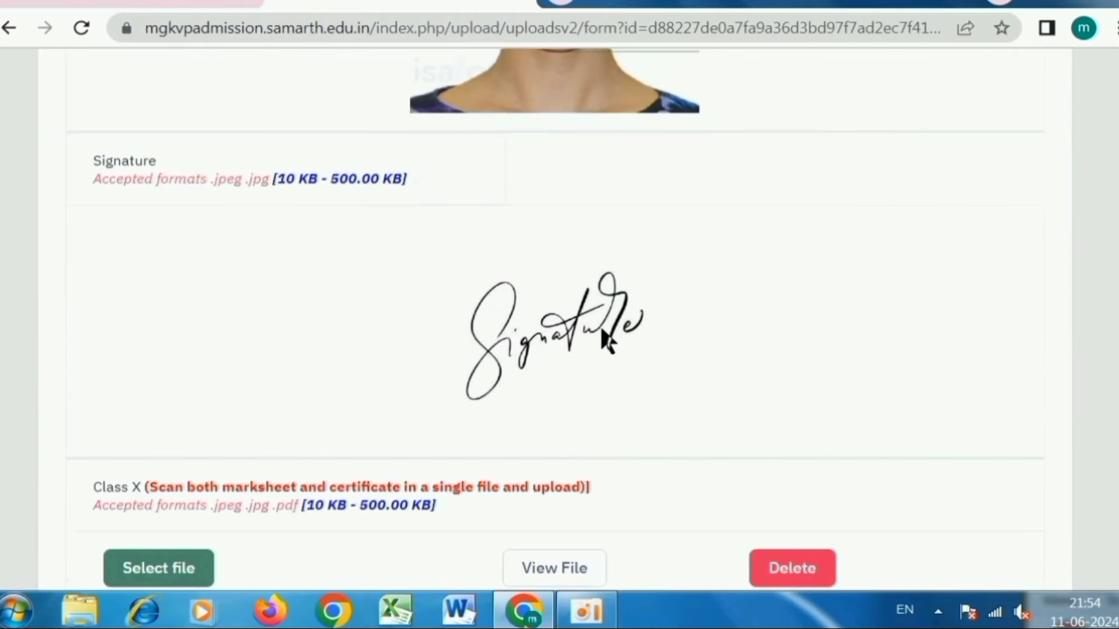
pyautogui.scroll(-4, 638, 327)
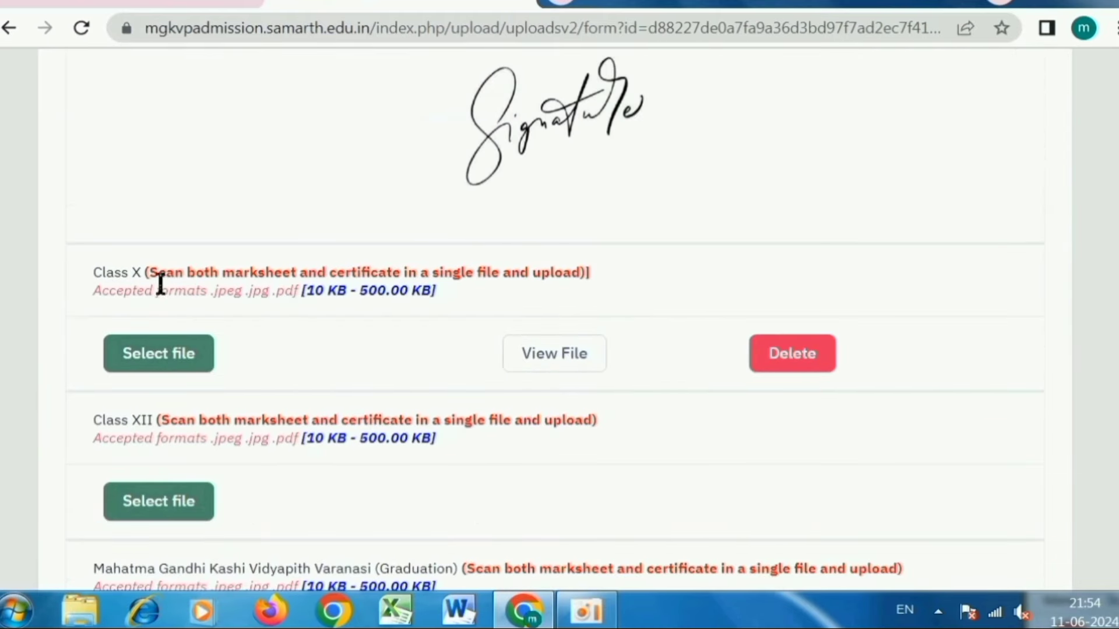
# - Highlight the Class X scanning instructions, 10 KB - 500.00 KB limit, and Graduation heading
pyautogui.moveTo(144, 280); pyautogui.dragTo(481, 275)
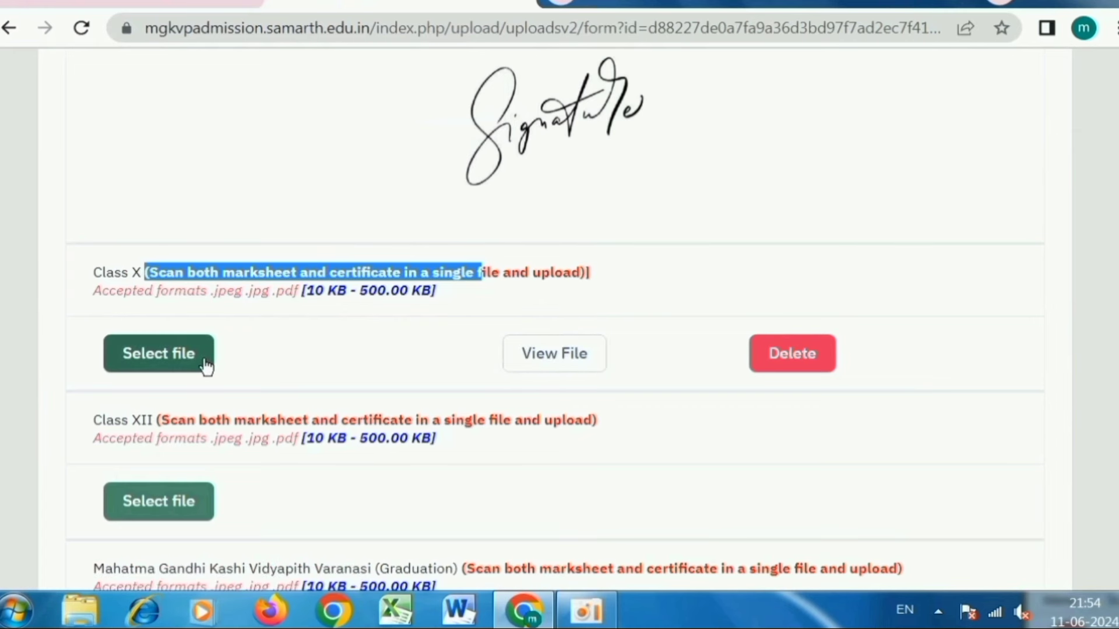
pyautogui.moveTo(303, 292); pyautogui.dragTo(419, 292)
pyautogui.scroll(-2, 420, 292)
pyautogui.moveTo(171, 313); pyautogui.dragTo(548, 309)
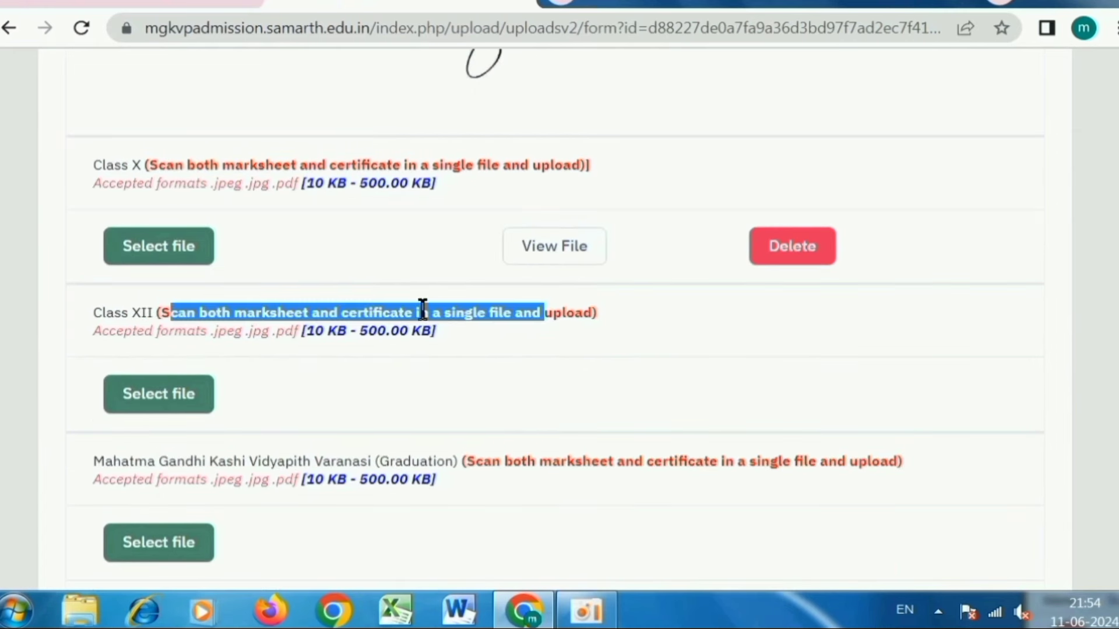
pyautogui.click(559, 365)
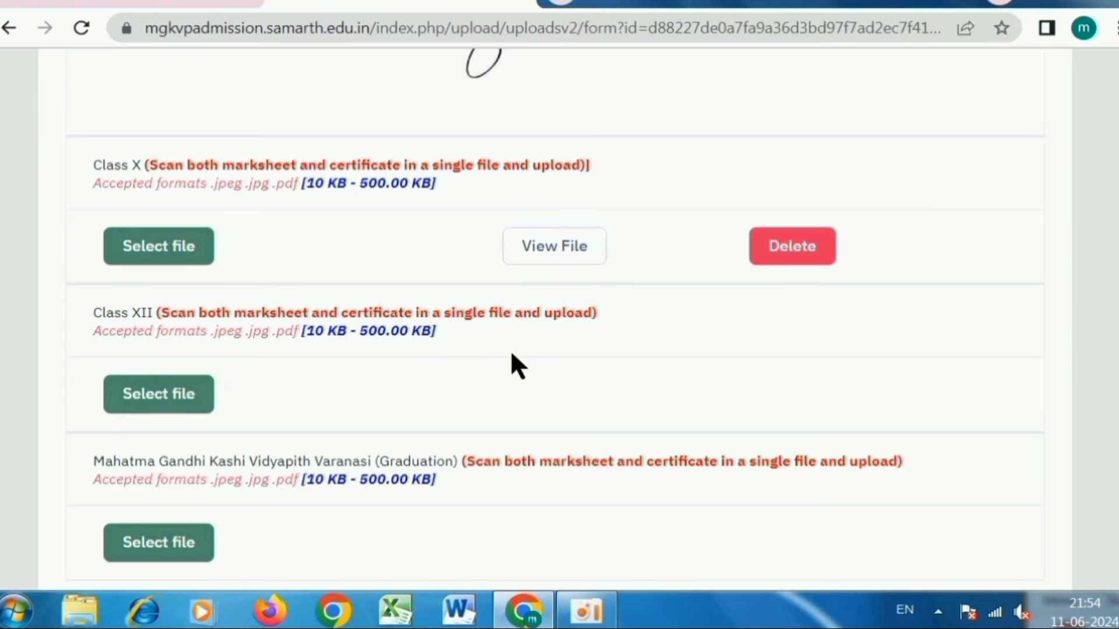
pyautogui.scroll(-2, 512, 356)
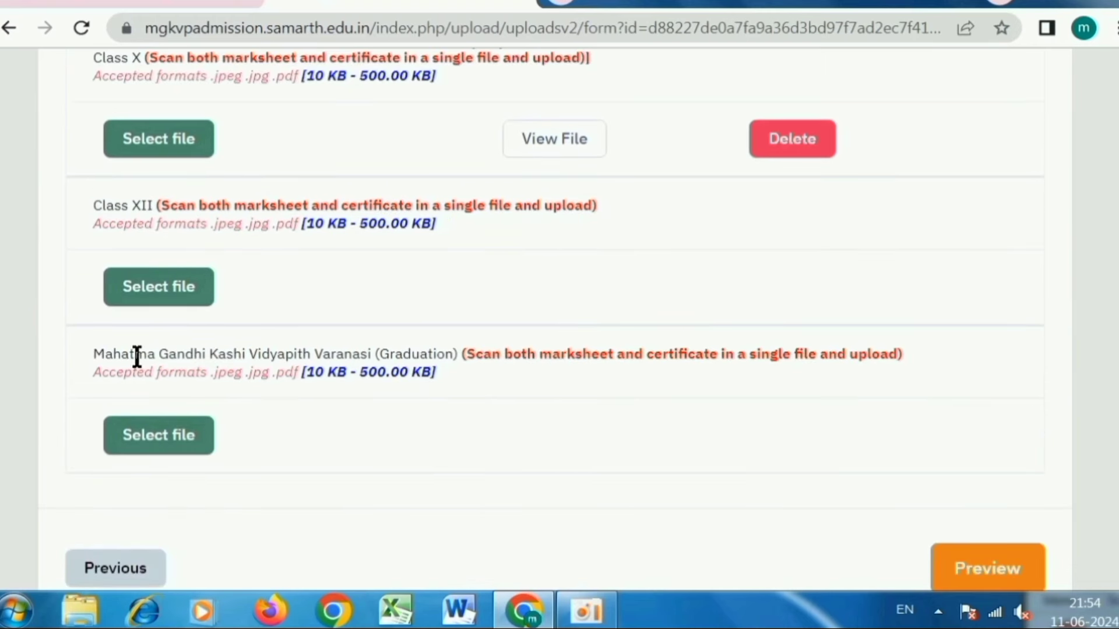
pyautogui.moveTo(123, 360); pyautogui.dragTo(444, 353)
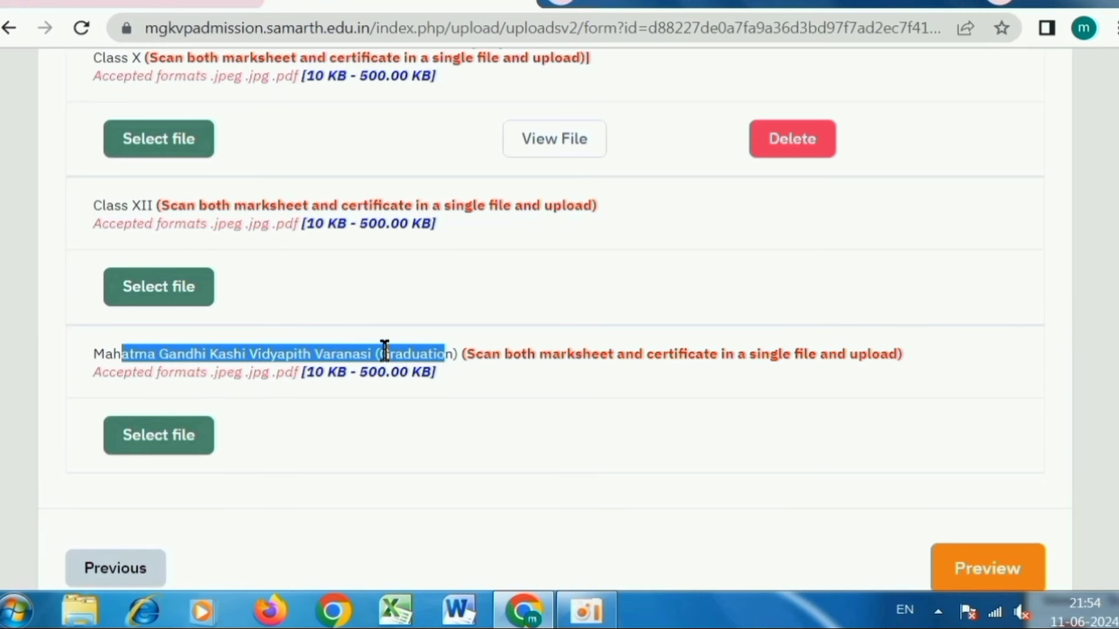
# - Recheck the uploaded files and request the application preview
pyautogui.scroll(-2, 407, 345)
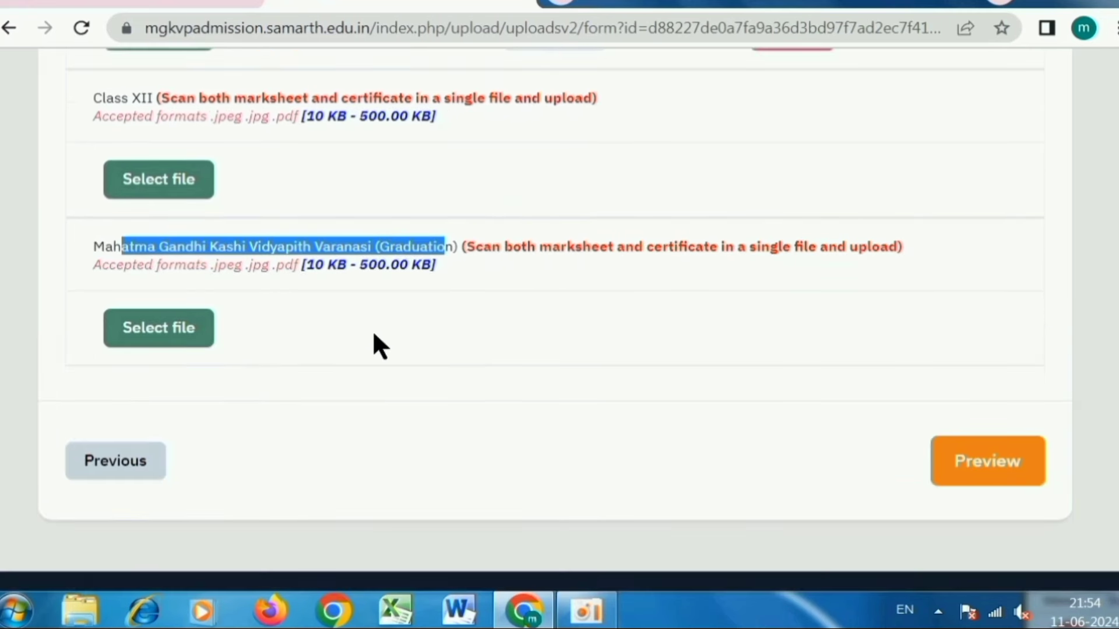
pyautogui.scroll(2, 374, 345)
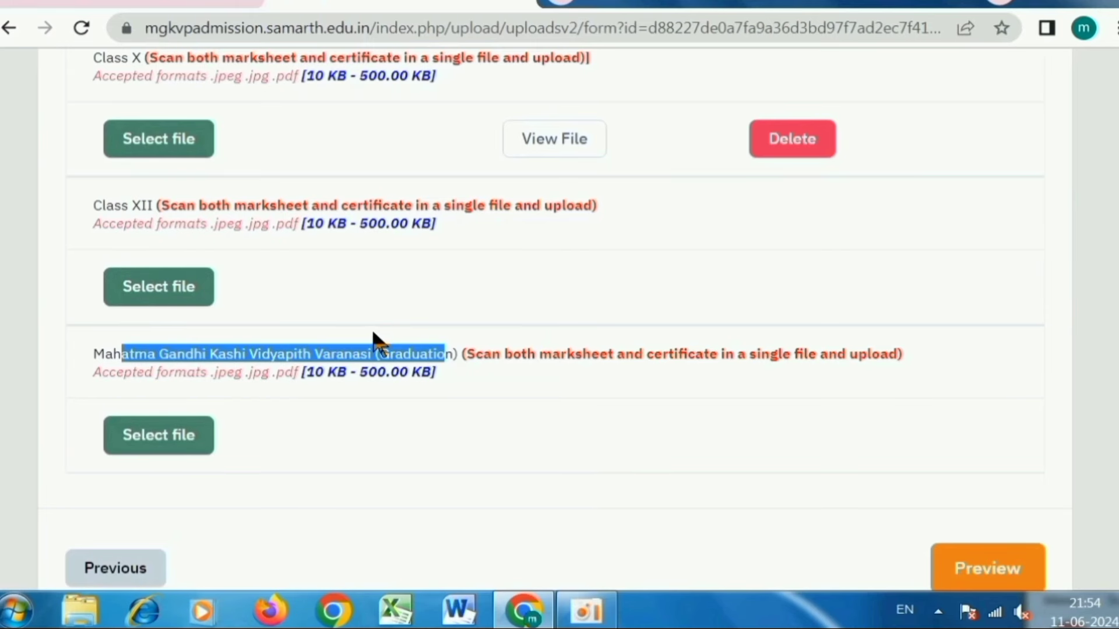
pyautogui.scroll(2, 373, 338)
pyautogui.scroll(-6, 373, 330)
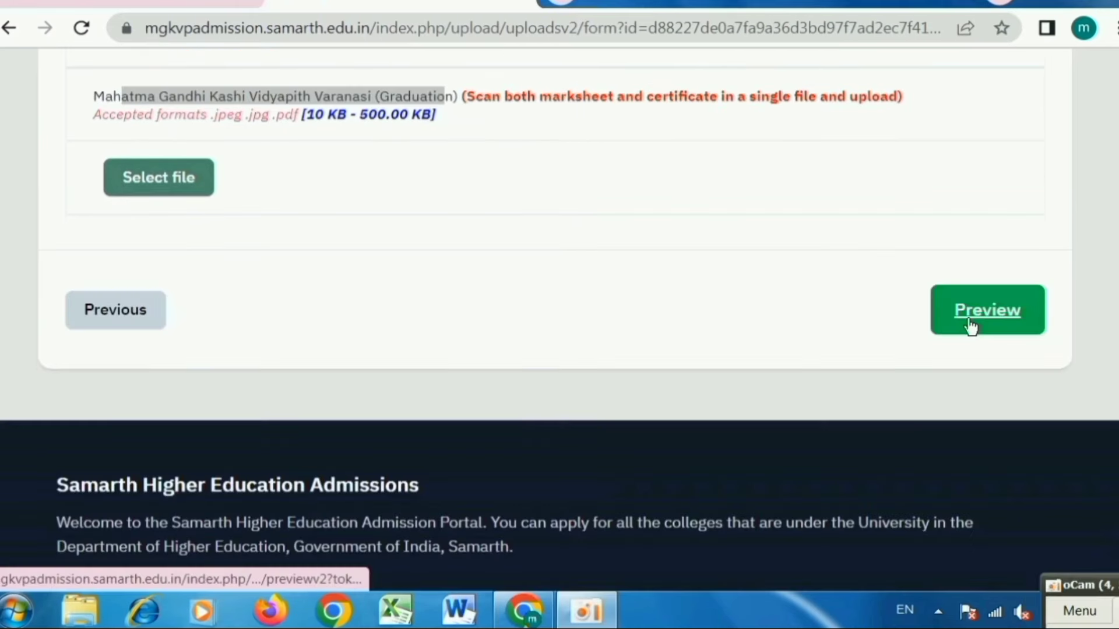
pyautogui.click(970, 325)
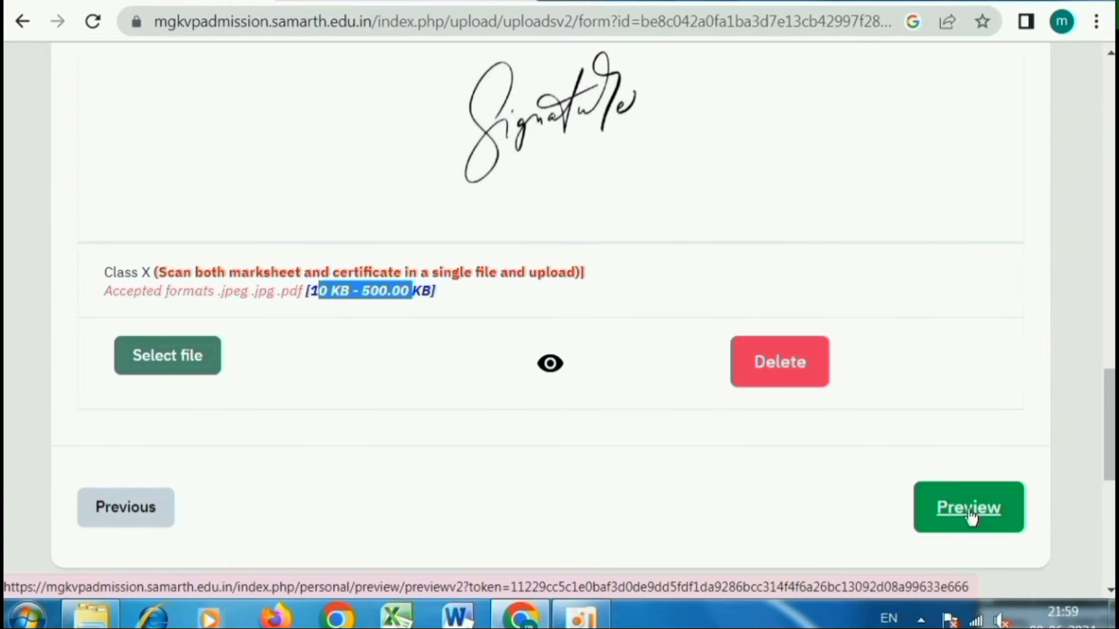
# - Bring up the Preview (6) page for the MGKVP B.Sc. (Mathematics) 2024-25 application
pyautogui.click(968, 513)
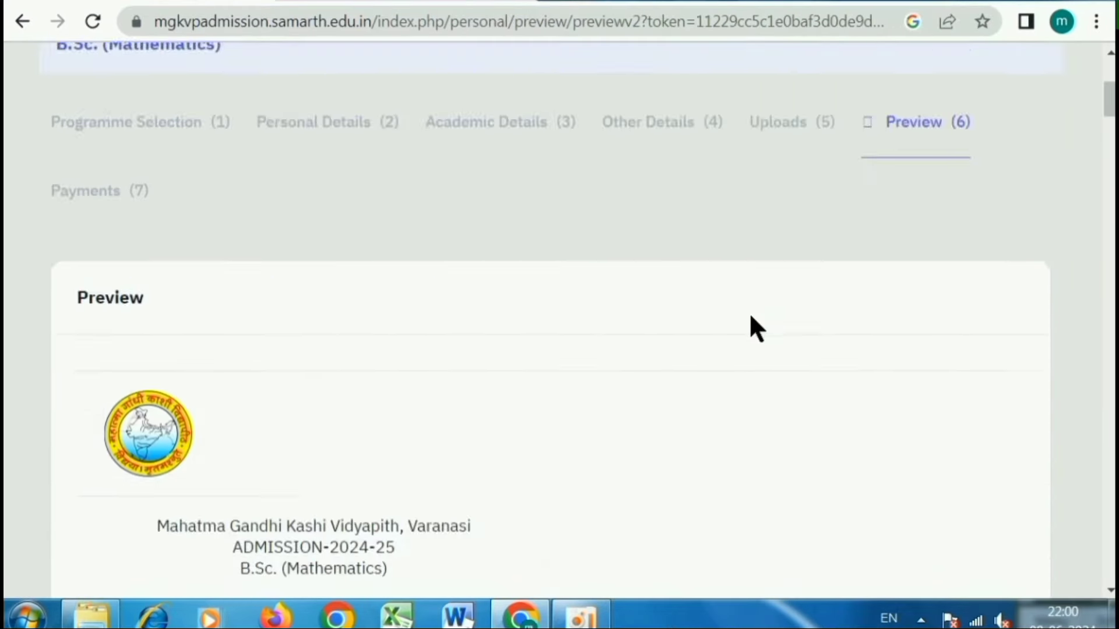